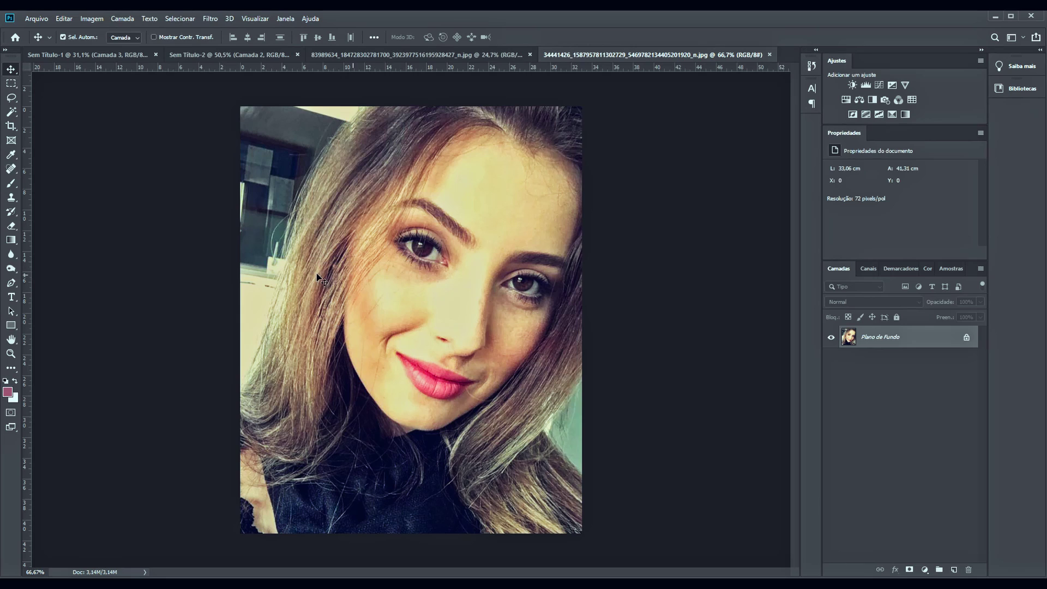
# Step: Choose a Soft Round brush at 157 px
pyautogui.click(11, 184)
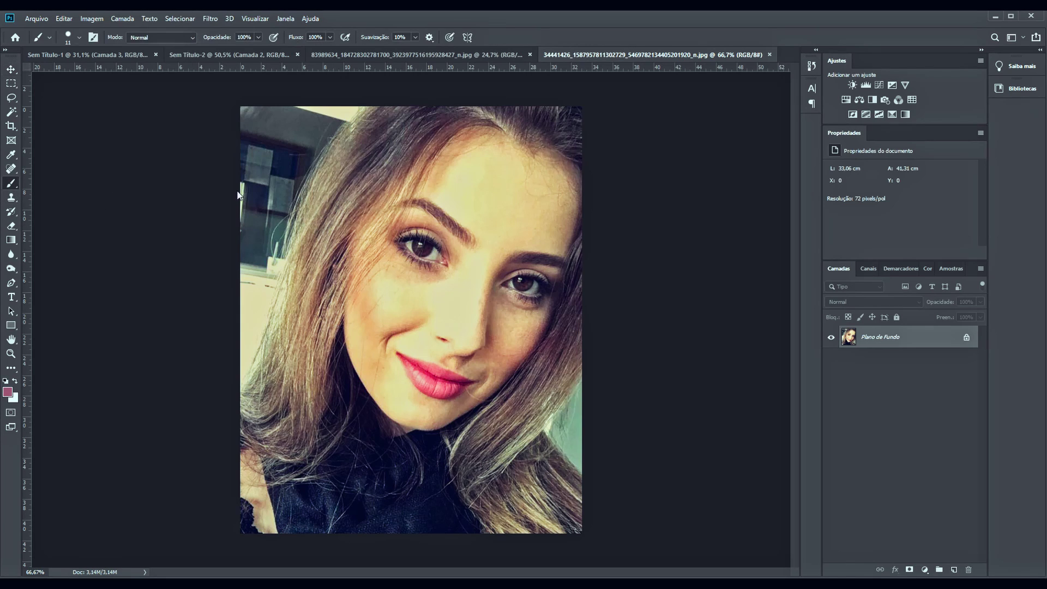
pyautogui.rightClick(404, 281)
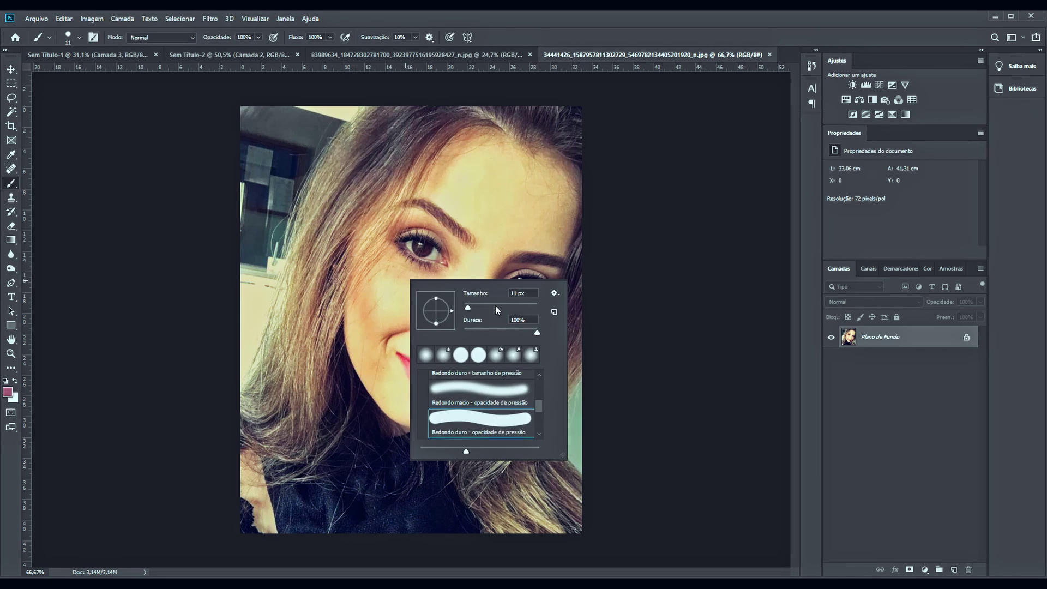
pyautogui.click(428, 355)
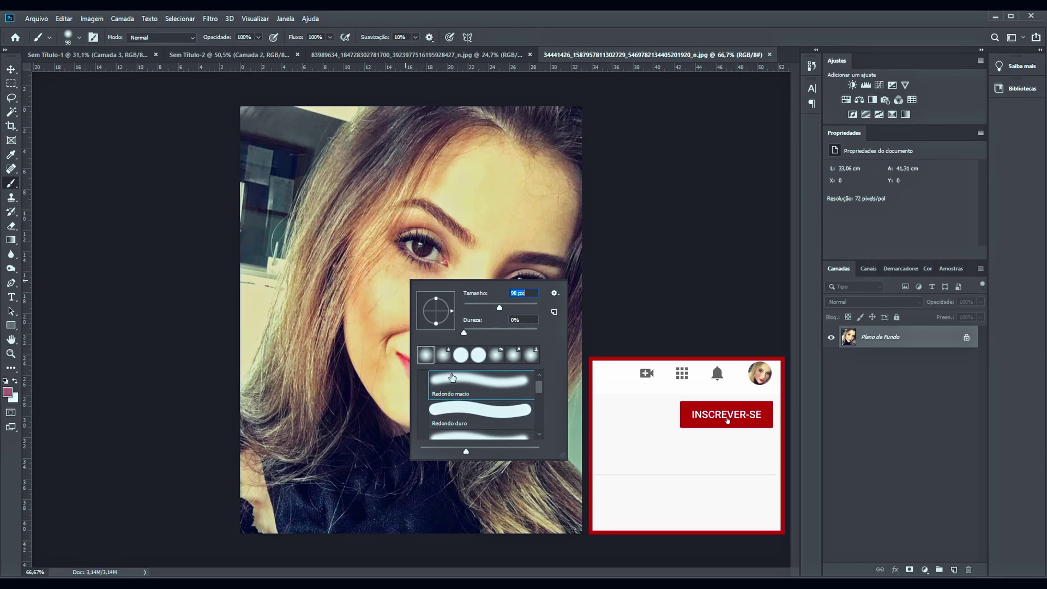
pyautogui.click(510, 307)
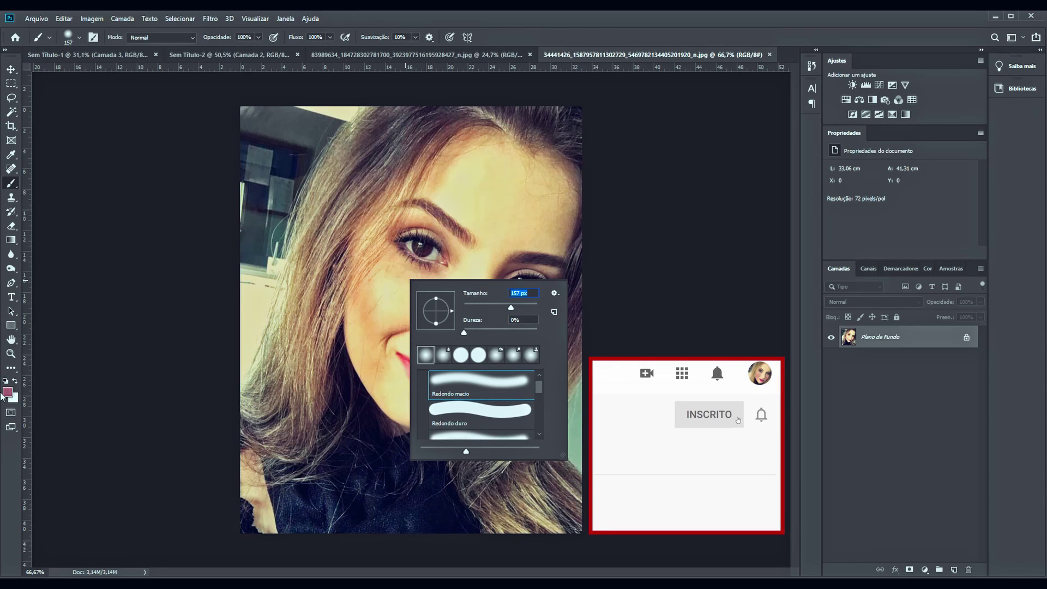
# Step: Undo the trial purple cheek stroke and add a new empty layer, Camada 1
pyautogui.moveTo(362, 297); pyautogui.dragTo(381, 322)
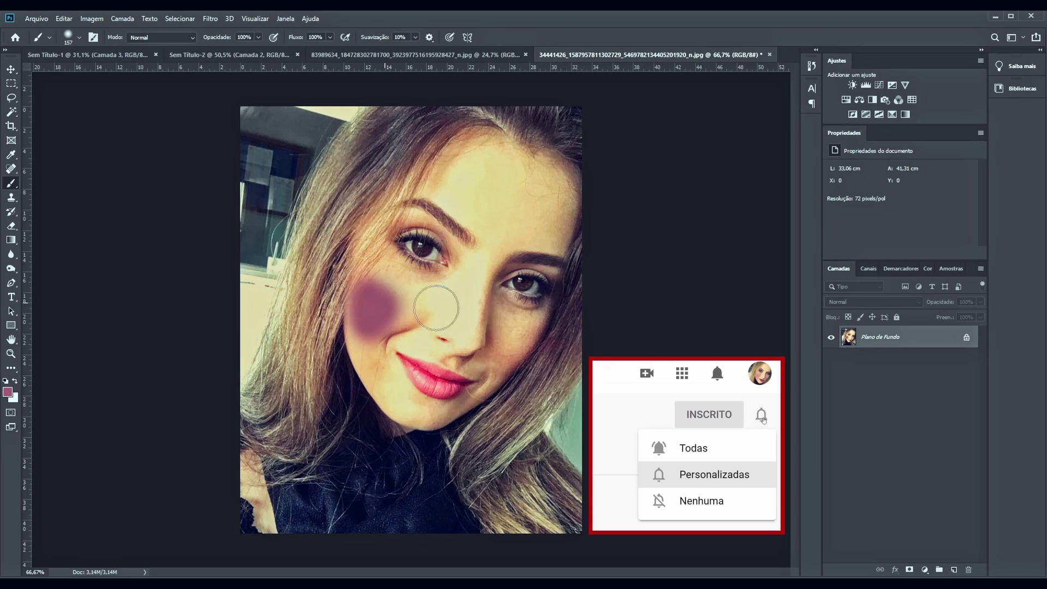
pyautogui.hotkey('ctrl', 'z')
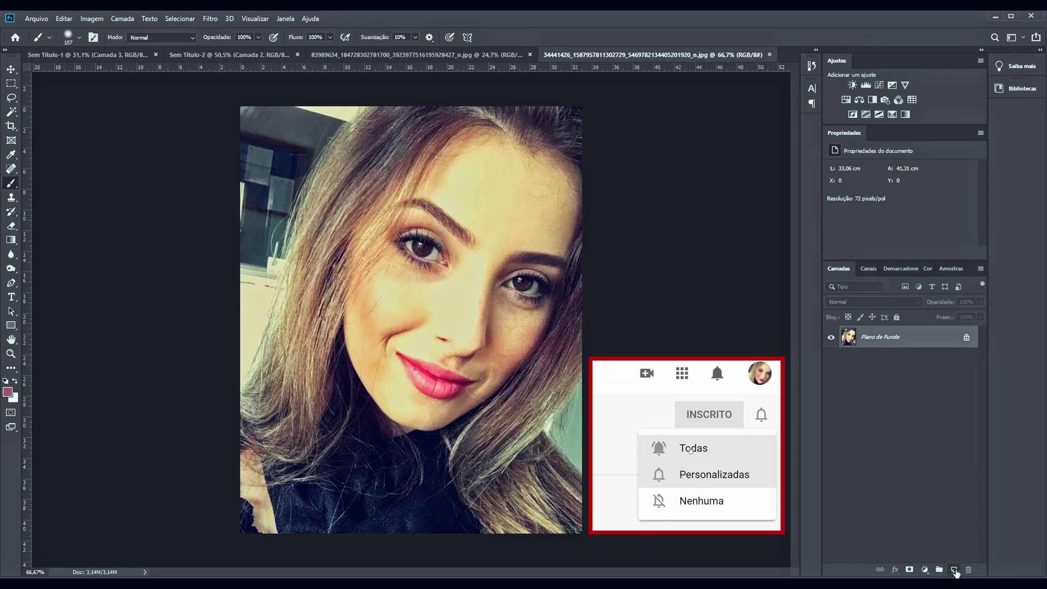
pyautogui.click(954, 569)
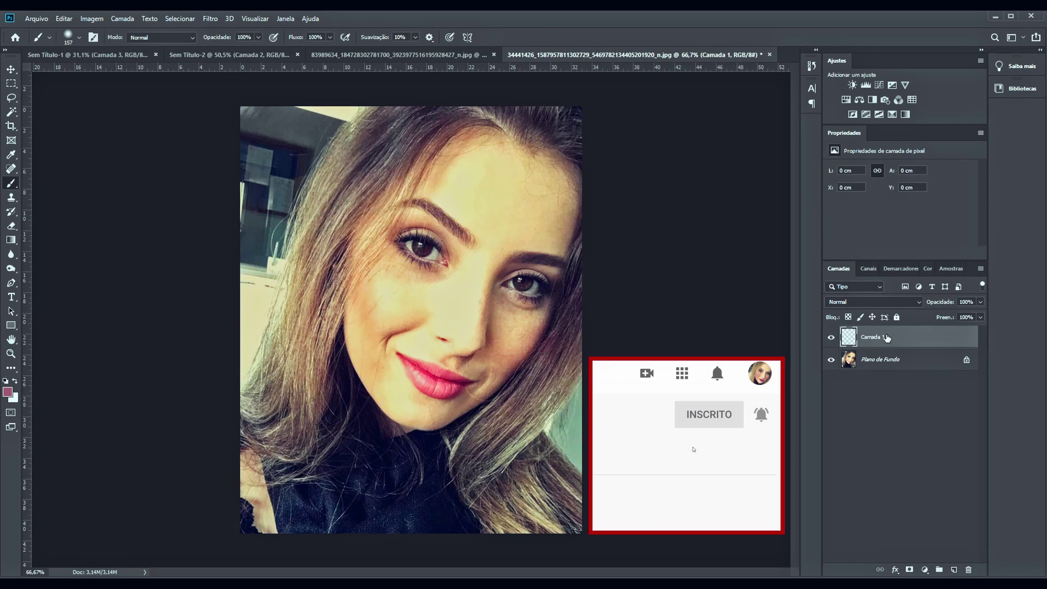
pyautogui.scroll(2, 427, 287)
pyautogui.scroll(2, 426, 287)
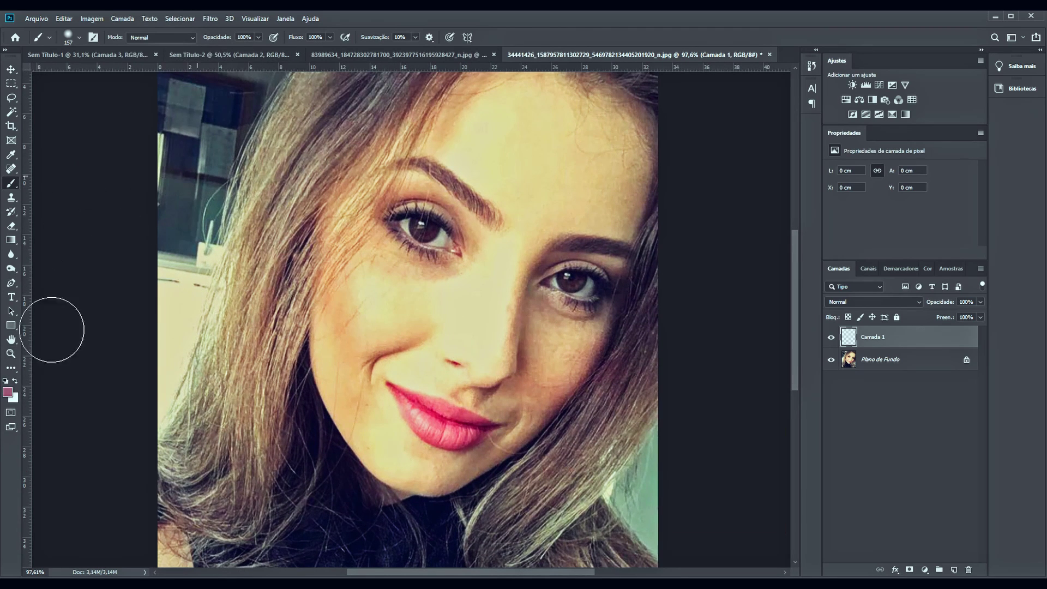
# Step: Set the foreground colour to vivid pink-red db0153 for the lipstick
pyautogui.click(7, 391)
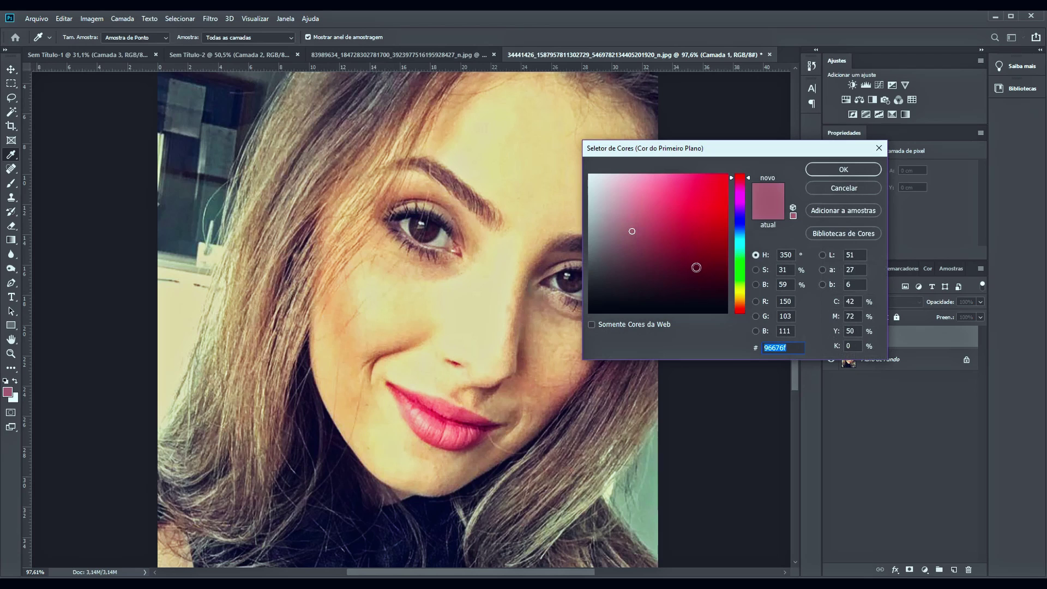
pyautogui.moveTo(697, 241)
pyautogui.mouseDown()
pyautogui.moveTo(733, 213)
pyautogui.moveTo(742, 186)
pyautogui.moveTo(727, 196)
pyautogui.mouseUp()
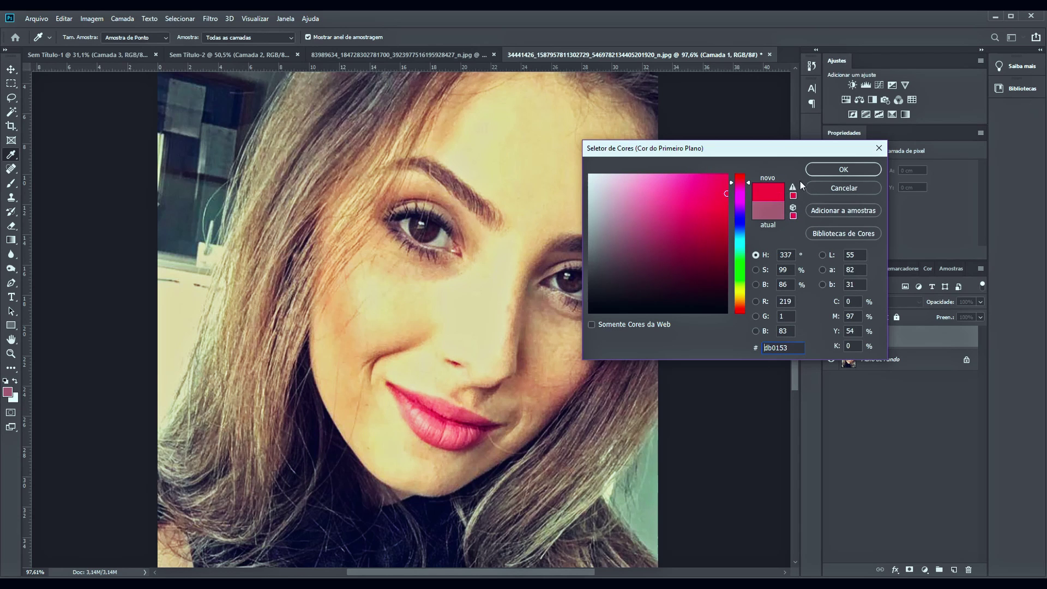
pyautogui.click(811, 171)
pyautogui.press('b')
pyautogui.scroll(3, 444, 426)
# Step: Shrink the brush to 49 px, then undo the first lower-lip stroke
pyautogui.scroll(3, 456, 383)
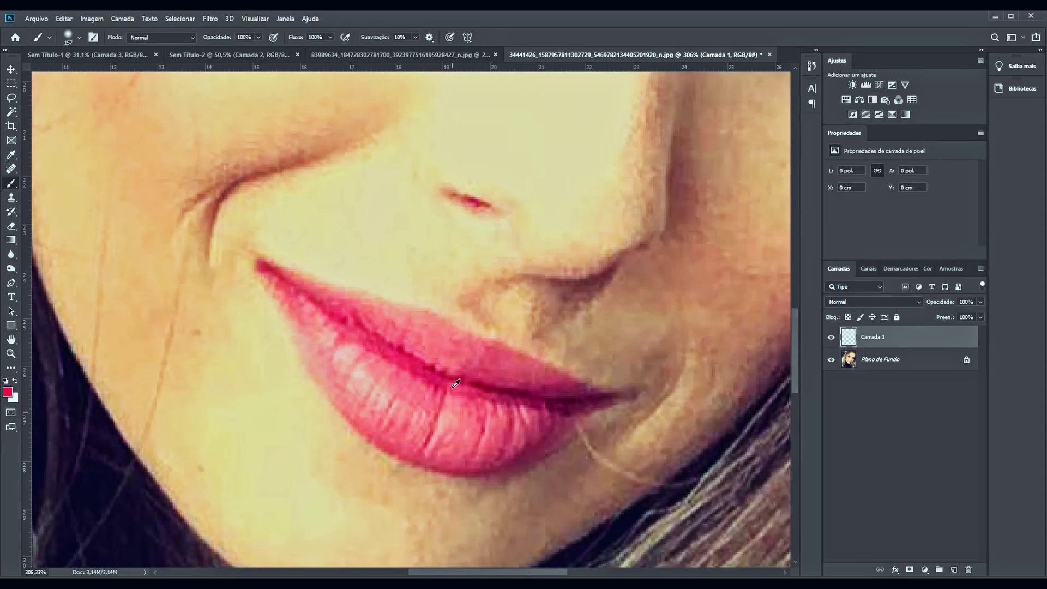
pyautogui.rightClick(488, 373)
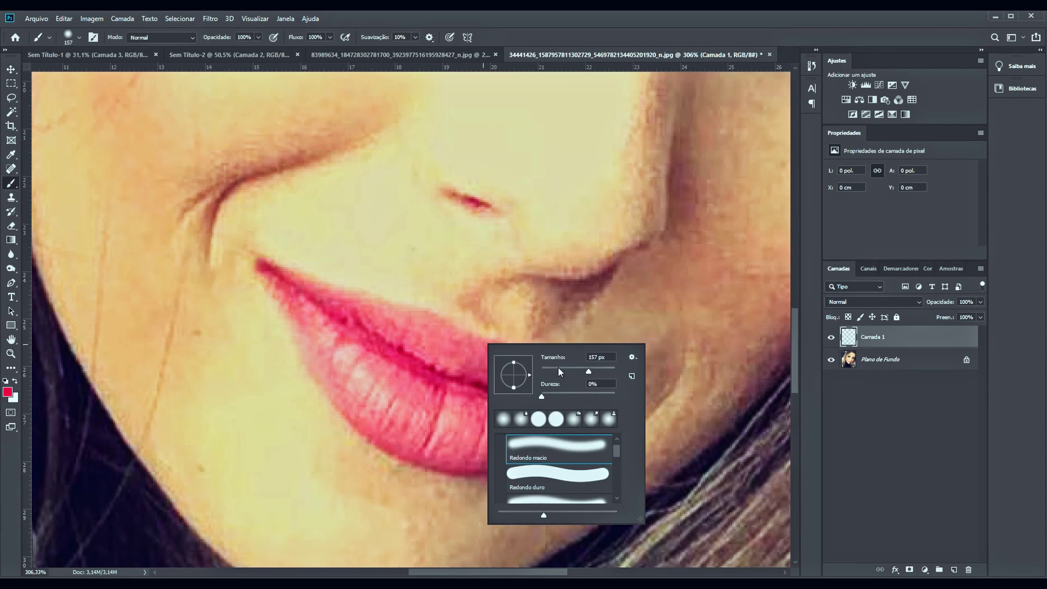
pyautogui.click(558, 368)
pyautogui.moveTo(382, 401); pyautogui.dragTo(471, 419)
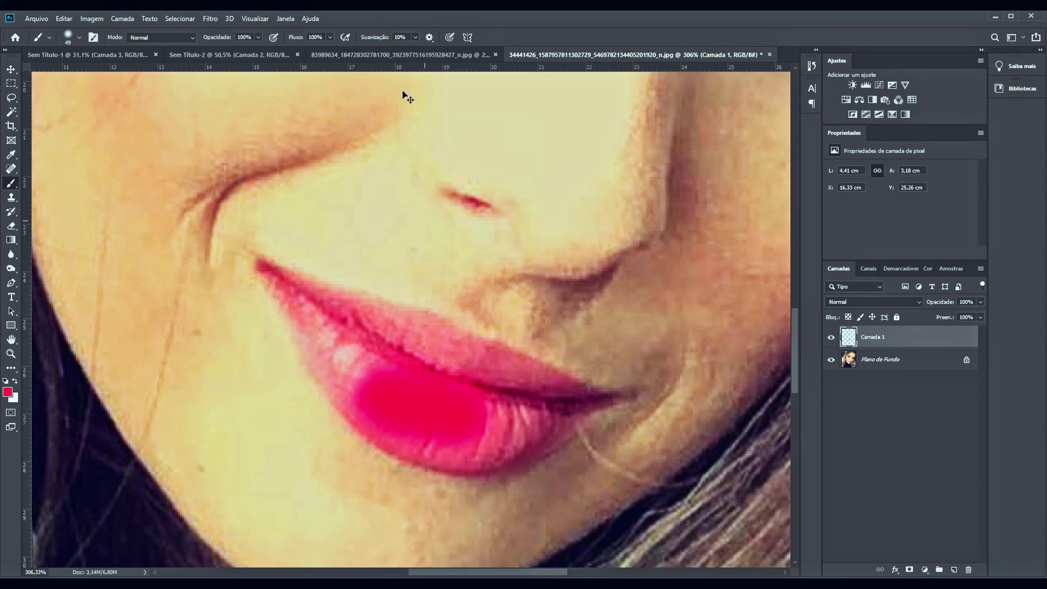
pyautogui.hotkey('ctrl', 'z')
# Step: Set brush flow to 51% and opacity to 48%, then paint both lips magenta
pyautogui.click(329, 37)
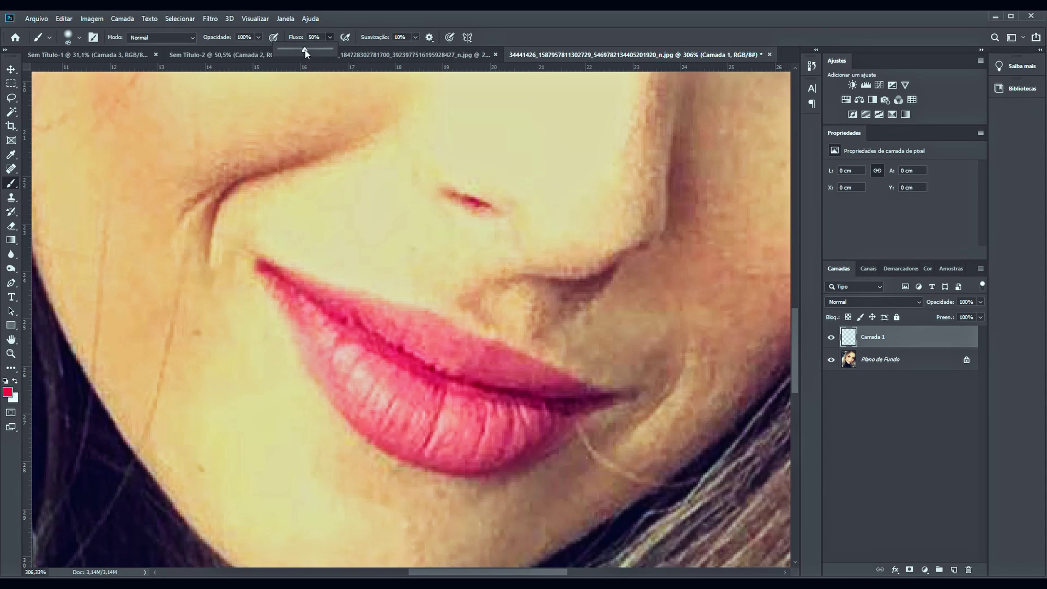
pyautogui.click(305, 50)
pyautogui.click(258, 37)
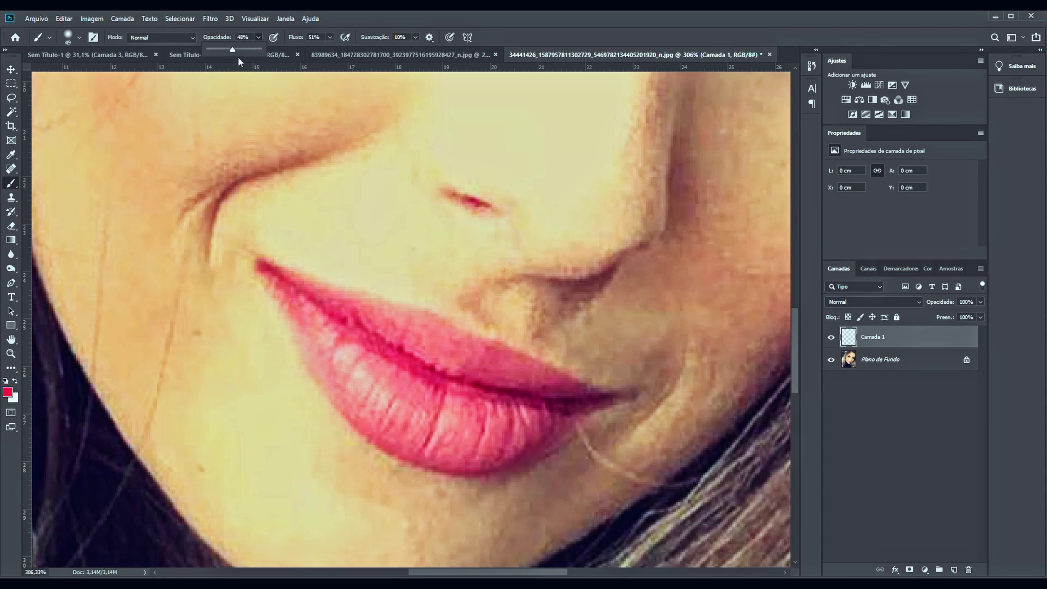
pyautogui.moveTo(392, 387)
pyautogui.mouseDown()
pyautogui.moveTo(446, 424)
pyautogui.moveTo(349, 363)
pyautogui.moveTo(465, 366)
pyautogui.moveTo(333, 334)
pyautogui.moveTo(456, 435)
pyautogui.mouseUp()
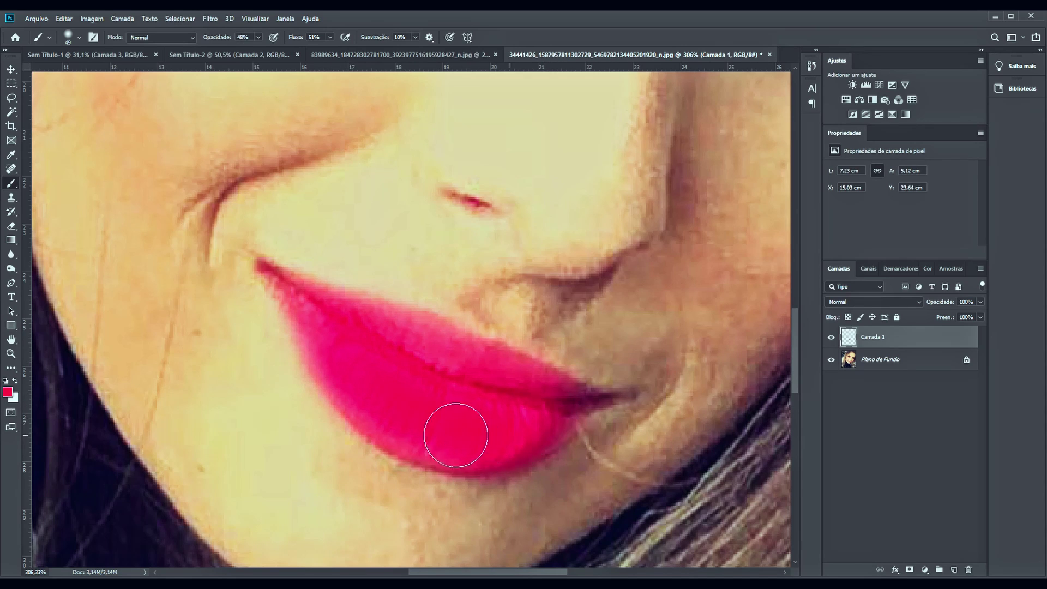
pyautogui.moveTo(455, 435); pyautogui.dragTo(480, 376)
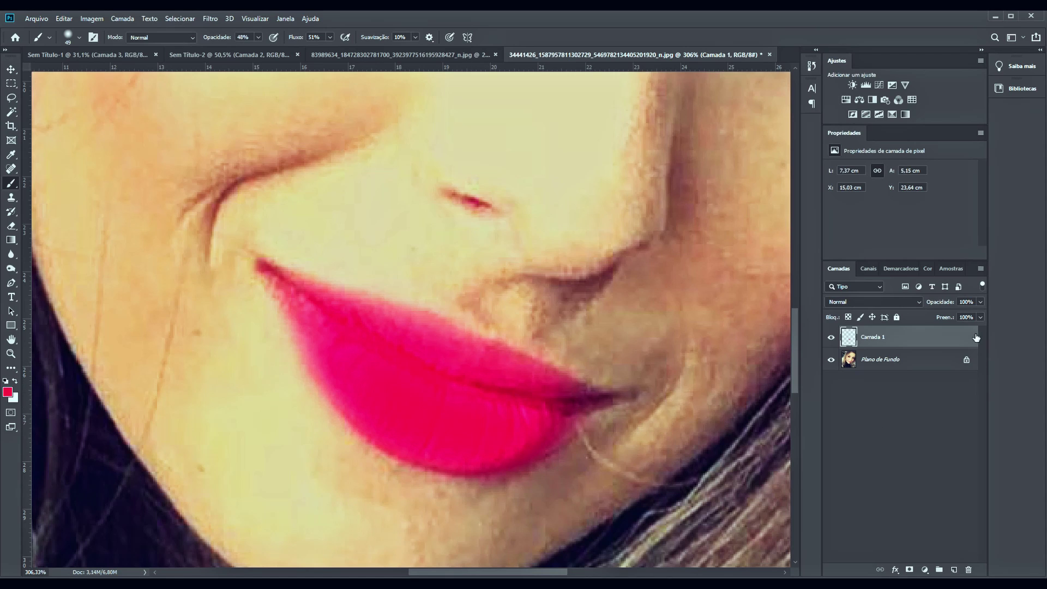
# Step: Lower Camada 1's fill to 65% then 52%, toggling its visibility to compare
pyautogui.click(980, 317)
pyautogui.moveTo(967, 329)
pyautogui.mouseDown()
pyautogui.moveTo(954, 329)
pyautogui.moveTo(963, 330)
pyautogui.mouseUp()
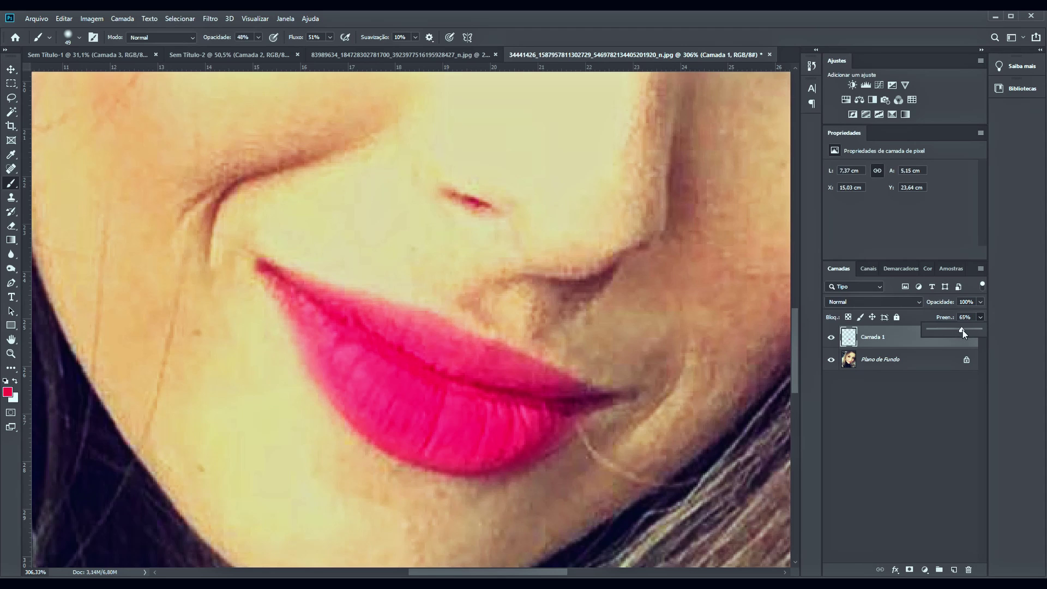
pyautogui.click(830, 337)
pyautogui.scroll(-3, 607, 379)
pyautogui.scroll(-3, 607, 379)
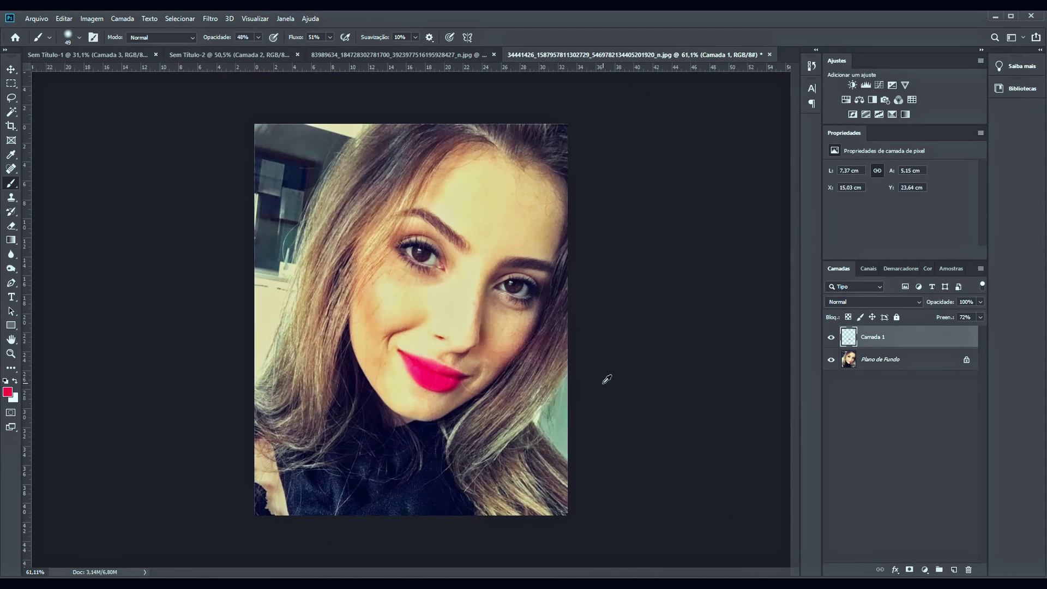
pyautogui.click(979, 317)
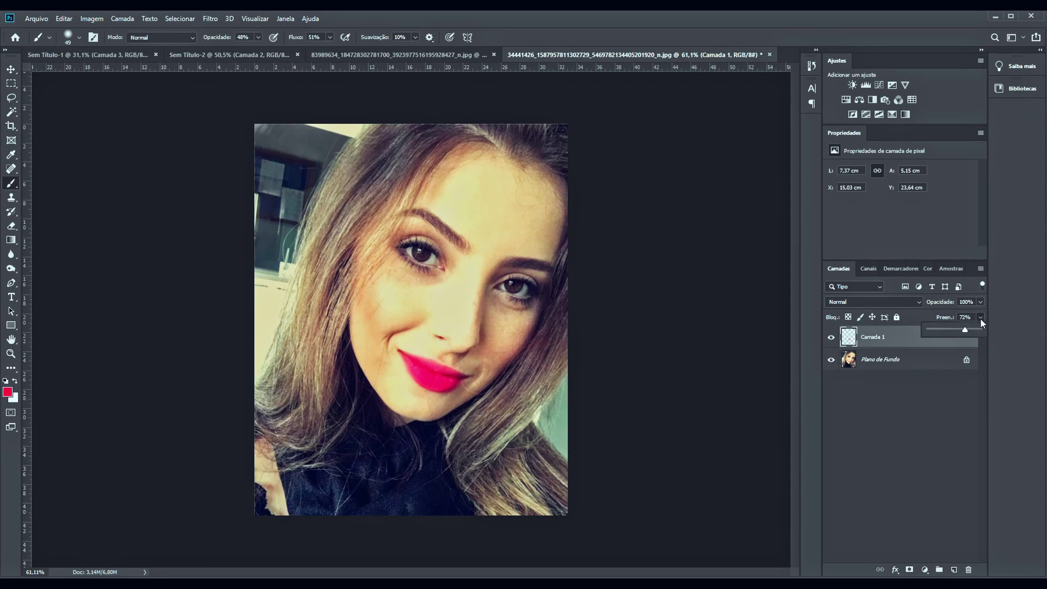
pyautogui.moveTo(967, 332); pyautogui.dragTo(955, 331)
pyautogui.click(831, 337)
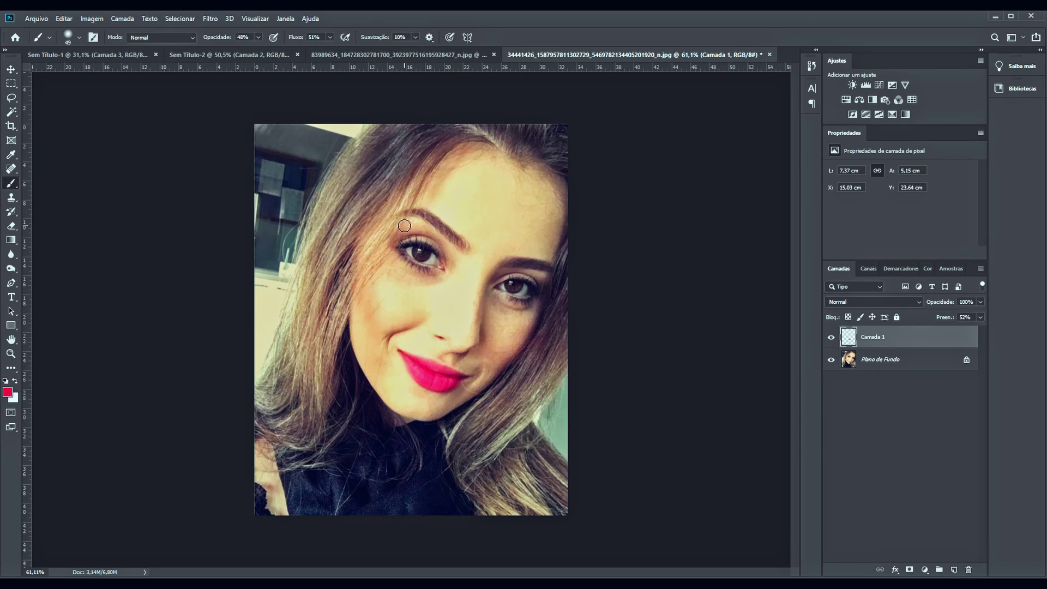
# Step: Pick a muted rose foreground colour, #bc495f, for the blush
pyautogui.click(7, 393)
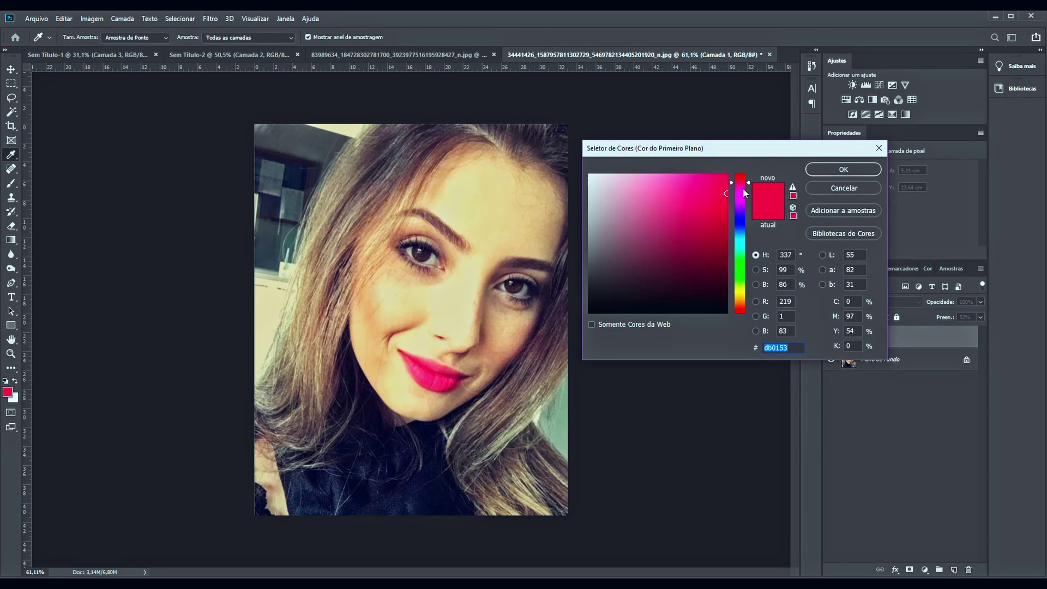
pyautogui.moveTo(743, 188); pyautogui.dragTo(743, 177)
pyautogui.click(674, 210)
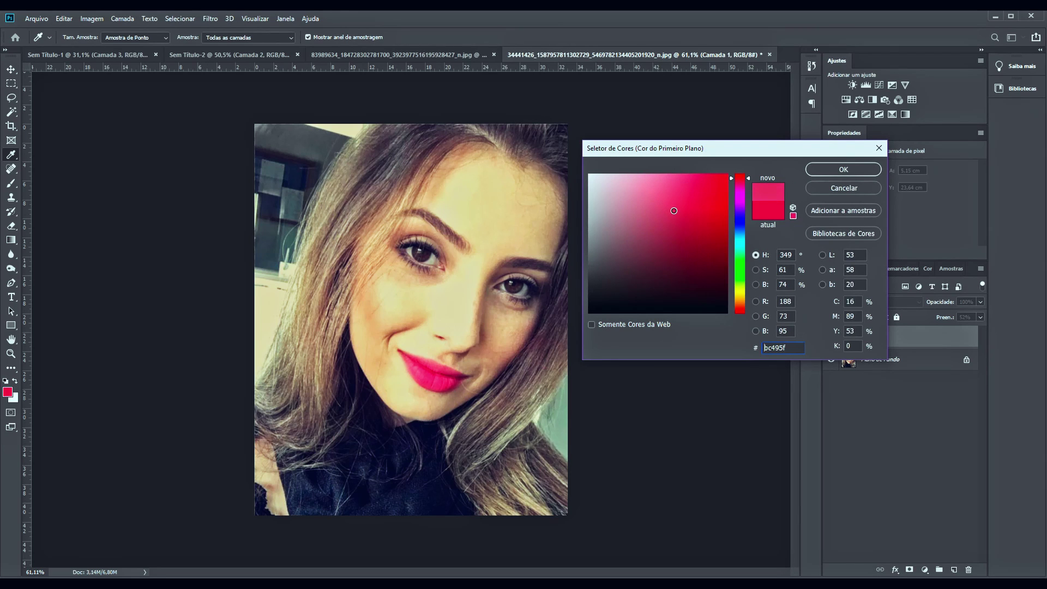
pyautogui.moveTo(673, 210); pyautogui.dragTo(676, 211)
pyautogui.click(844, 169)
pyautogui.press('b')
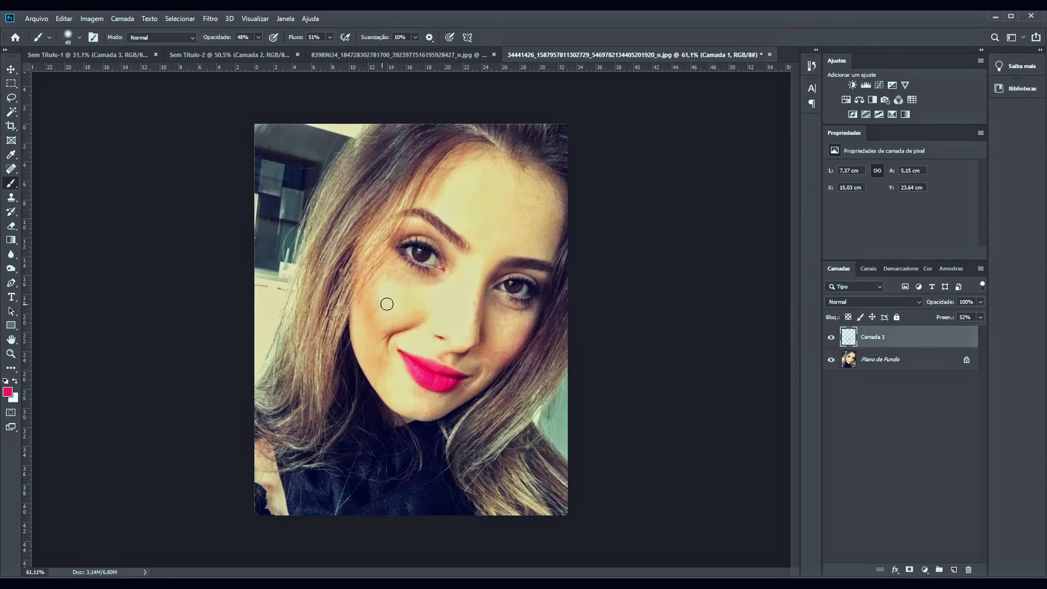
pyautogui.scroll(3, 389, 295)
# Step: Set a 102 px brush at 23% opacity and 17% flow and brush the cheek
pyautogui.rightClick(389, 295)
pyautogui.moveTo(490, 317); pyautogui.dragTo(484, 321)
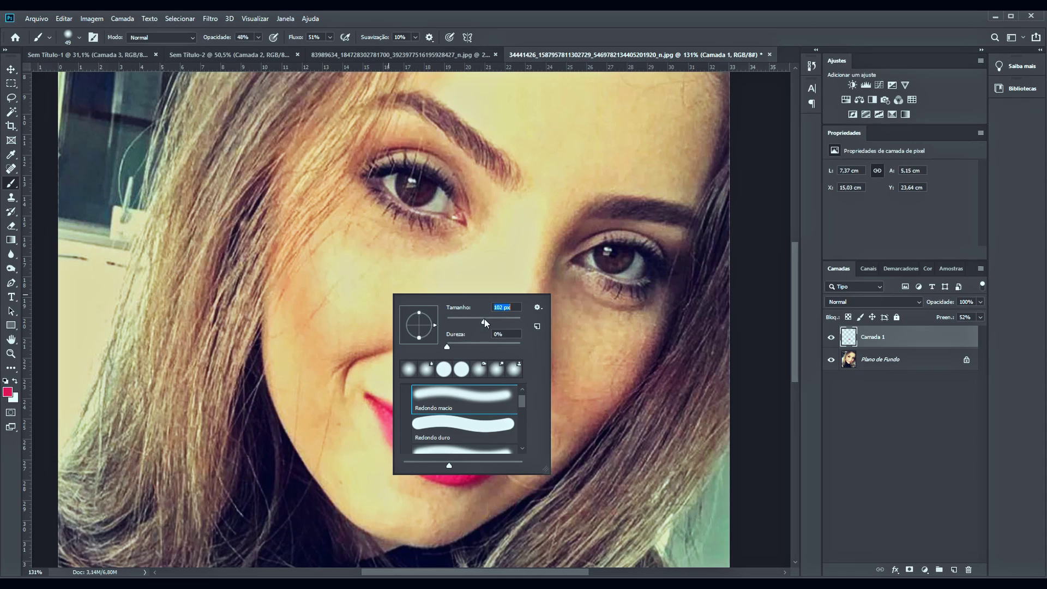
pyautogui.click(258, 38)
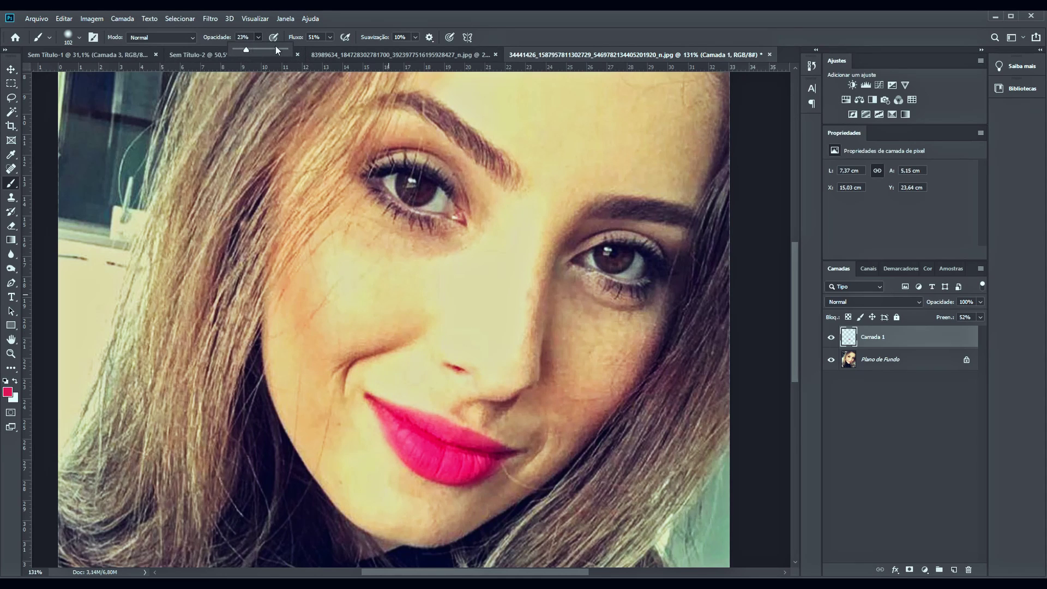
pyautogui.click(329, 39)
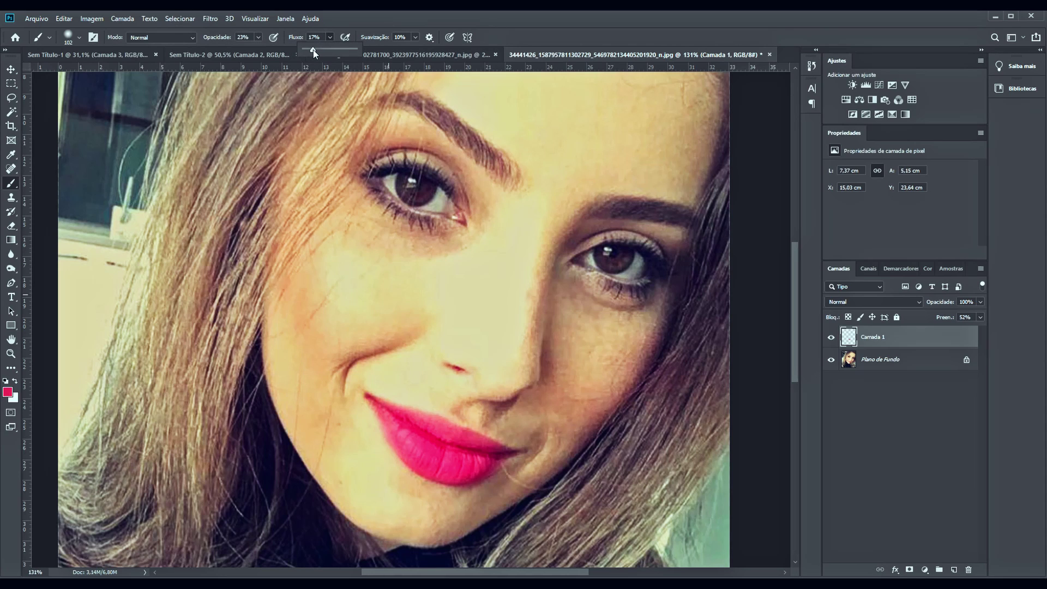
pyautogui.click(423, 266)
pyautogui.moveTo(344, 311)
pyautogui.mouseDown()
pyautogui.moveTo(351, 333)
pyautogui.moveTo(336, 308)
pyautogui.mouseUp()
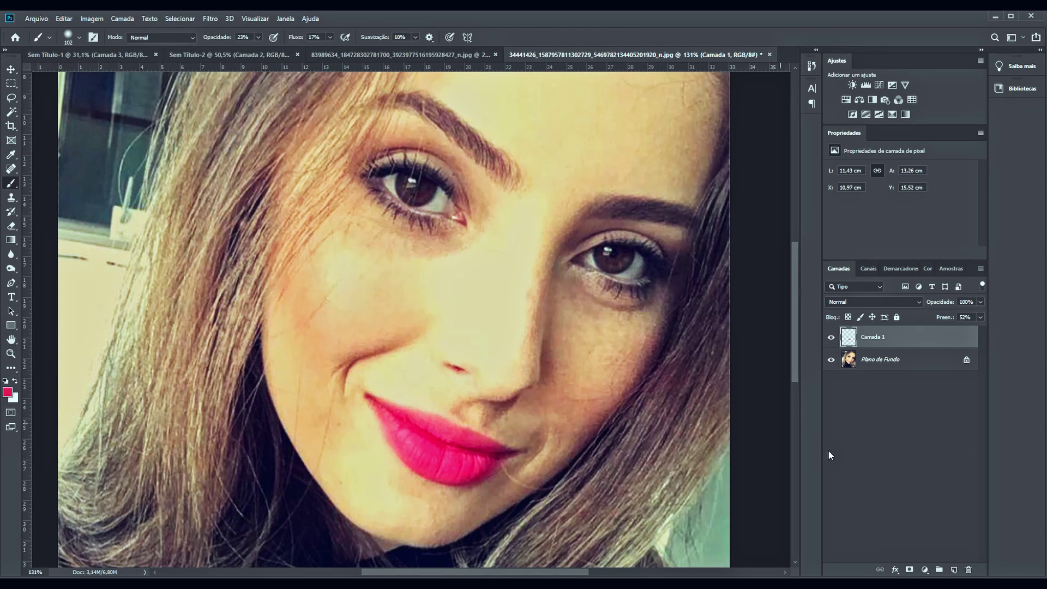
# Step: Add layer Camada 2, try a 90% opacity blush stroke, and undo it
pyautogui.click(953, 569)
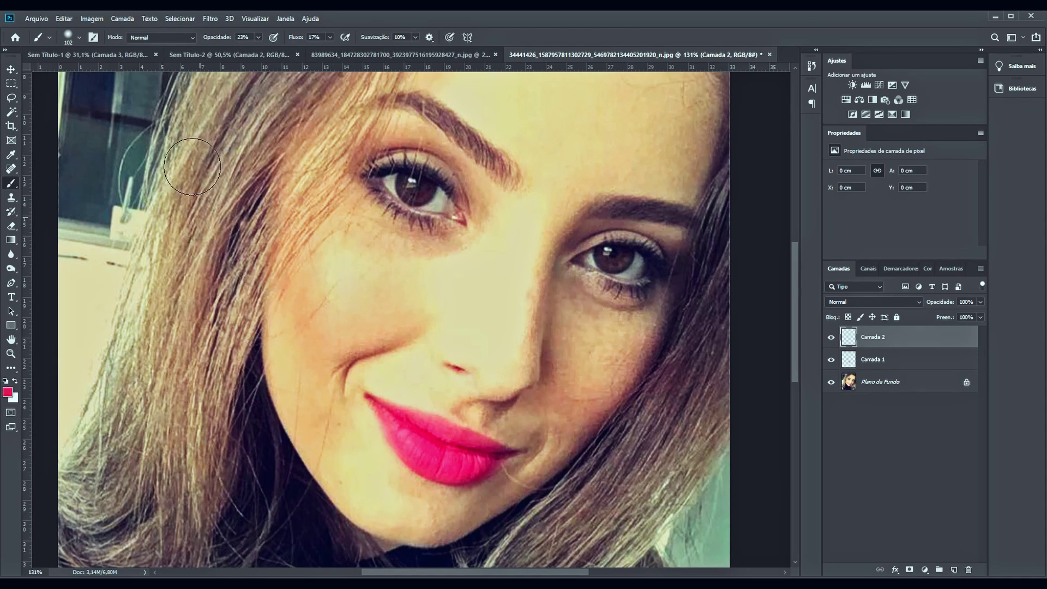
pyautogui.click(258, 37)
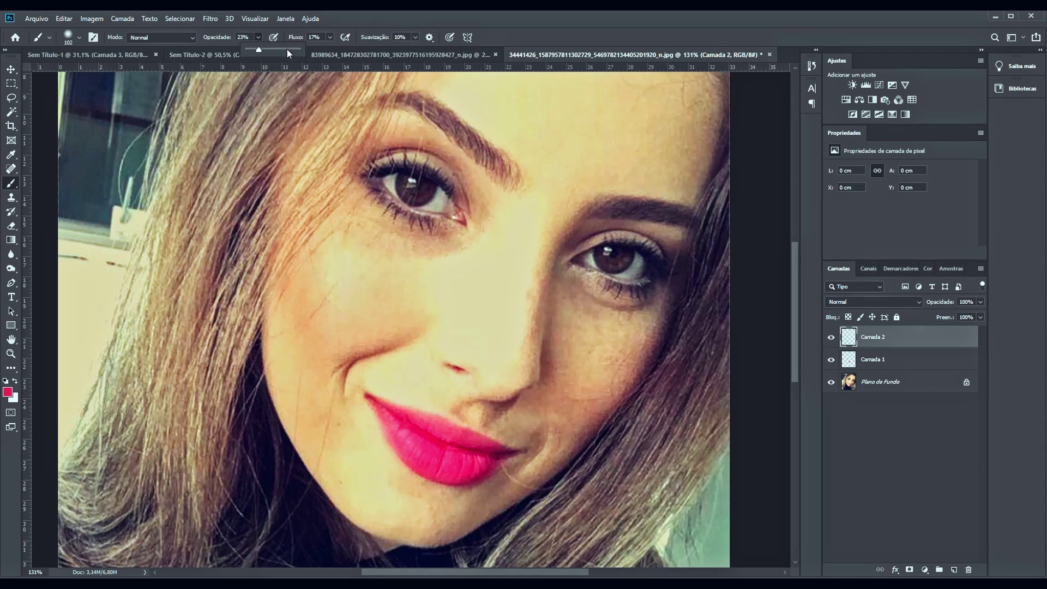
pyautogui.click(293, 48)
pyautogui.moveTo(355, 327)
pyautogui.mouseDown()
pyautogui.moveTo(402, 303)
pyautogui.moveTo(339, 300)
pyautogui.moveTo(339, 339)
pyautogui.mouseUp()
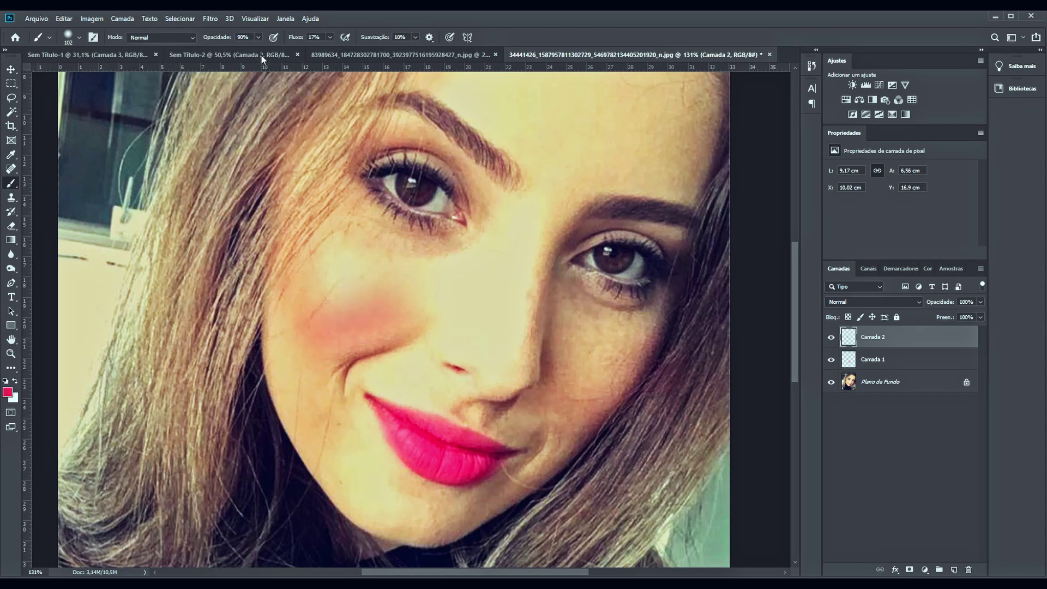
pyautogui.click(258, 37)
pyautogui.hotkey('ctrl', 'z')
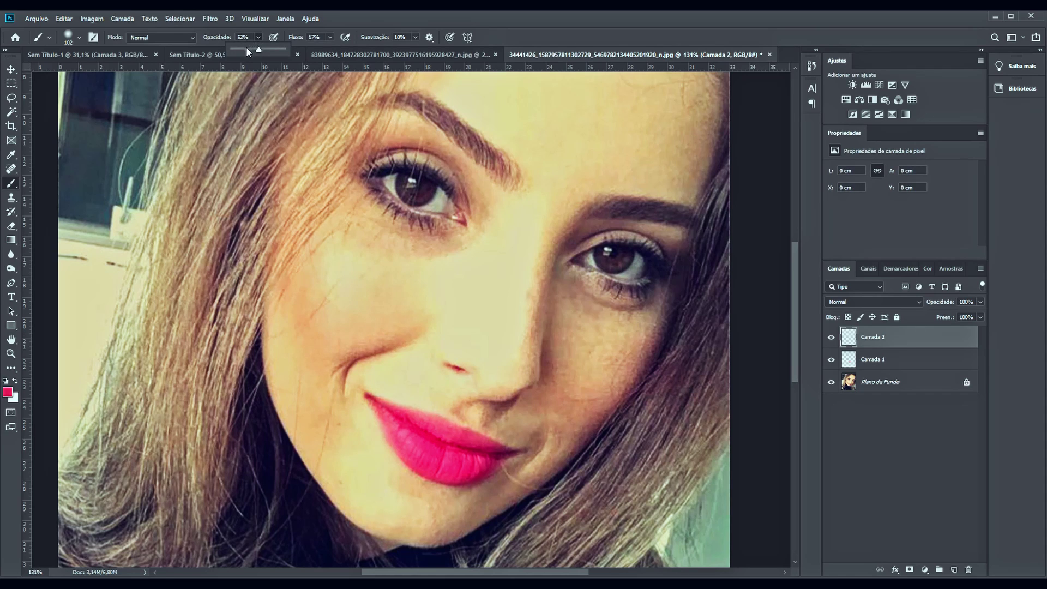
# Step: Paint soft 29% opacity pink blush across both cheeks
pyautogui.click(246, 47)
pyautogui.moveTo(380, 254)
pyautogui.mouseDown()
pyautogui.moveTo(370, 253)
pyautogui.moveTo(378, 294)
pyautogui.moveTo(297, 355)
pyautogui.moveTo(329, 310)
pyautogui.moveTo(341, 345)
pyautogui.moveTo(443, 273)
pyautogui.moveTo(358, 241)
pyautogui.moveTo(300, 344)
pyautogui.mouseUp()
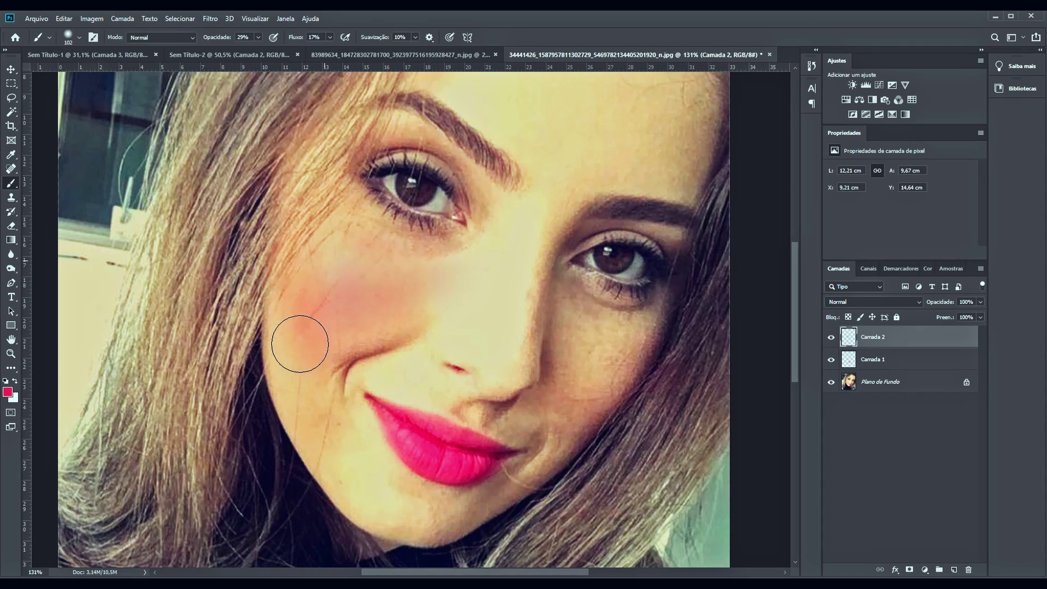
pyautogui.moveTo(568, 339)
pyautogui.mouseDown()
pyautogui.moveTo(602, 338)
pyautogui.moveTo(572, 382)
pyautogui.moveTo(596, 374)
pyautogui.moveTo(593, 362)
pyautogui.moveTo(551, 425)
pyautogui.mouseUp()
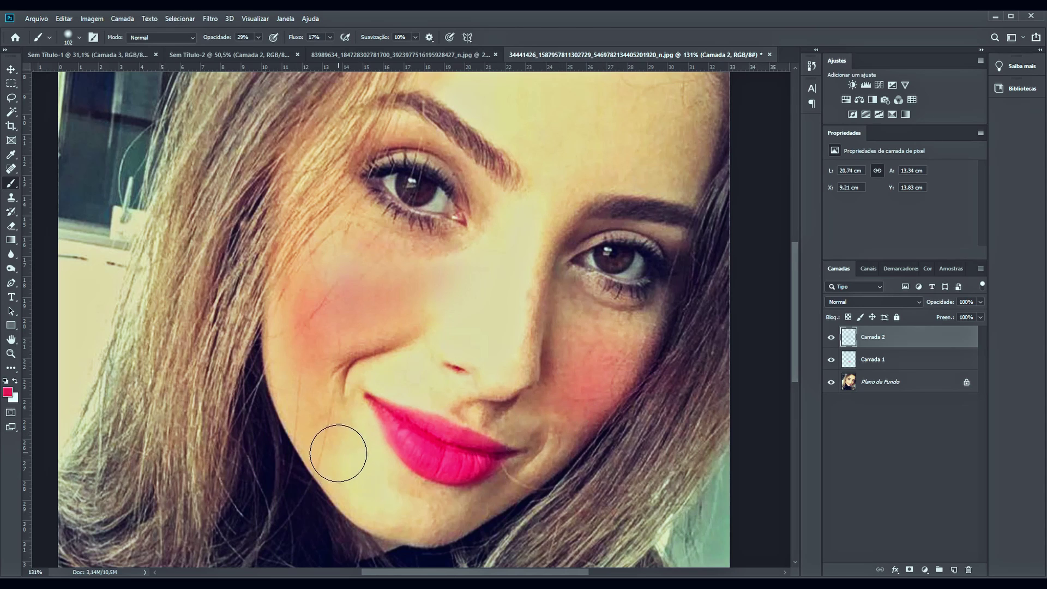
pyautogui.moveTo(338, 453)
pyautogui.mouseDown()
pyautogui.moveTo(289, 346)
pyautogui.moveTo(307, 249)
pyautogui.mouseUp()
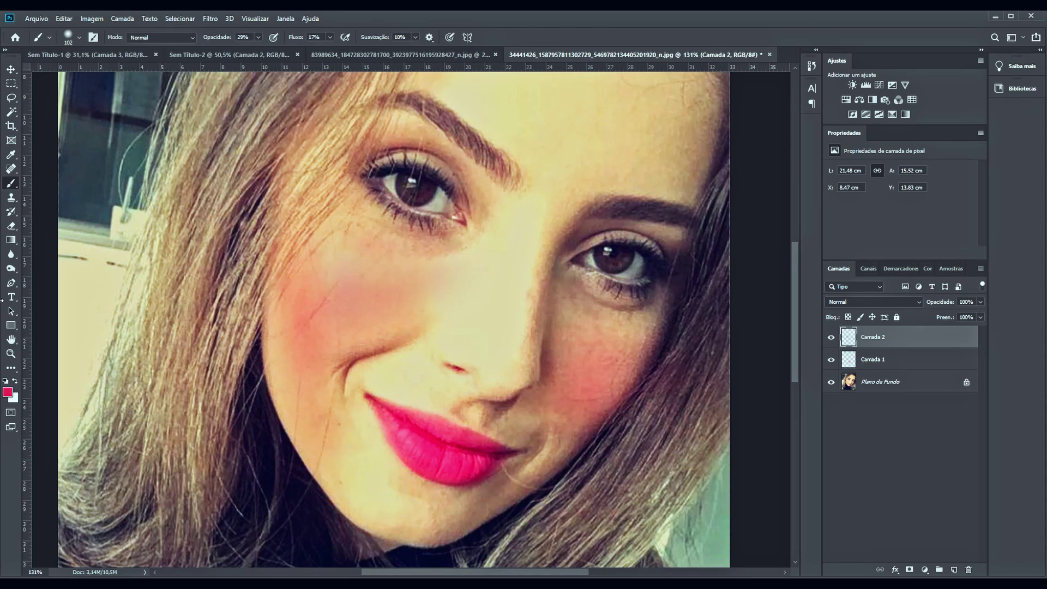
pyautogui.click(9, 392)
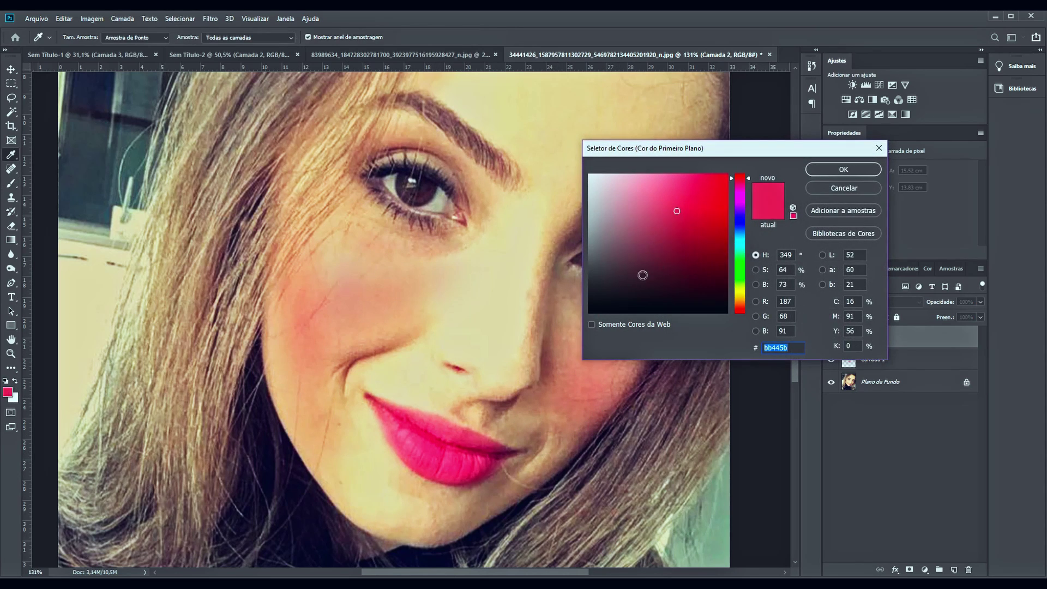
# Step: Change the foreground colour to dark indigo 241f48 for painting
pyautogui.click(630, 281)
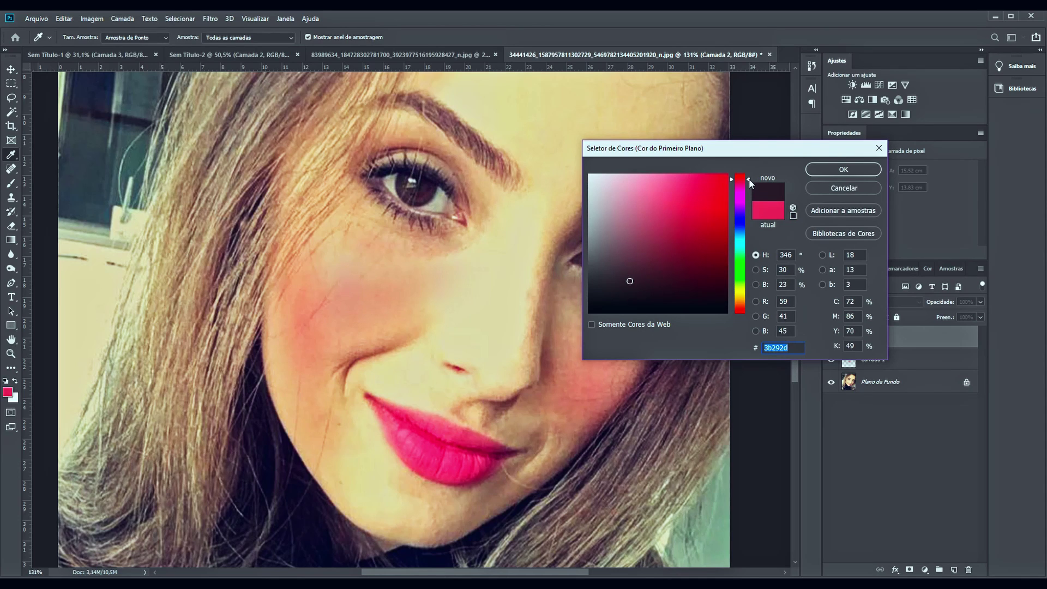
pyautogui.moveTo(749, 182); pyautogui.dragTo(744, 218)
pyautogui.moveTo(691, 254); pyautogui.dragTo(624, 285)
pyautogui.click(832, 169)
pyautogui.press('b')
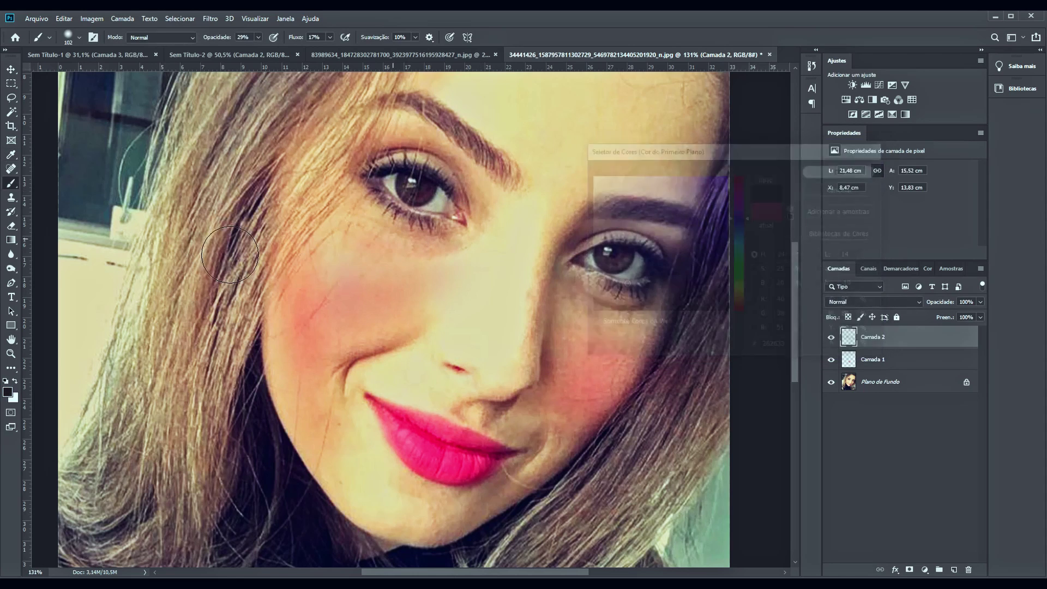
pyautogui.rightClick(13, 188)
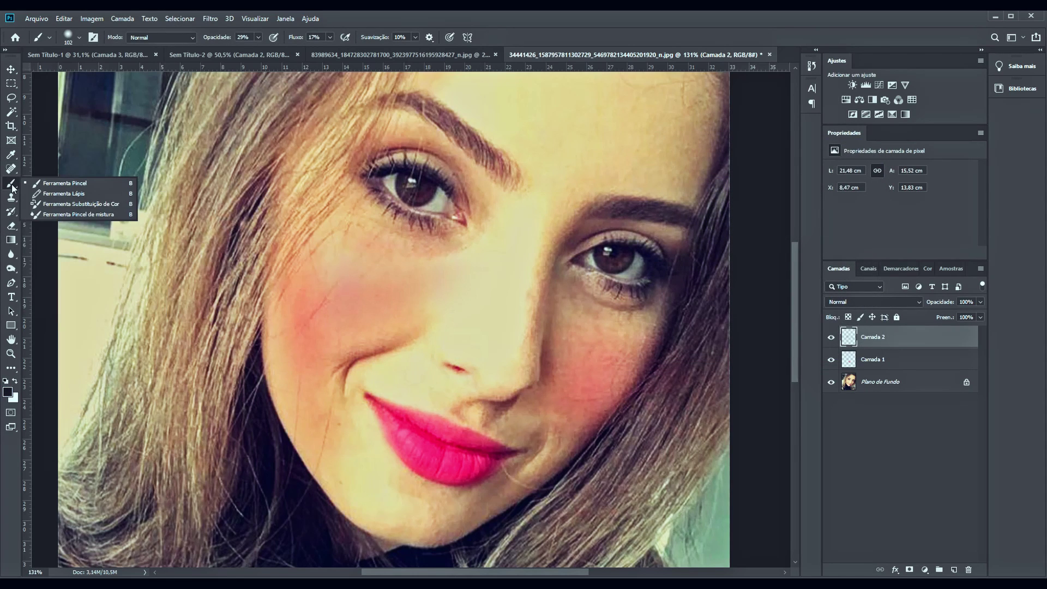
# Step: Try an 8 px Pencil line along the lower eyelid, then undo it
pyautogui.click(44, 191)
pyautogui.scroll(5, 446, 222)
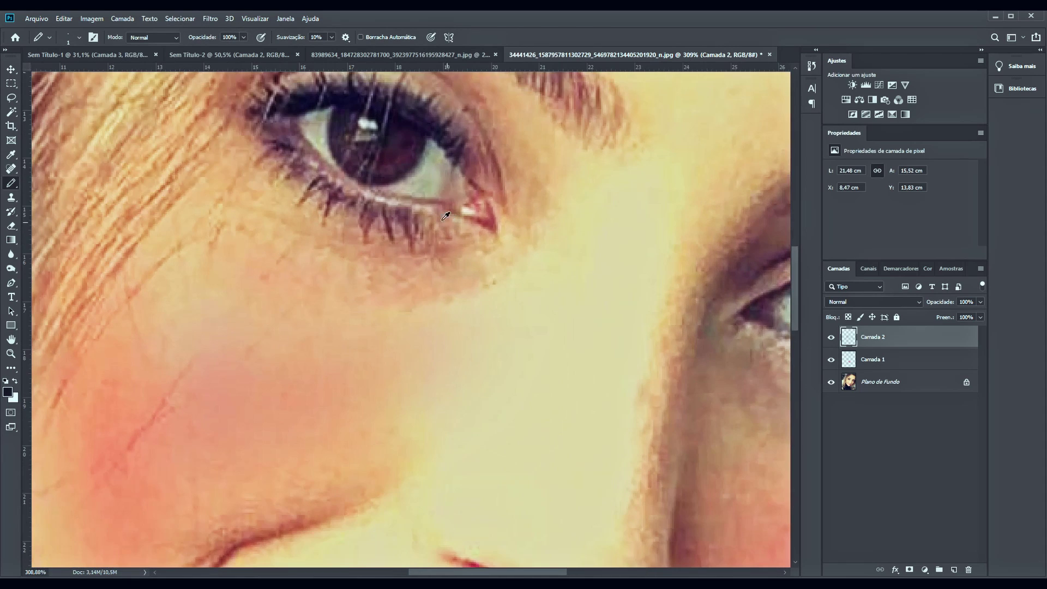
pyautogui.rightClick(420, 213)
pyautogui.moveTo(470, 236); pyautogui.dragTo(472, 237)
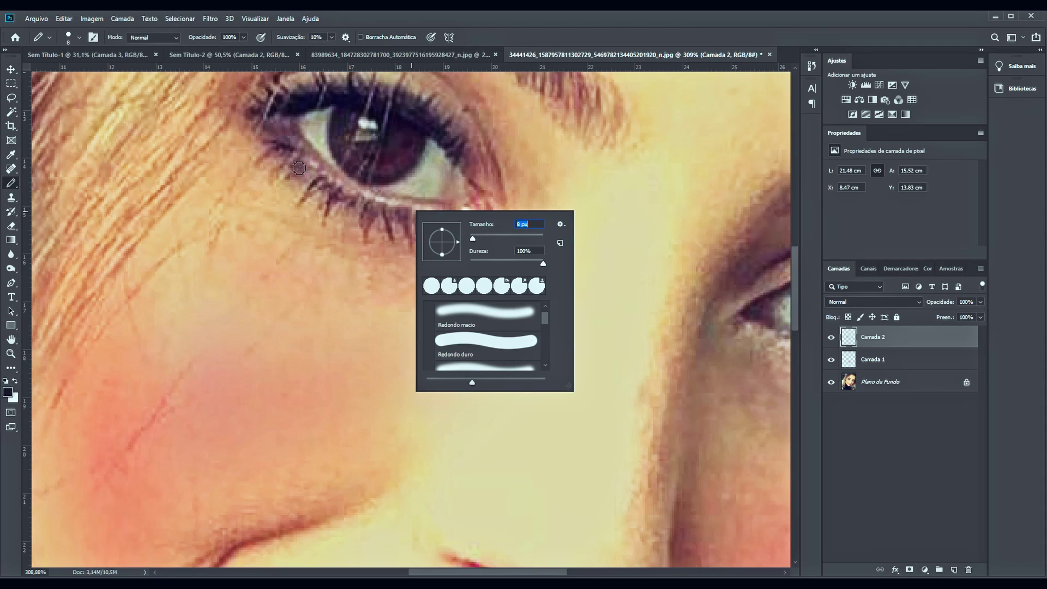
pyautogui.click(288, 136)
pyautogui.moveTo(285, 137); pyautogui.dragTo(317, 166)
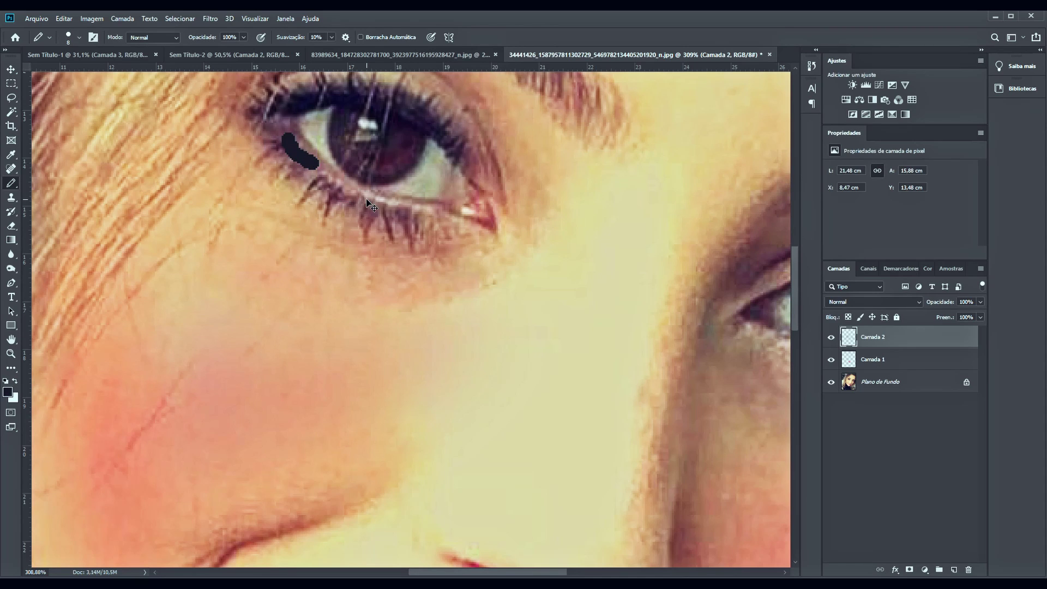
pyautogui.hotkey('ctrl', 'z')
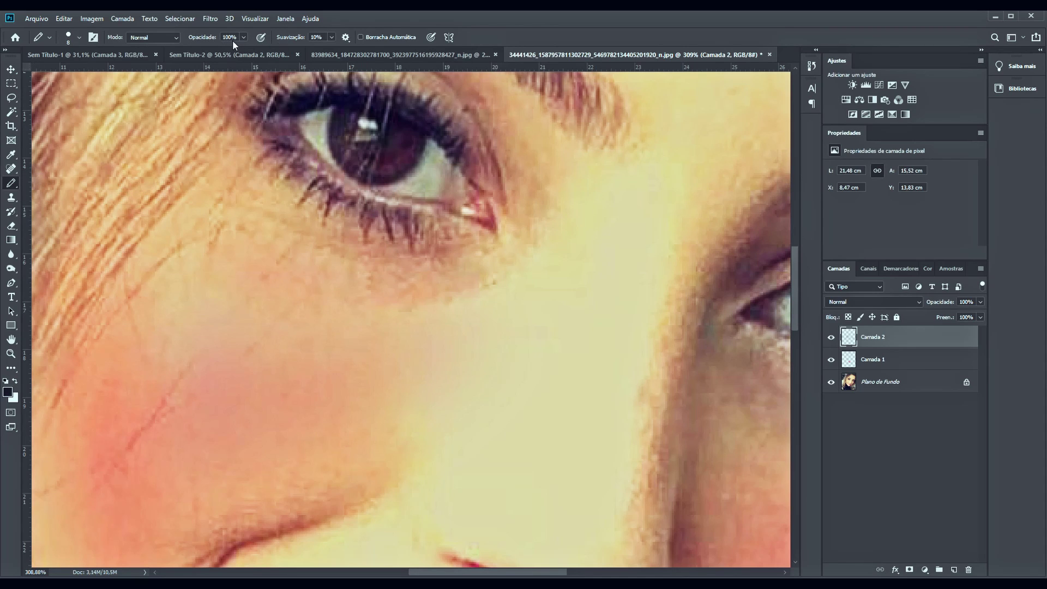
# Step: Switch back to the Brush with a hard round 11 px tip at 48% opacity
pyautogui.click(243, 38)
pyautogui.click(300, 141)
pyautogui.rightClick(13, 183)
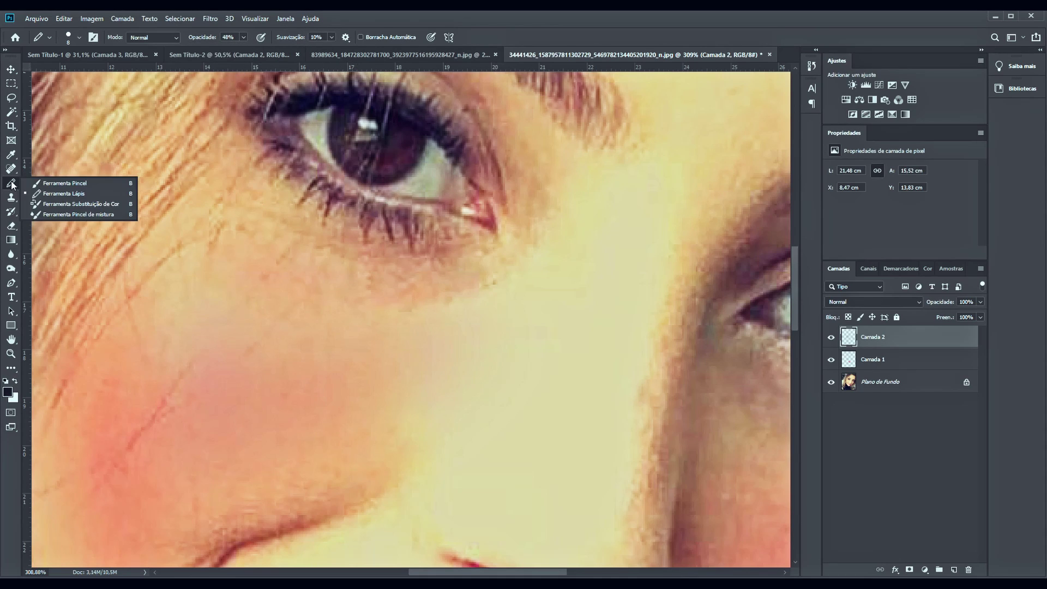
pyautogui.click(53, 184)
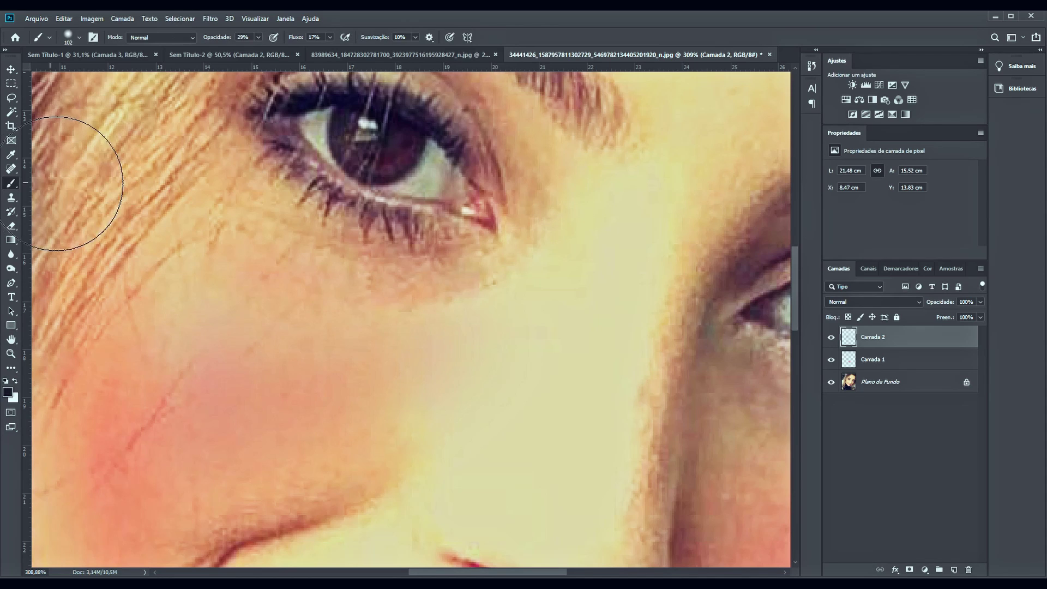
pyautogui.rightClick(334, 203)
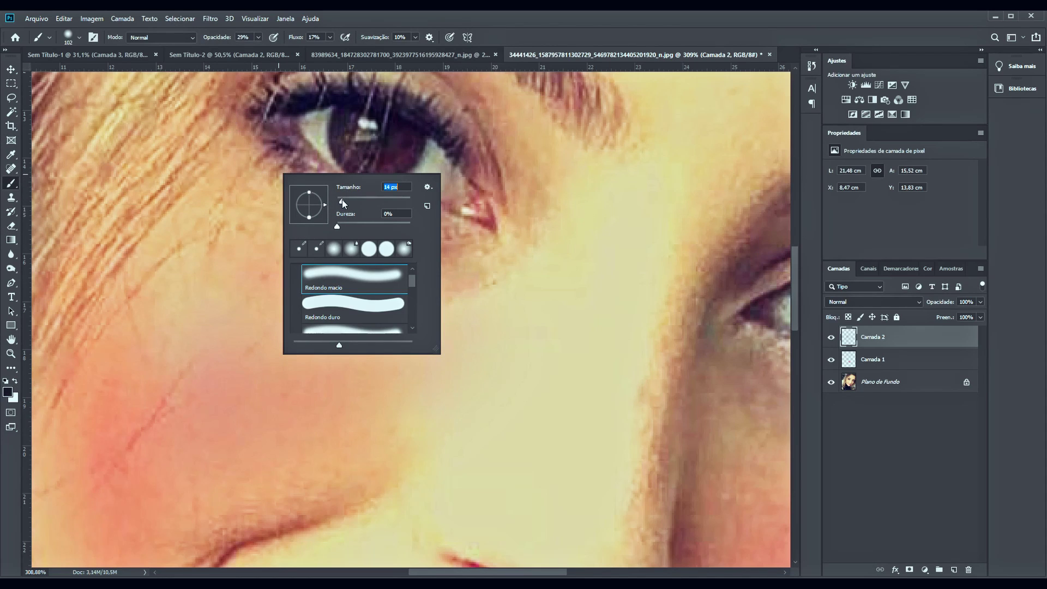
pyautogui.click(337, 301)
pyautogui.moveTo(341, 204); pyautogui.dragTo(341, 203)
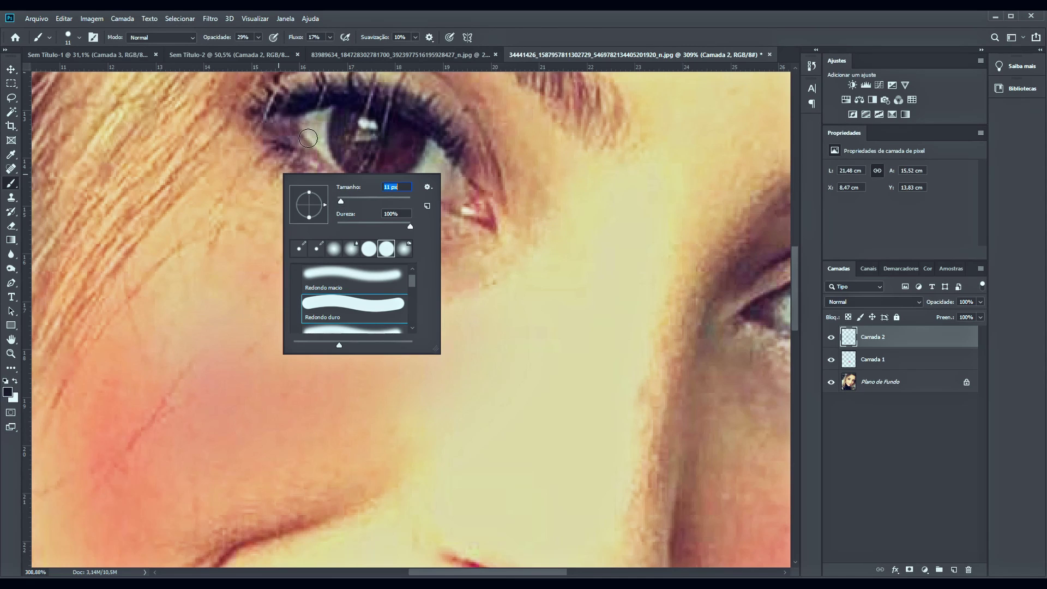
# Step: Darken the lash lines, redoing the stroke along the upper lash toward the inner corner
pyautogui.moveTo(284, 137)
pyautogui.mouseDown()
pyautogui.moveTo(455, 219)
pyautogui.moveTo(270, 127)
pyautogui.moveTo(452, 214)
pyautogui.mouseUp()
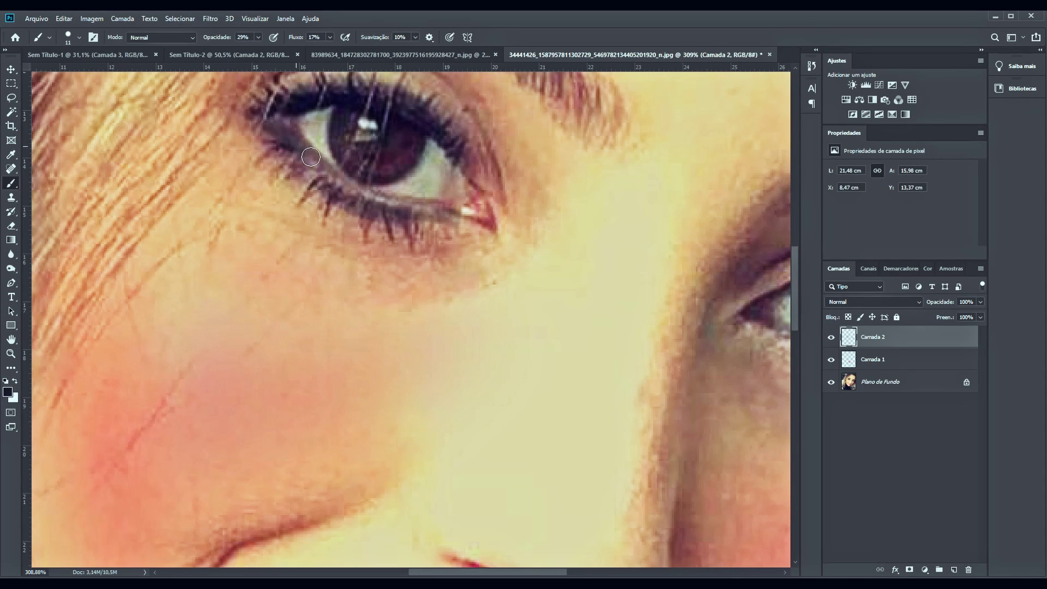
pyautogui.hotkey('ctrl', 'z')
pyautogui.scroll(2, 458, 207)
pyautogui.moveTo(446, 190)
pyautogui.mouseDown()
pyautogui.moveTo(303, 170)
pyautogui.moveTo(376, 147)
pyautogui.moveTo(444, 176)
pyautogui.moveTo(512, 271)
pyautogui.mouseUp()
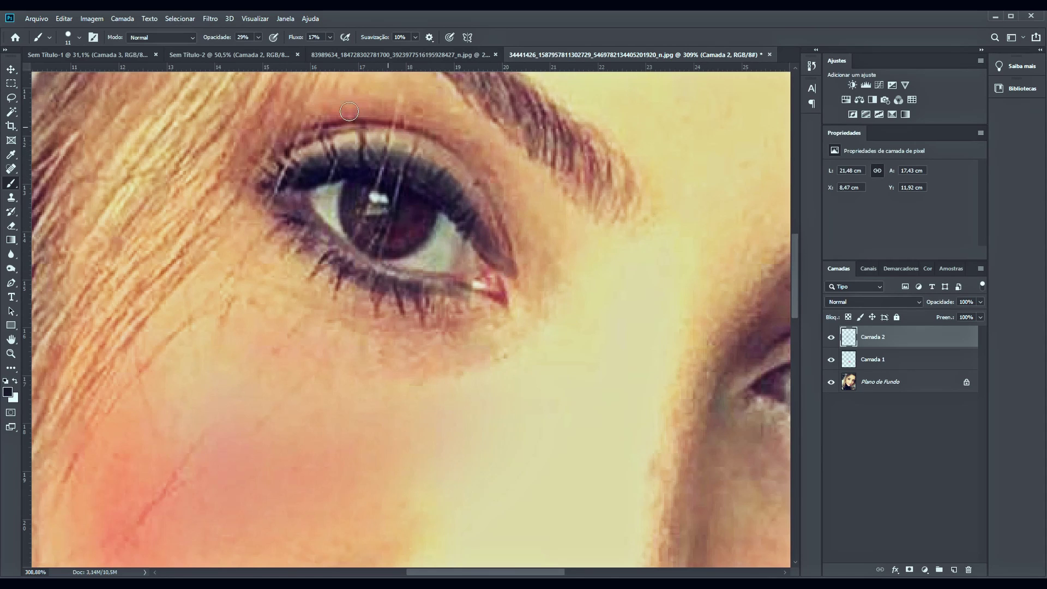
# Step: With a minimum-size brush at 28% opacity, darken the outer lower lash line
pyautogui.moveTo(258, 41); pyautogui.dragTo(251, 48)
pyautogui.rightClick(467, 221)
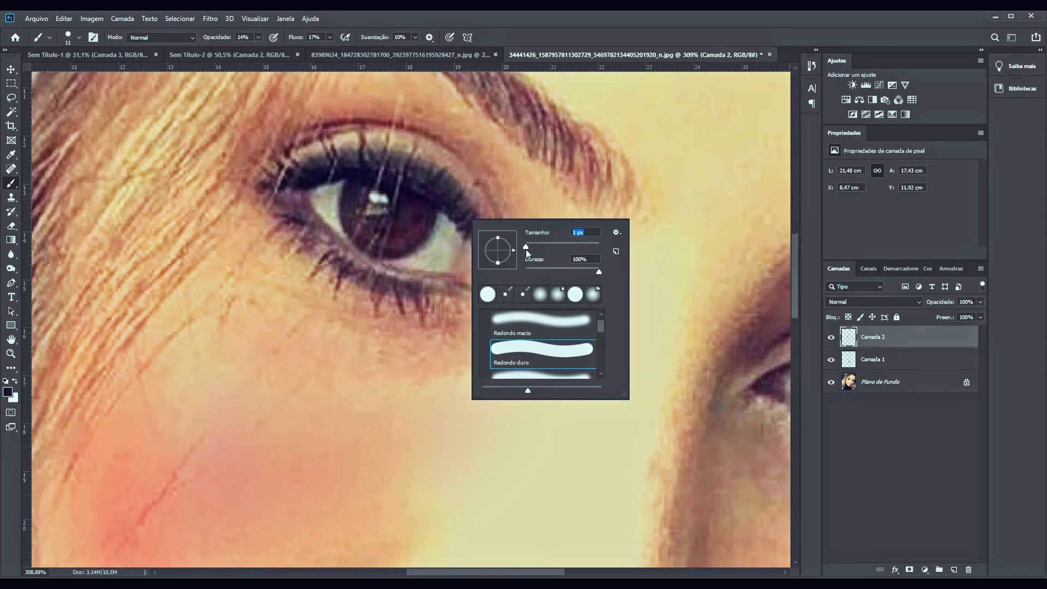
pyautogui.moveTo(526, 248); pyautogui.dragTo(511, 245)
pyautogui.click(458, 227)
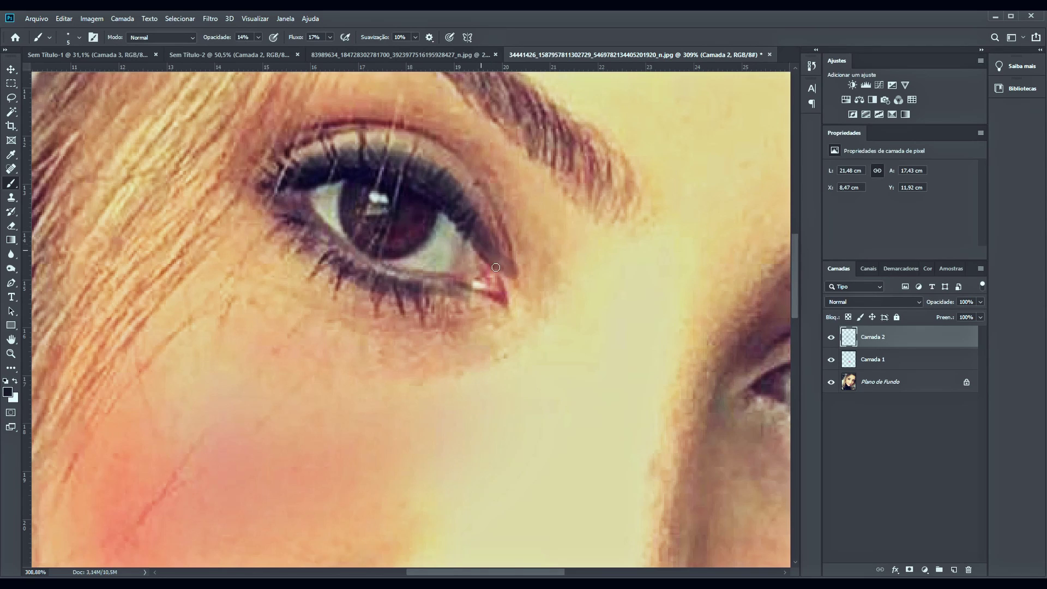
pyautogui.click(258, 38)
pyautogui.click(478, 236)
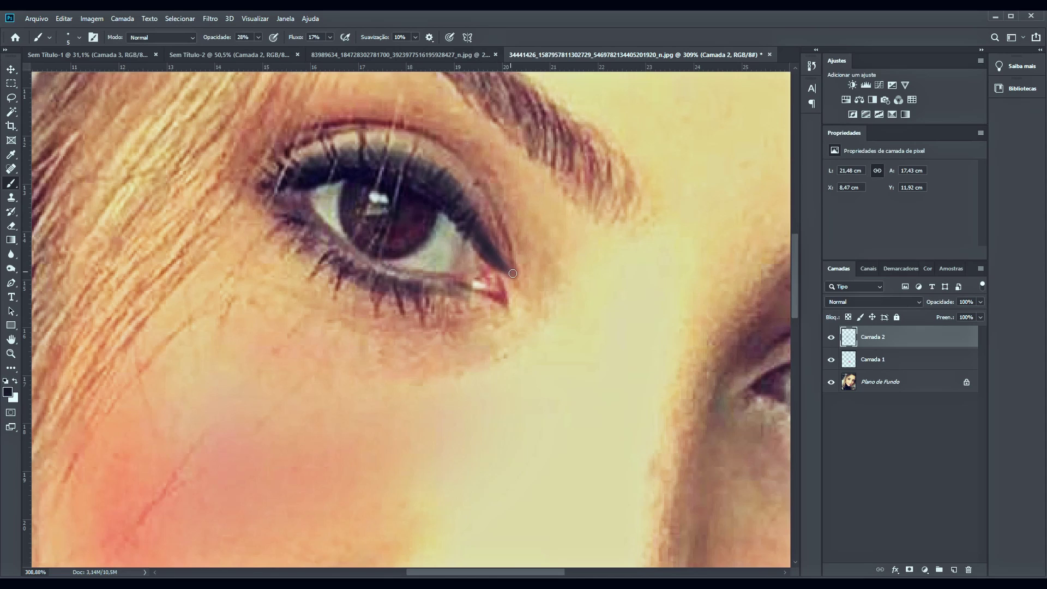
pyautogui.moveTo(505, 316); pyautogui.dragTo(409, 290)
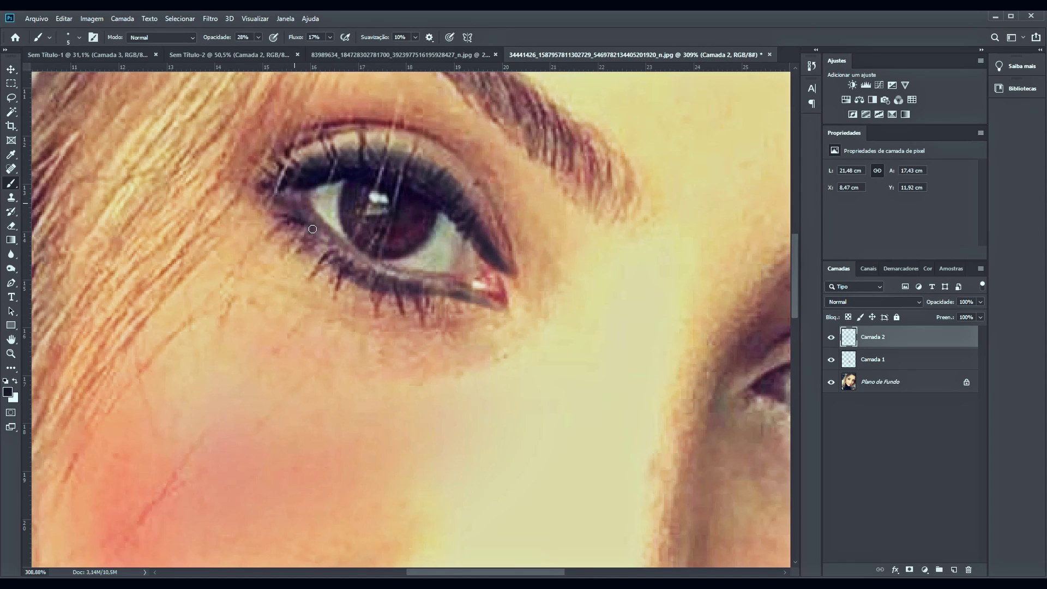
pyautogui.scroll(-3, 322, 219)
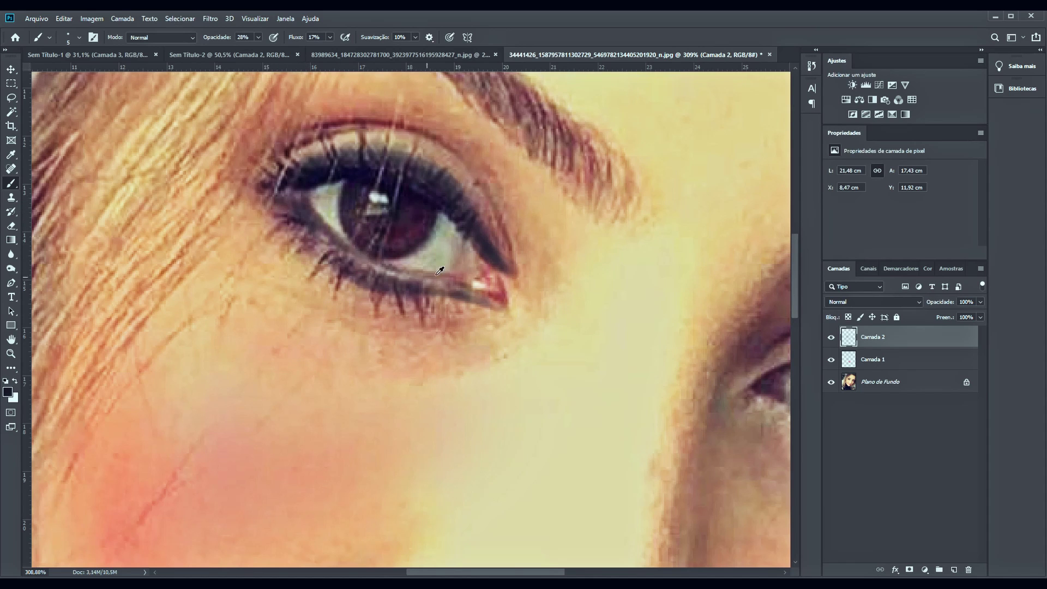
pyautogui.scroll(-1, 494, 286)
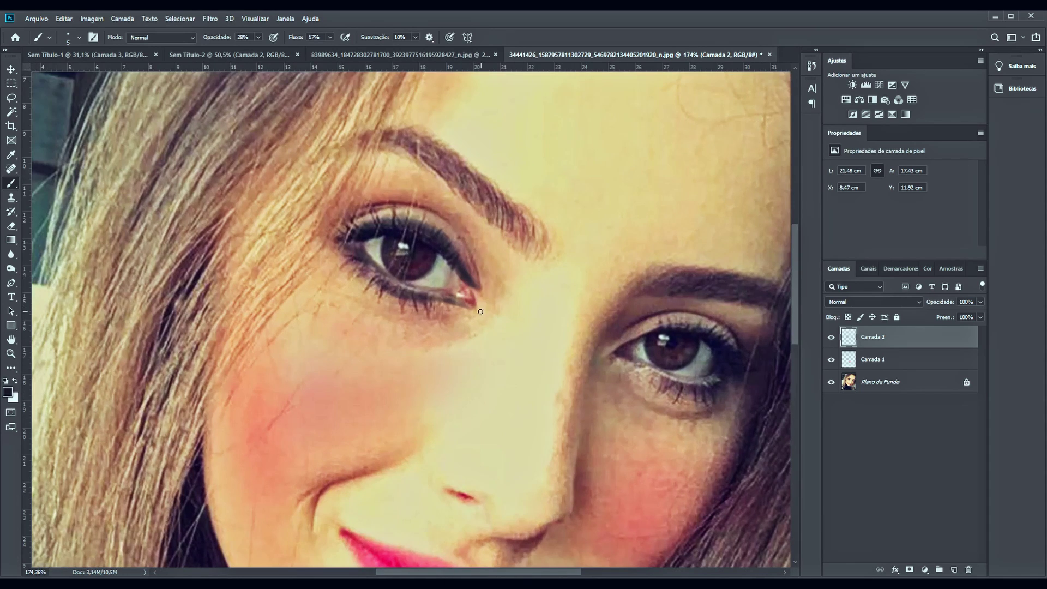
# Step: Darken the lower lash line further and the right-hand eyelid crease
pyautogui.moveTo(462, 308); pyautogui.dragTo(429, 298)
pyautogui.moveTo(564, 305); pyautogui.dragTo(471, 249)
pyautogui.scroll(2, 600, 327)
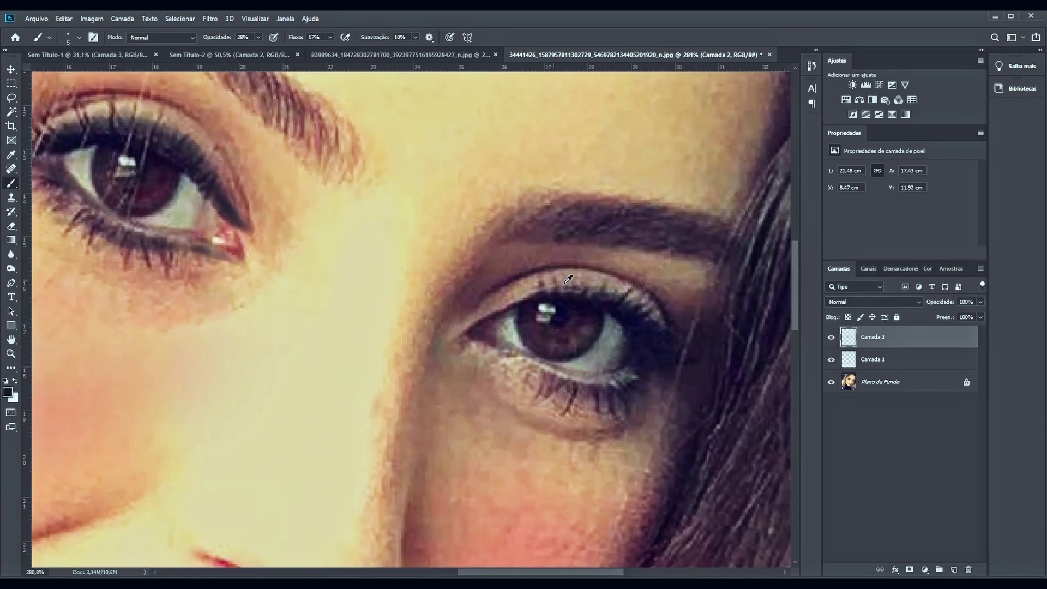
pyautogui.scroll(2, 713, 362)
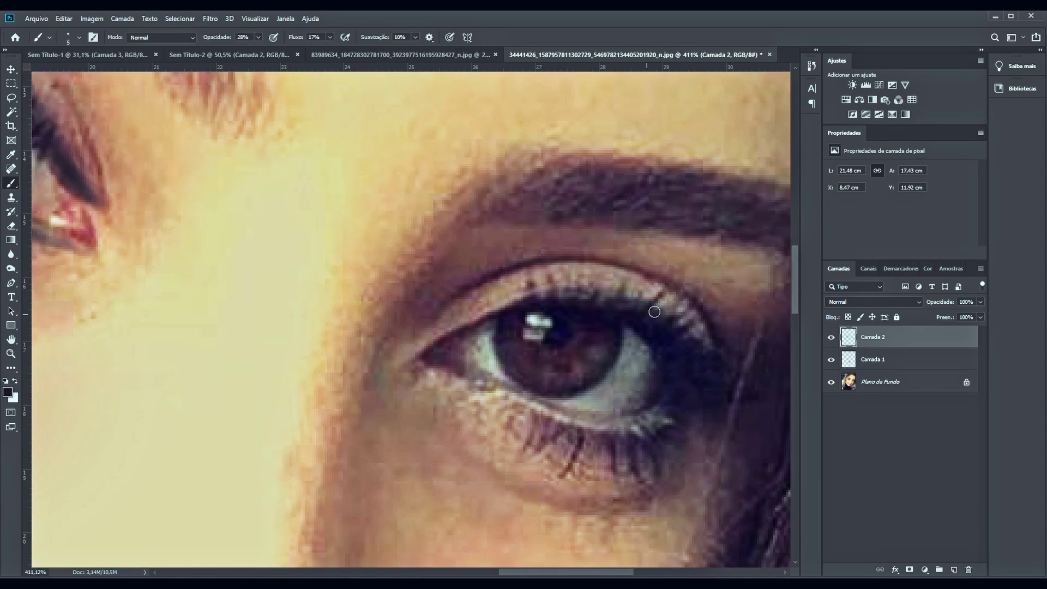
pyautogui.moveTo(484, 273); pyautogui.dragTo(660, 277)
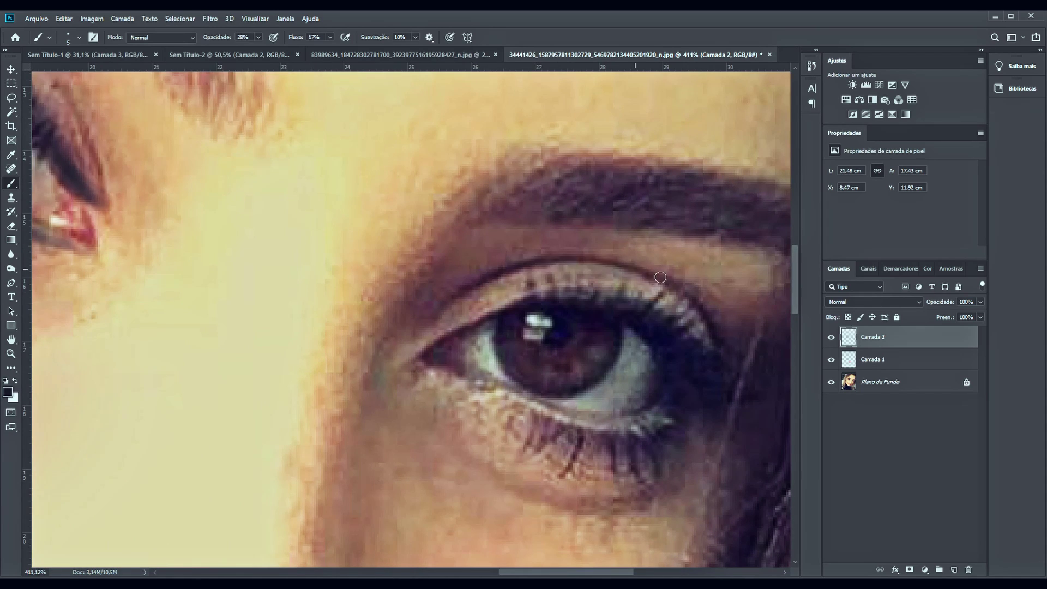
# Step: Set the foreground to deep purple 2c143b with a 19 px soft round brush
pyautogui.click(9, 391)
pyautogui.moveTo(747, 218); pyautogui.dragTo(747, 206)
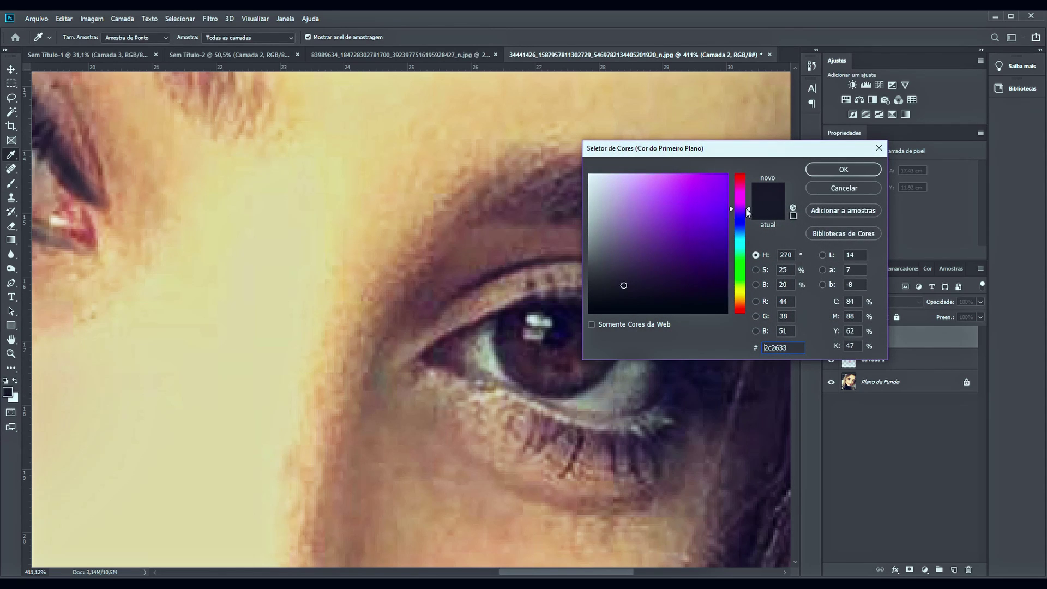
pyautogui.moveTo(666, 254)
pyautogui.mouseDown()
pyautogui.moveTo(689, 262)
pyautogui.moveTo(685, 280)
pyautogui.mouseUp()
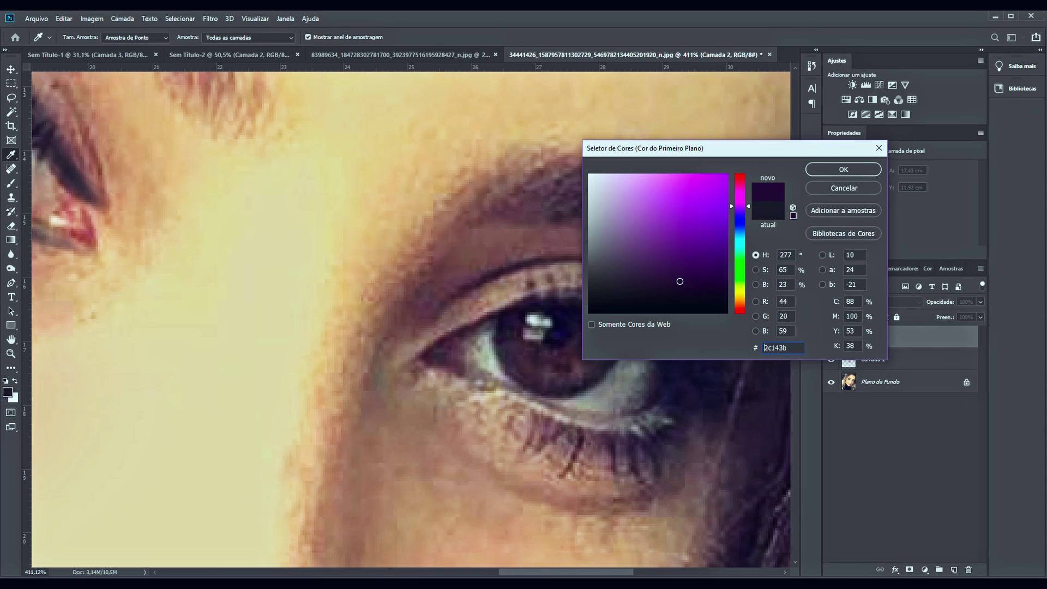
pyautogui.click(821, 173)
pyautogui.rightClick(463, 240)
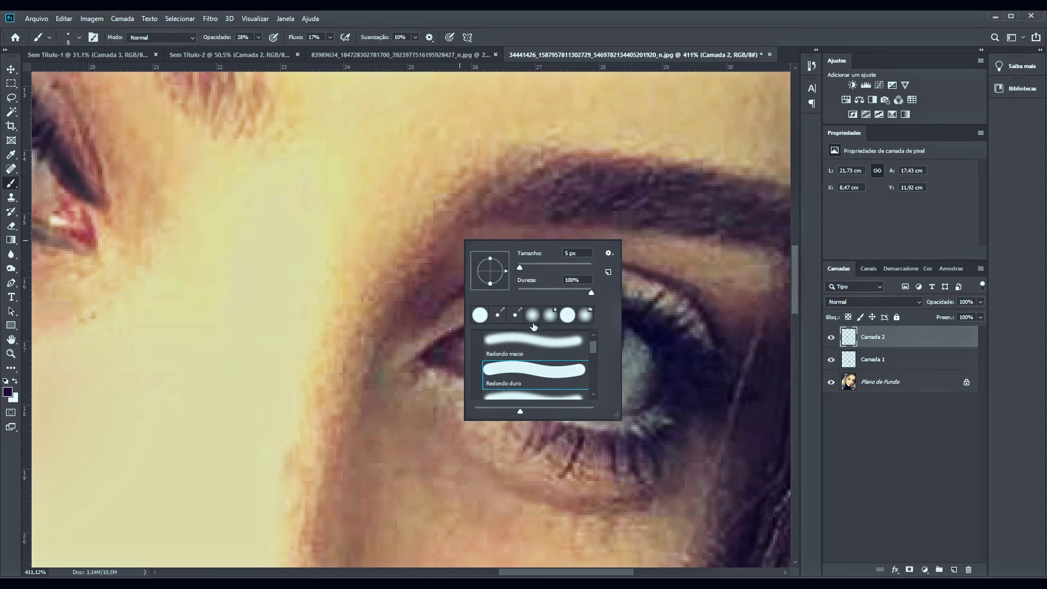
pyautogui.click(532, 317)
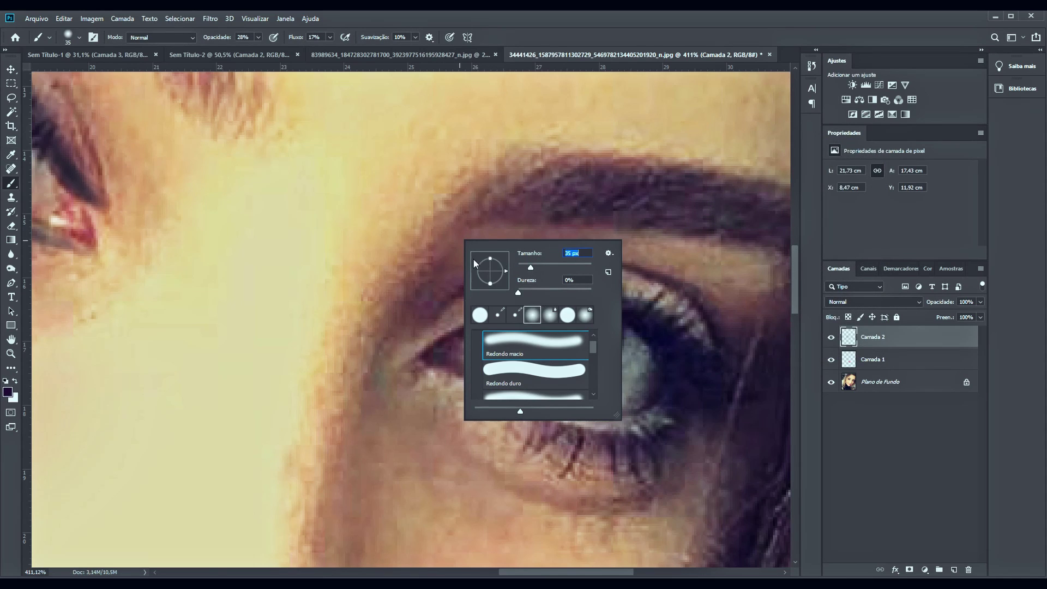
pyautogui.moveTo(531, 268); pyautogui.dragTo(524, 267)
# Step: Paint dark purple shadow along both upper eyelid creases
pyautogui.click(459, 251)
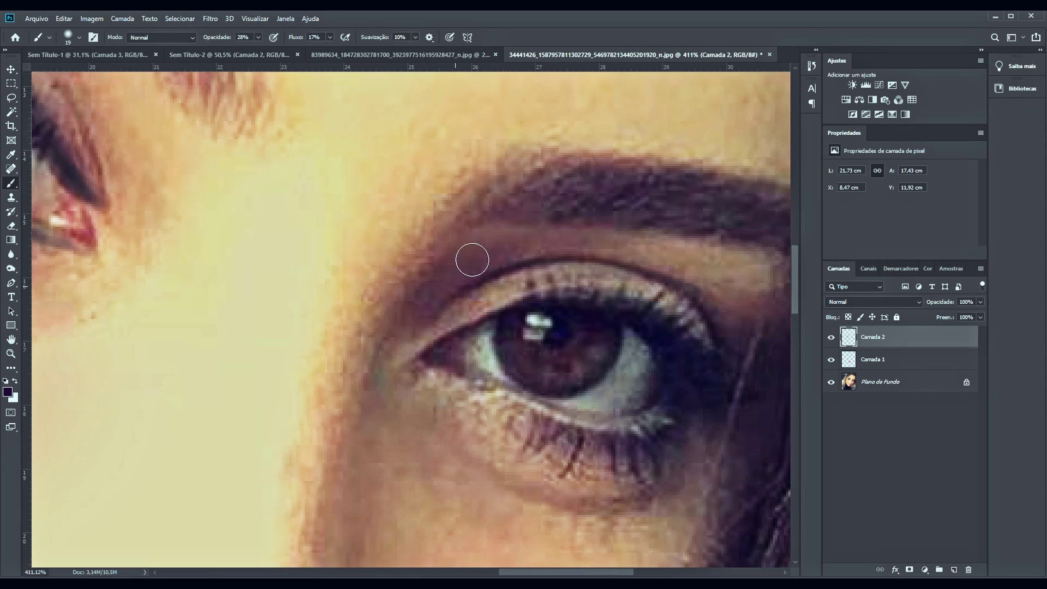
pyautogui.moveTo(600, 257)
pyautogui.mouseDown()
pyautogui.moveTo(730, 286)
pyautogui.moveTo(613, 253)
pyautogui.mouseUp()
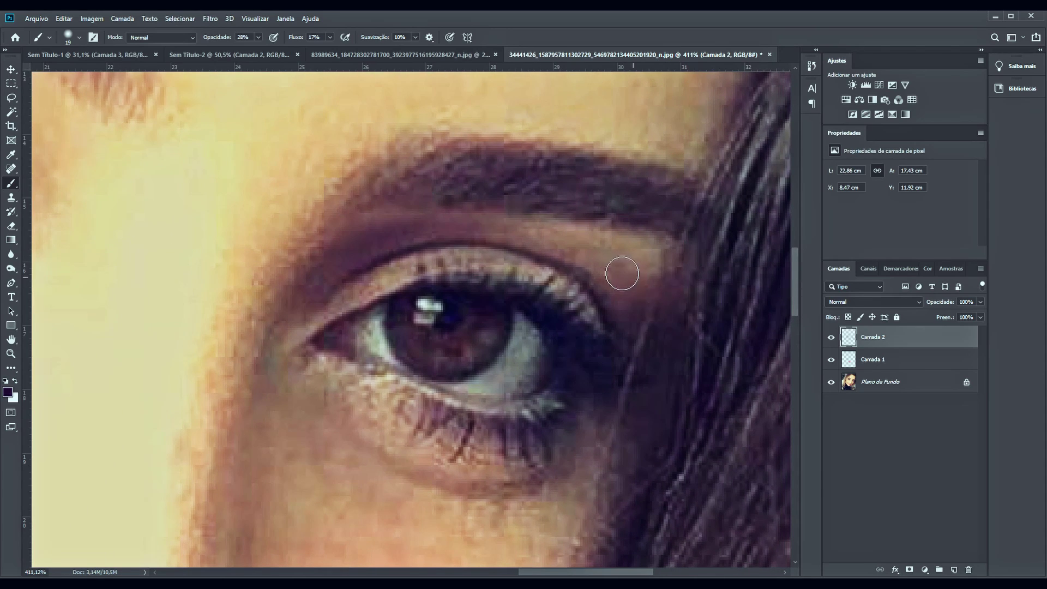
pyautogui.moveTo(660, 278)
pyautogui.mouseDown()
pyautogui.moveTo(505, 234)
pyautogui.moveTo(561, 234)
pyautogui.mouseUp()
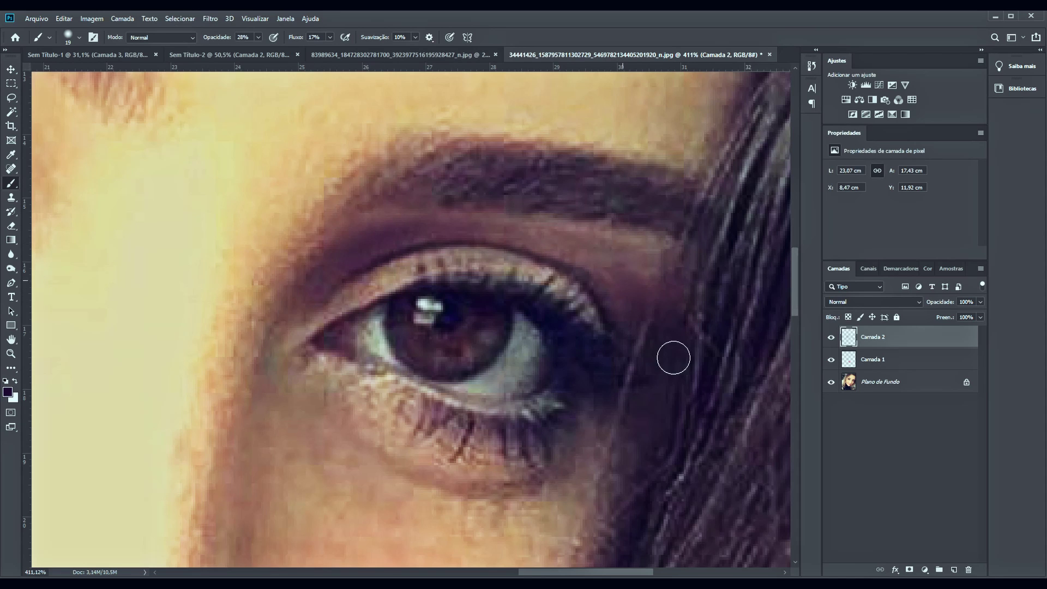
pyautogui.scroll(-3, 523, 313)
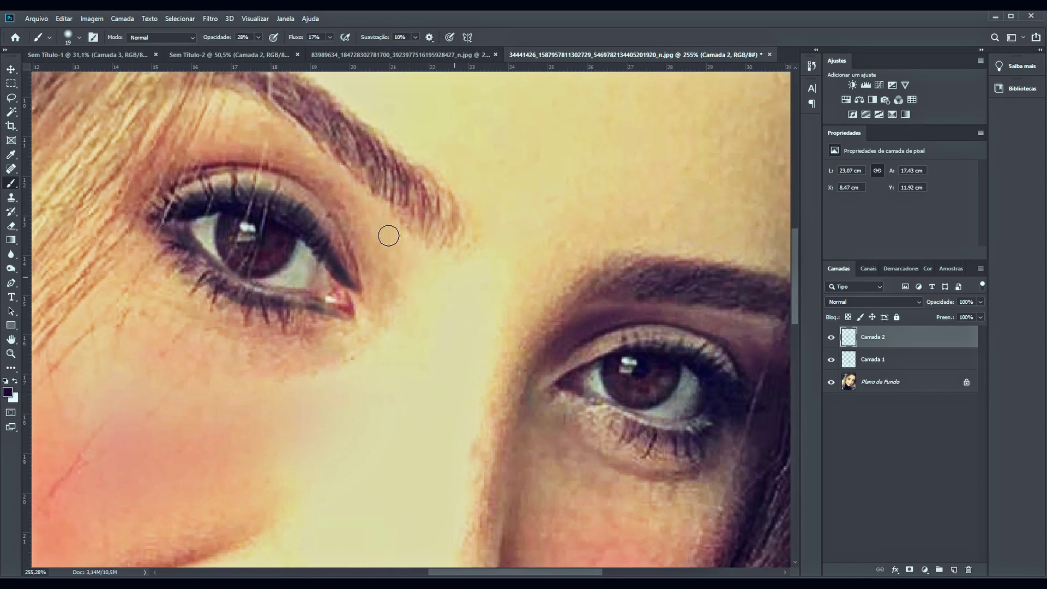
pyautogui.moveTo(182, 158)
pyautogui.mouseDown()
pyautogui.moveTo(208, 145)
pyautogui.moveTo(202, 135)
pyautogui.moveTo(281, 163)
pyautogui.moveTo(374, 279)
pyautogui.moveTo(329, 187)
pyautogui.moveTo(208, 157)
pyautogui.mouseUp()
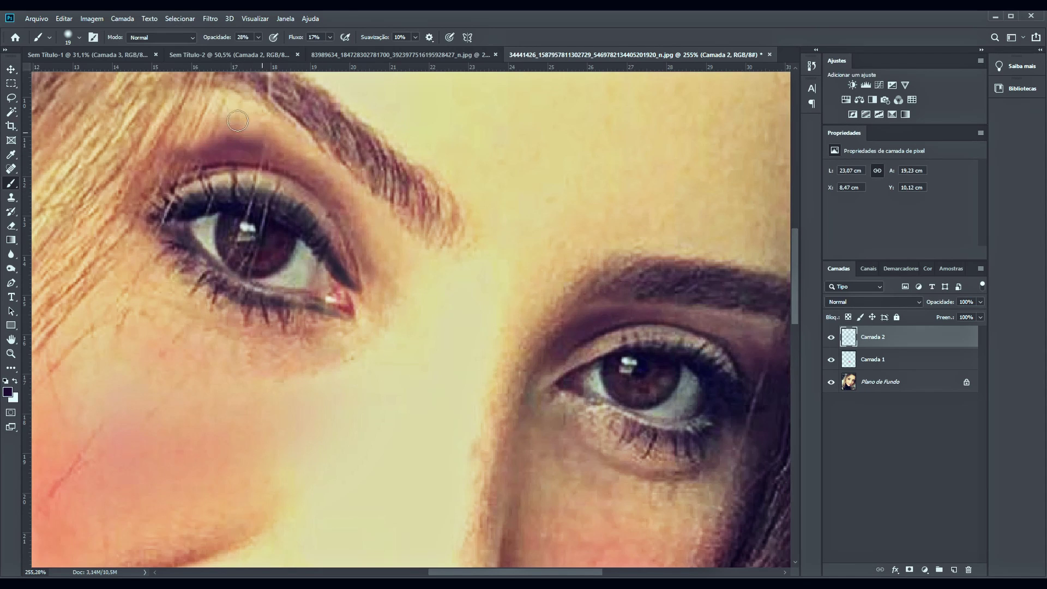
pyautogui.moveTo(238, 121)
pyautogui.mouseDown()
pyautogui.moveTo(176, 178)
pyautogui.moveTo(292, 165)
pyautogui.moveTo(360, 262)
pyautogui.moveTo(347, 234)
pyautogui.mouseUp()
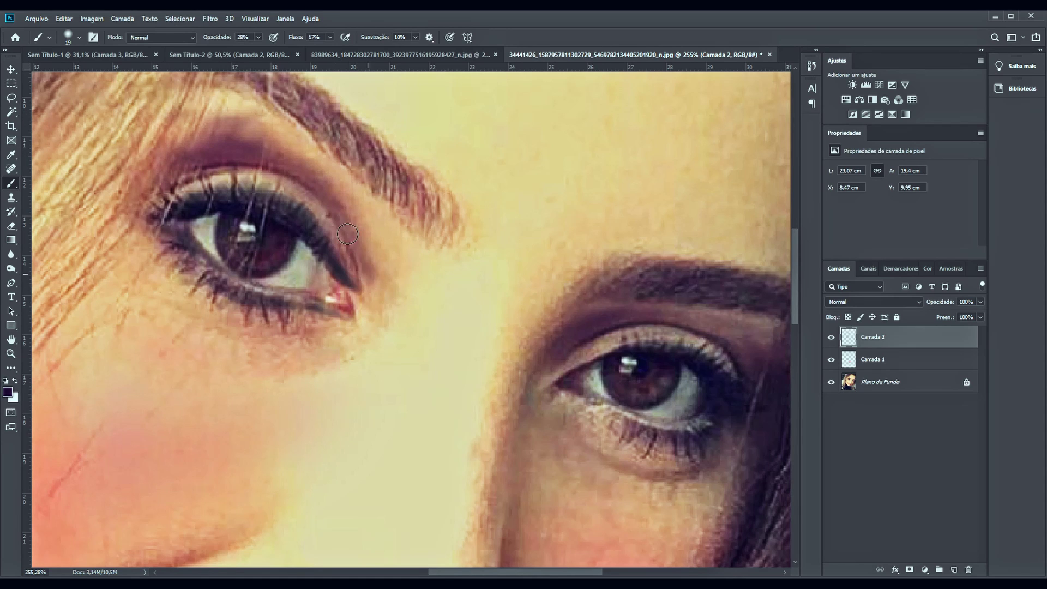
# Step: Deepen the eyeshadow on the upper lid and outer corner
pyautogui.scroll(-5, 407, 242)
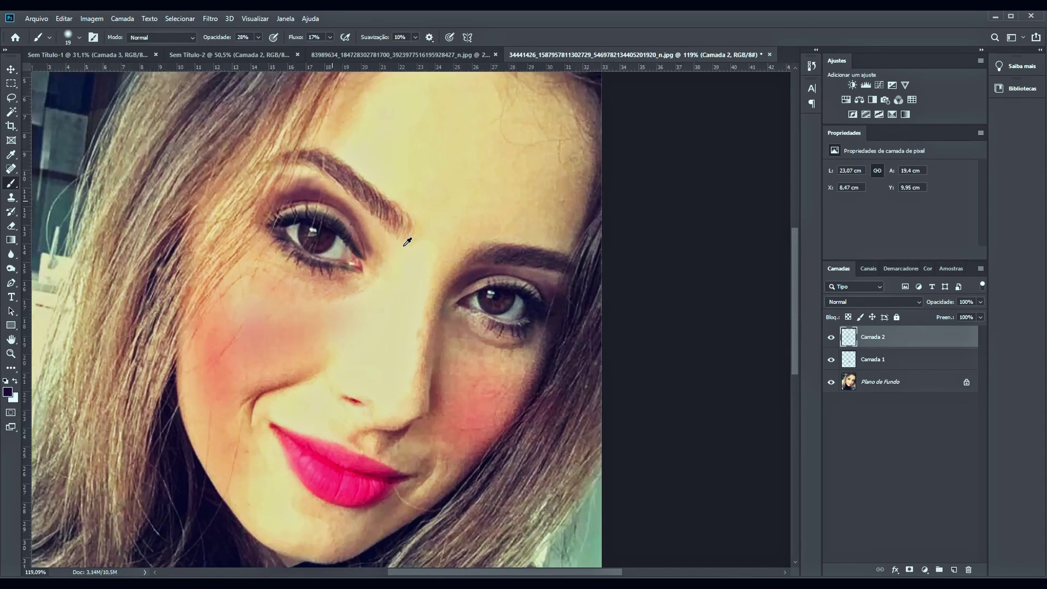
pyautogui.scroll(1, 407, 242)
pyautogui.rightClick(407, 242)
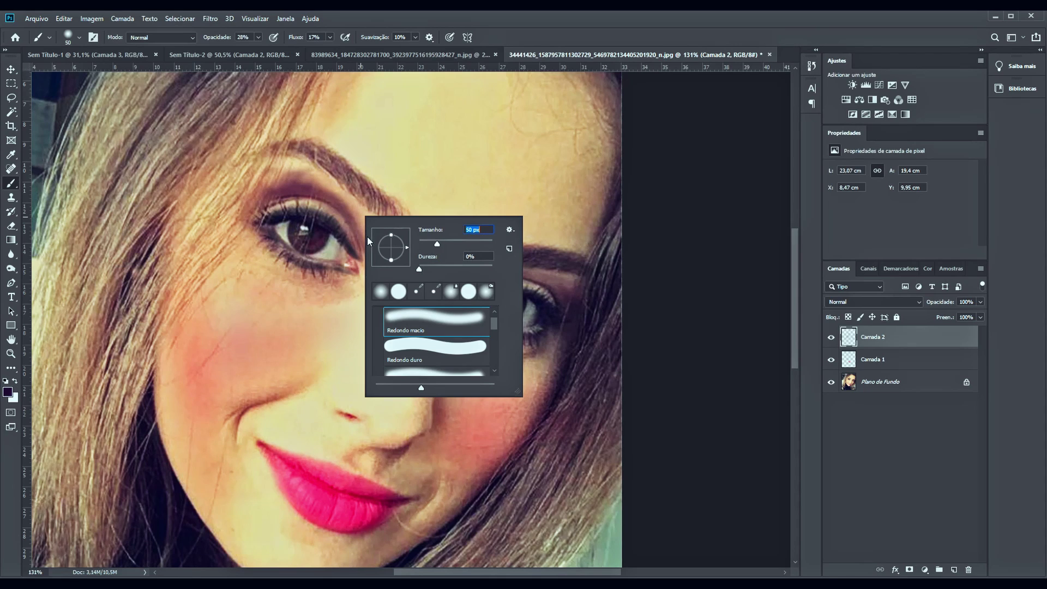
pyautogui.press('Return')
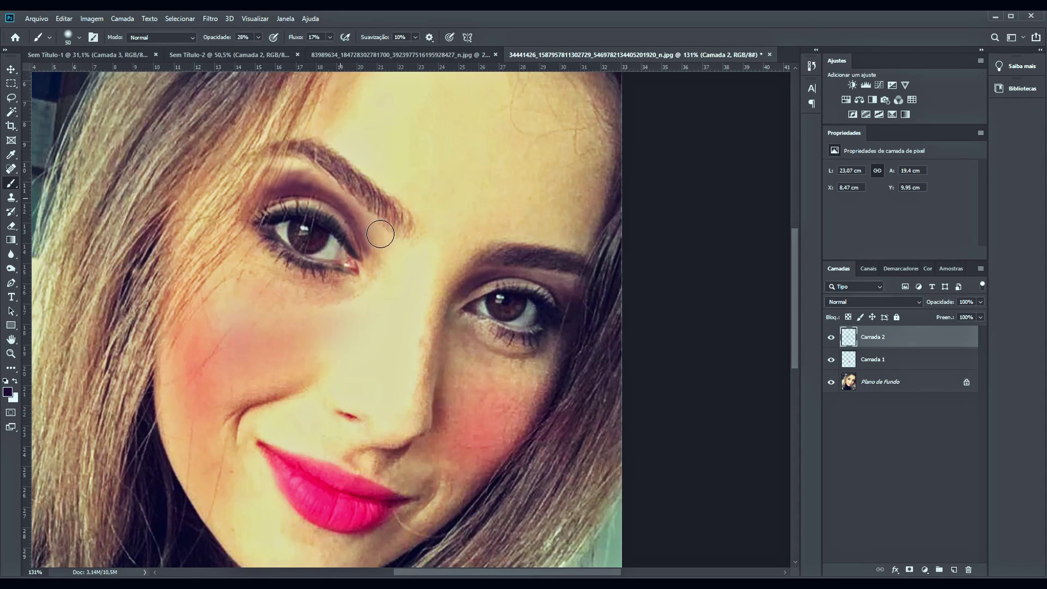
pyautogui.moveTo(380, 234)
pyautogui.mouseDown()
pyautogui.moveTo(388, 264)
pyautogui.moveTo(245, 169)
pyautogui.mouseUp()
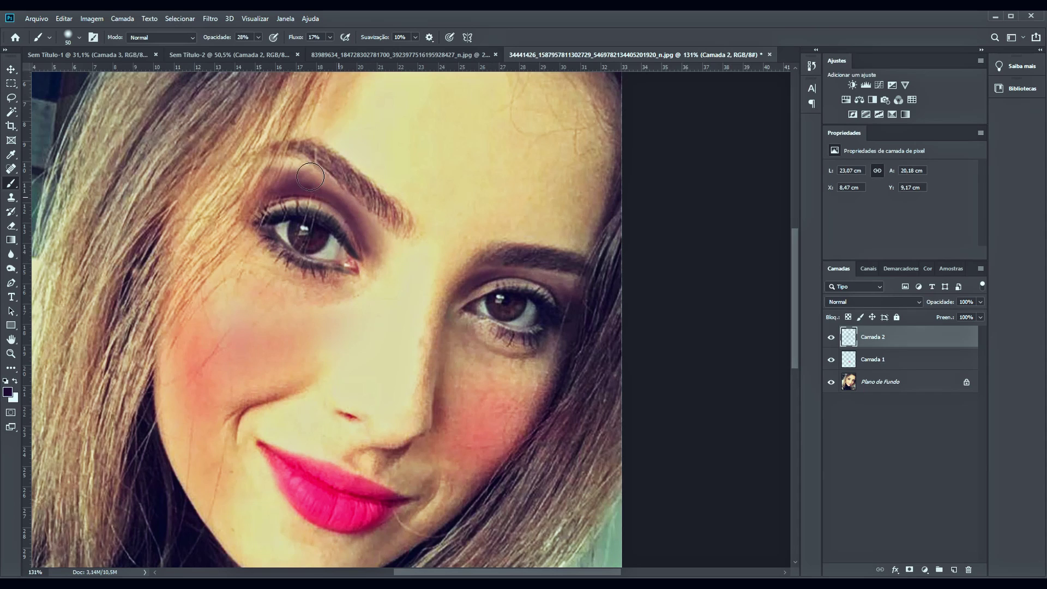
pyautogui.click(11, 226)
# Step: Set the Eraser to 56% flow and 35% opacity
pyautogui.scroll(2, 316, 109)
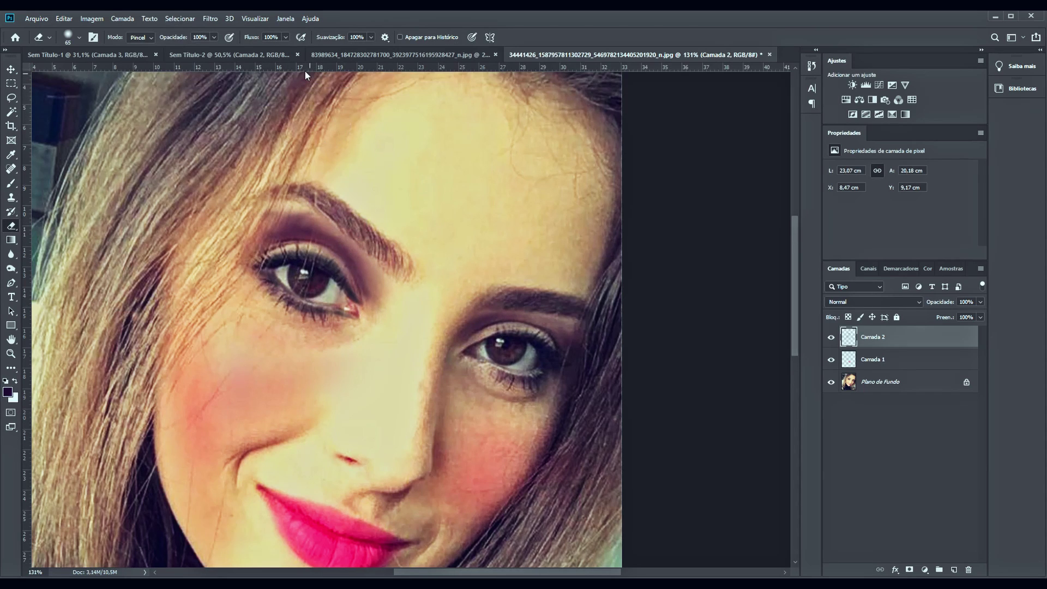
pyautogui.click(285, 38)
pyautogui.moveTo(268, 50); pyautogui.dragTo(181, 50)
pyautogui.click(214, 37)
# Step: Lightly erase the purple eyeshadow on the left eyelid to soften it
pyautogui.scroll(2, 401, 256)
pyautogui.scroll(2, 397, 263)
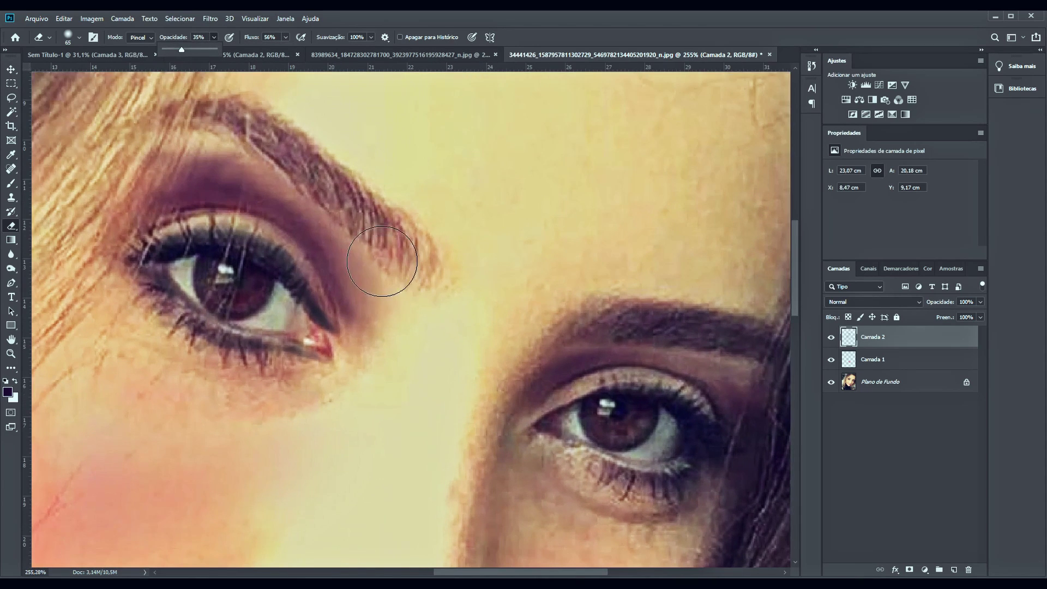
pyautogui.moveTo(334, 179); pyautogui.dragTo(331, 251)
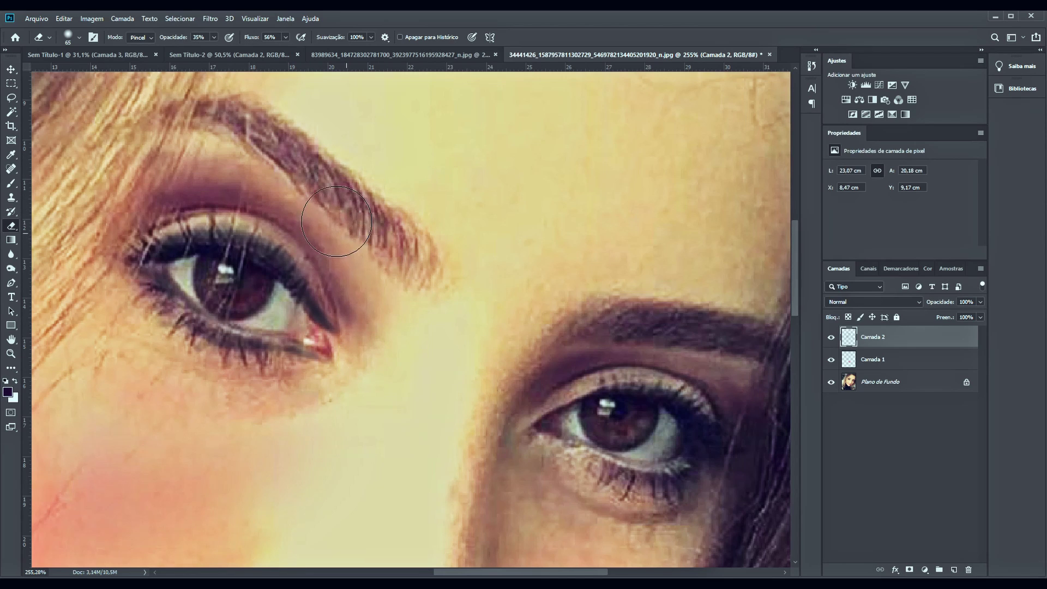
pyautogui.scroll(-3, 398, 305)
pyautogui.scroll(-2, 507, 362)
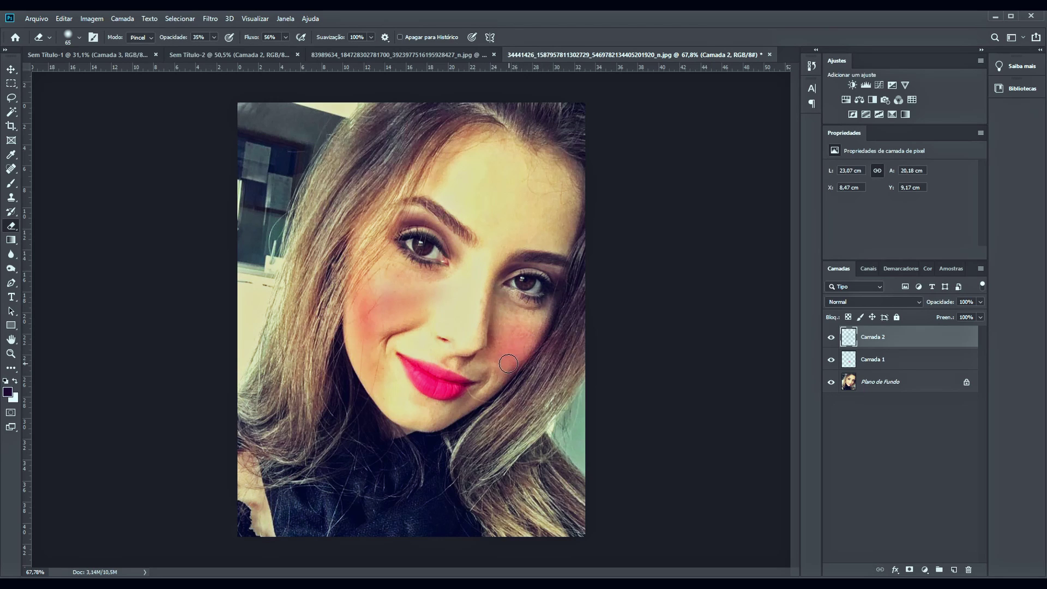
# Step: Show additional information for each preset in the brush preset picker
pyautogui.scroll(1, 481, 313)
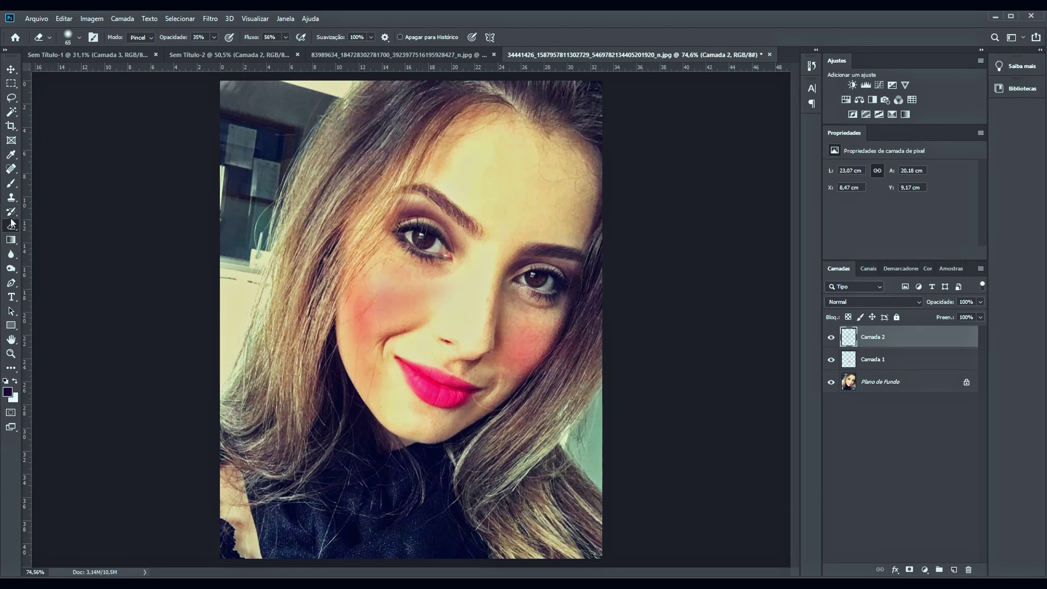
pyautogui.click(11, 182)
pyautogui.rightClick(305, 208)
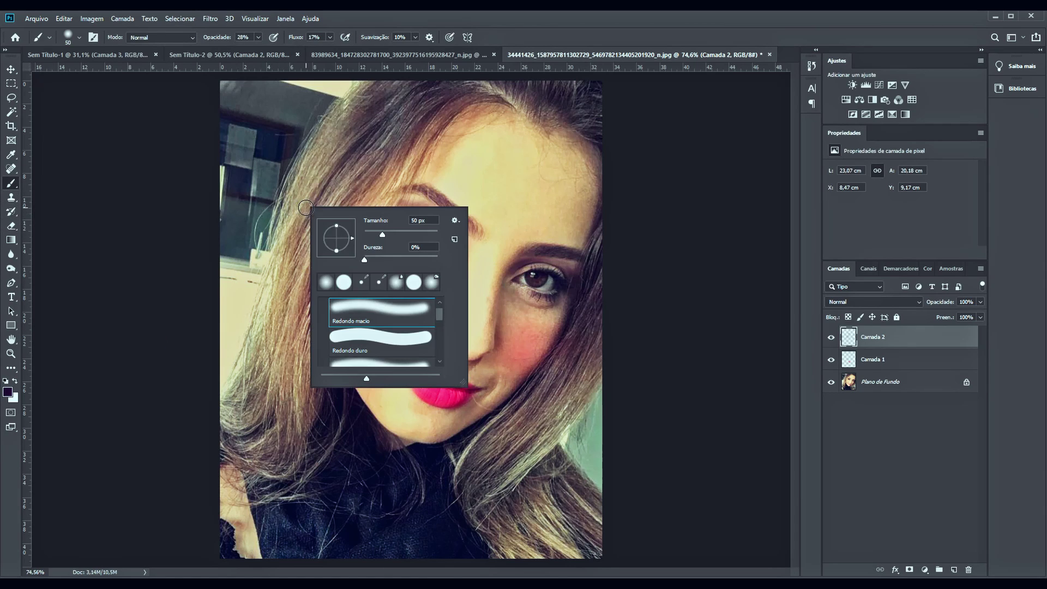
pyautogui.click(455, 221)
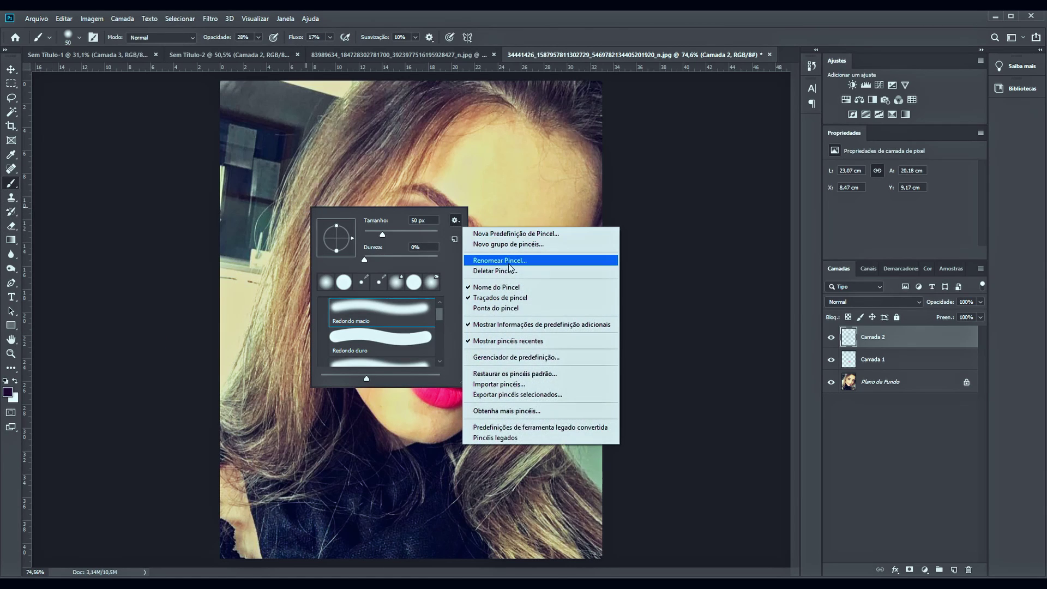
pyautogui.click(473, 325)
pyautogui.moveTo(440, 315); pyautogui.dragTo(441, 357)
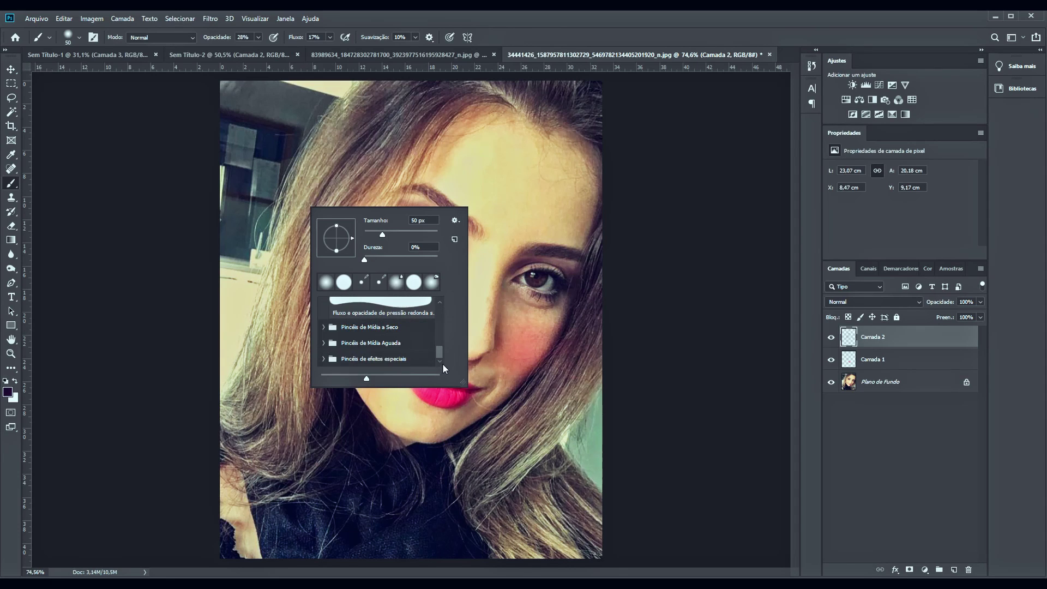
# Step: Pick Kyle's concept blending brush from the dry and wet media folders
pyautogui.click(323, 327)
pyautogui.moveTo(438, 336); pyautogui.dragTo(441, 359)
pyautogui.click(323, 344)
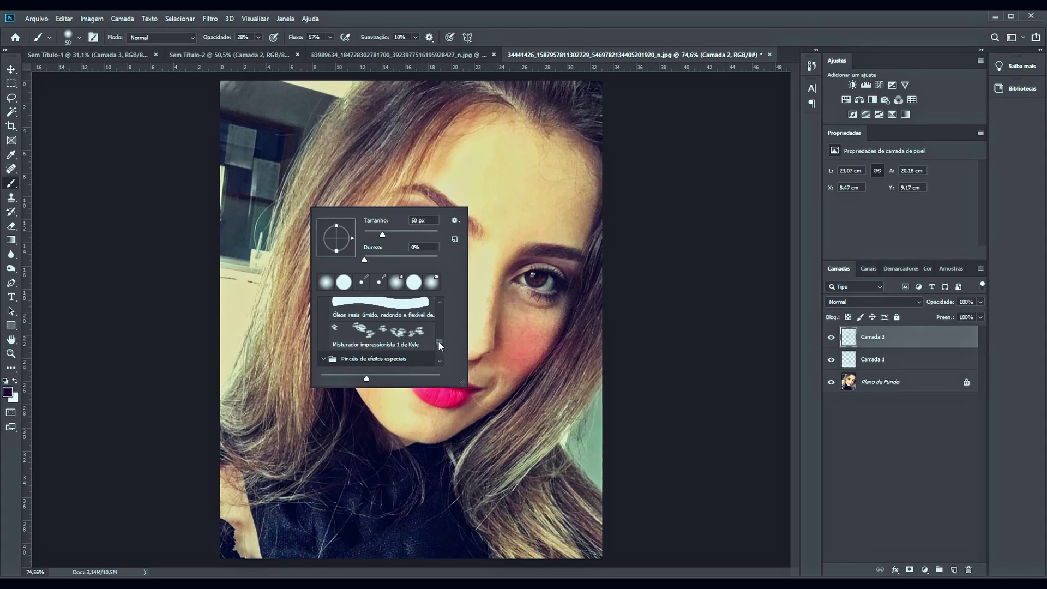
pyautogui.moveTo(437, 342); pyautogui.dragTo(440, 350)
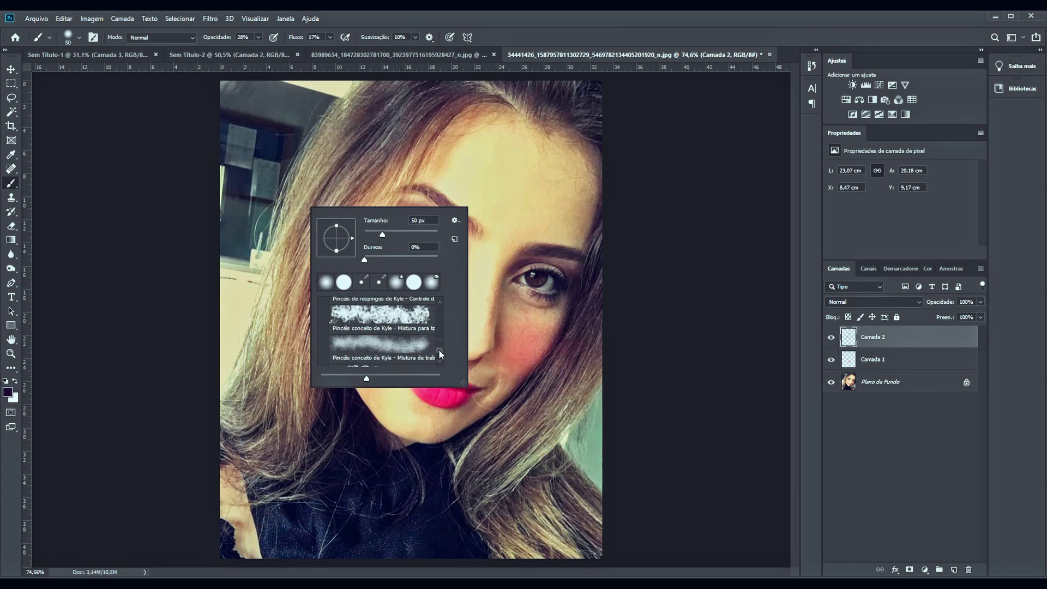
pyautogui.click(394, 341)
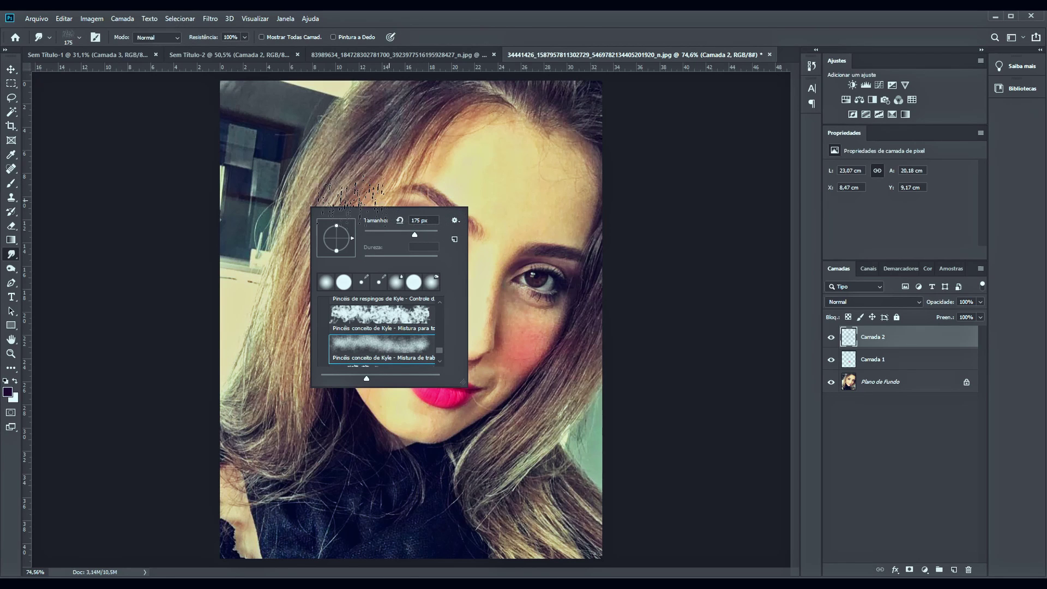
pyautogui.click(517, 15)
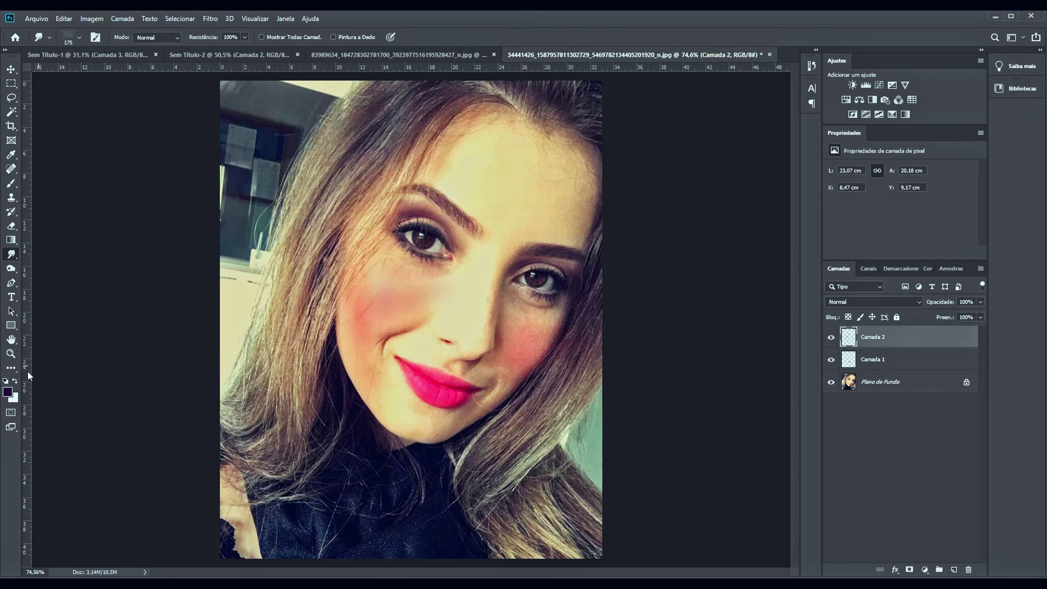
# Step: Set the foreground colour to a dark yellowish-brown
pyautogui.click(8, 391)
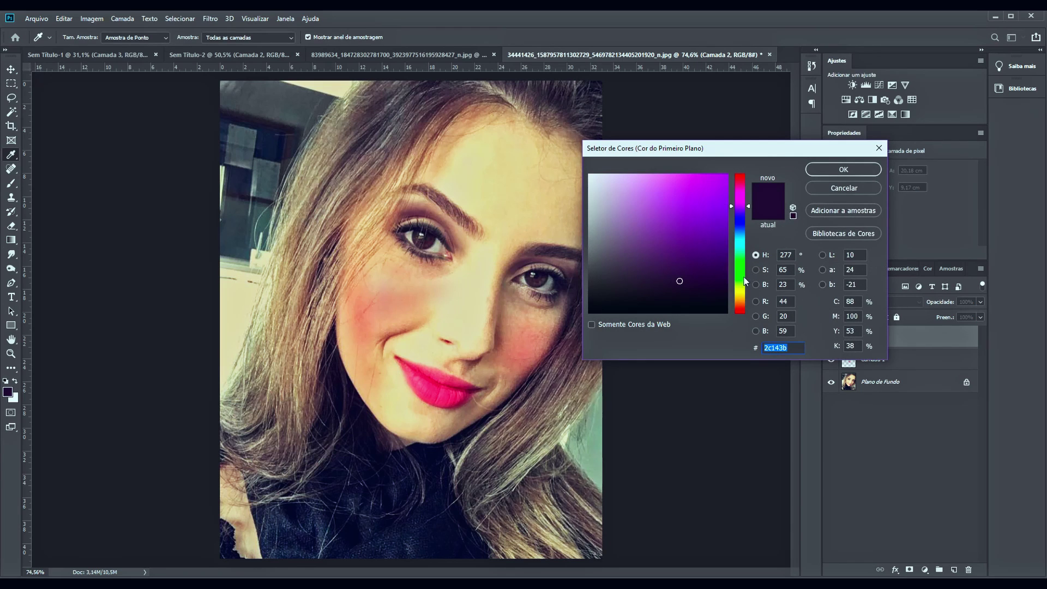
pyautogui.moveTo(741, 281); pyautogui.dragTo(741, 296)
pyautogui.click(697, 285)
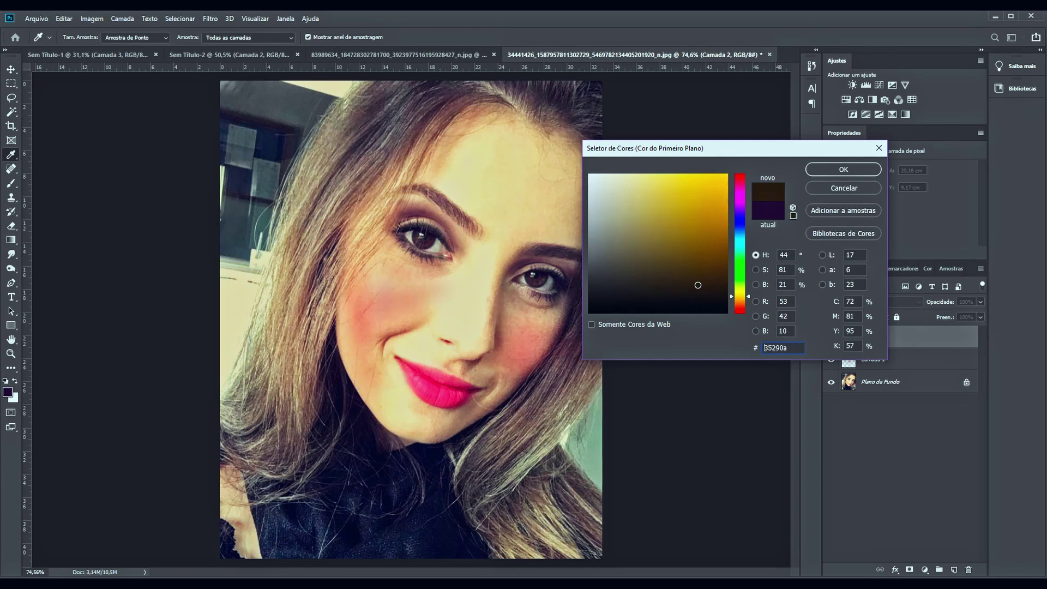
pyautogui.click(836, 171)
# Step: Shrink the smudge brush to 86 px and smudge down the nose bridge
pyautogui.scroll(2, 442, 304)
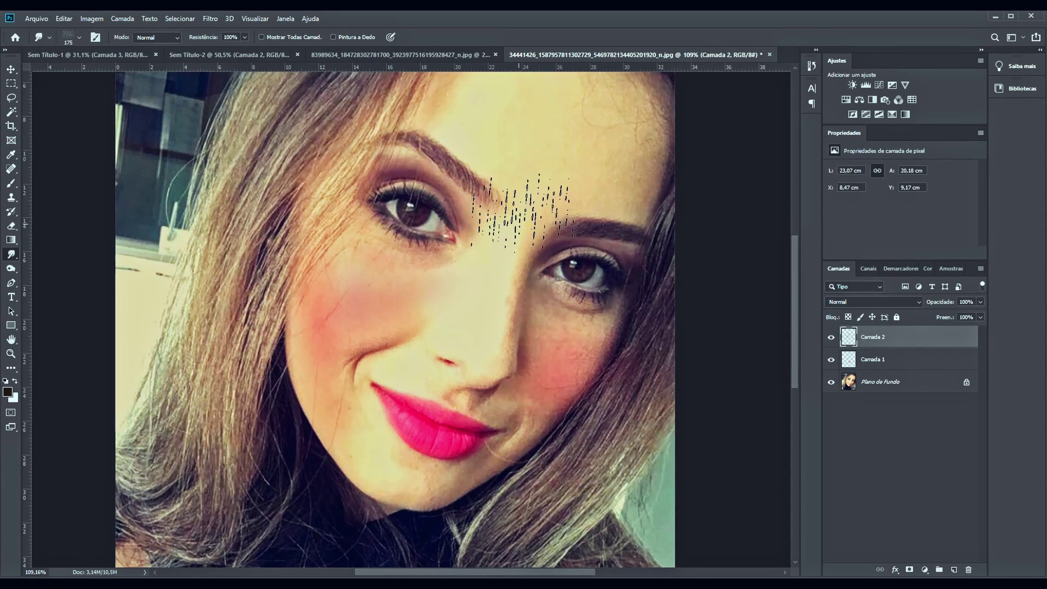
pyautogui.rightClick(526, 216)
pyautogui.moveTo(596, 239); pyautogui.dragTo(611, 240)
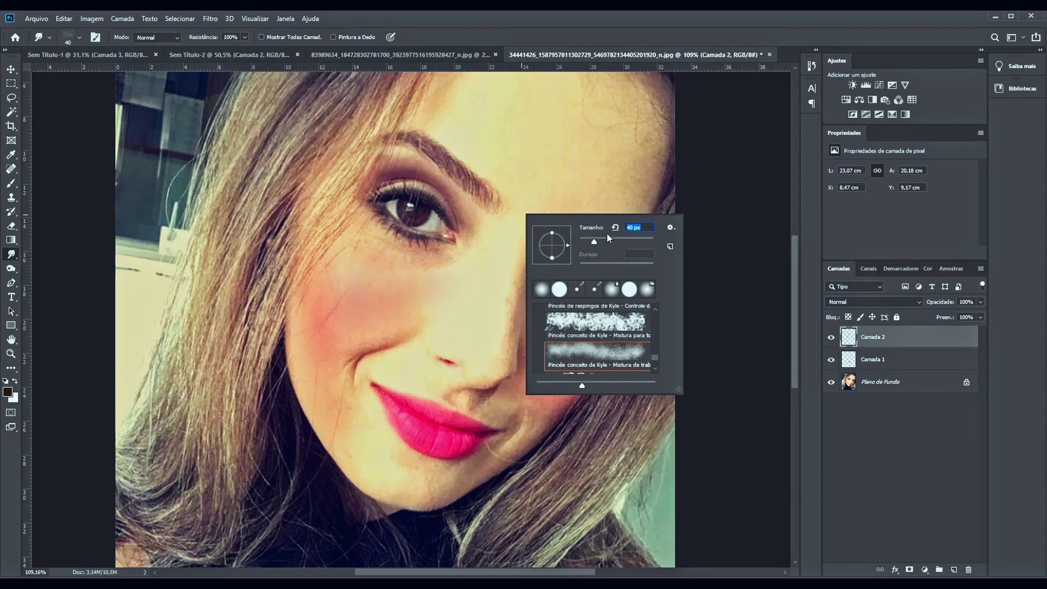
pyautogui.click(508, 206)
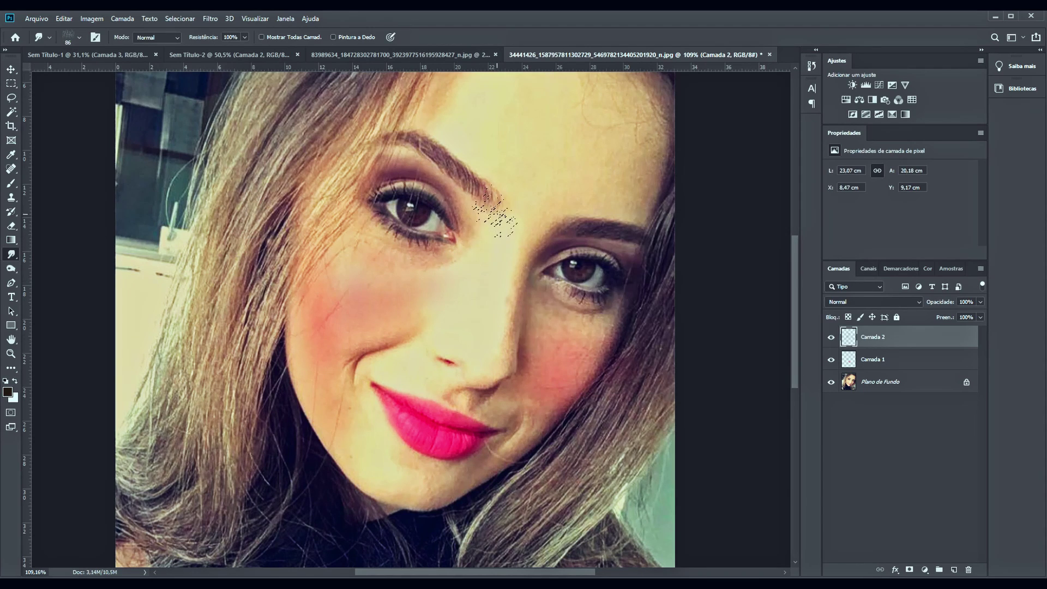
pyautogui.moveTo(510, 299); pyautogui.dragTo(519, 338)
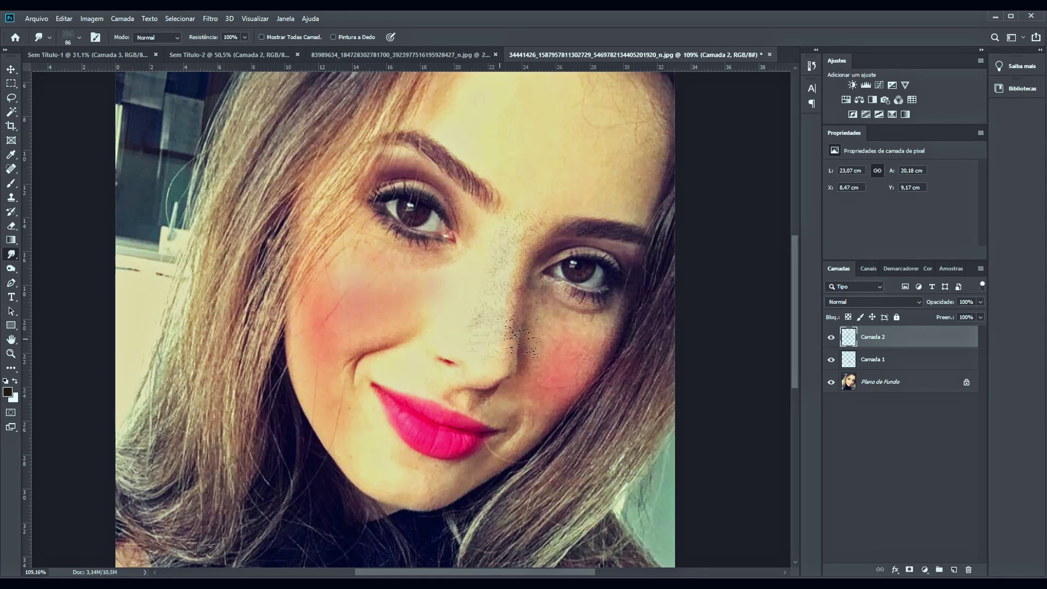
pyautogui.scroll(3, 527, 322)
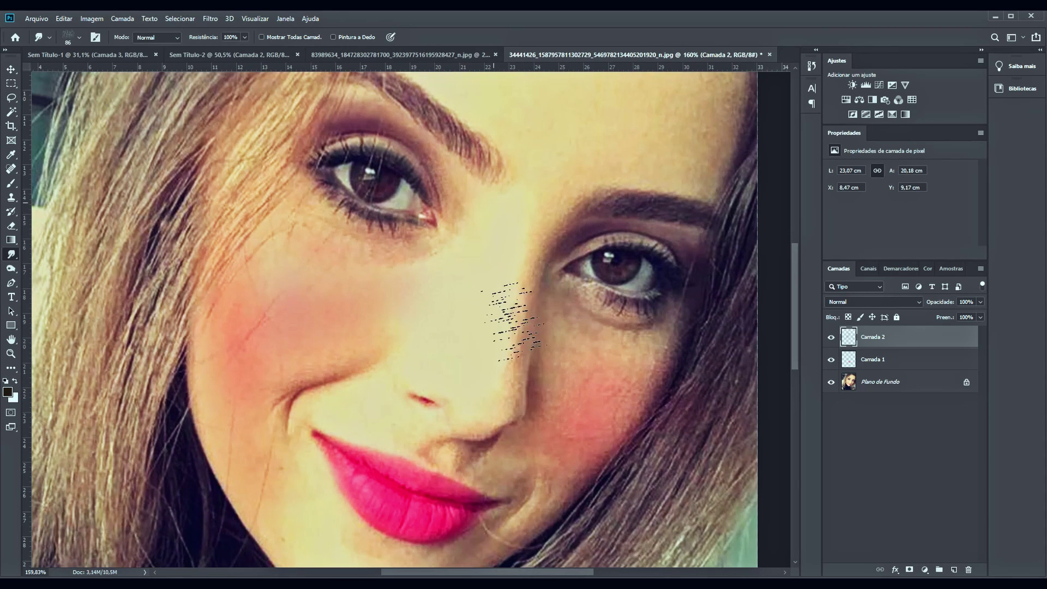
# Step: Smudge near the left eyebrow and reduce the brush to 31 px
pyautogui.rightClick(452, 161)
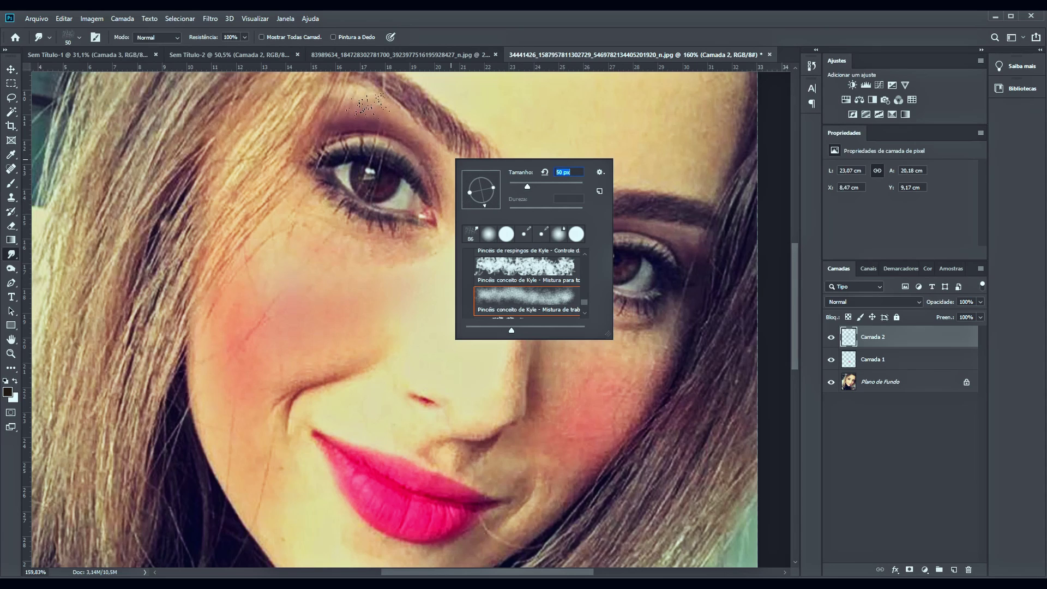
pyautogui.moveTo(380, 107); pyautogui.dragTo(398, 123)
pyautogui.rightClick(474, 174)
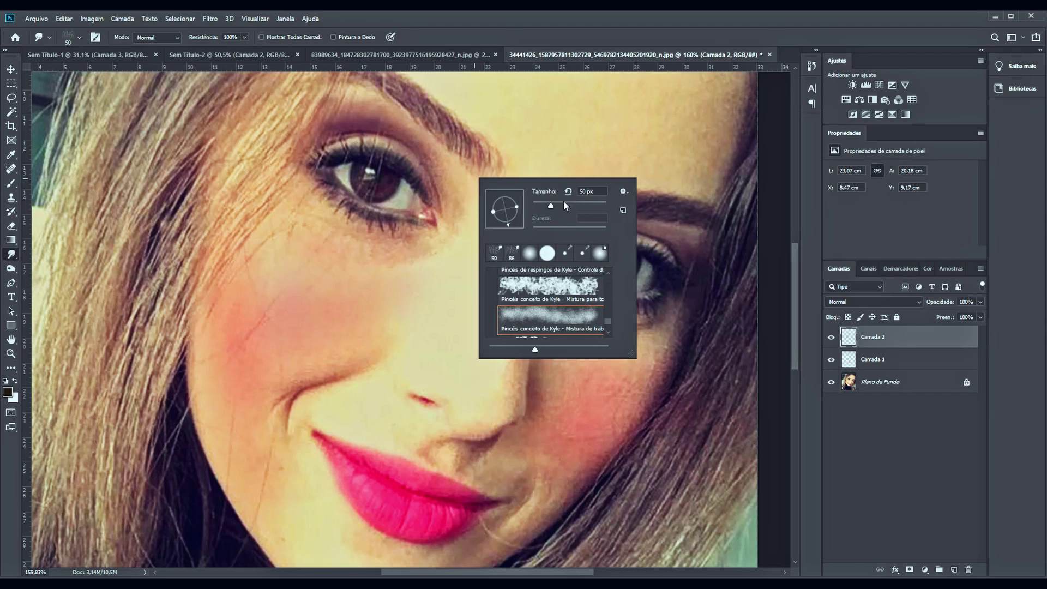
pyautogui.moveTo(551, 206); pyautogui.dragTo(544, 206)
pyautogui.press('Return')
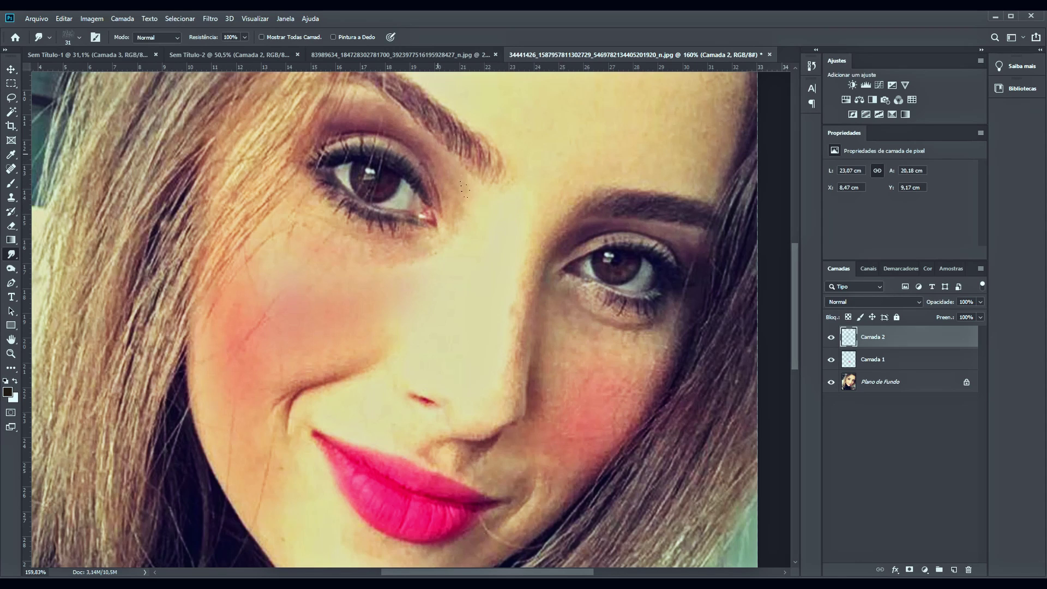
# Step: Make one more smudge stroke, then zoom out to show the whole face
pyautogui.moveTo(693, 243); pyautogui.dragTo(637, 230)
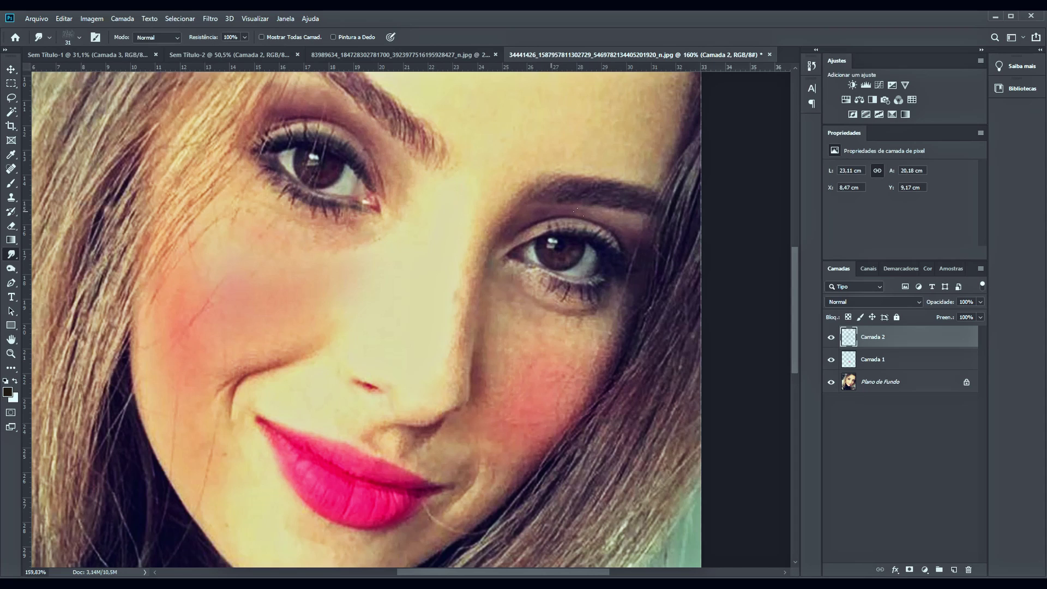
pyautogui.scroll(2, 545, 210)
pyautogui.scroll(2, 490, 215)
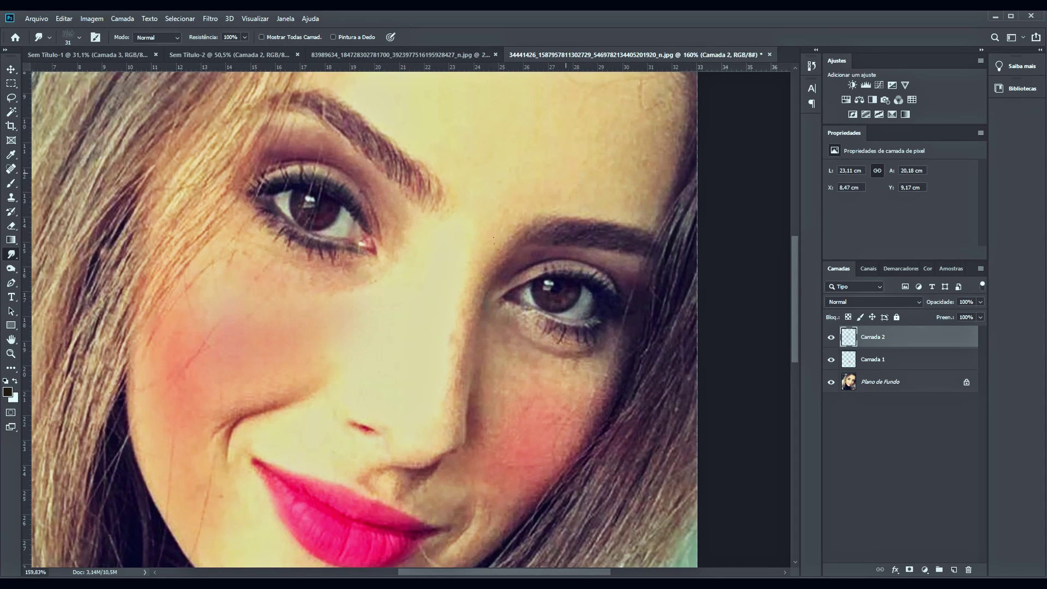
pyautogui.rightClick(557, 217)
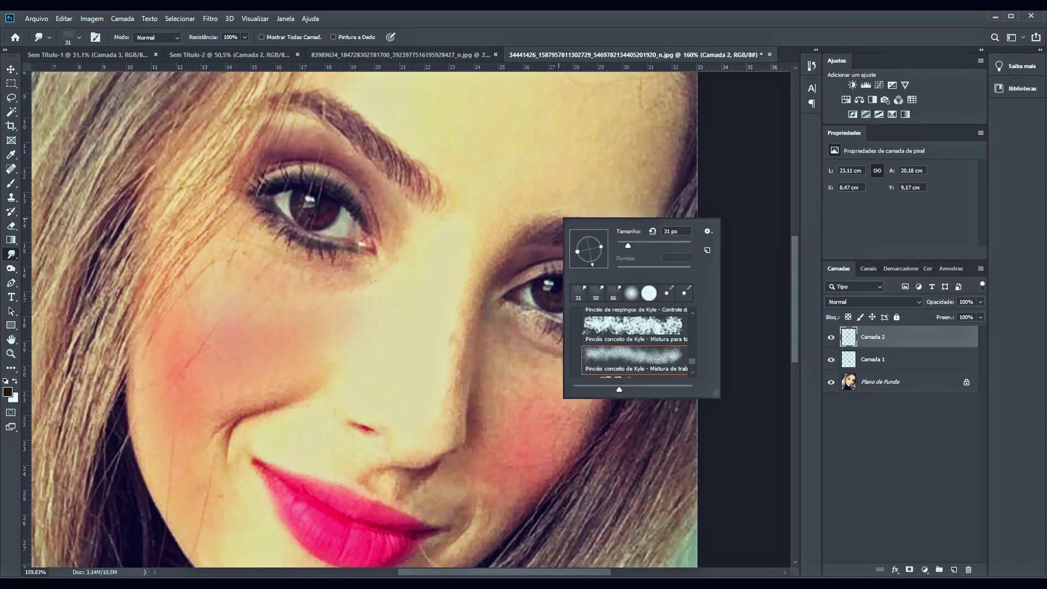
pyautogui.press('Return')
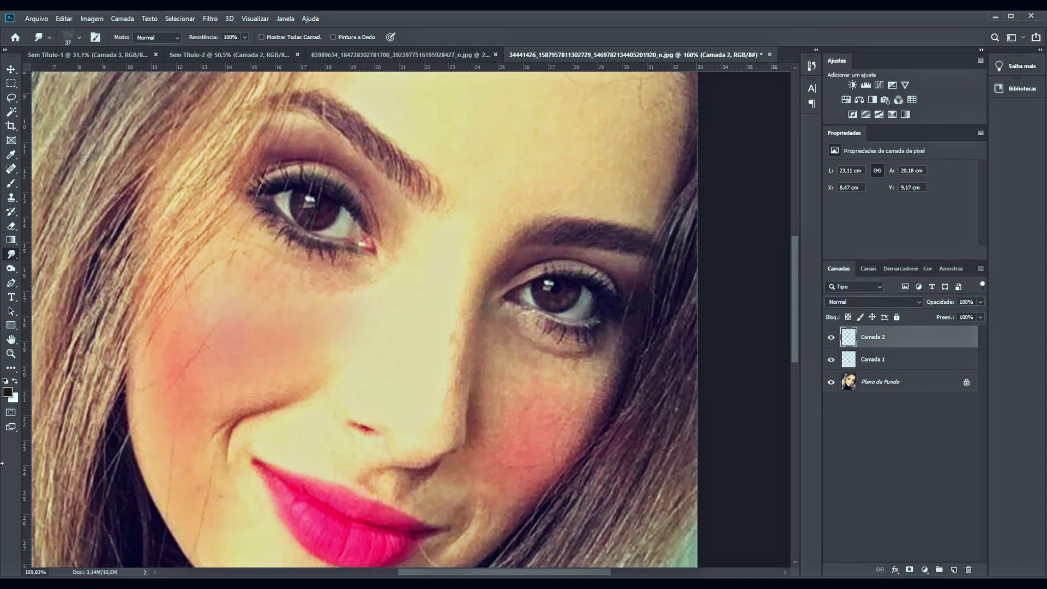
pyautogui.scroll(-1, 467, 222)
pyautogui.scroll(-2, 455, 234)
pyautogui.scroll(-2, 436, 213)
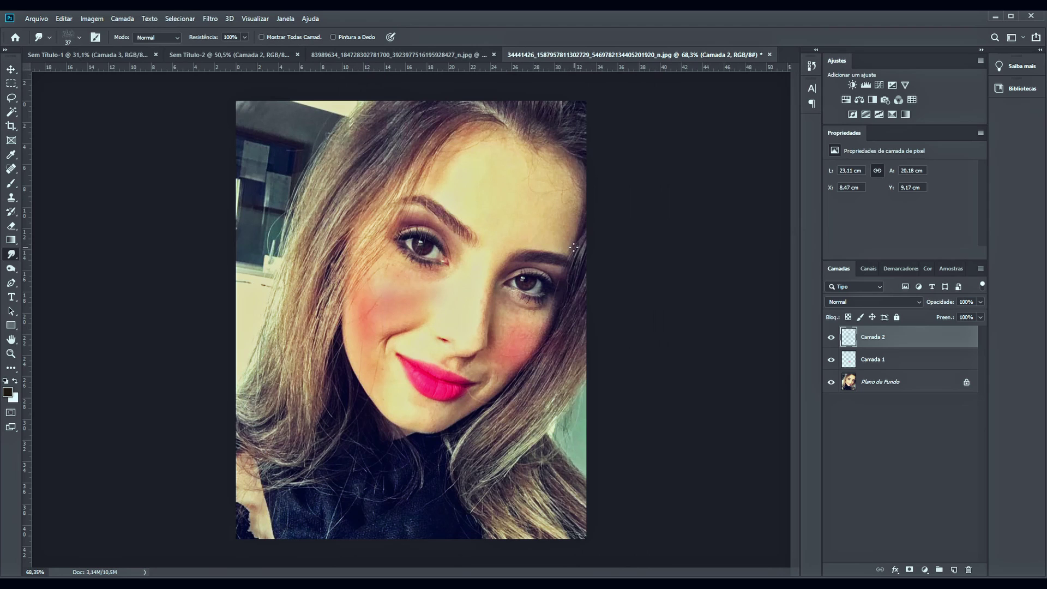
pyautogui.scroll(3, 422, 197)
pyautogui.scroll(-3, 493, 205)
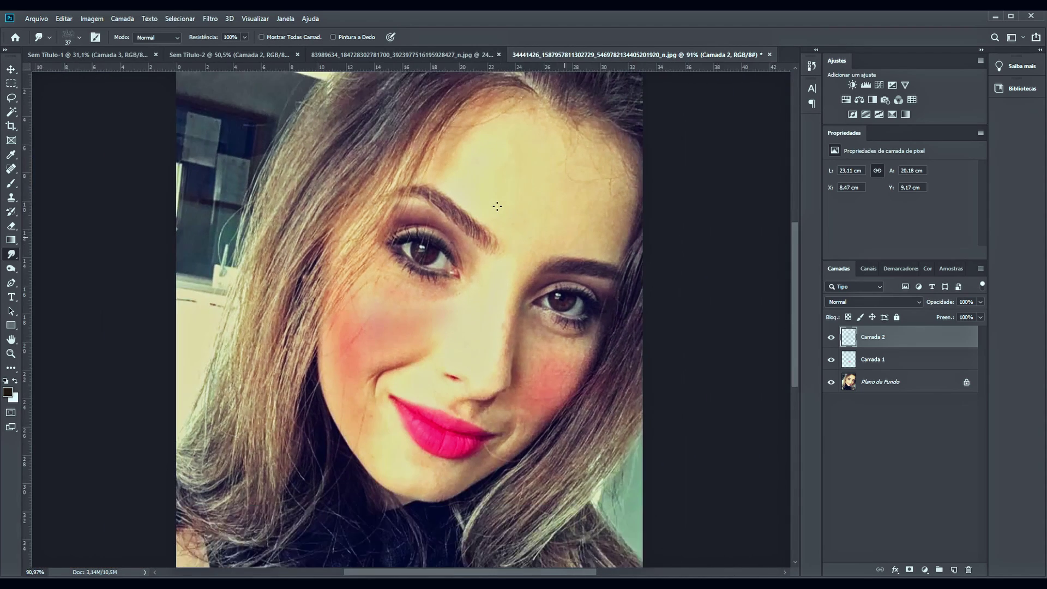
# Step: Try dark magenta brush strokes on the forehead and nose, then undo them
pyautogui.click(11, 185)
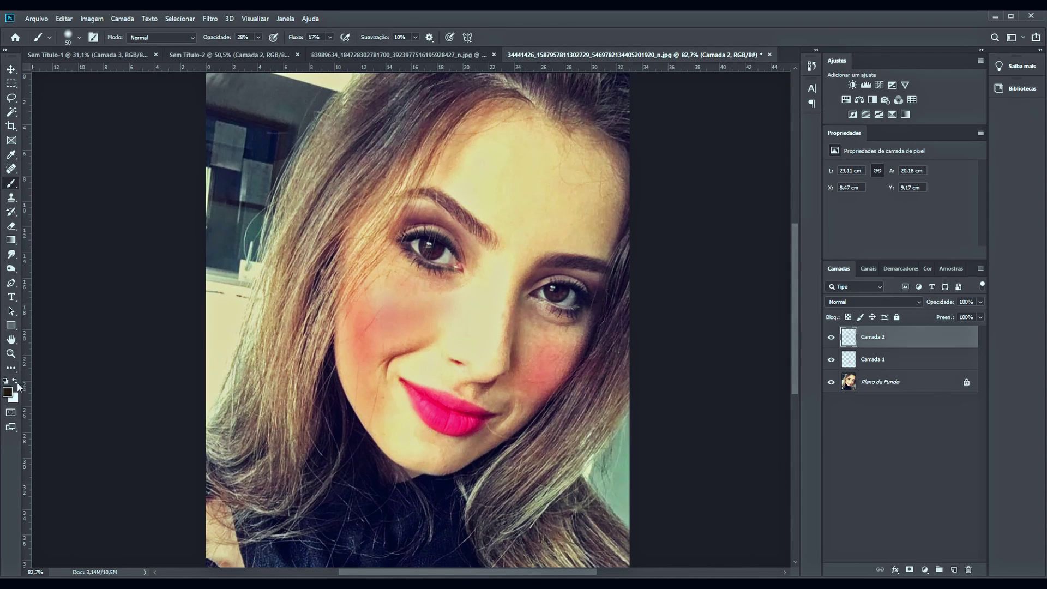
pyautogui.click(8, 391)
pyautogui.click(740, 184)
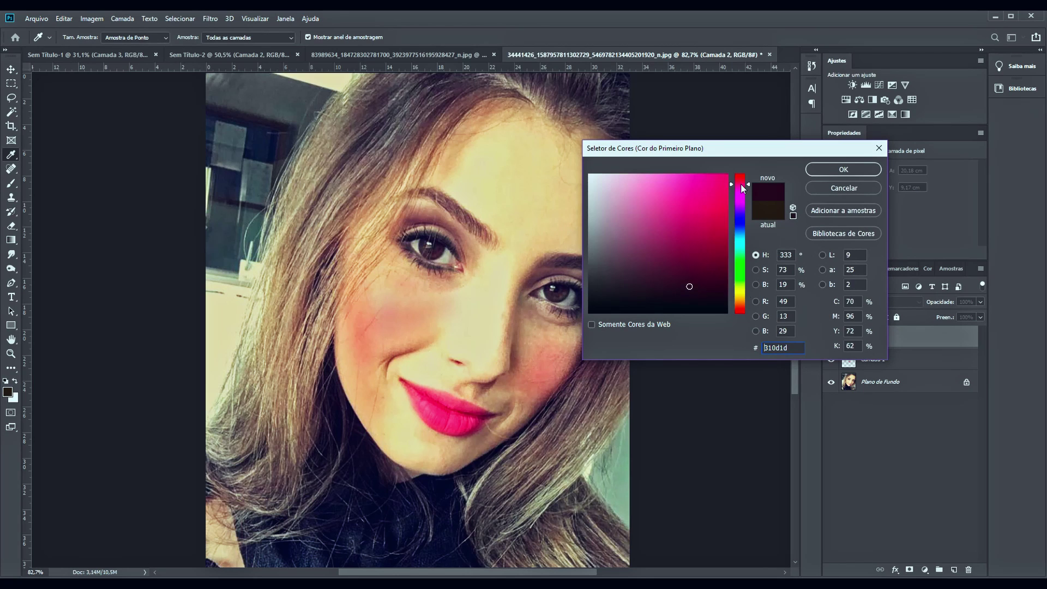
pyautogui.click(832, 173)
pyautogui.moveTo(480, 283)
pyautogui.mouseDown()
pyautogui.moveTo(498, 159)
pyautogui.moveTo(468, 233)
pyautogui.mouseUp()
pyautogui.hotkey('ctrl', 'z')
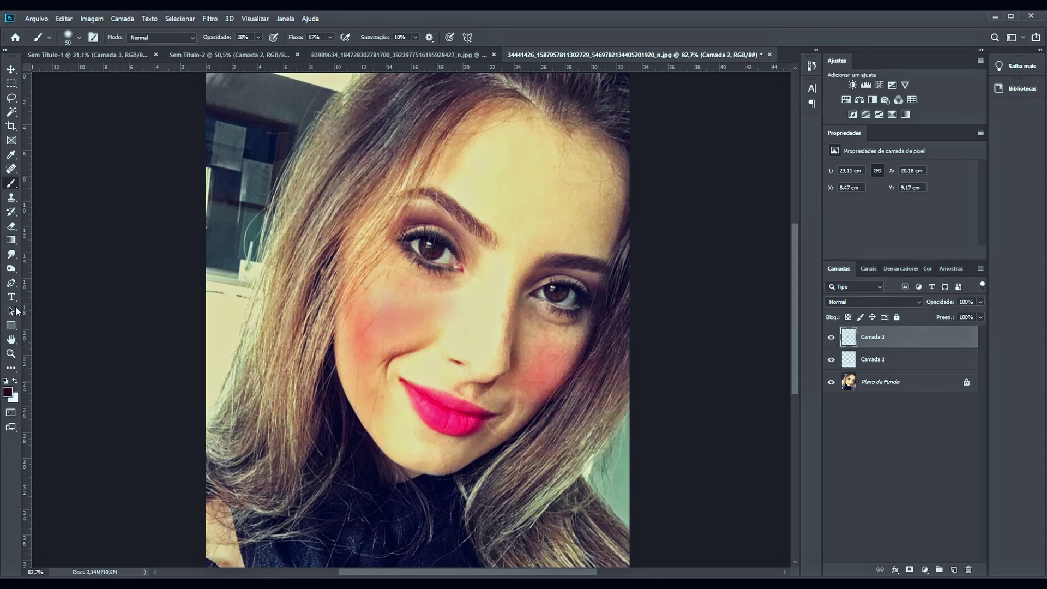
# Step: Switch to the Custom Shape tool and choose the arrow shape
pyautogui.click(11, 325)
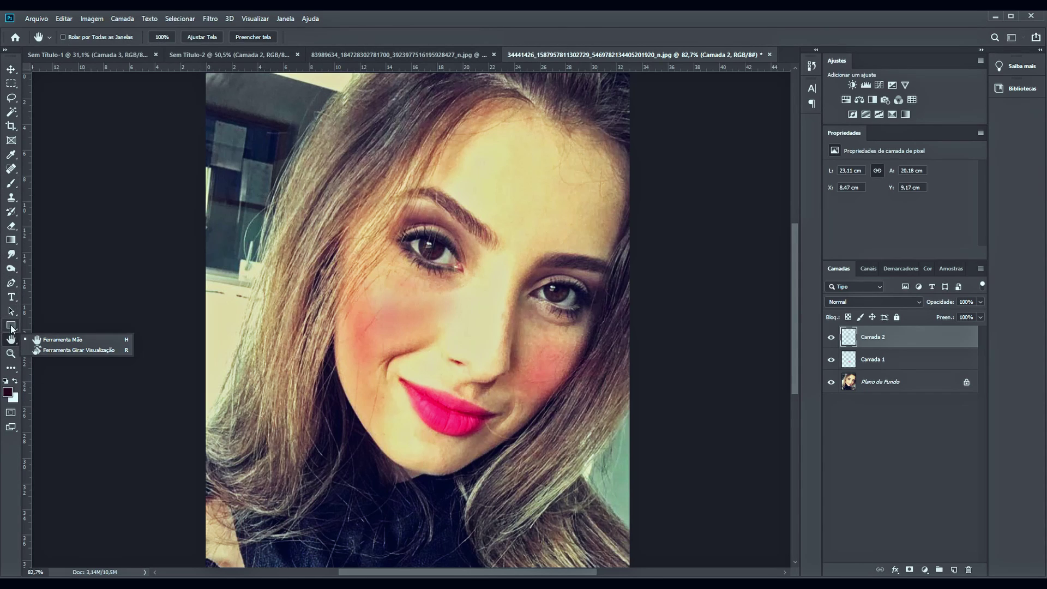
pyautogui.rightClick(12, 325)
pyautogui.click(47, 376)
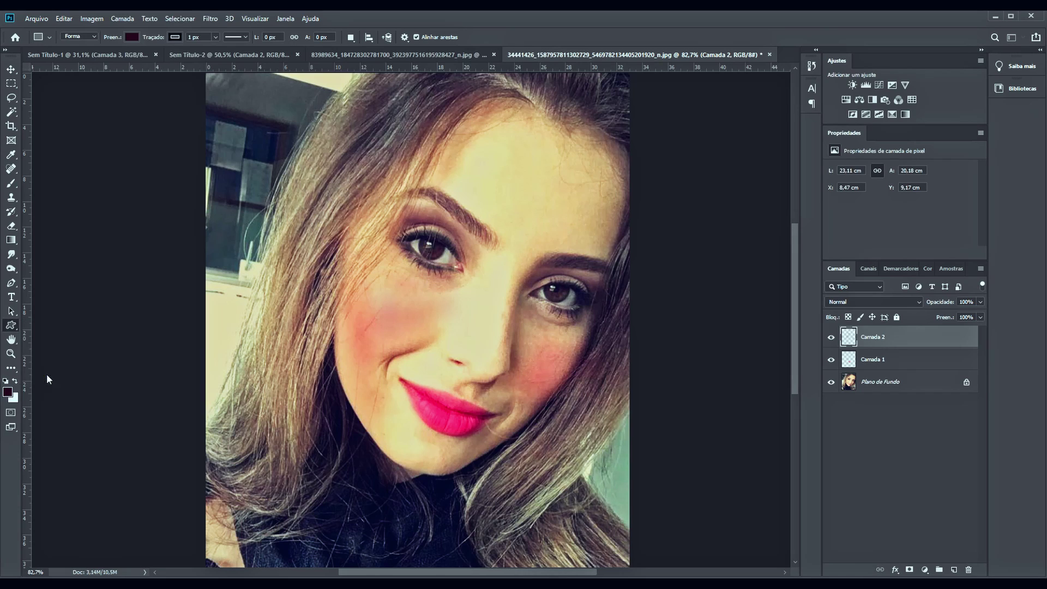
pyautogui.click(453, 37)
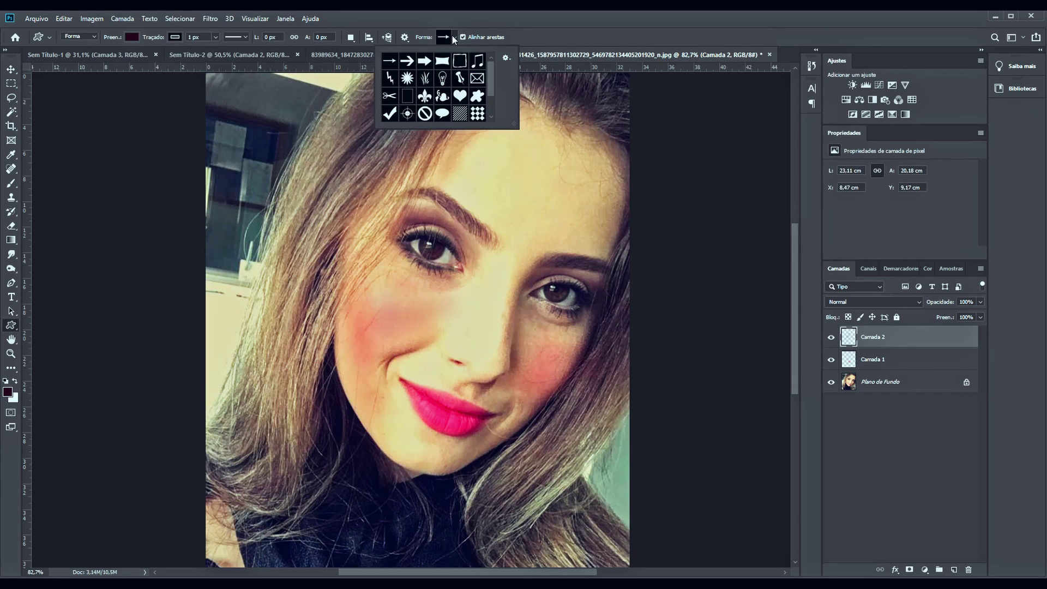
# Step: Set the foreground to red #ff0000 and draw an arrow above the eyebrow
pyautogui.click(7, 391)
pyautogui.moveTo(703, 186)
pyautogui.mouseDown()
pyautogui.moveTo(768, 172)
pyautogui.moveTo(741, 175)
pyautogui.mouseUp()
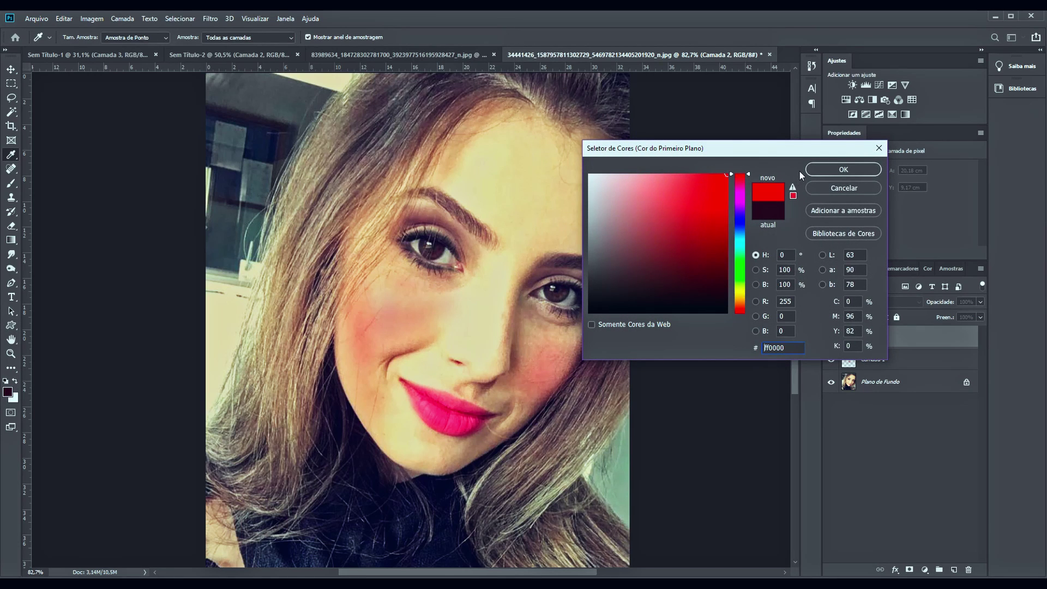
pyautogui.click(843, 170)
pyautogui.moveTo(364, 403)
pyautogui.mouseDown()
pyautogui.moveTo(421, 282)
pyautogui.moveTo(470, 123)
pyautogui.mouseUp()
pyautogui.hotkey('ctrl', 'z')
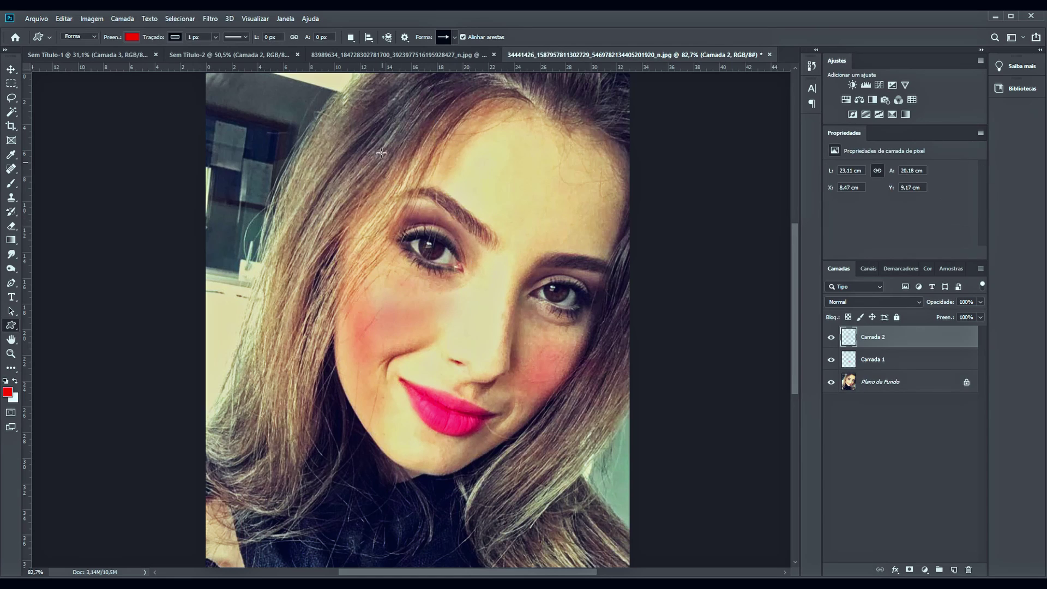
pyautogui.moveTo(380, 134); pyautogui.dragTo(481, 177)
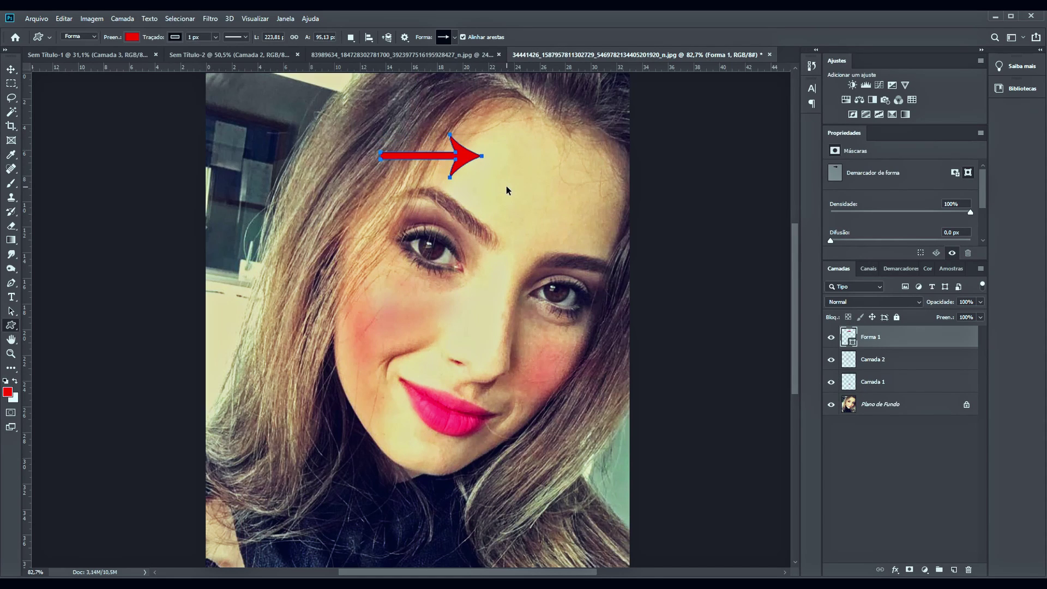
# Step: Rotate the arrow with Ctrl+T so it points down at the eyebrow
pyautogui.hotkey('ctrl', 't')
pyautogui.moveTo(499, 134)
pyautogui.mouseDown()
pyautogui.moveTo(538, 219)
pyautogui.moveTo(473, 233)
pyautogui.mouseUp()
pyautogui.click(10, 71)
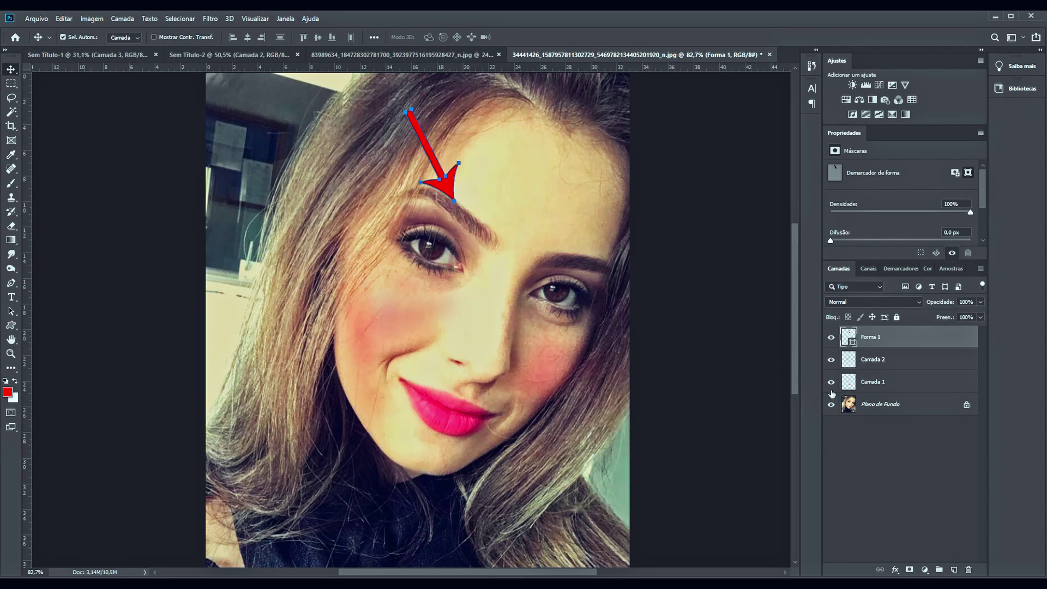
# Step: Open the Liquify filter on the Plano de Fundo background layer
pyautogui.click(876, 407)
pyautogui.click(210, 19)
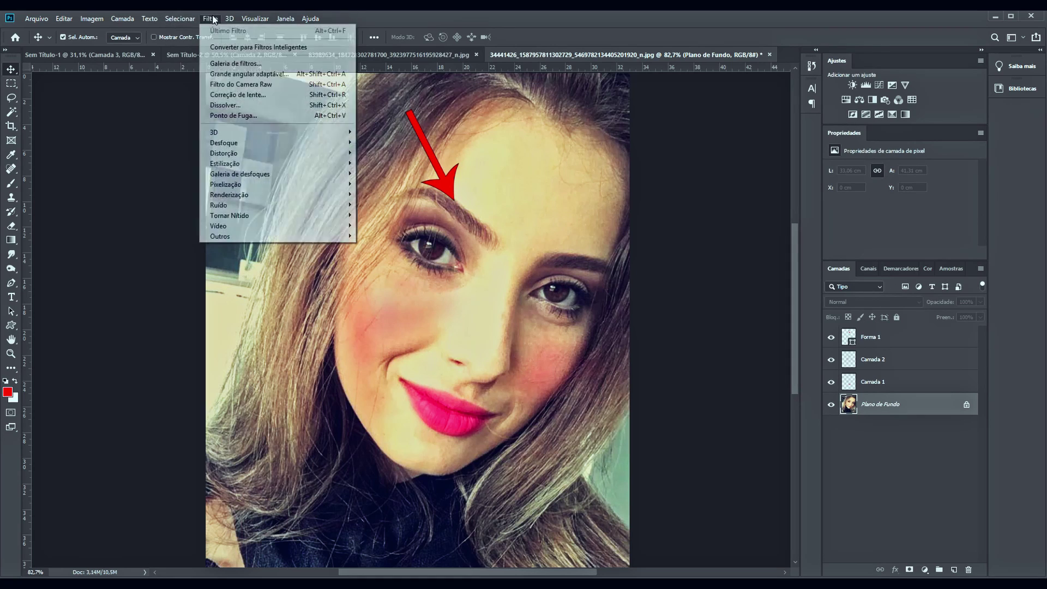
pyautogui.click(255, 106)
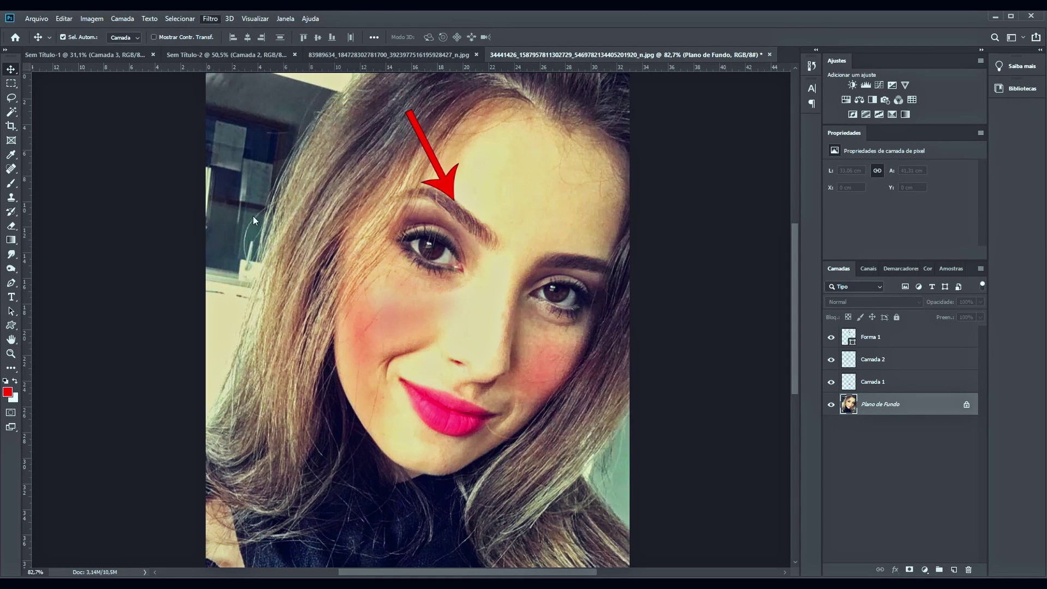
# Step: Zoom to the eyes, enlarge the Forward Warp brush and warp near the left eyebrow
pyautogui.scroll(2, 461, 140)
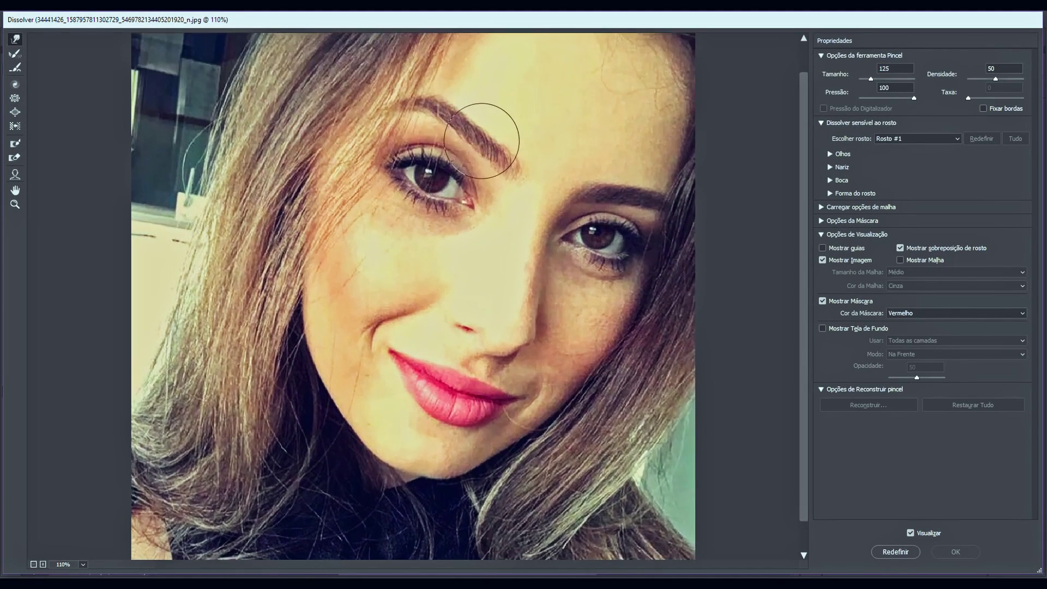
pyautogui.scroll(3, 490, 129)
pyautogui.scroll(1, 524, 155)
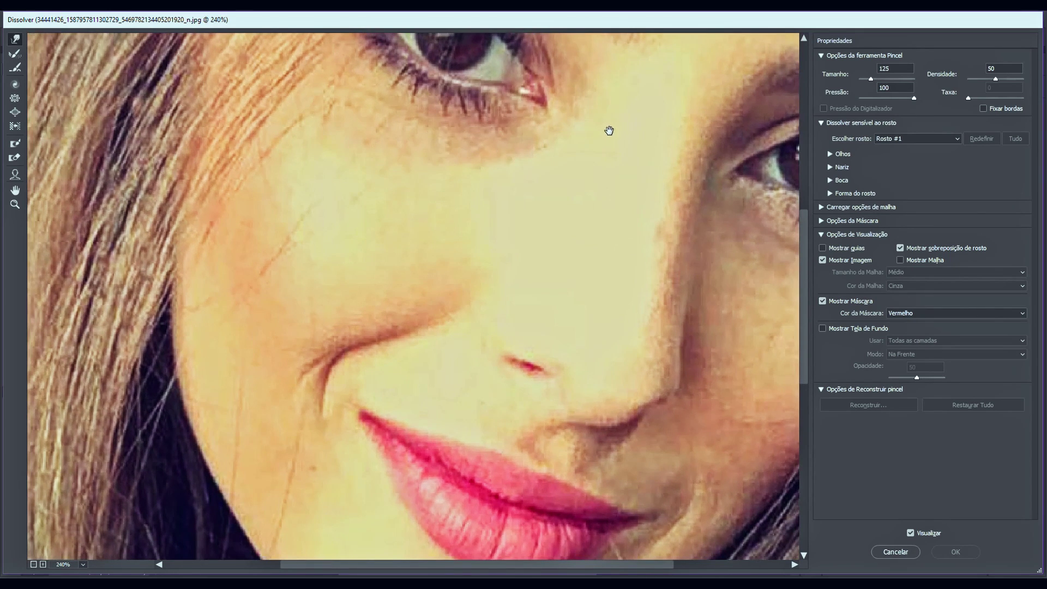
pyautogui.moveTo(608, 129); pyautogui.dragTo(511, 318)
pyautogui.moveTo(604, 89)
pyautogui.mouseDown()
pyautogui.moveTo(583, 161)
pyautogui.moveTo(514, 237)
pyautogui.mouseUp()
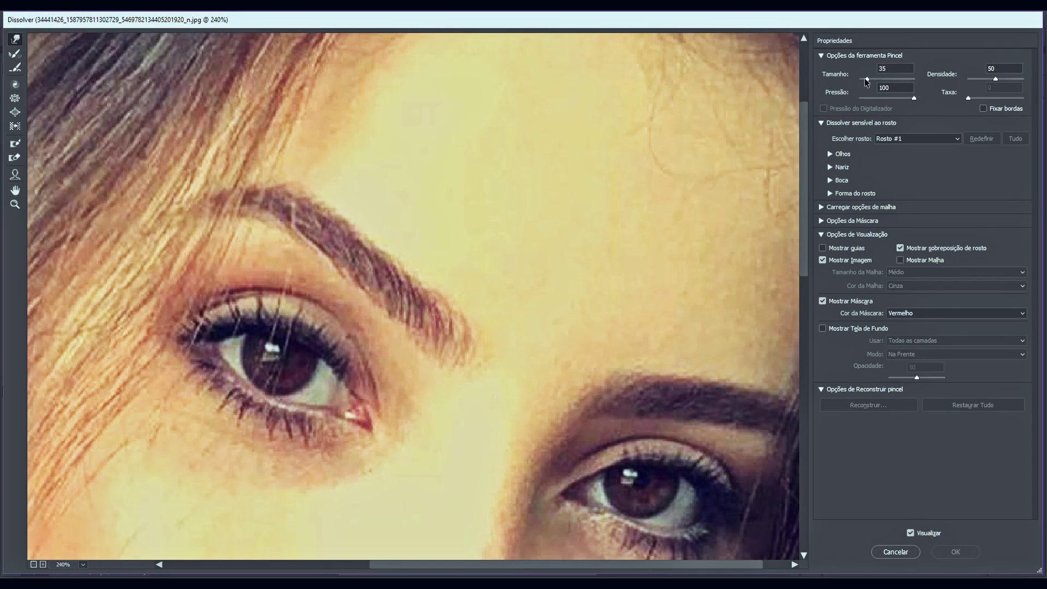
pyautogui.moveTo(868, 79); pyautogui.dragTo(870, 79)
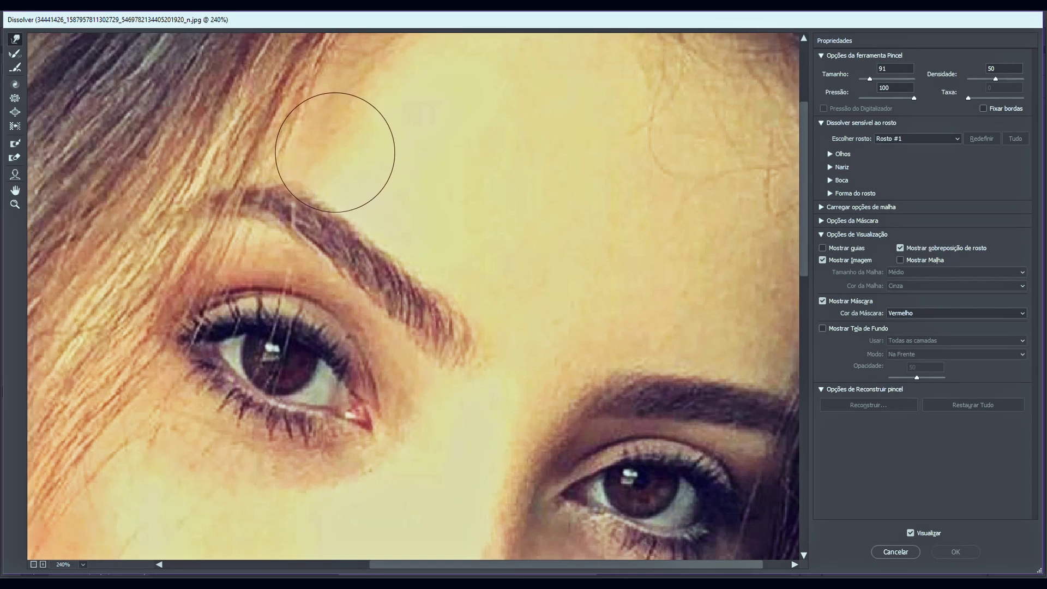
pyautogui.moveTo(328, 158)
pyautogui.mouseDown()
pyautogui.moveTo(382, 209)
pyautogui.moveTo(474, 262)
pyautogui.moveTo(468, 273)
pyautogui.moveTo(499, 303)
pyautogui.moveTo(490, 293)
pyautogui.moveTo(484, 303)
pyautogui.moveTo(496, 311)
pyautogui.moveTo(497, 343)
pyautogui.moveTo(498, 306)
pyautogui.mouseUp()
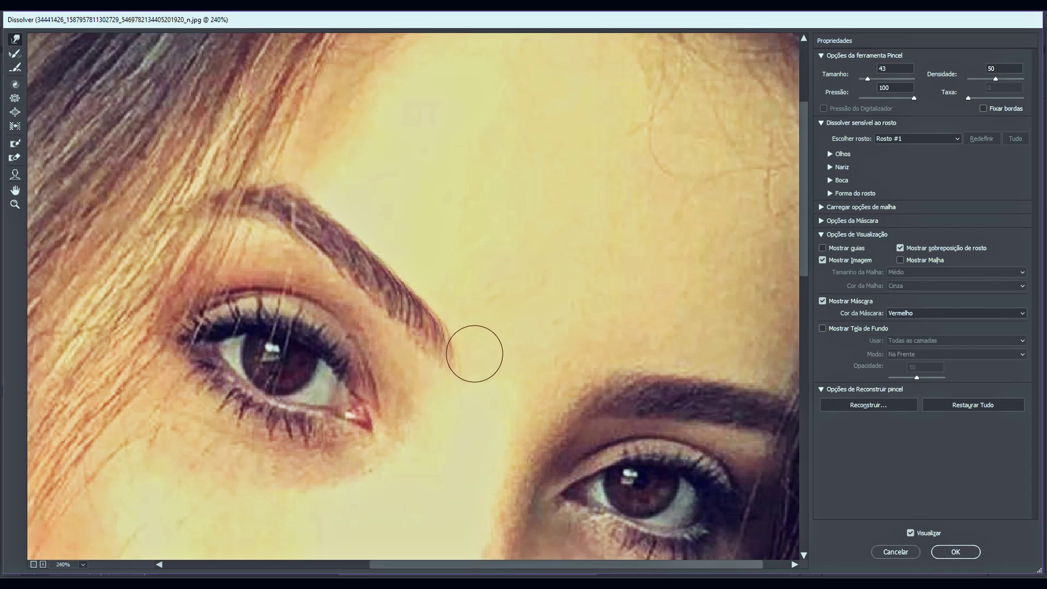
# Step: Apply the Liquify warp with OK, leaving the left eyebrow in a higher arch
pyautogui.scroll(-3, 537, 308)
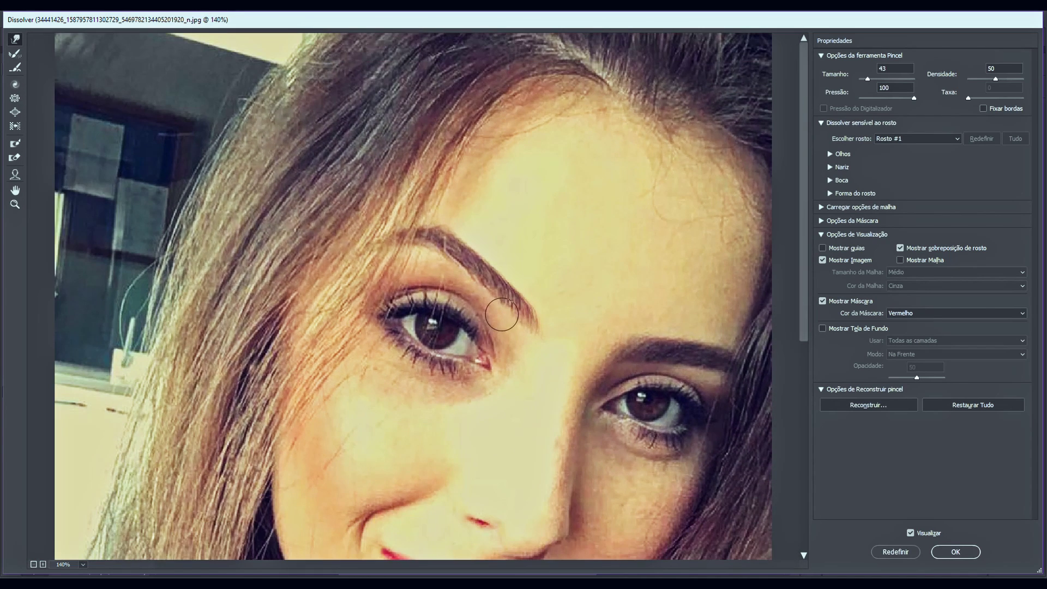
pyautogui.scroll(-2, 537, 210)
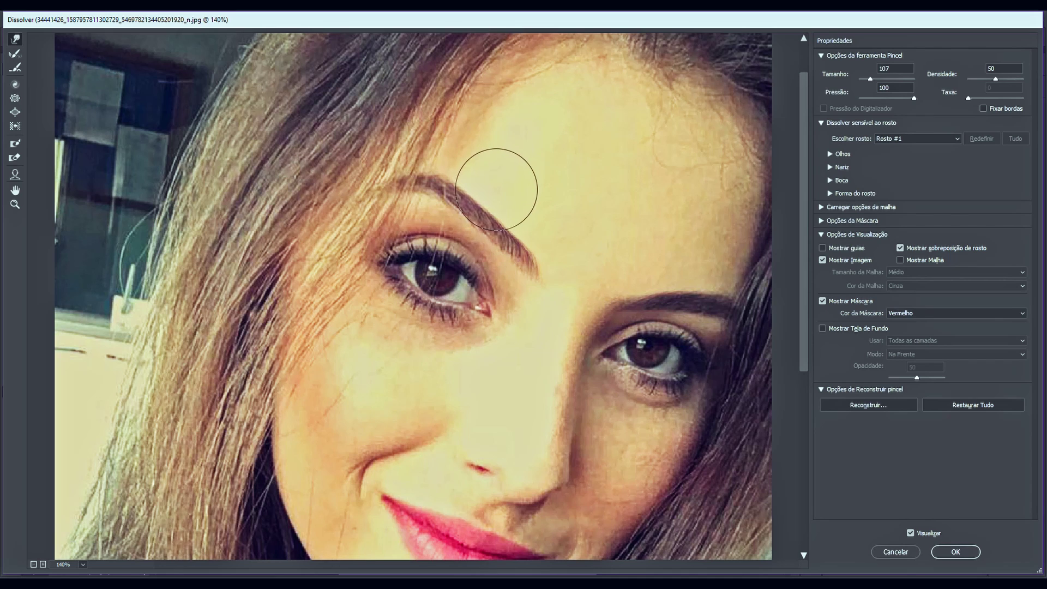
pyautogui.keyDown('alt'); pyautogui.scroll(-2, 567, 256); pyautogui.keyUp('alt')
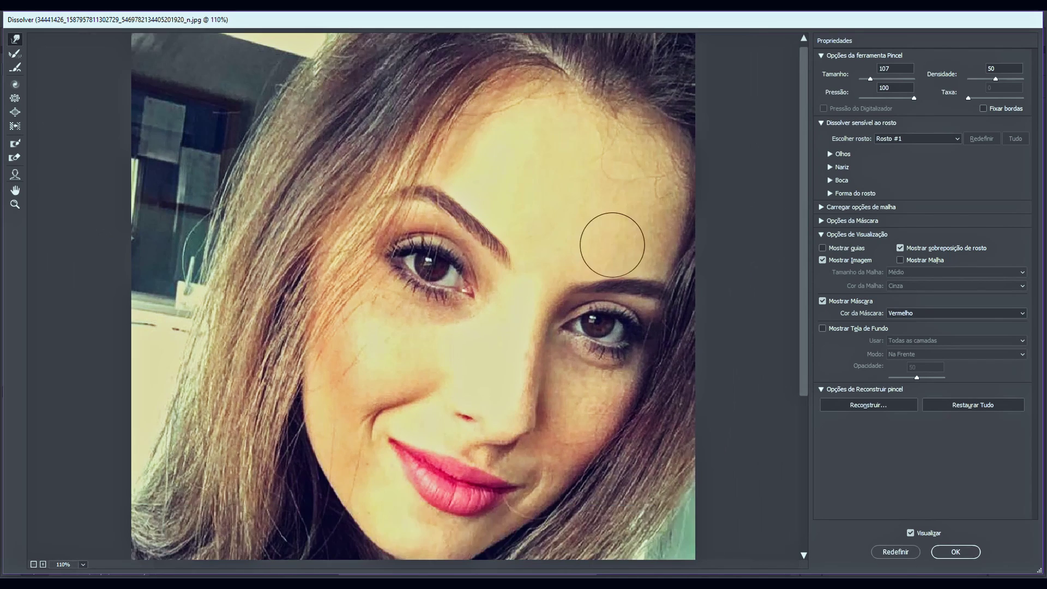
pyautogui.keyDown('alt'); pyautogui.scroll(-1, 643, 230); pyautogui.keyUp('alt')
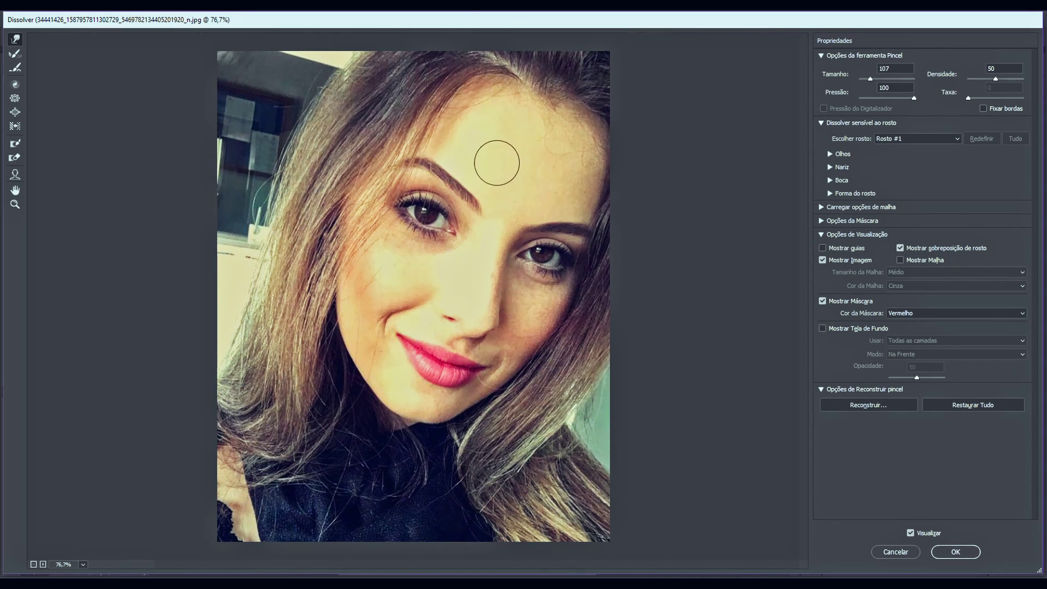
pyautogui.keyDown('alt'); pyautogui.scroll(1, 519, 154); pyautogui.keyUp('alt')
pyautogui.keyDown('alt'); pyautogui.scroll(1, 514, 87); pyautogui.keyUp('alt')
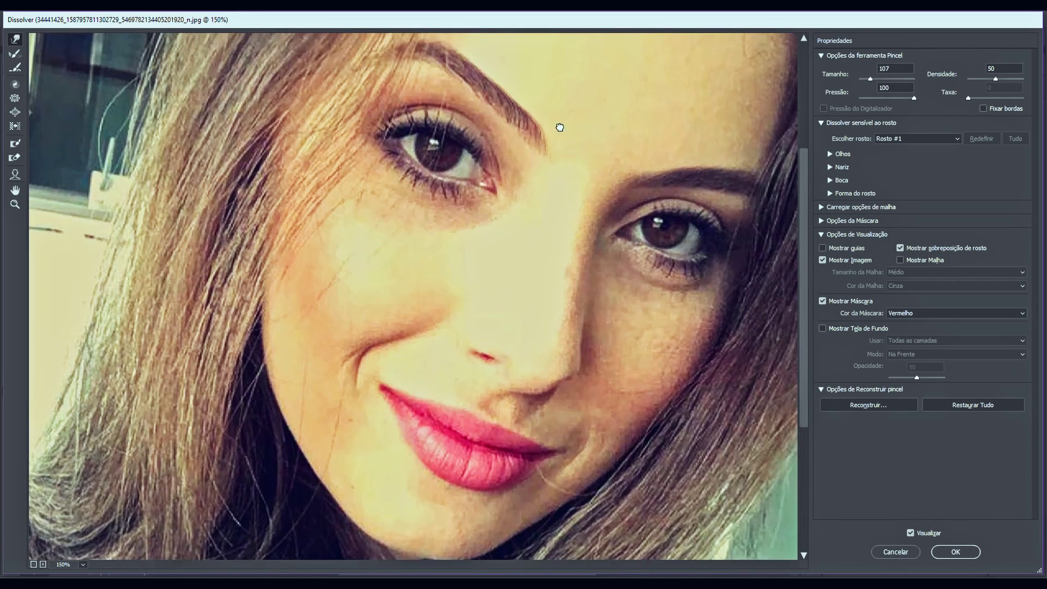
pyautogui.keyDown('alt'); pyautogui.scroll(1, 559, 128); pyautogui.keyUp('alt')
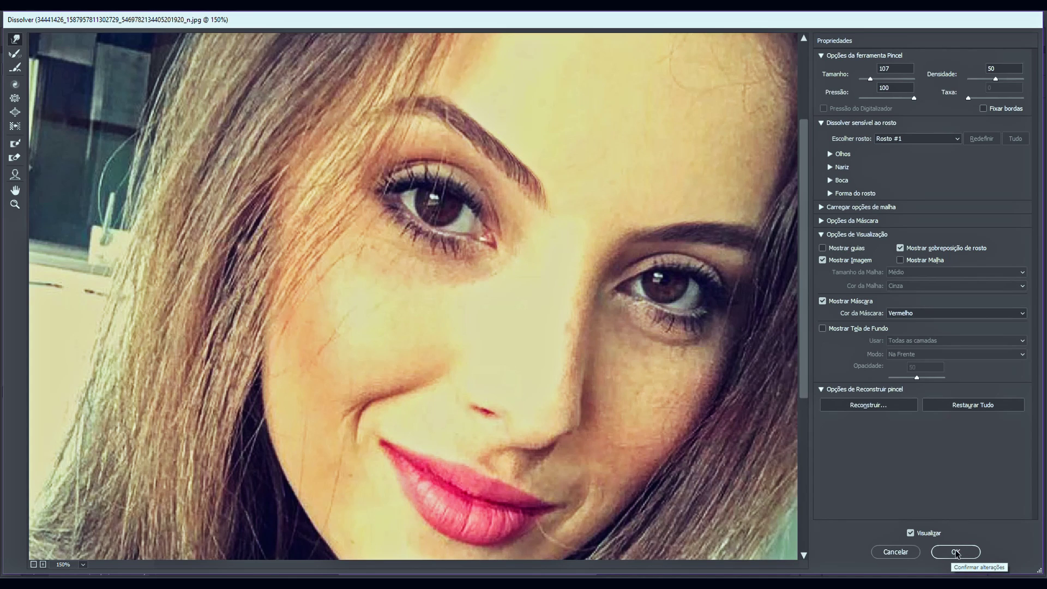
pyautogui.click(955, 552)
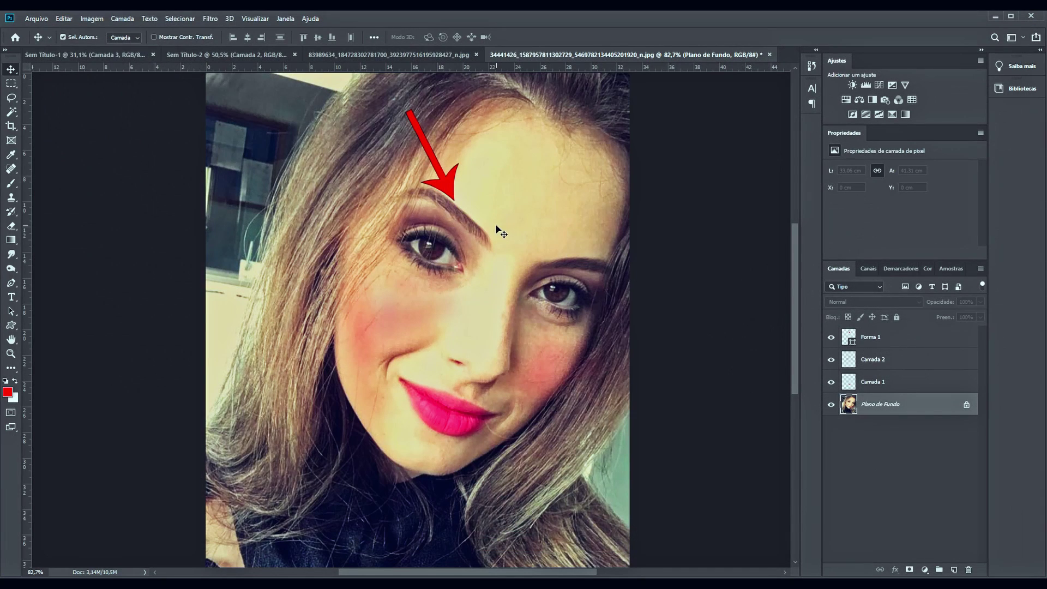
# Step: Hide the Forma 1 arrow layer and add a new empty layer, Camada 3
pyautogui.scroll(-1, 632, 235)
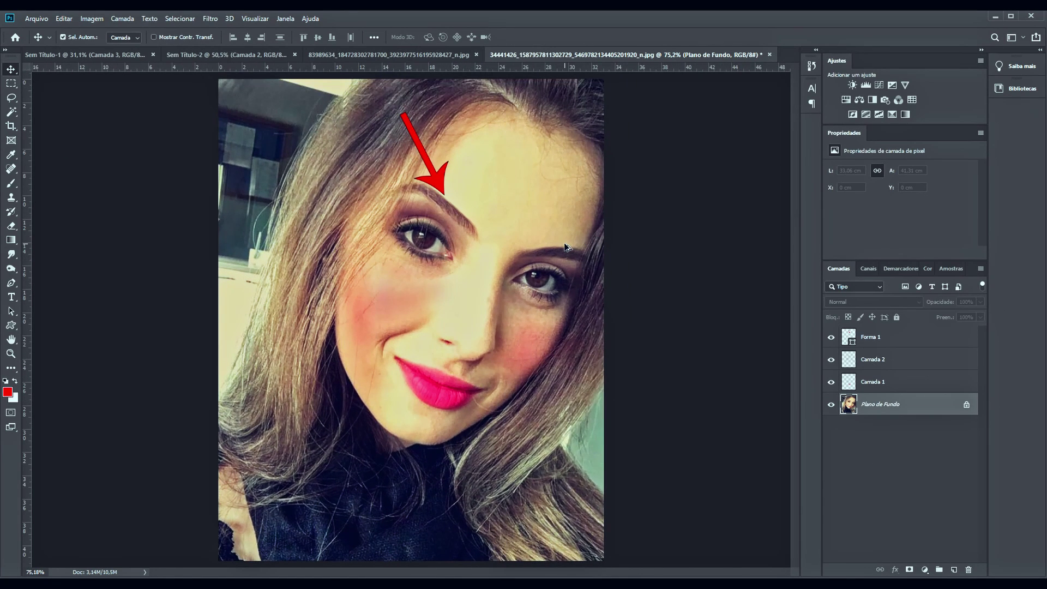
pyautogui.click(832, 337)
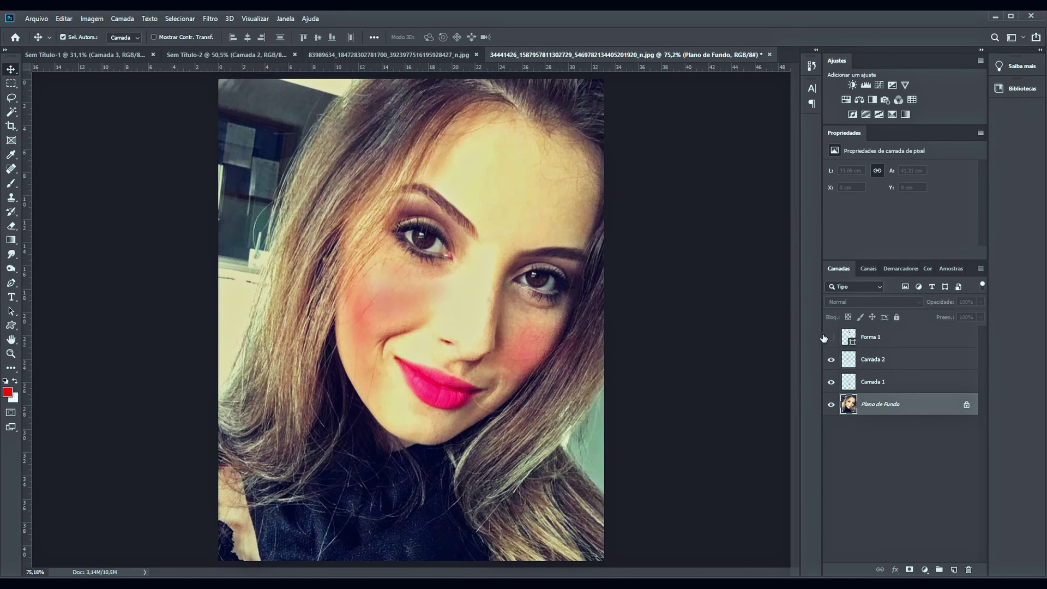
pyautogui.scroll(1, 477, 294)
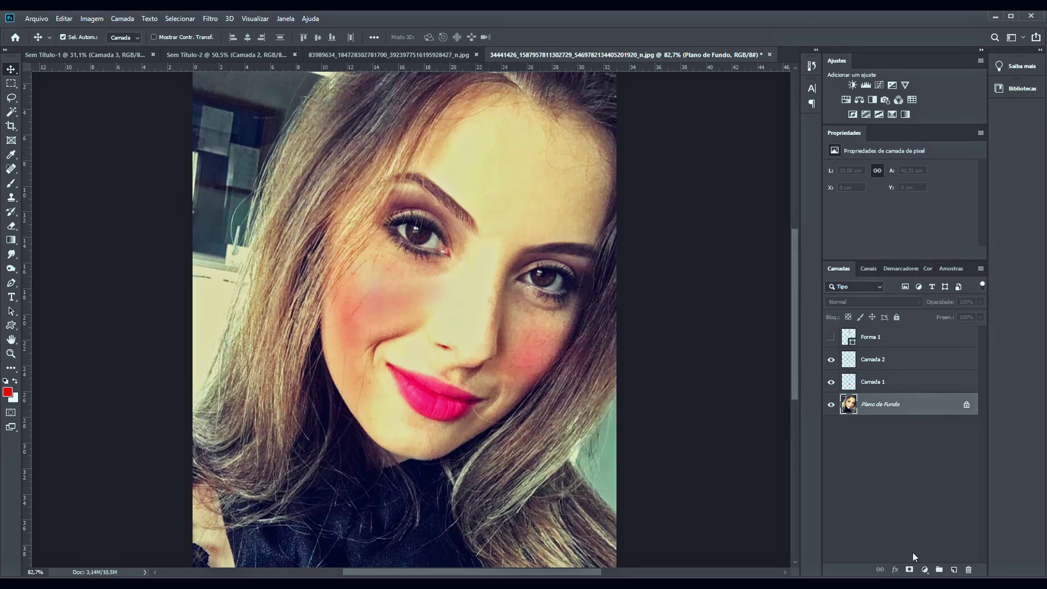
pyautogui.click(954, 569)
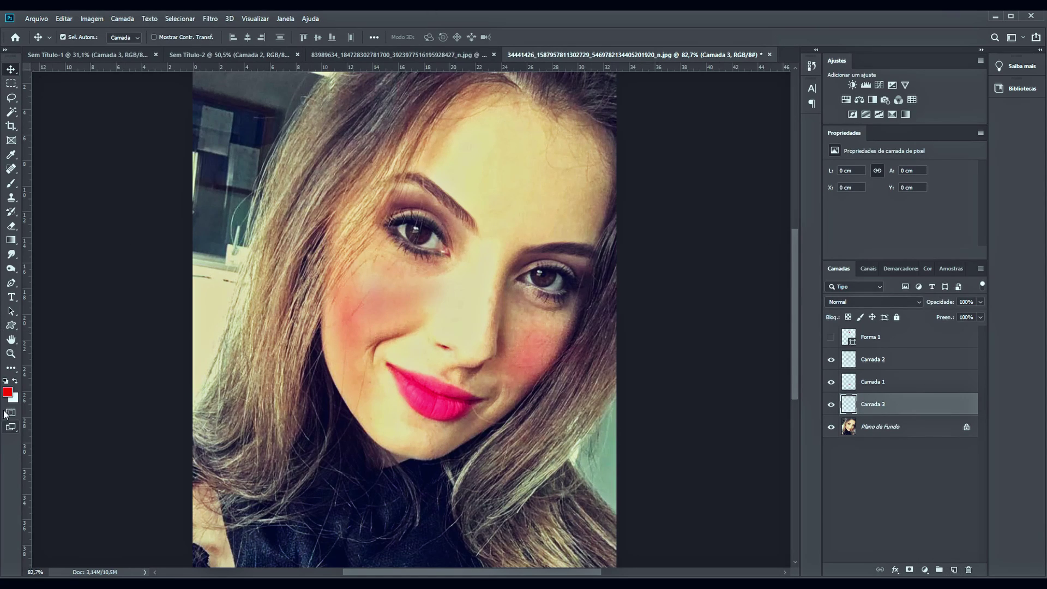
# Step: Set the foreground colour to golden yellow #efb927
pyautogui.click(8, 392)
pyautogui.moveTo(735, 287); pyautogui.dragTo(736, 296)
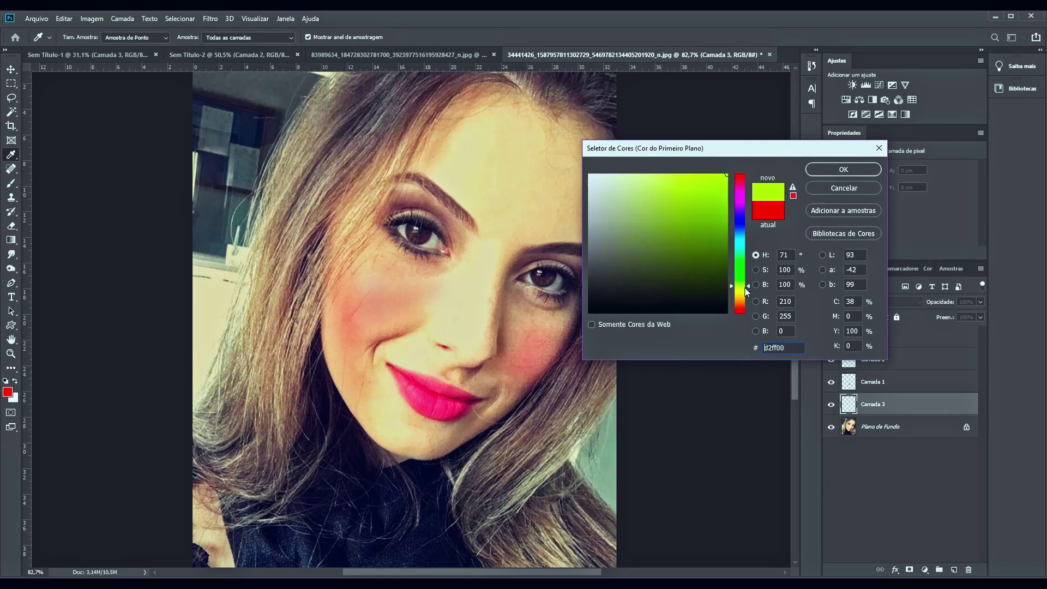
pyautogui.moveTo(694, 233)
pyautogui.mouseDown()
pyautogui.moveTo(686, 182)
pyautogui.moveTo(671, 173)
pyautogui.moveTo(705, 183)
pyautogui.mouseUp()
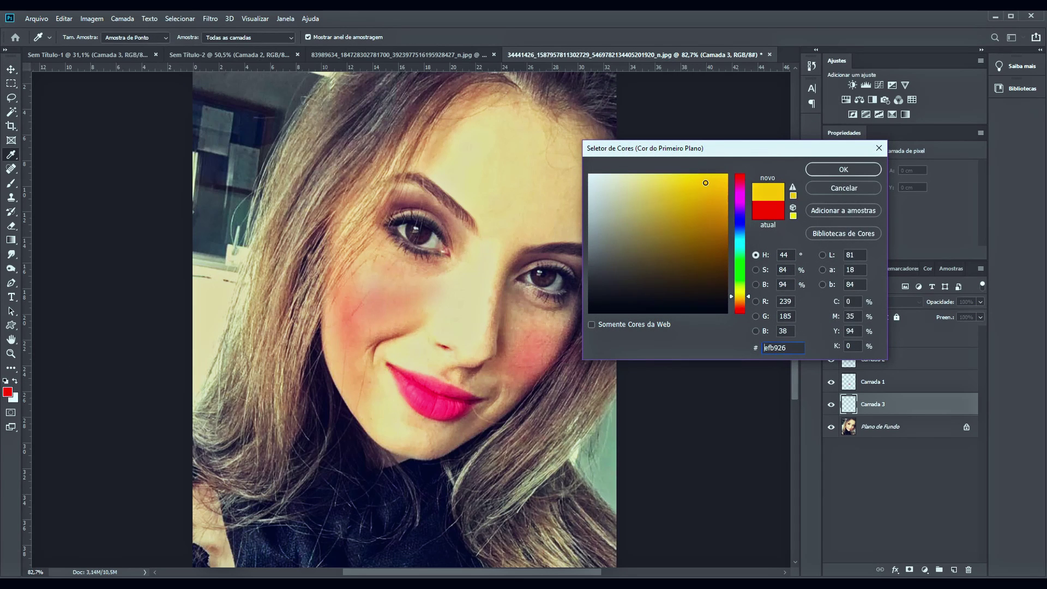
pyautogui.click(839, 172)
# Step: Briefly try the Move tool, then select the Brush tool
pyautogui.press('v')
pyautogui.rightClick(458, 179)
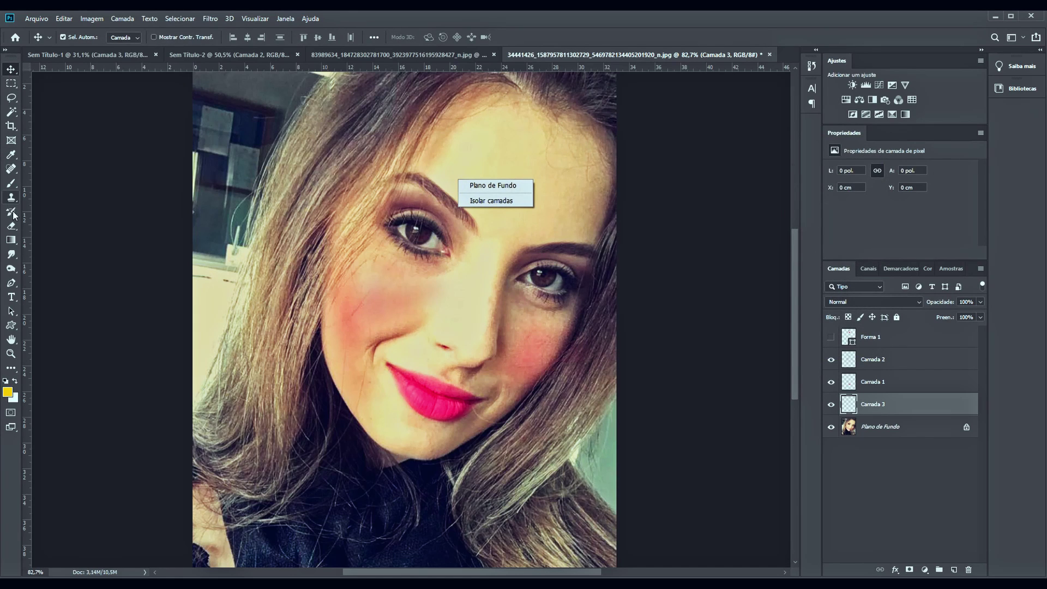
pyautogui.click(15, 188)
pyautogui.rightClick(423, 172)
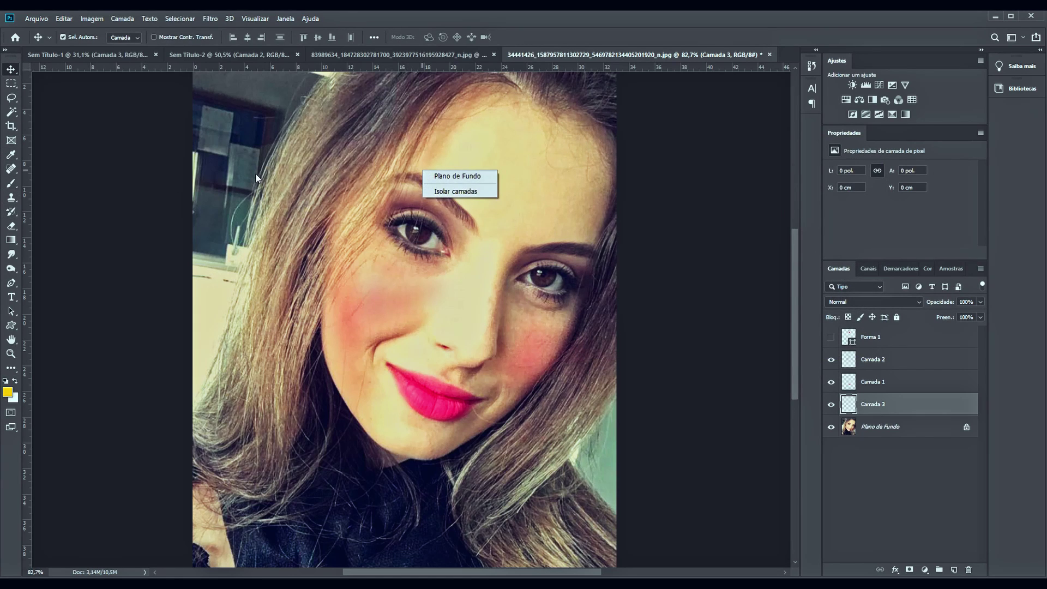
pyautogui.click(10, 183)
# Step: Set the soft round brush to 112 px and paint yellow over the left hair strands
pyautogui.rightClick(395, 162)
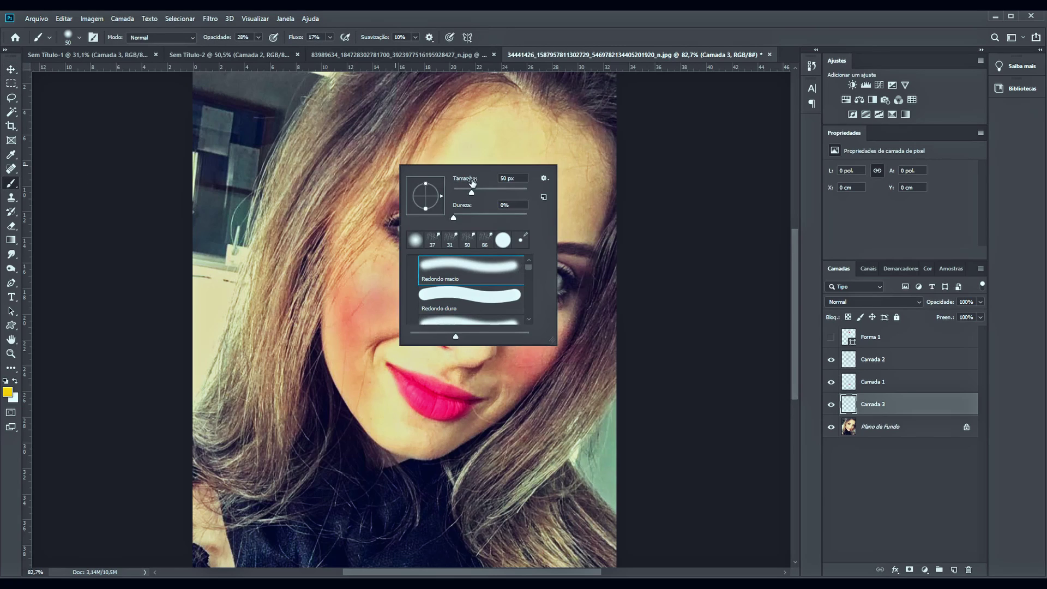
pyautogui.write('112')
pyautogui.press('Return')
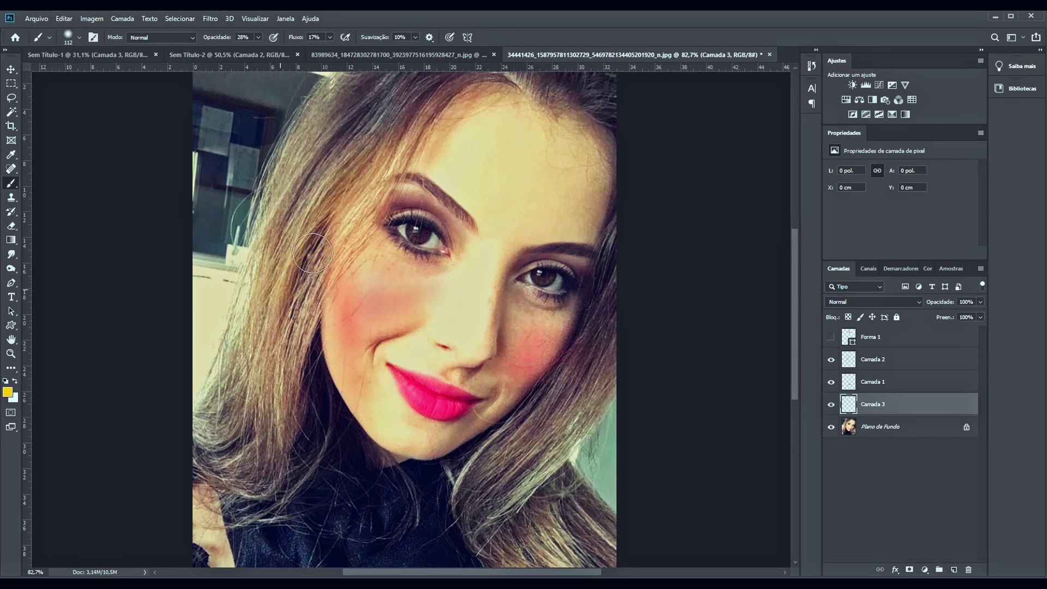
pyautogui.moveTo(393, 93)
pyautogui.mouseDown()
pyautogui.moveTo(289, 273)
pyautogui.moveTo(247, 422)
pyautogui.moveTo(229, 433)
pyautogui.mouseUp()
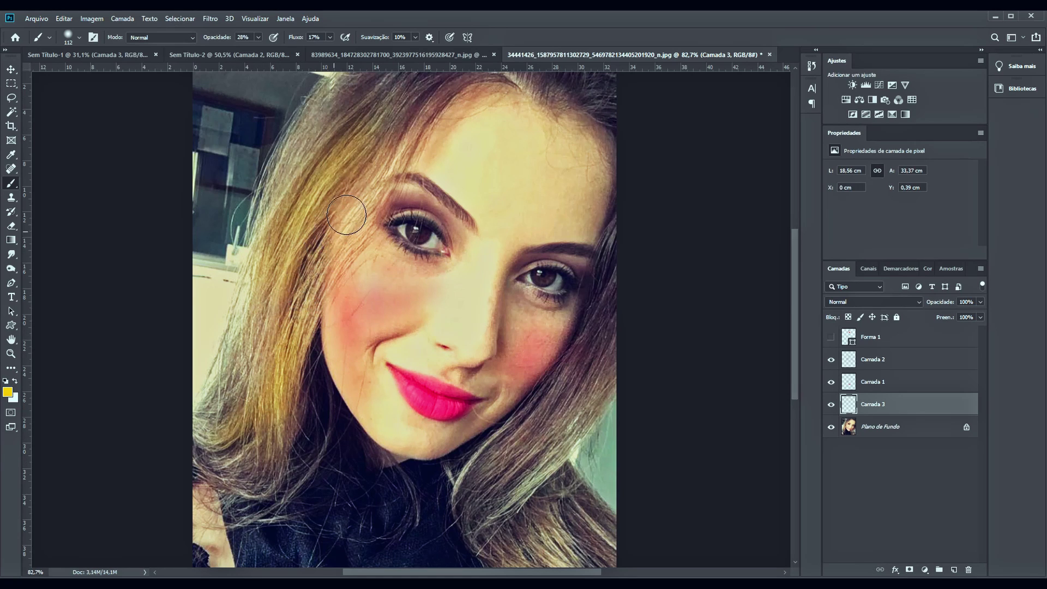
# Step: Paint yellow over the lower-right strands, redoing one stroke, and along the hairline
pyautogui.moveTo(616, 285)
pyautogui.mouseDown()
pyautogui.moveTo(444, 502)
pyautogui.moveTo(507, 541)
pyautogui.mouseUp()
pyautogui.hotkey('ctrl', 'z')
pyautogui.moveTo(549, 502)
pyautogui.mouseDown()
pyautogui.moveTo(457, 505)
pyautogui.moveTo(586, 403)
pyautogui.moveTo(617, 274)
pyautogui.moveTo(504, 515)
pyautogui.mouseUp()
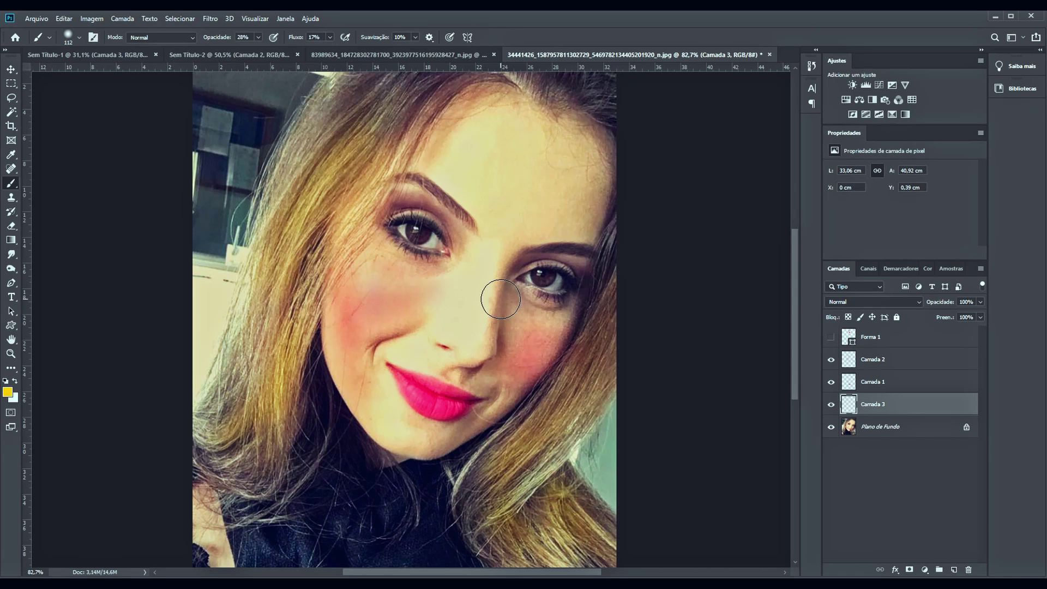
pyautogui.moveTo(548, 137); pyautogui.dragTo(606, 131)
pyautogui.scroll(2, 606, 132)
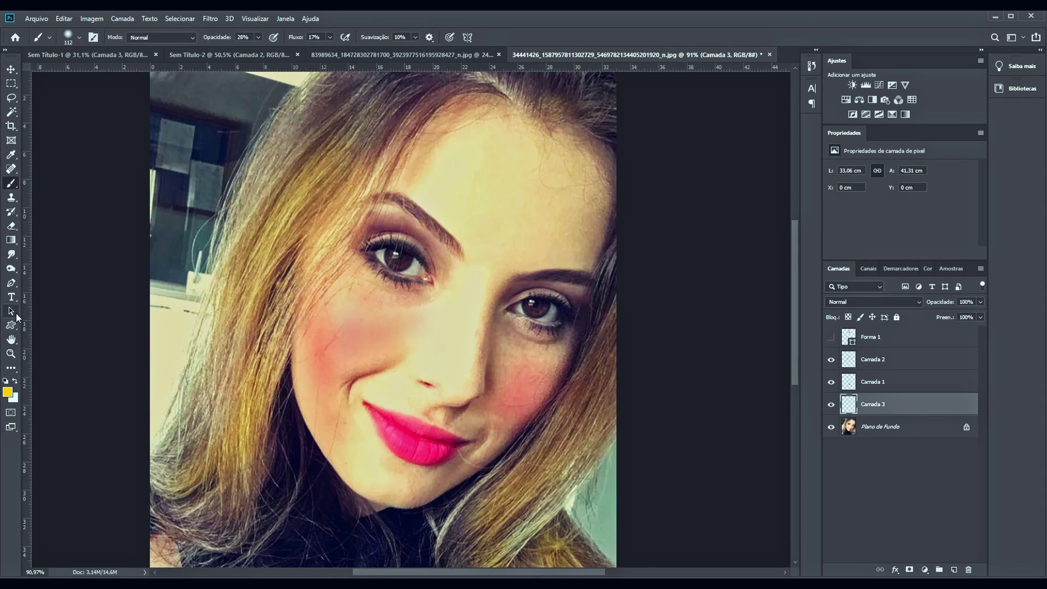
# Step: Rotate the canvas view a quarter turn sideways with the Rotate View tool
pyautogui.click(11, 339)
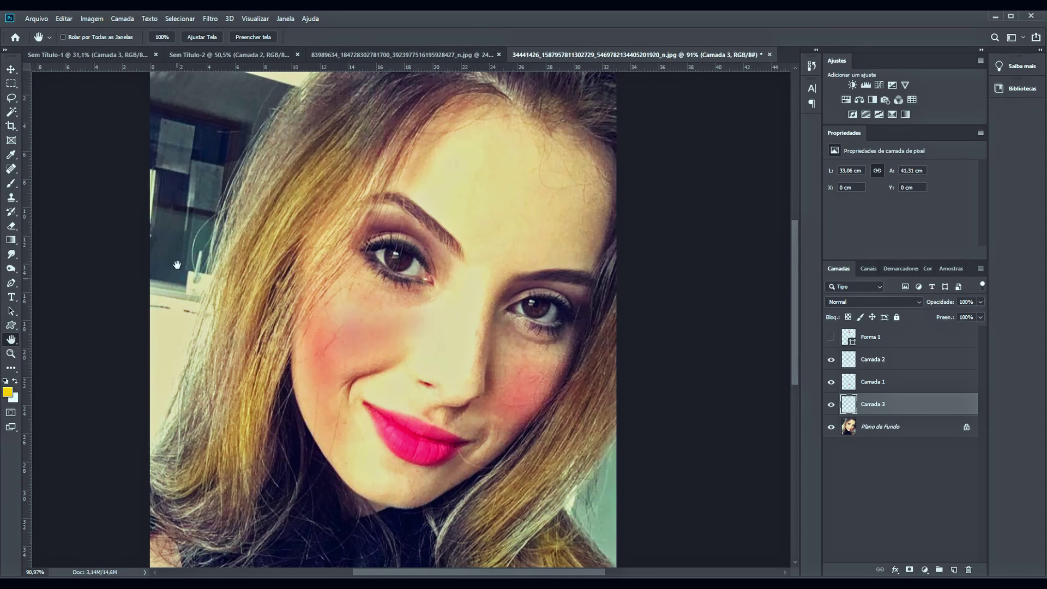
pyautogui.rightClick(11, 339)
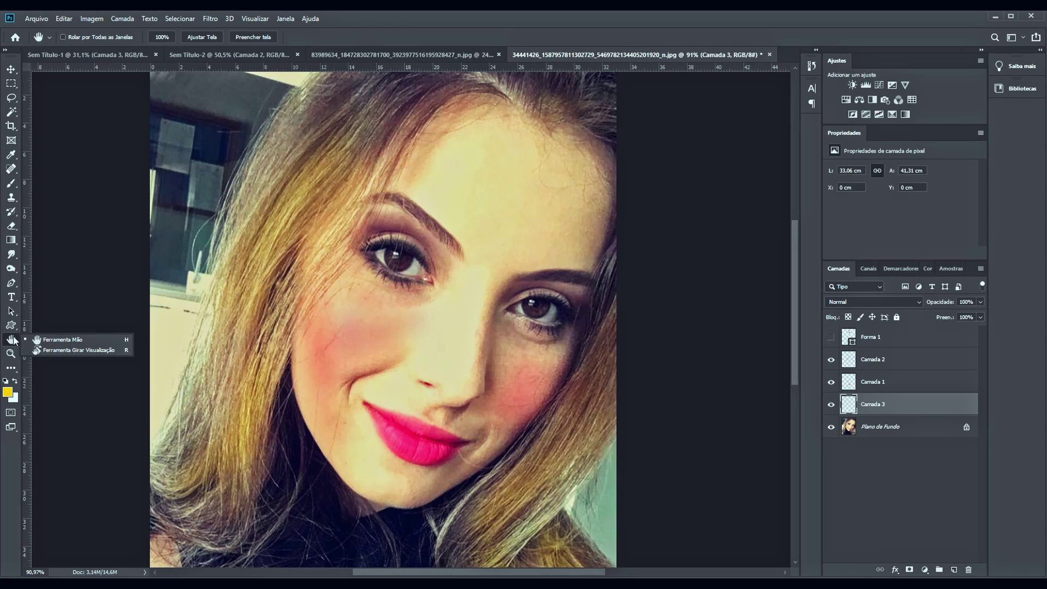
pyautogui.click(38, 351)
pyautogui.moveTo(88, 290)
pyautogui.mouseDown()
pyautogui.moveTo(400, 505)
pyautogui.moveTo(65, 296)
pyautogui.mouseUp()
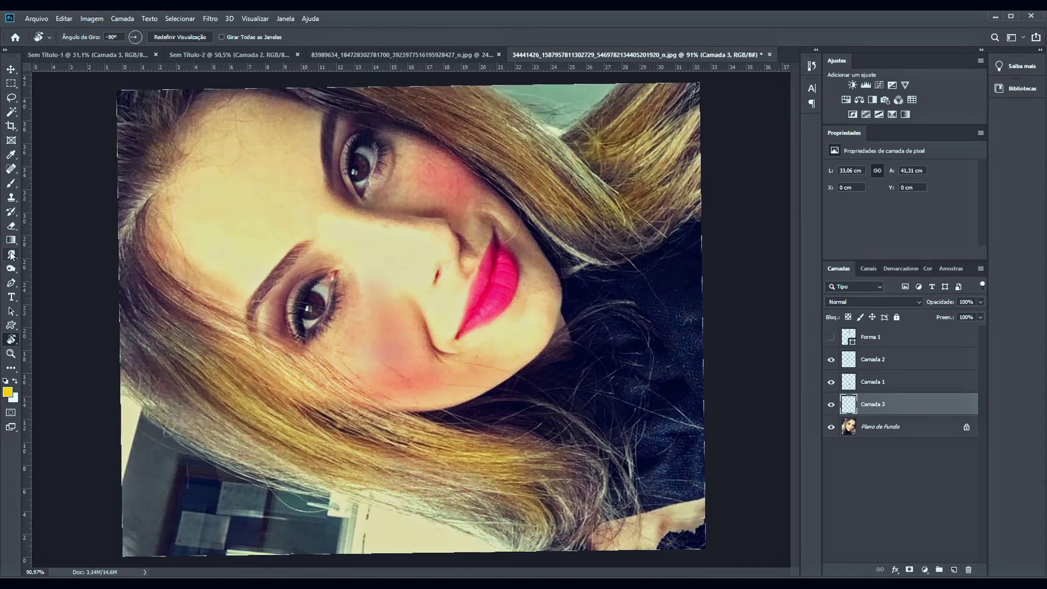
# Step: Paint yellow along the left-edge hair with a 32 px brush, then rotate the view back upright
pyautogui.click(10, 183)
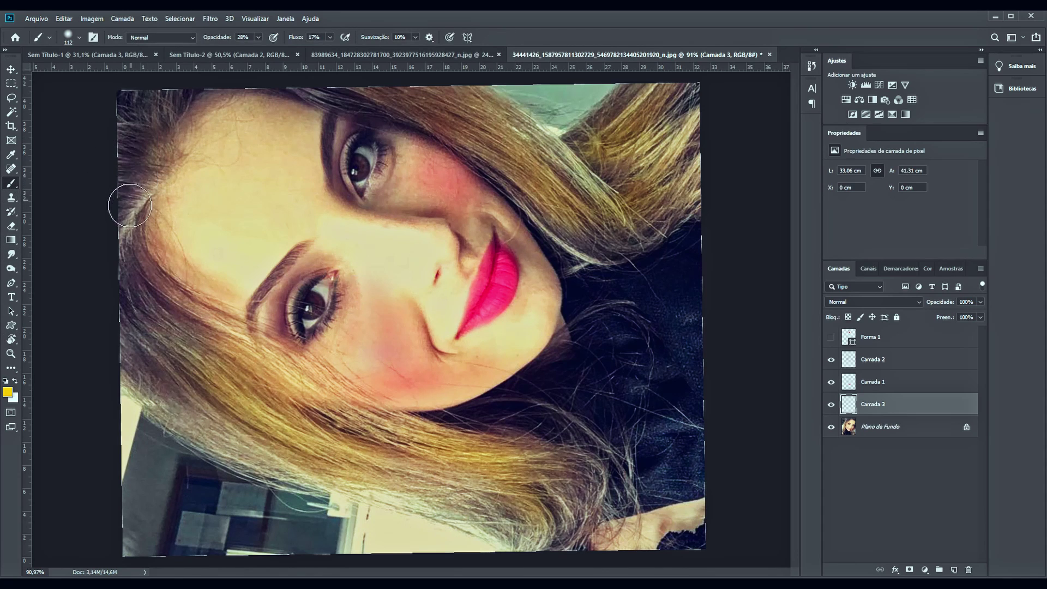
pyautogui.moveTo(129, 205)
pyautogui.mouseDown()
pyautogui.moveTo(226, 368)
pyautogui.moveTo(113, 242)
pyautogui.moveTo(145, 261)
pyautogui.moveTo(194, 327)
pyautogui.moveTo(157, 285)
pyautogui.mouseUp()
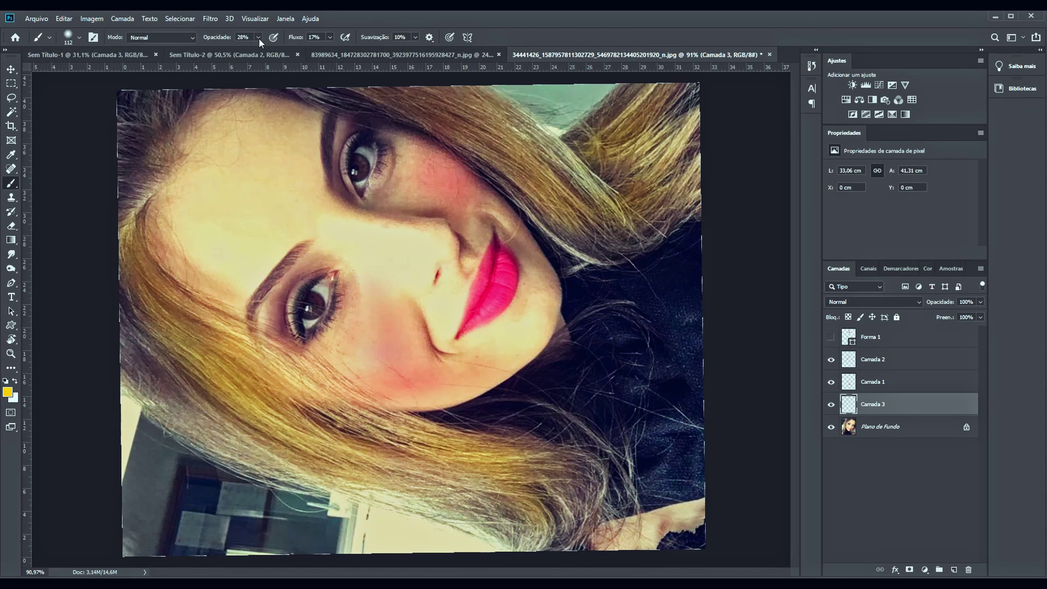
pyautogui.rightClick(286, 220)
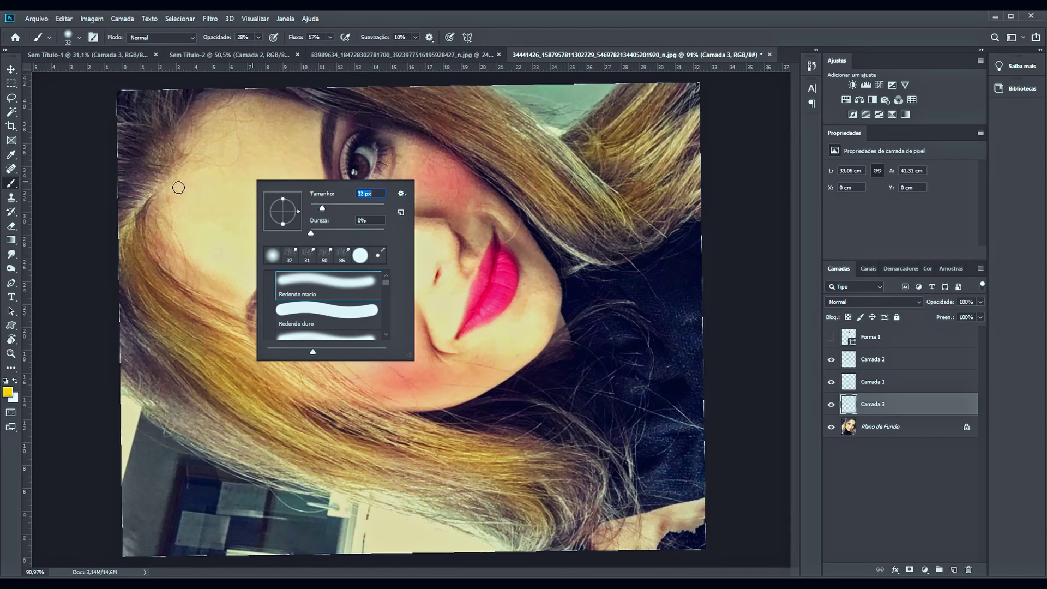
pyautogui.press('Return')
pyautogui.moveTo(142, 255); pyautogui.dragTo(239, 338)
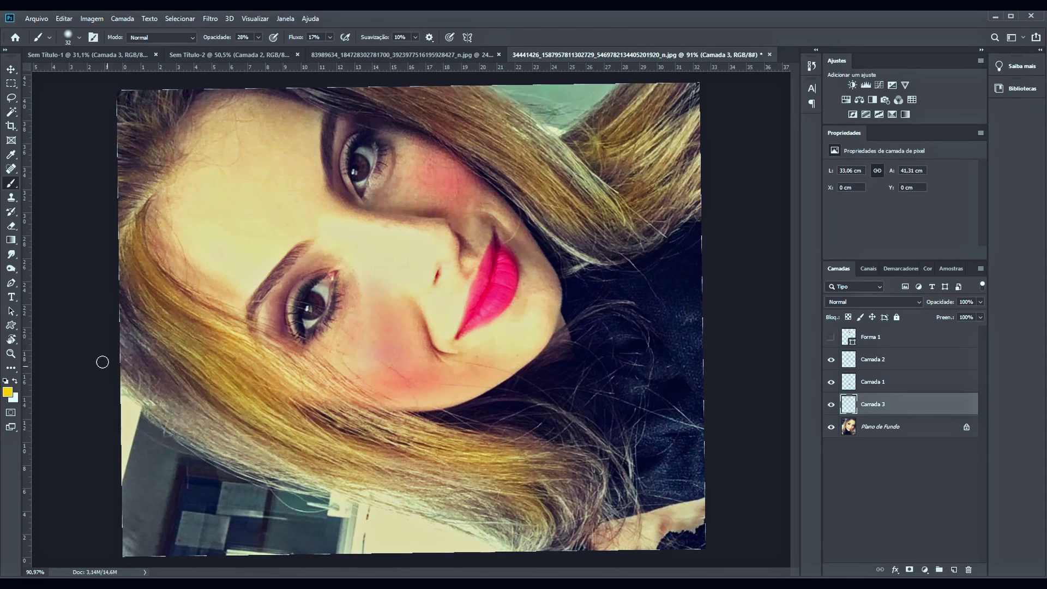
pyautogui.moveTo(119, 310); pyautogui.dragTo(230, 396)
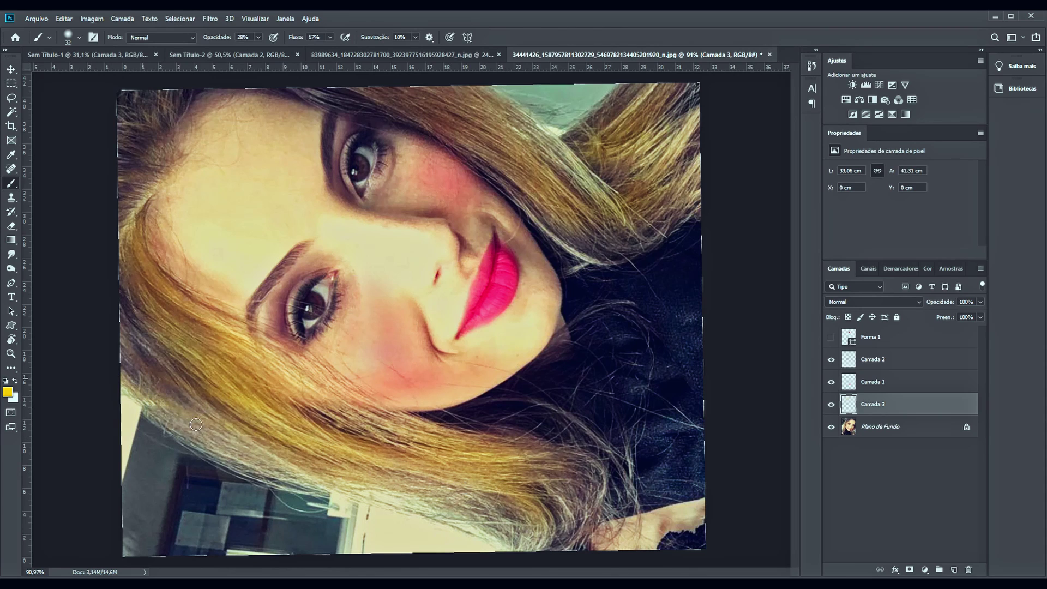
pyautogui.click(12, 339)
pyautogui.moveTo(87, 289); pyautogui.dragTo(442, 138)
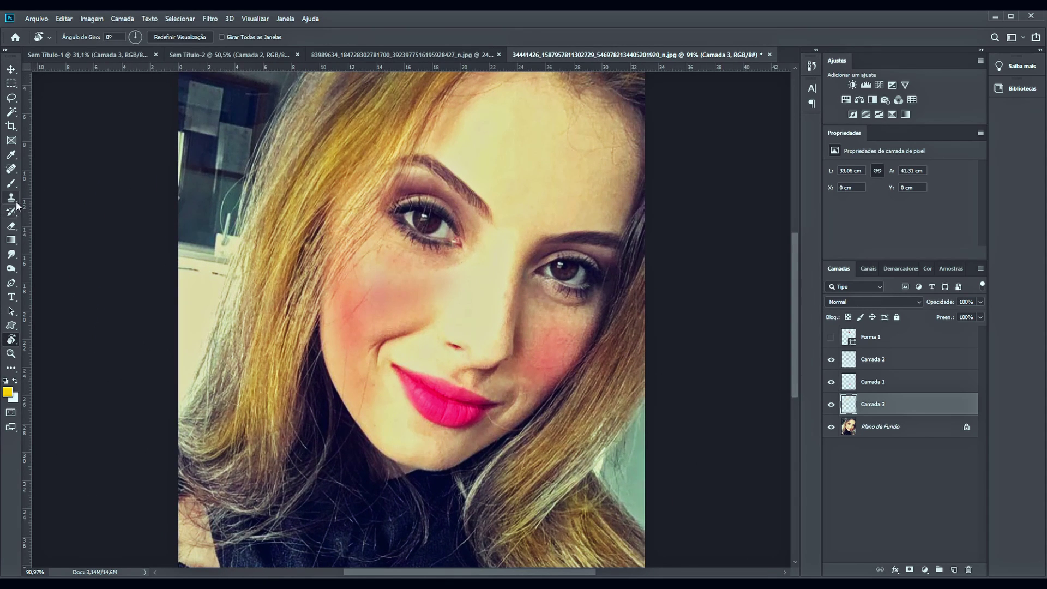
# Step: Select the Brush tool and try a larger brush size
pyautogui.click(12, 184)
pyautogui.scroll(-3, 512, 346)
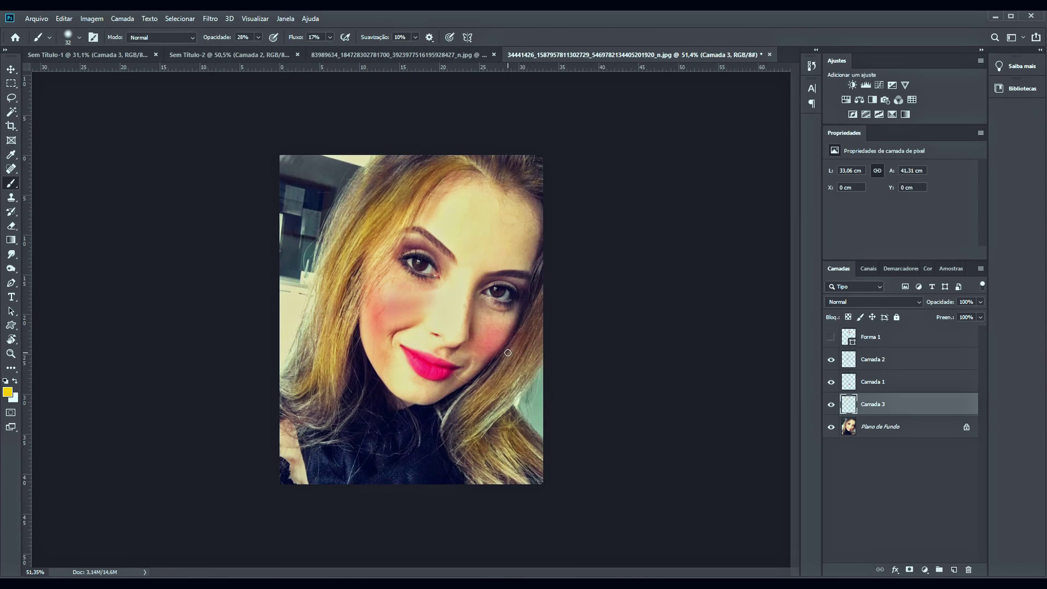
pyautogui.rightClick(508, 352)
pyautogui.click(585, 378)
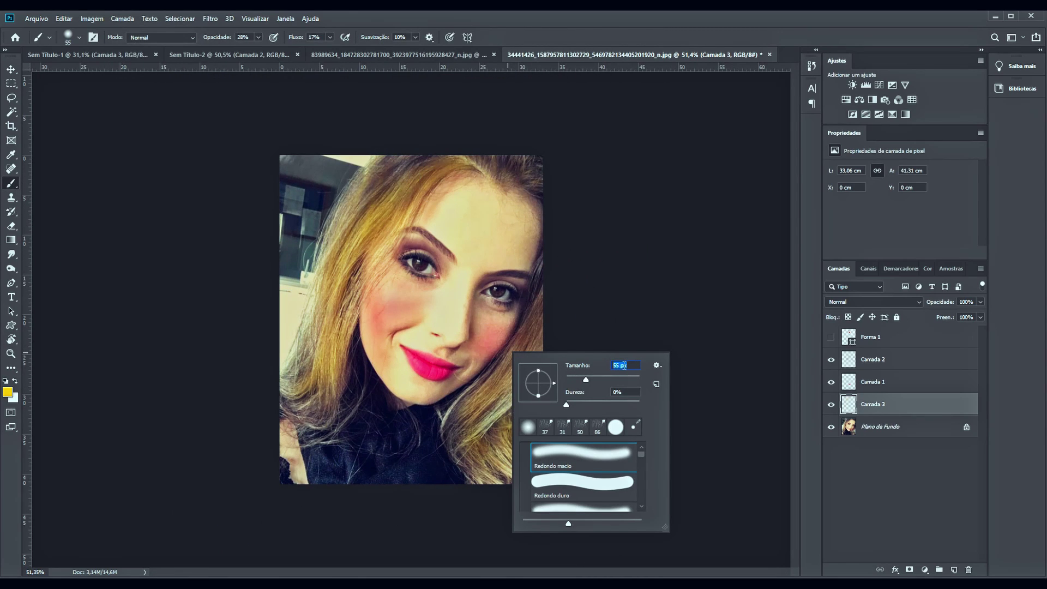
pyautogui.click(428, 165)
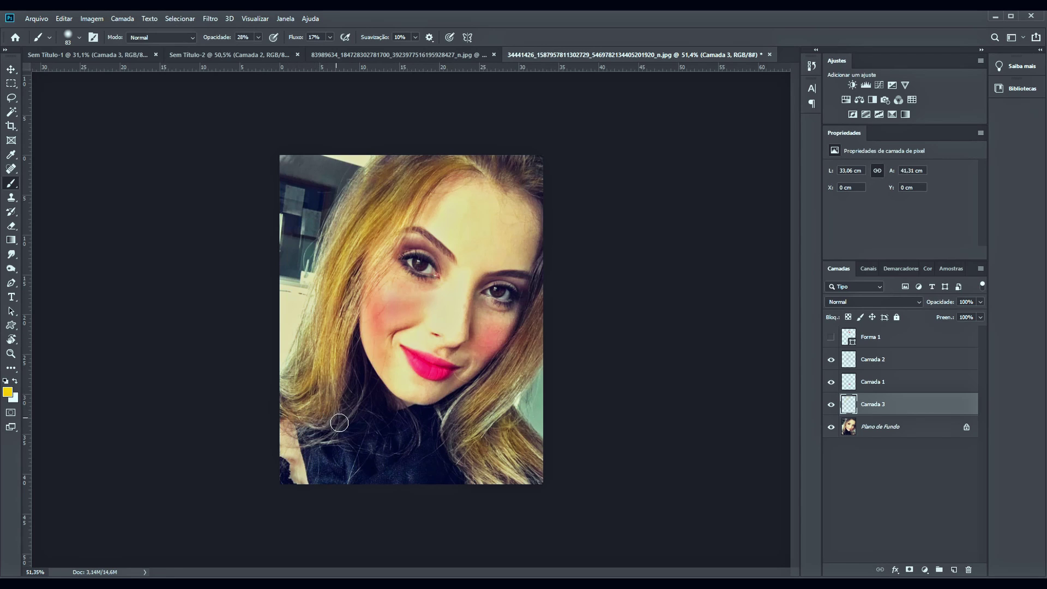
pyautogui.scroll(5, 380, 368)
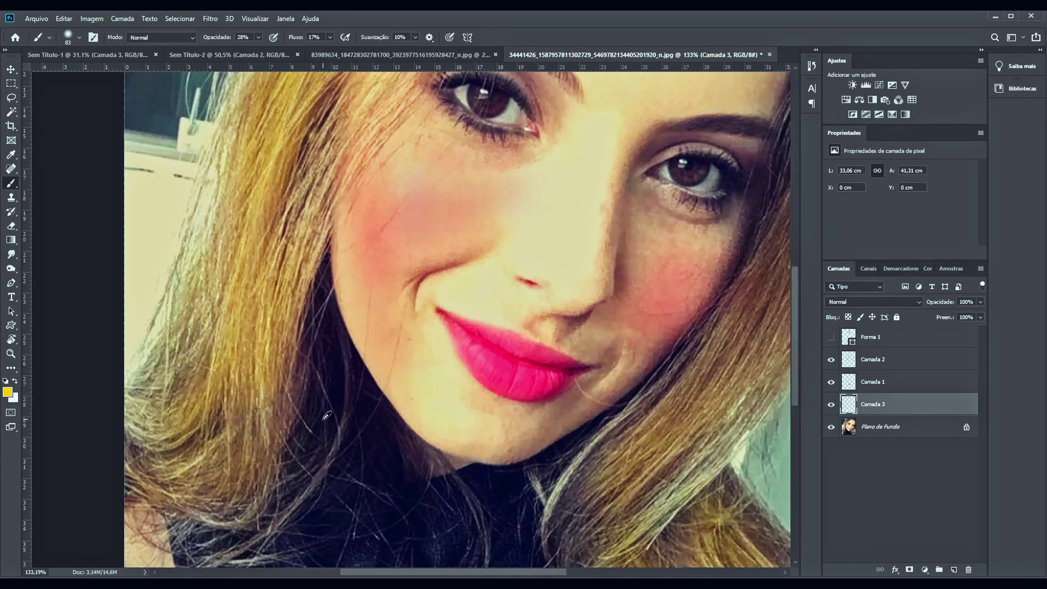
pyautogui.rightClick(368, 385)
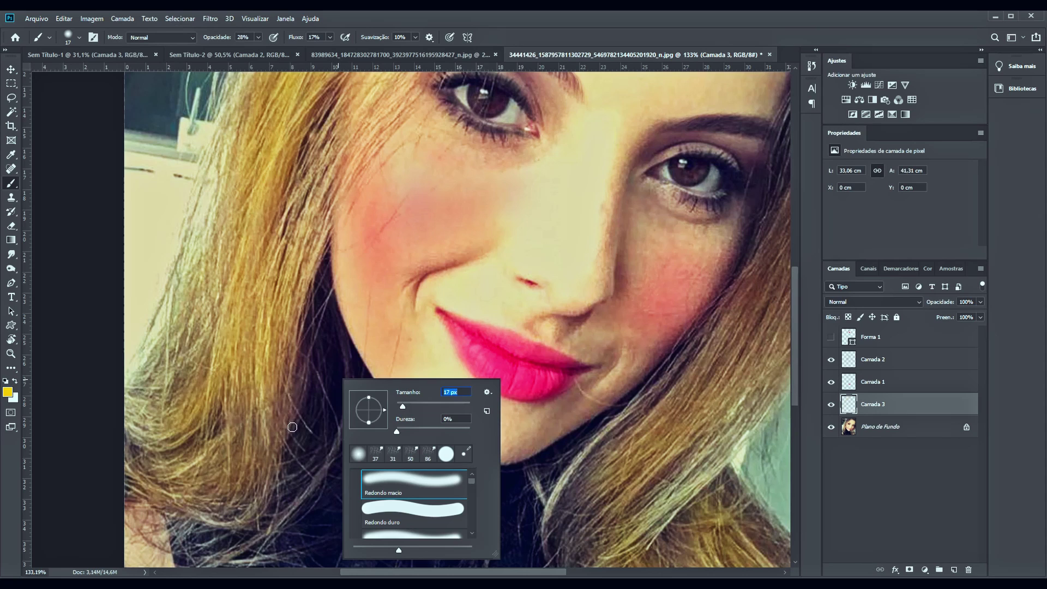
pyautogui.press('Escape')
# Step: Zoom in on the sweater and shrink the brush to 5 px
pyautogui.scroll(-3, 322, 320)
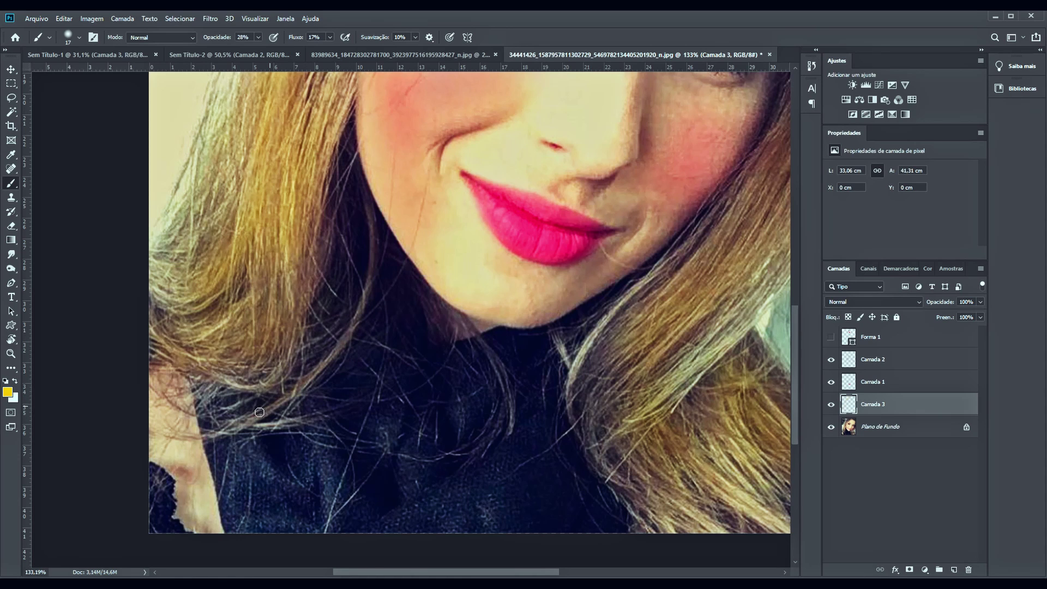
pyautogui.scroll(3, 518, 444)
pyautogui.scroll(3, 460, 384)
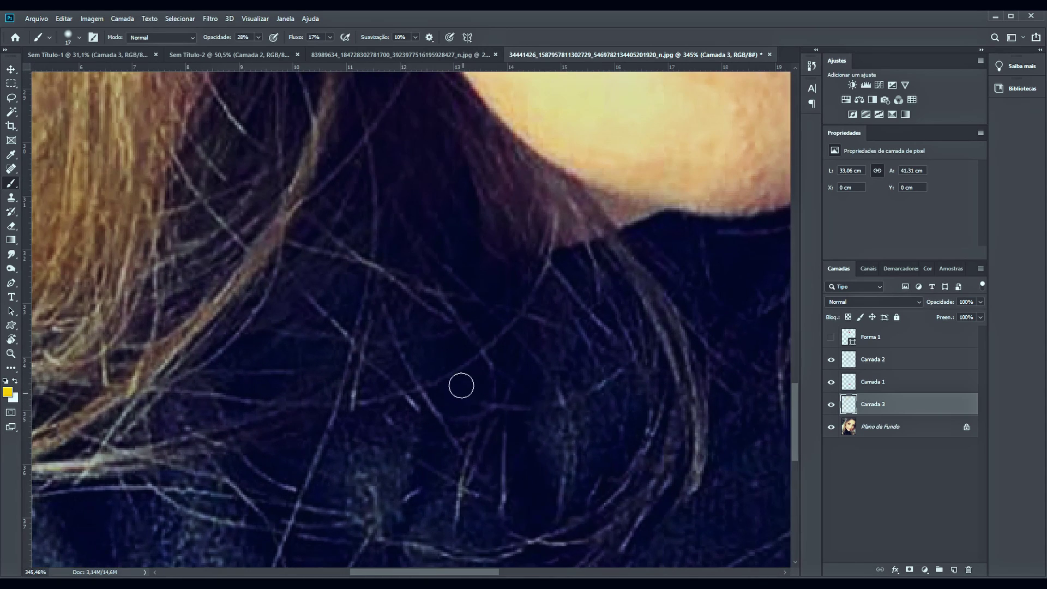
pyautogui.rightClick(496, 404)
pyautogui.click(522, 413)
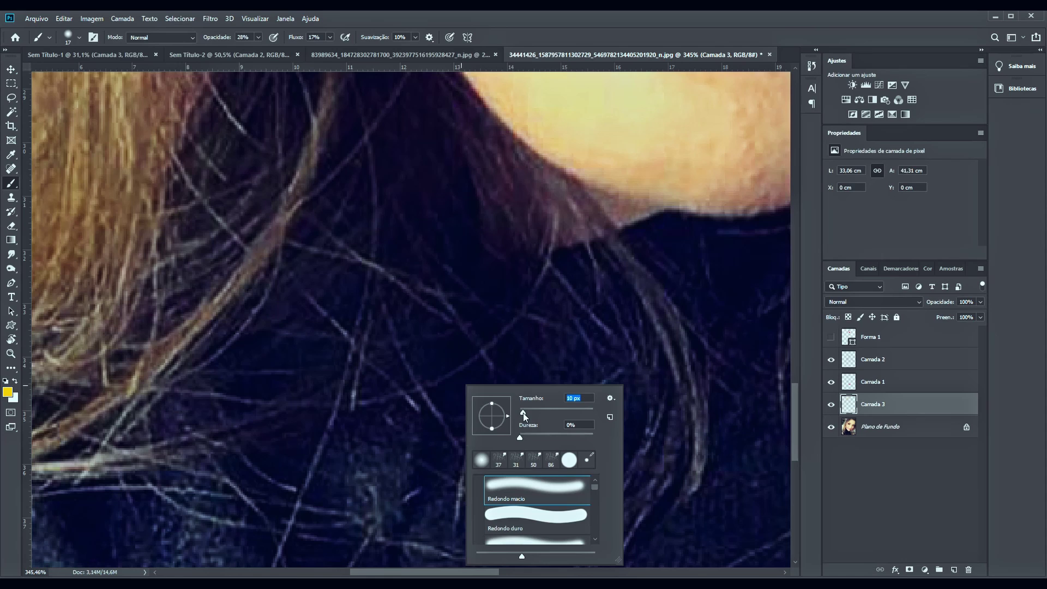
pyautogui.moveTo(525, 411); pyautogui.dragTo(520, 413)
pyautogui.press('Return')
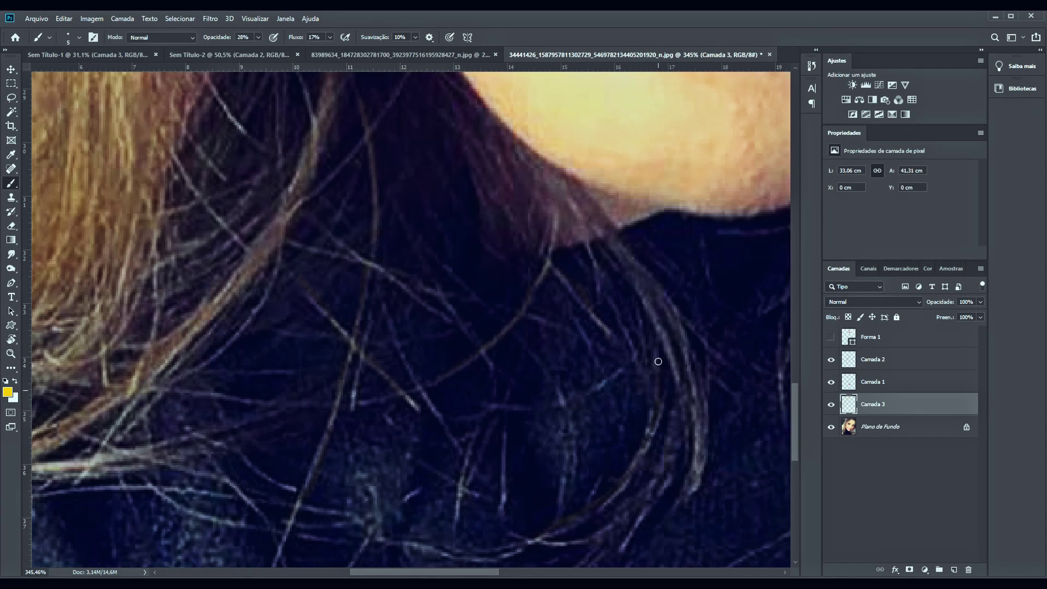
# Step: Paint a thin light stroke along the hair strand over the sweater, then zoom out
pyautogui.moveTo(651, 309); pyautogui.dragTo(695, 432)
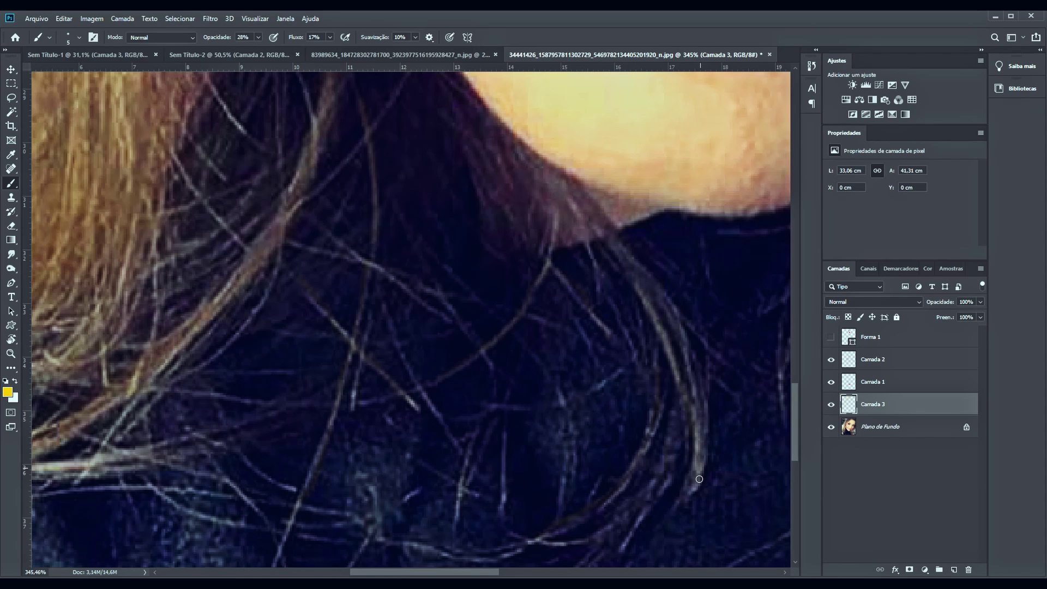
pyautogui.scroll(-3, 474, 373)
pyautogui.scroll(-3, 463, 362)
pyautogui.scroll(-3, 453, 354)
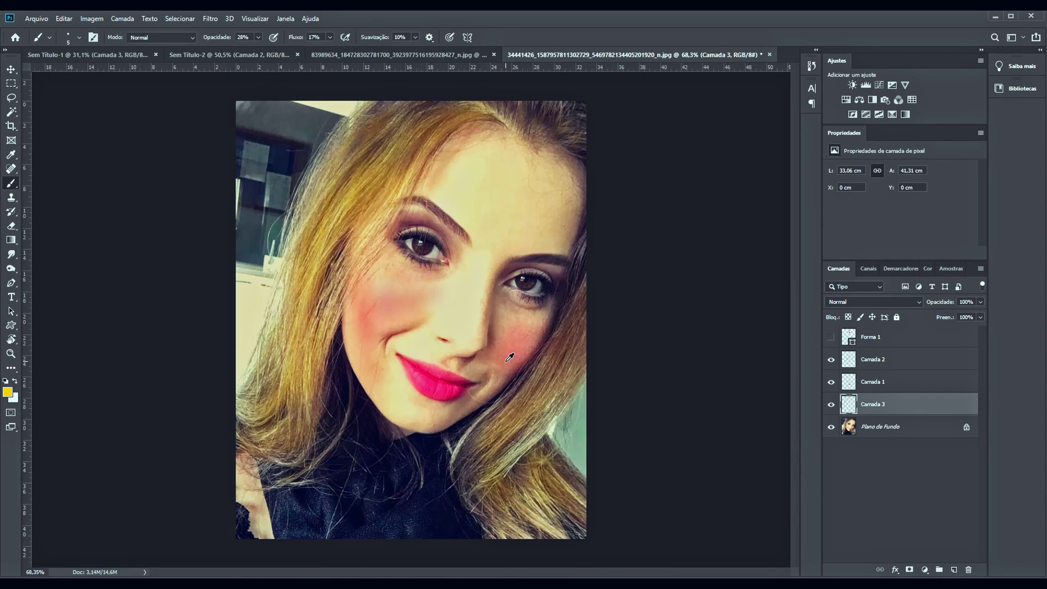
pyautogui.scroll(-1, 446, 348)
pyautogui.scroll(1, 446, 348)
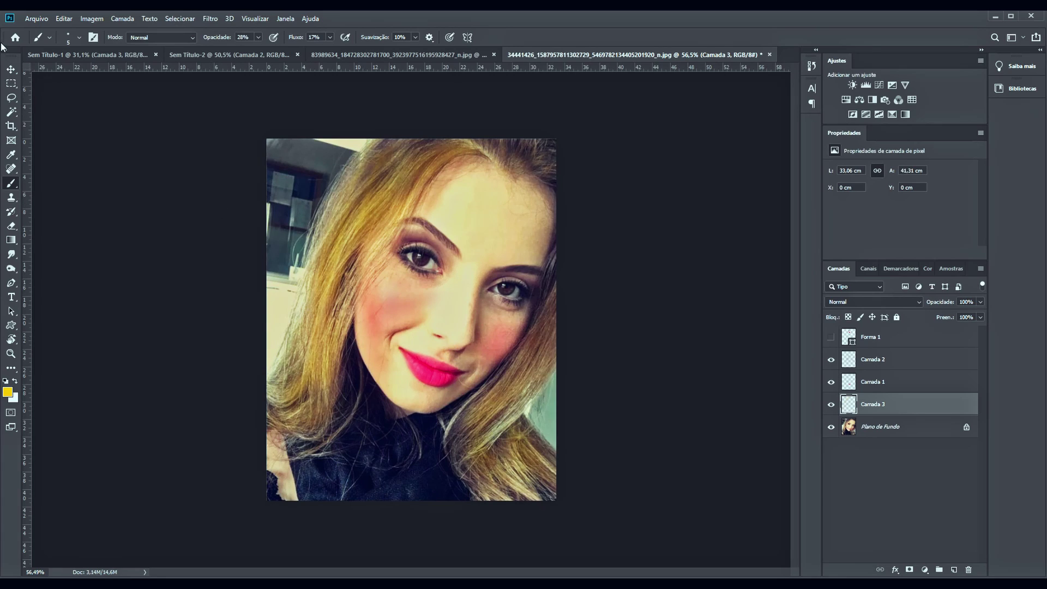
# Step: Select all layers including Forma 1 and Camada 2, merge them, and fill the selection light blue
pyautogui.click(11, 68)
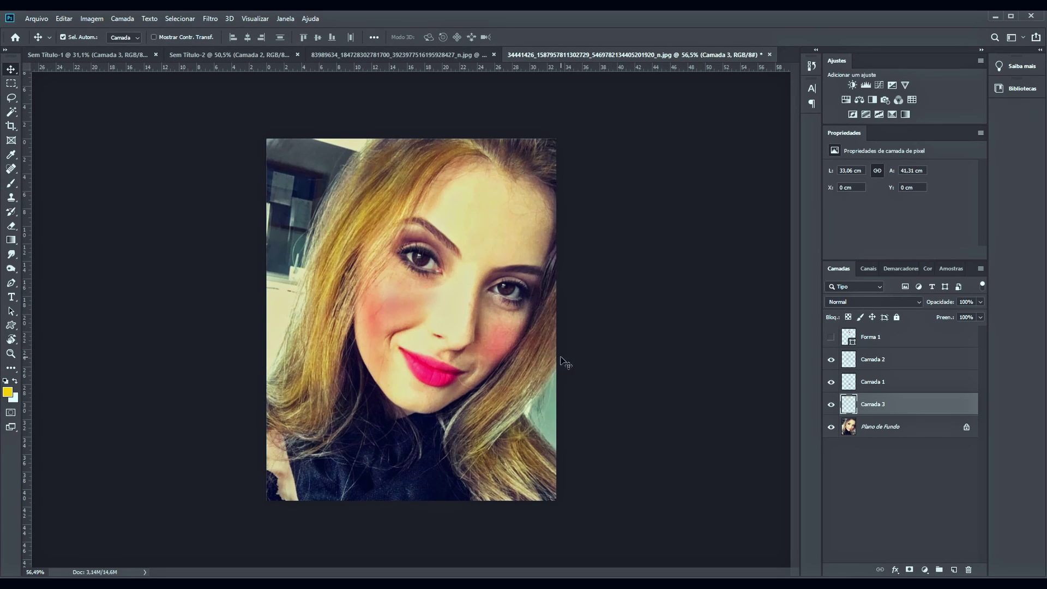
pyautogui.hotkey('ctrl', 'a')
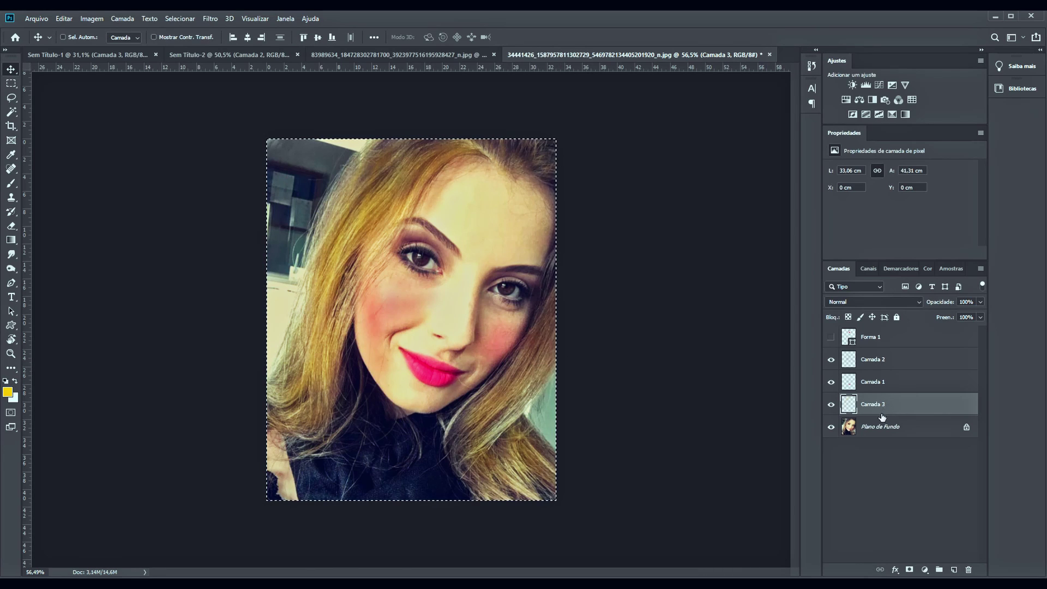
pyautogui.keyDown('ctrl'); pyautogui.click(894, 427); pyautogui.keyUp('ctrl')
pyautogui.keyDown('ctrl'); pyautogui.click(895, 382); pyautogui.keyUp('ctrl')
pyautogui.keyDown('ctrl'); pyautogui.click(902, 361); pyautogui.keyUp('ctrl')
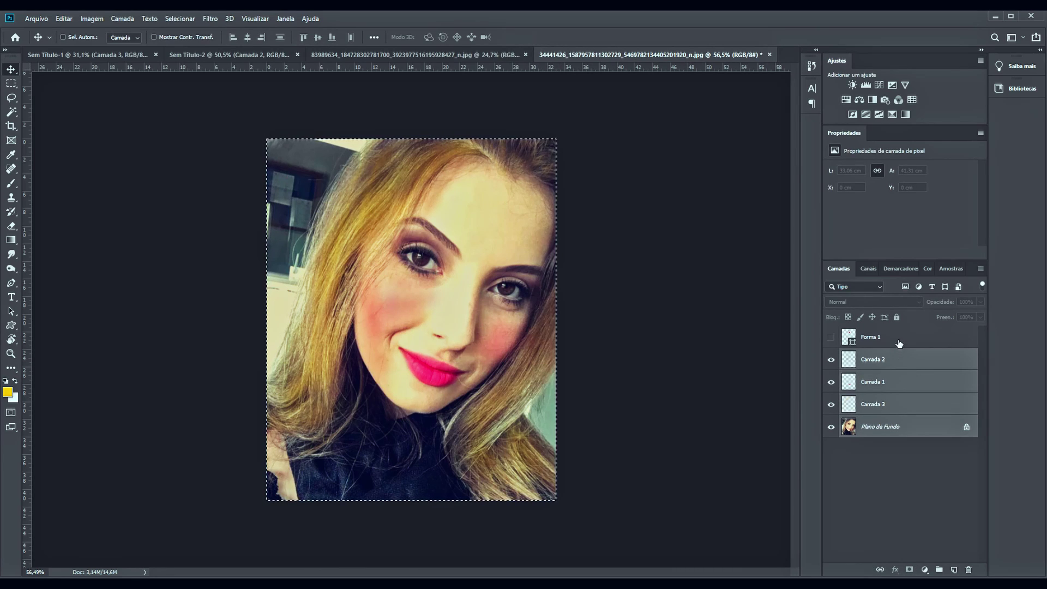
pyautogui.keyDown('ctrl'); pyautogui.click(898, 343); pyautogui.keyUp('ctrl')
pyautogui.hotkey('ctrl', 'e')
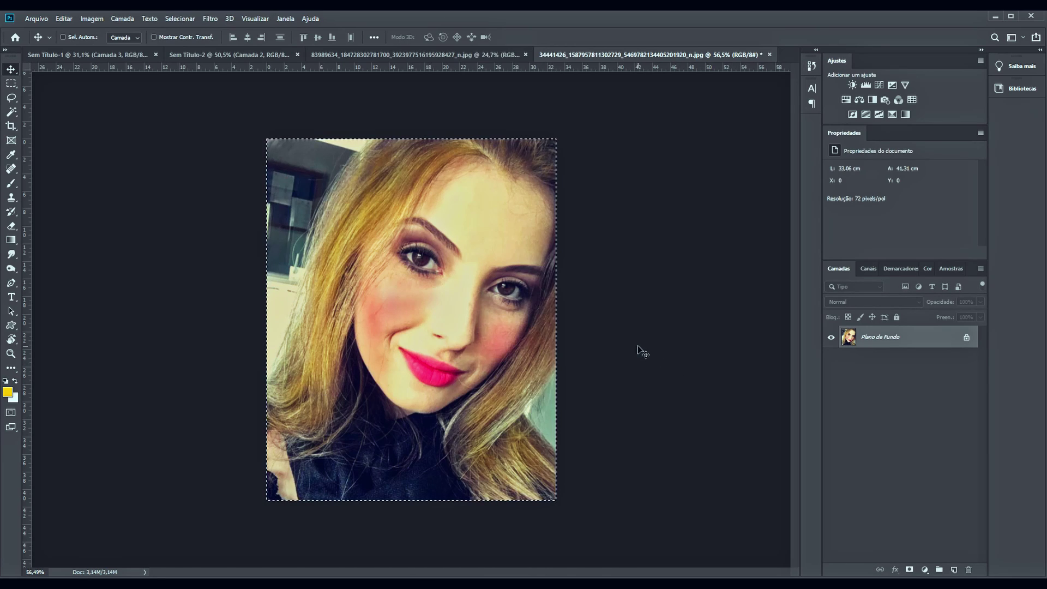
pyautogui.hotkey('ctrl', 'BackSpace')
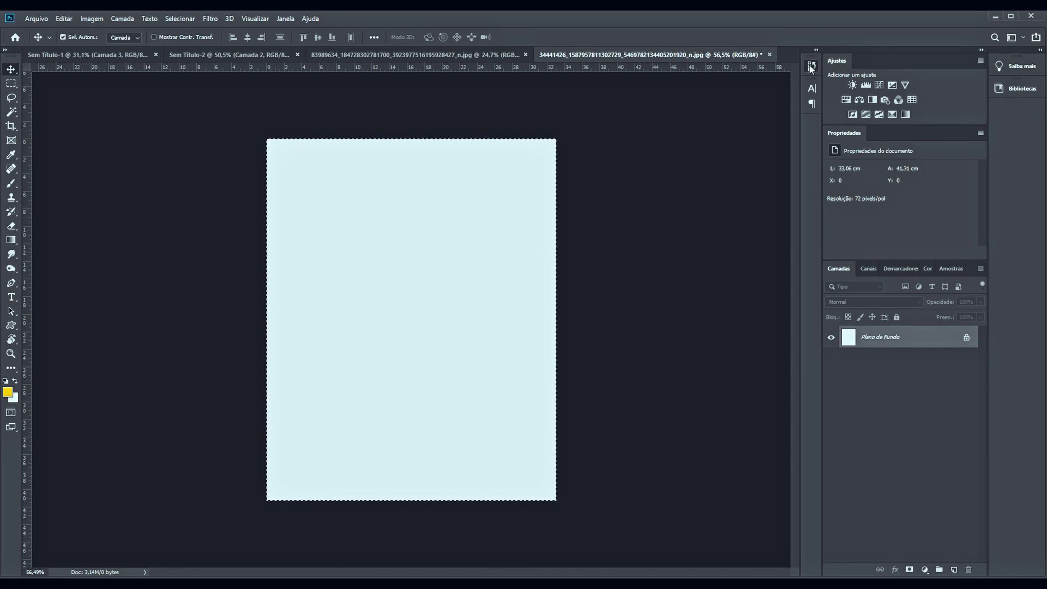
# Step: Revert the document to the original photo snapshot in the History panel
pyautogui.click(811, 65)
pyautogui.scroll(2, 731, 79)
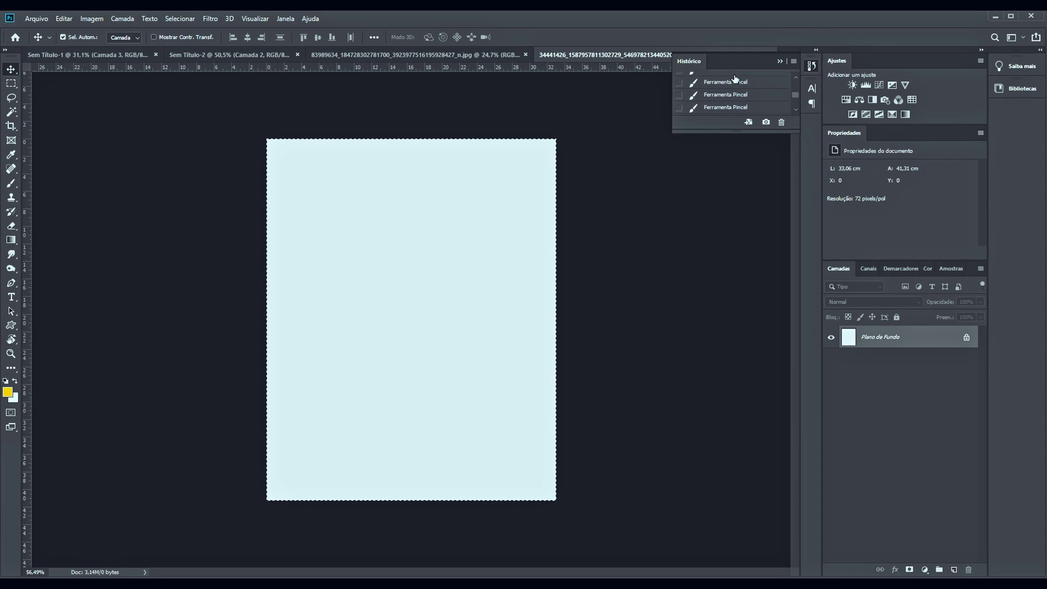
pyautogui.scroll(2, 731, 81)
pyautogui.scroll(2, 734, 83)
pyautogui.click(736, 83)
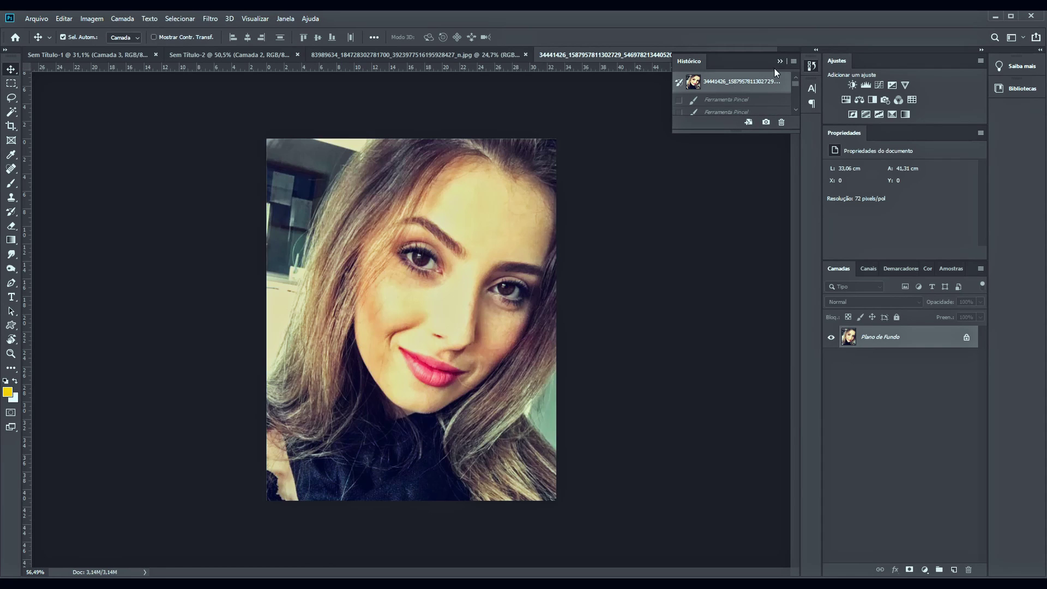
pyautogui.click(779, 61)
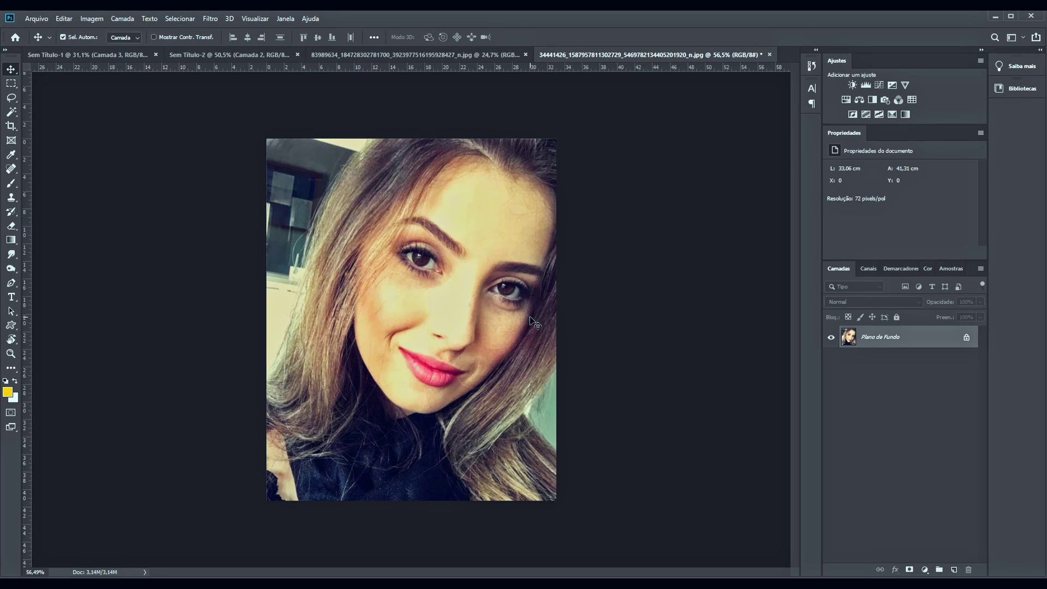
pyautogui.click(12, 125)
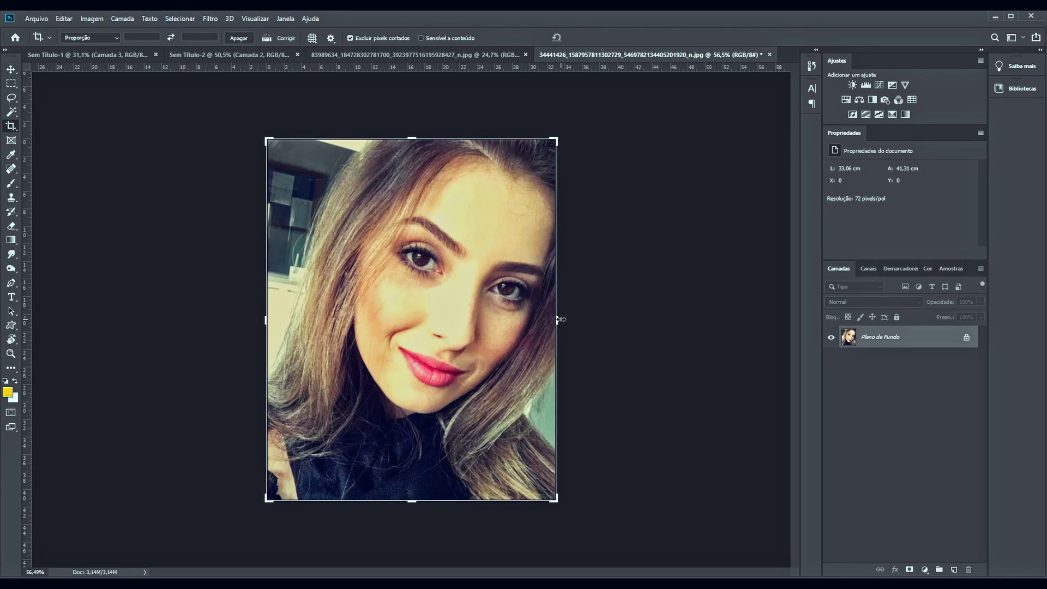
# Step: Widen the canvas to the right and paste the edited portrait beside the original
pyautogui.moveTo(557, 320); pyautogui.dragTo(733, 295)
pyautogui.press('Return')
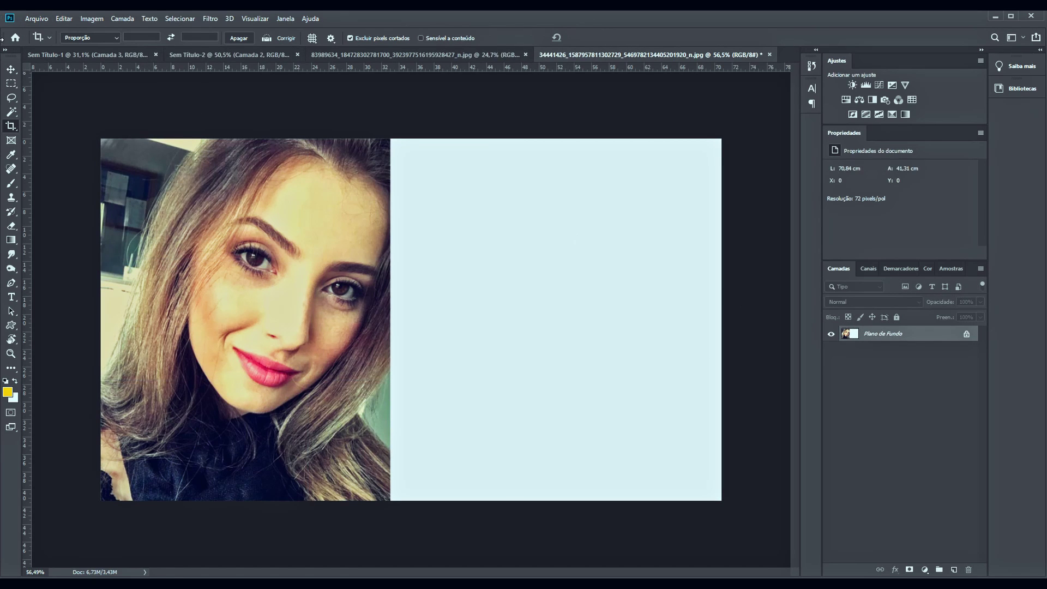
pyautogui.press('v')
pyautogui.hotkey('ctrl', 'v')
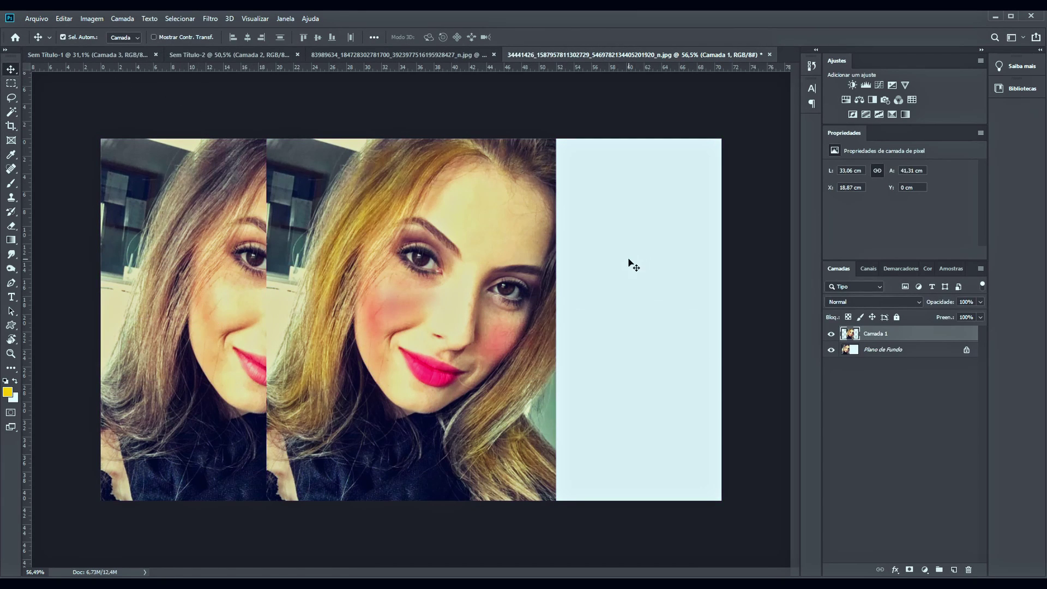
pyautogui.moveTo(423, 319); pyautogui.dragTo(539, 320)
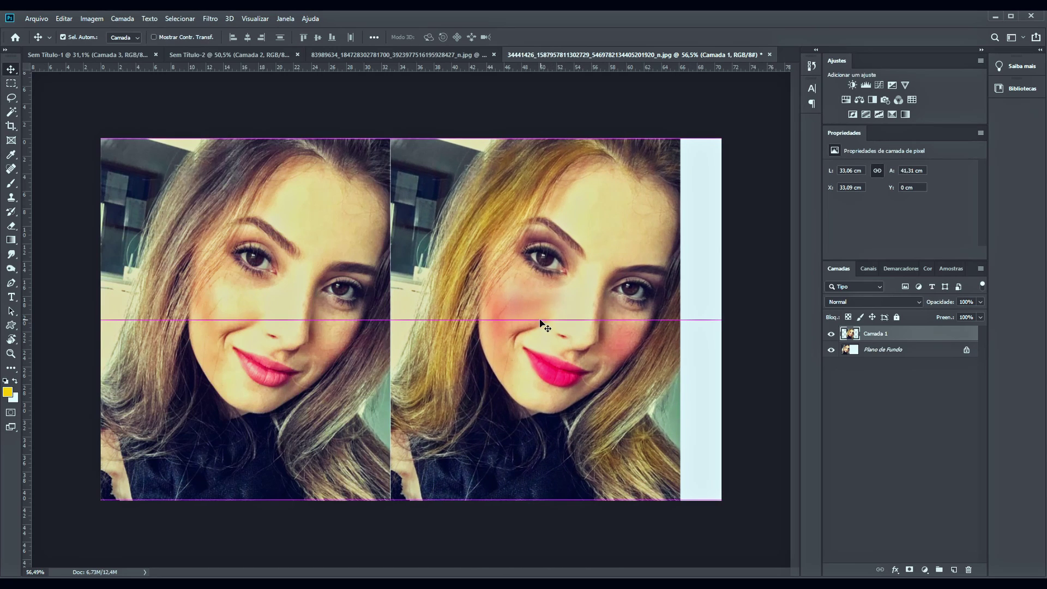
# Step: Recrop to trim the leftover right strip and extend the canvas downward for captions
pyautogui.scroll(-2, 500, 332)
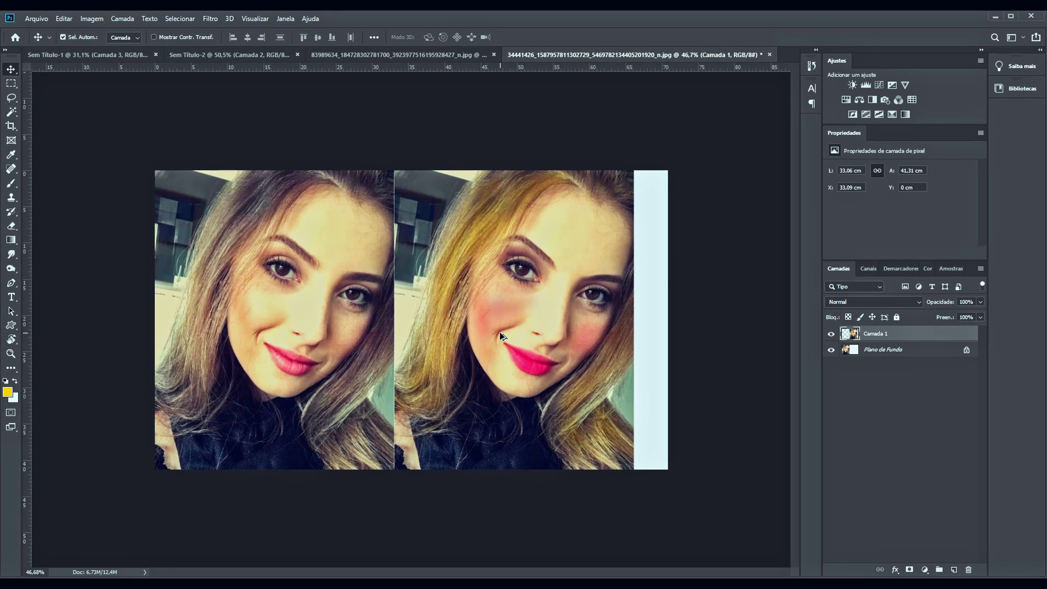
pyautogui.scroll(-2, 499, 332)
pyautogui.scroll(1, 500, 332)
pyautogui.scroll(1, 499, 332)
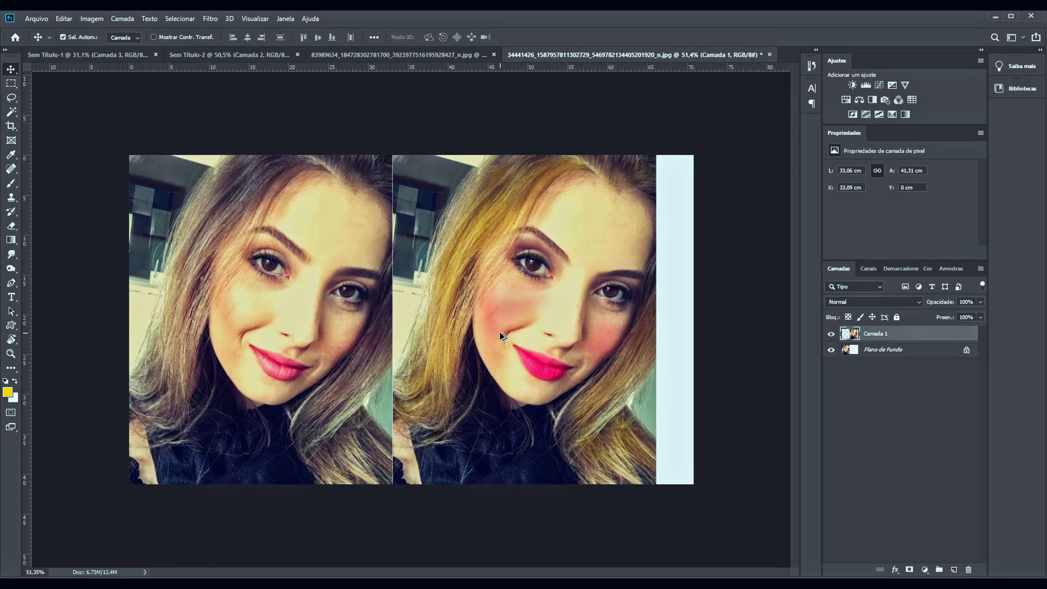
pyautogui.press('c')
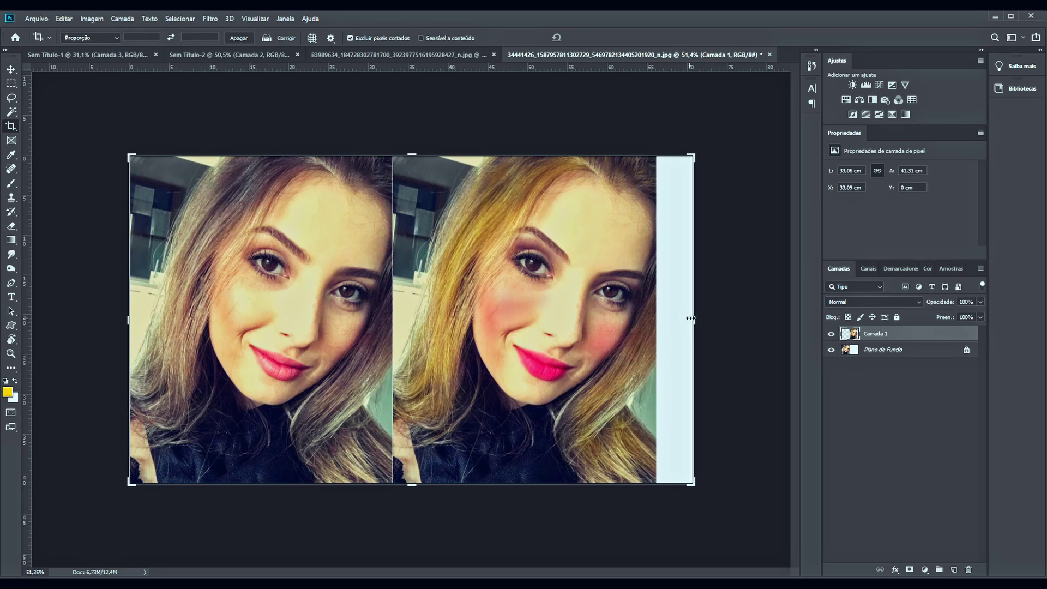
pyautogui.moveTo(690, 318); pyautogui.dragTo(654, 318)
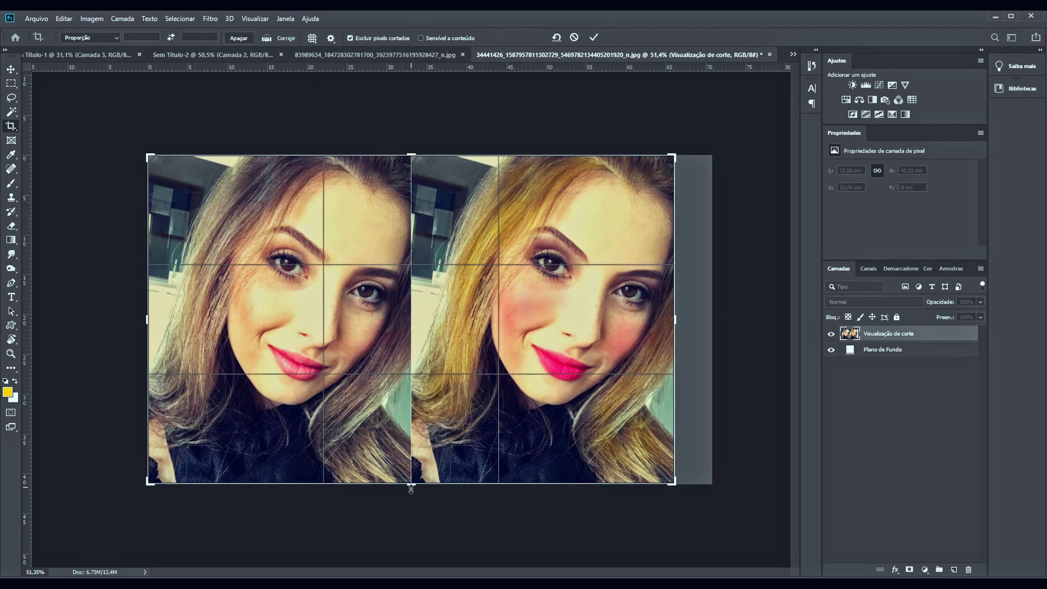
pyautogui.moveTo(414, 489); pyautogui.dragTo(422, 508)
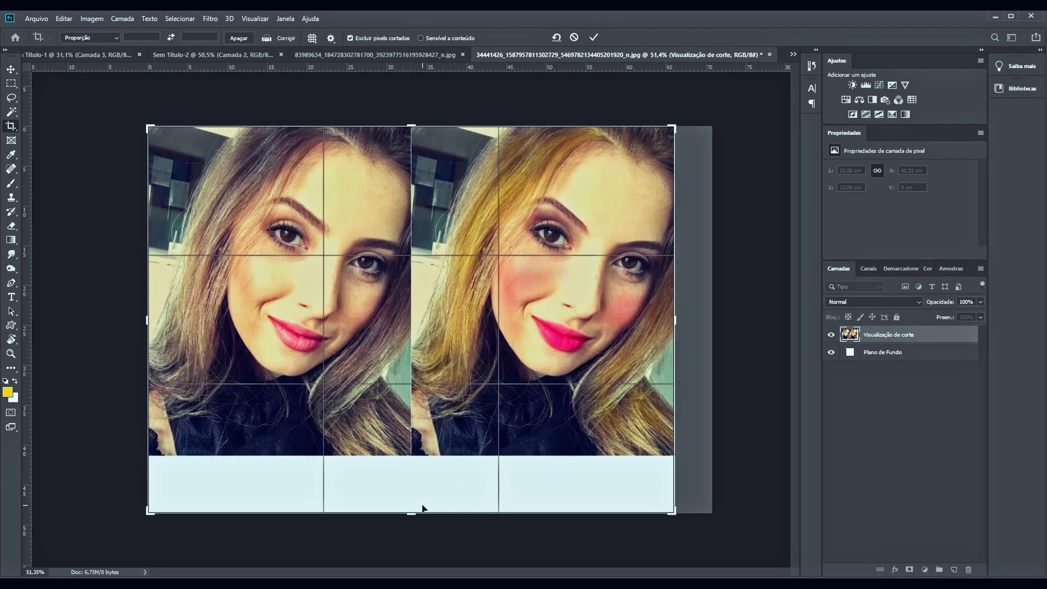
pyautogui.press('Return')
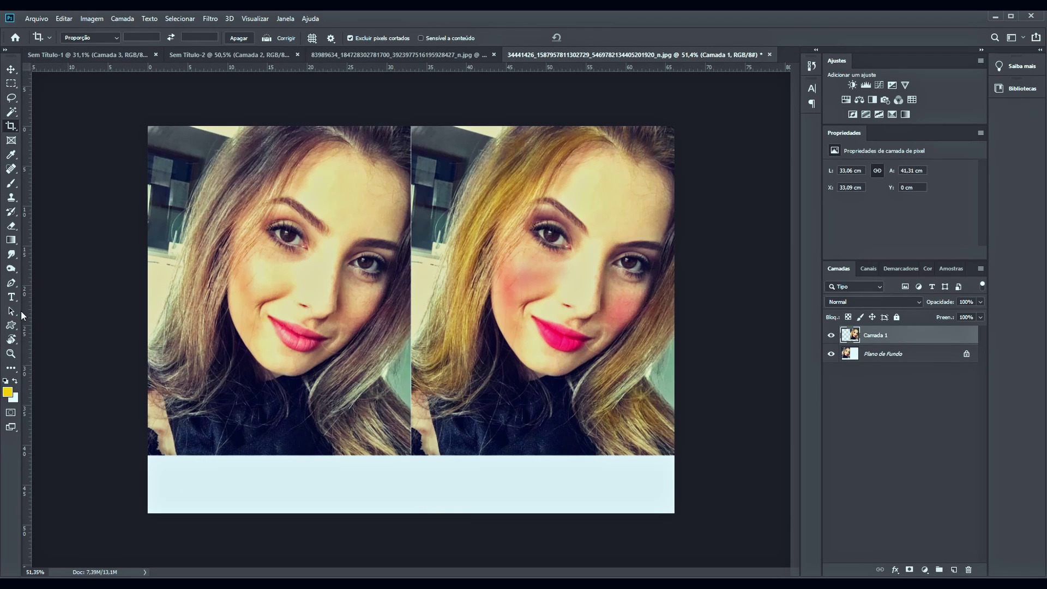
# Step: Draw an 'Antes' text box in the bottom strip at 25 pt
pyautogui.click(10, 296)
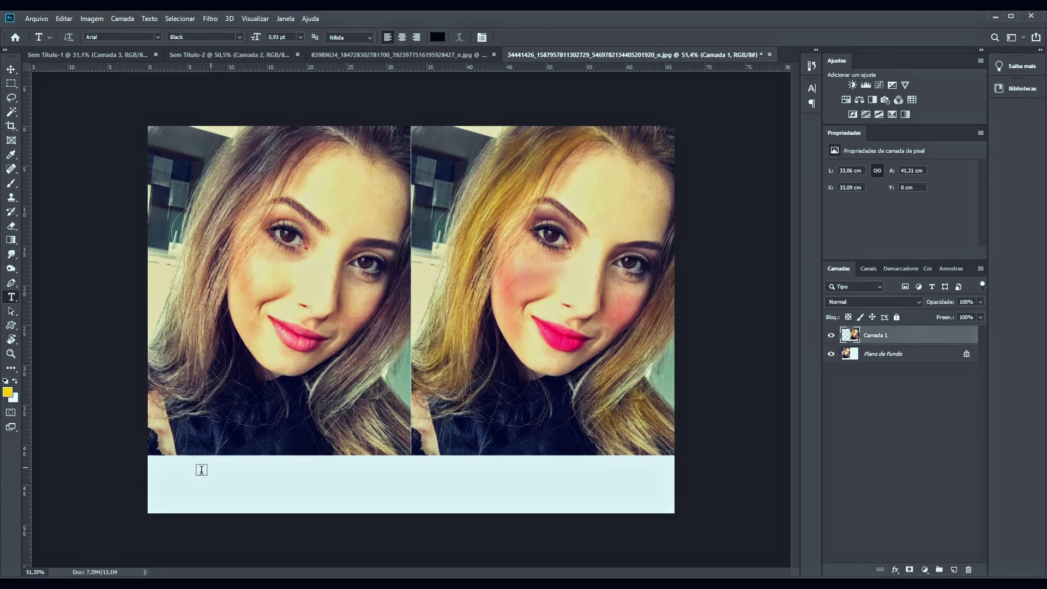
pyautogui.moveTo(201, 469); pyautogui.dragTo(356, 500)
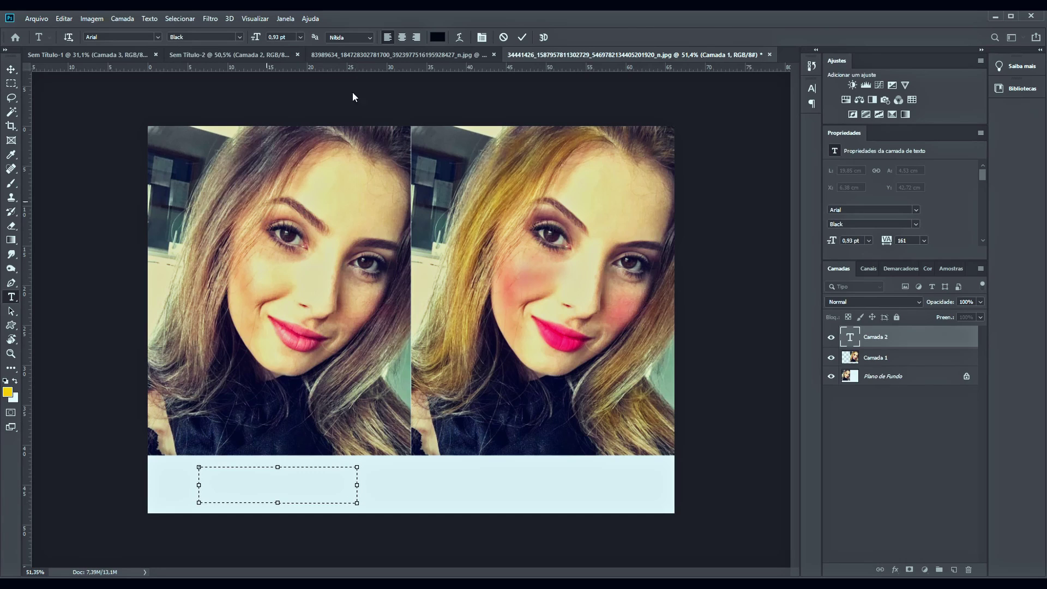
pyautogui.click(291, 37)
pyautogui.write('25')
pyautogui.press('Return')
# Step: Enlarge the 'Antes' caption font size to 126 pt
pyautogui.hotkey('shift', 'Up')
pyautogui.hotkey('shift', 'Up')
pyautogui.hotkey('shift', 'Up')
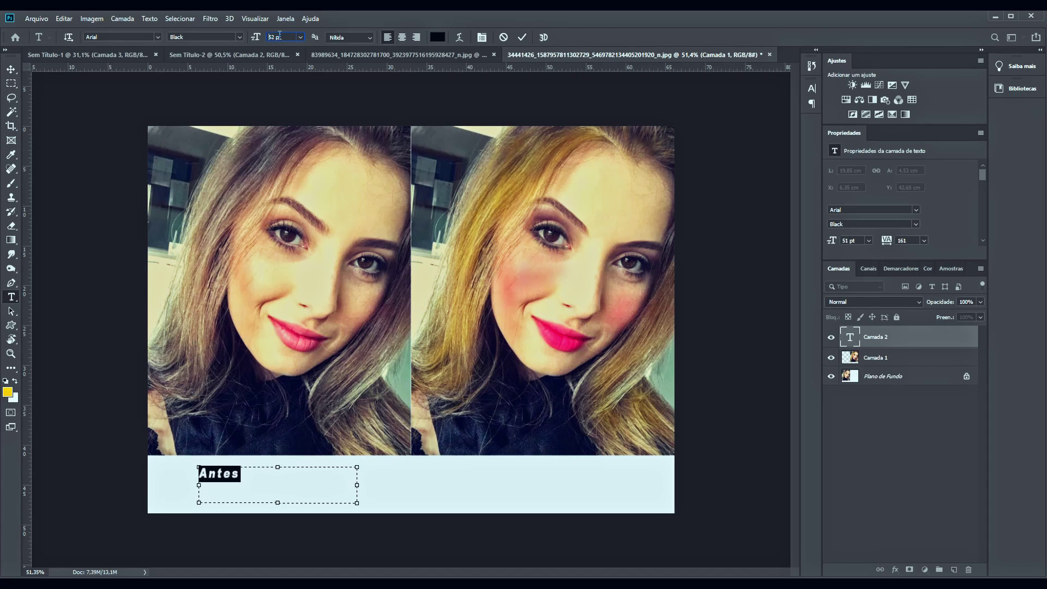
pyautogui.hotkey('shift', 'Up')
pyautogui.hotkey('shift', 'Up')
pyautogui.scroll(10, 280, 36)
pyautogui.scroll(10, 279, 36)
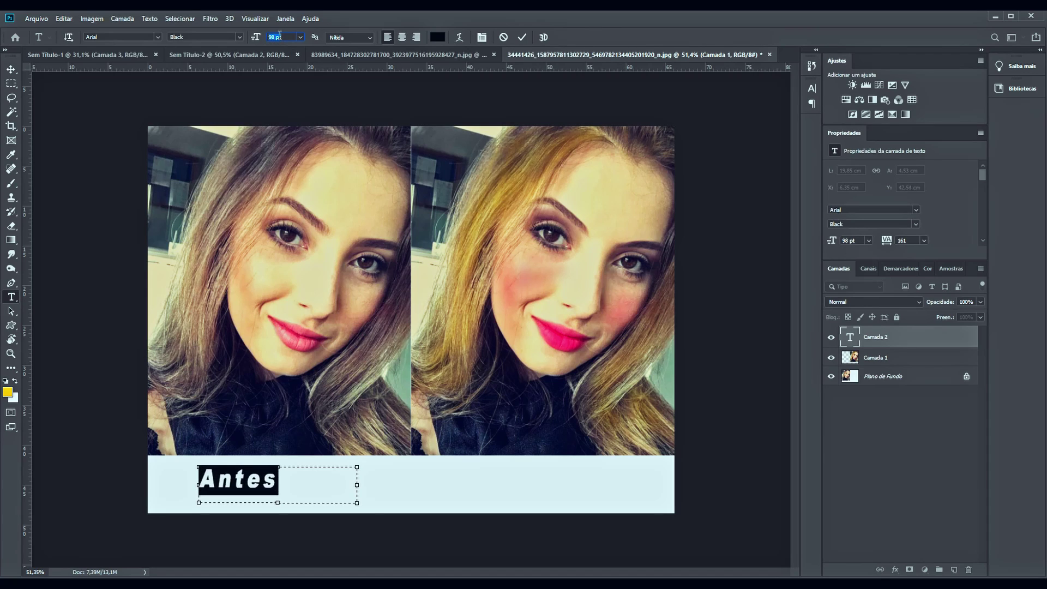
pyautogui.scroll(9, 280, 37)
pyautogui.scroll(9, 280, 37)
pyautogui.scroll(7, 280, 37)
pyautogui.scroll(6, 280, 36)
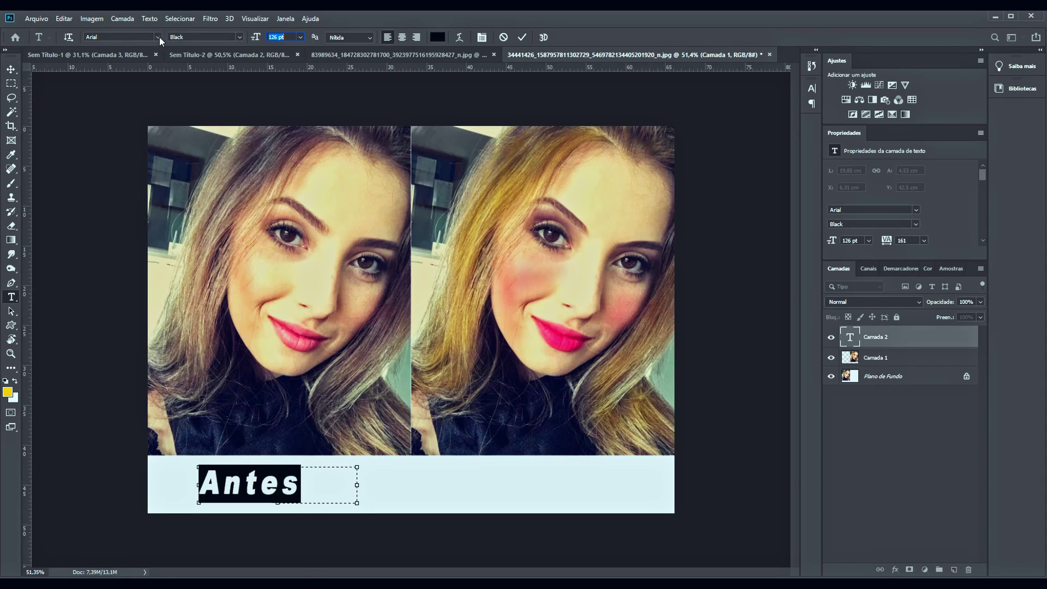
pyautogui.click(158, 37)
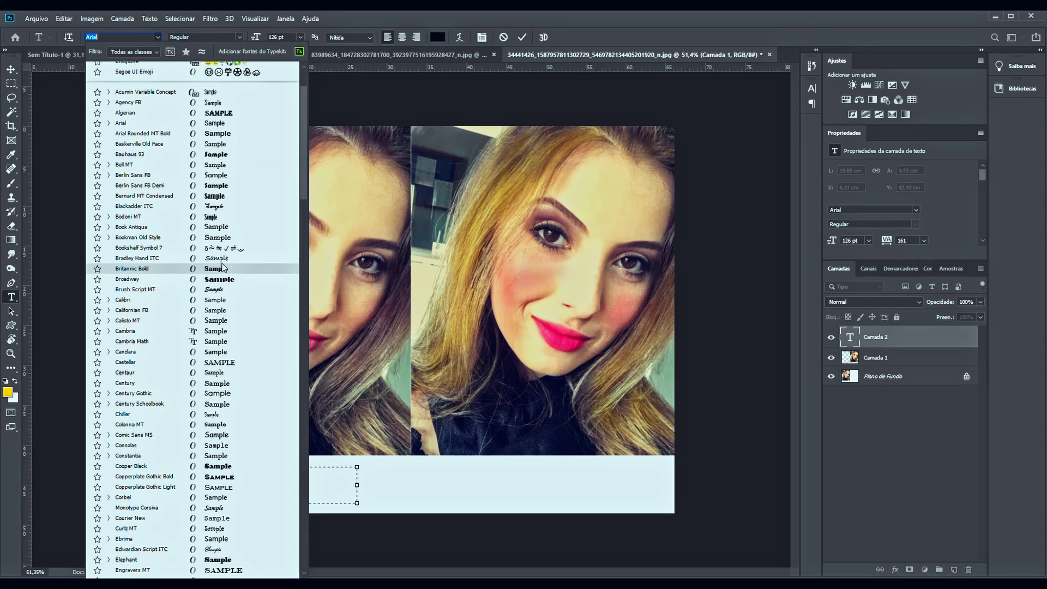
# Step: Change the caption font to Brush Script MT Italic at 148 pt
pyautogui.scroll(-3, 220, 227)
pyautogui.click(229, 205)
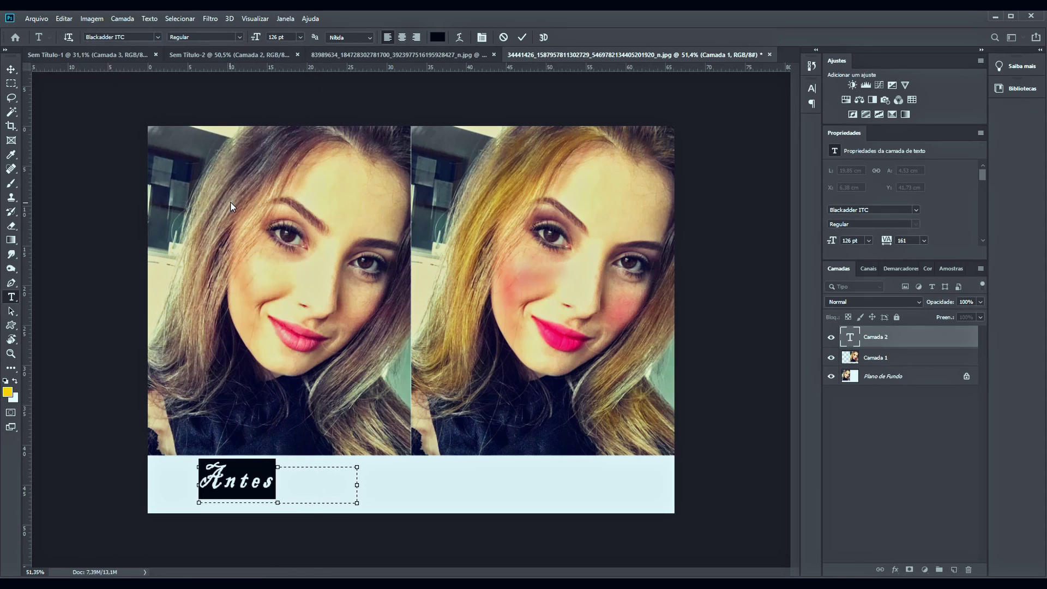
pyautogui.click(157, 37)
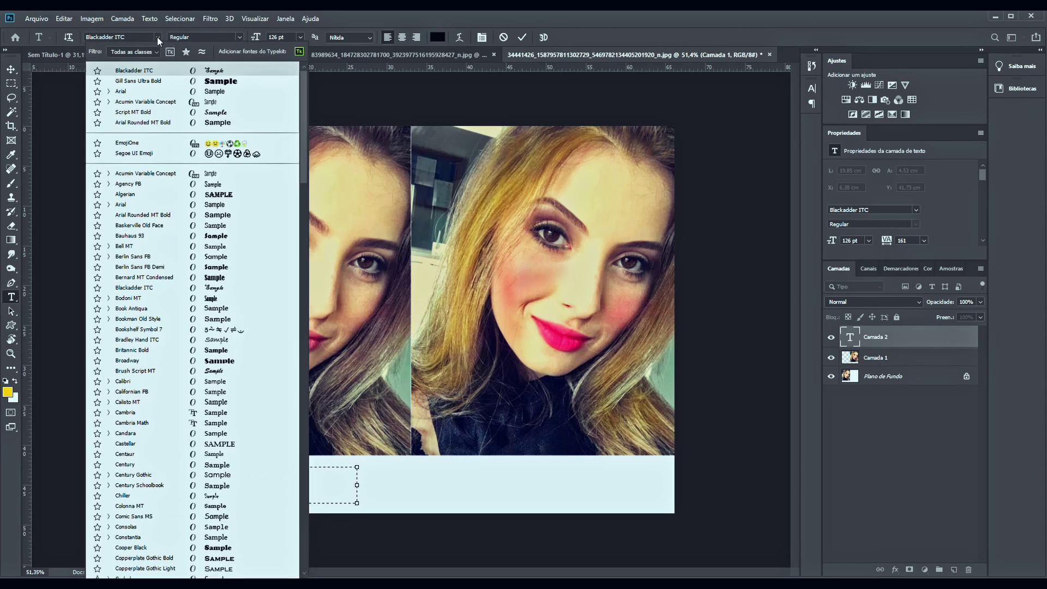
pyautogui.click(223, 371)
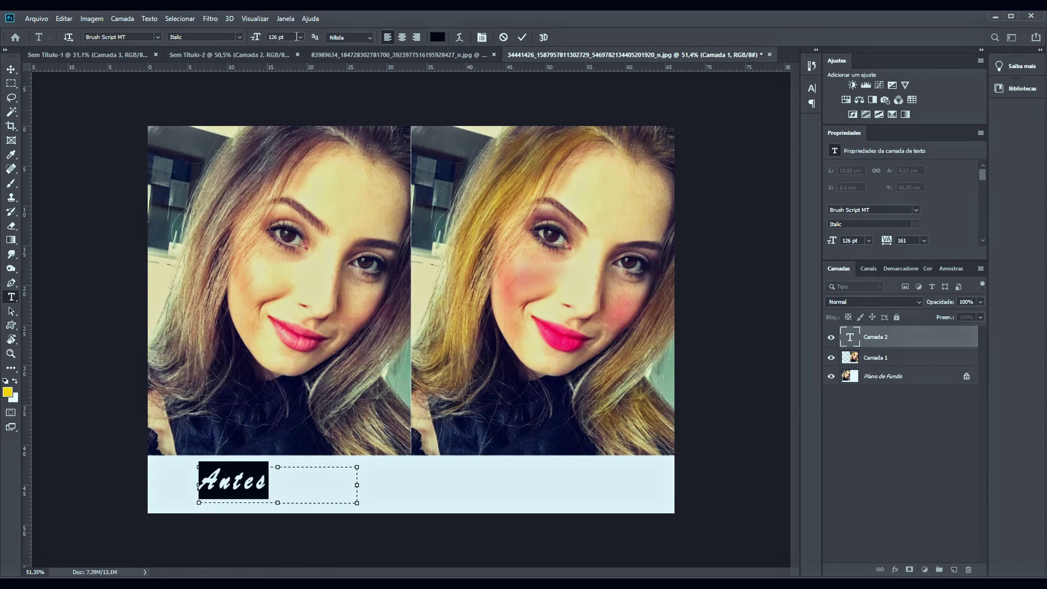
pyautogui.click(276, 36)
pyautogui.scroll(5, 276, 36)
pyautogui.scroll(10, 276, 36)
pyautogui.scroll(7, 276, 36)
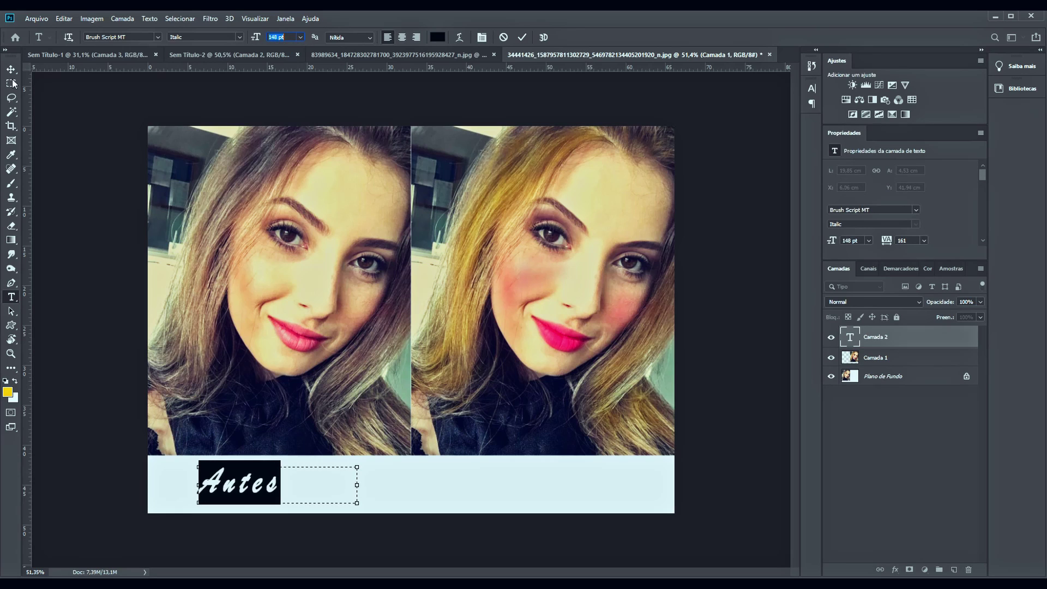
# Step: Color the 'Antes' caption magenta and drag a copy under the right photo
pyautogui.click(437, 37)
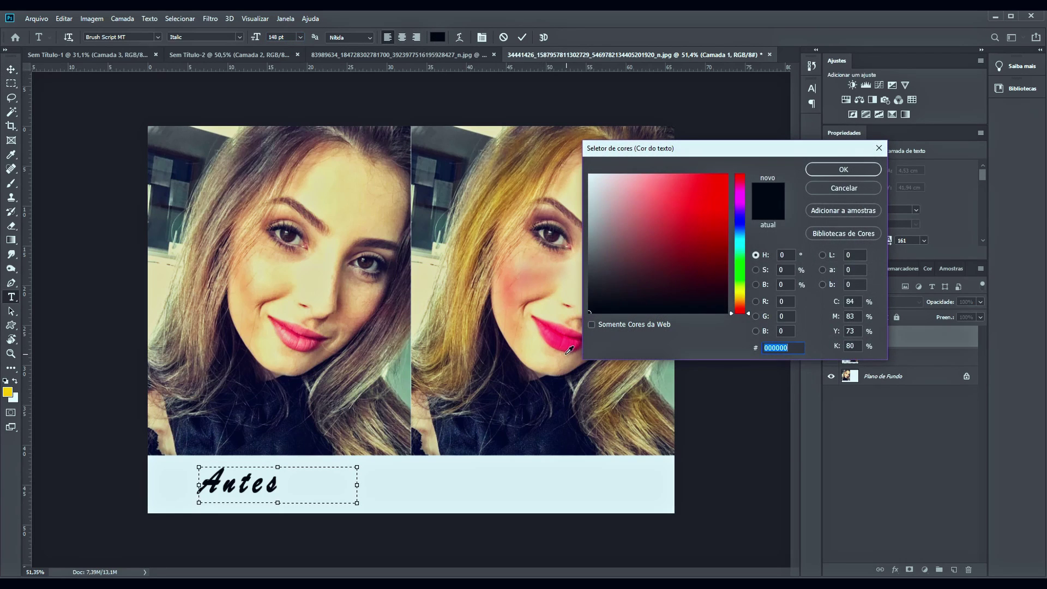
pyautogui.click(743, 191)
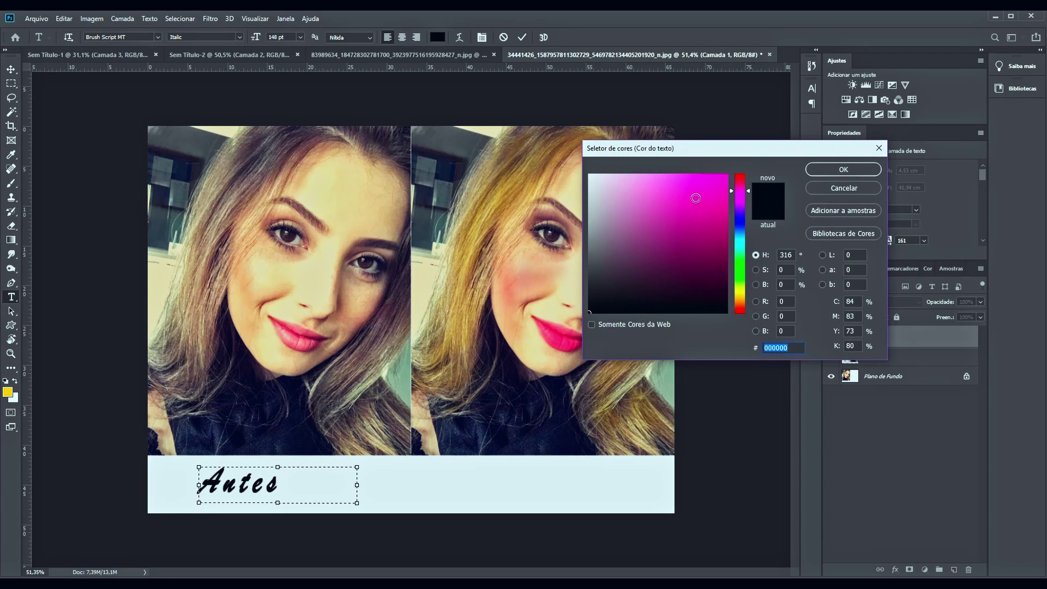
pyautogui.moveTo(692, 196)
pyautogui.mouseDown()
pyautogui.moveTo(638, 185)
pyautogui.moveTo(725, 175)
pyautogui.mouseUp()
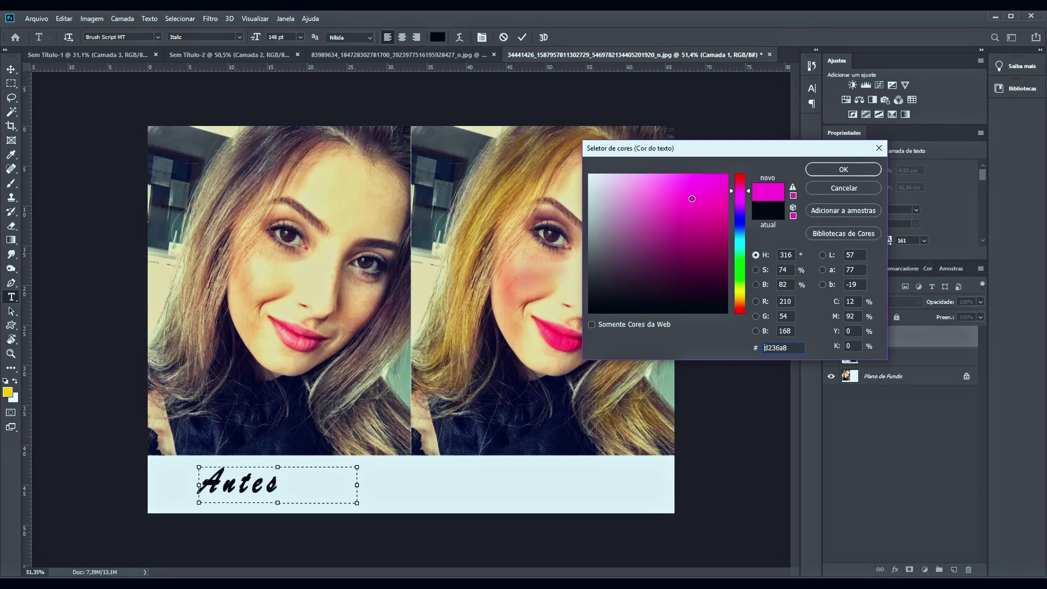
pyautogui.click(818, 171)
pyautogui.click(11, 69)
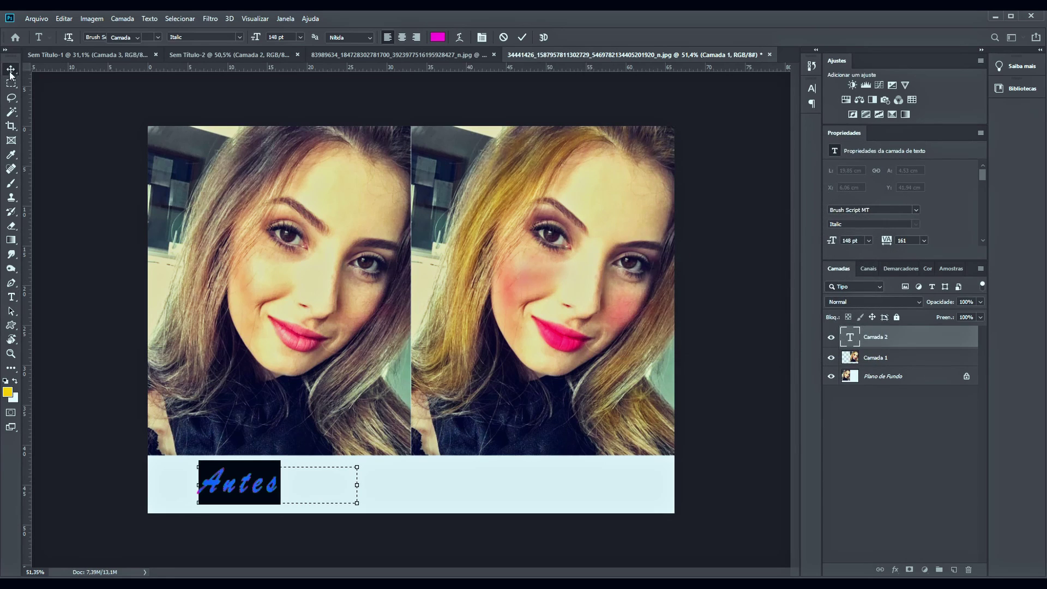
pyautogui.moveTo(243, 487); pyautogui.dragTo(533, 483)
# Step: Retype the copied caption as 'Depois'
pyautogui.press('t')
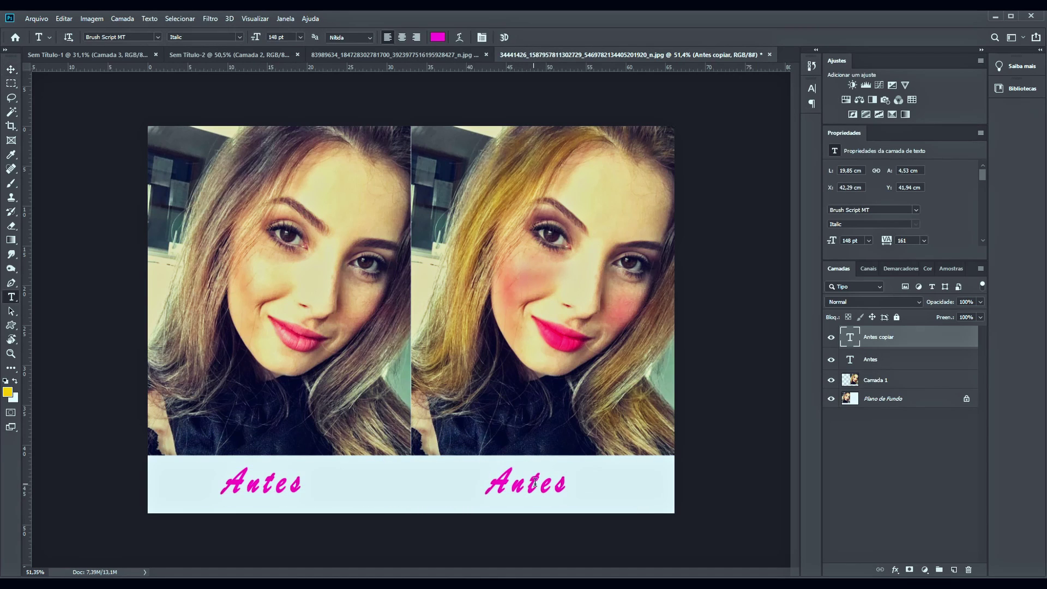
pyautogui.click(536, 482)
pyautogui.doubleClick(536, 482)
pyautogui.write('D')
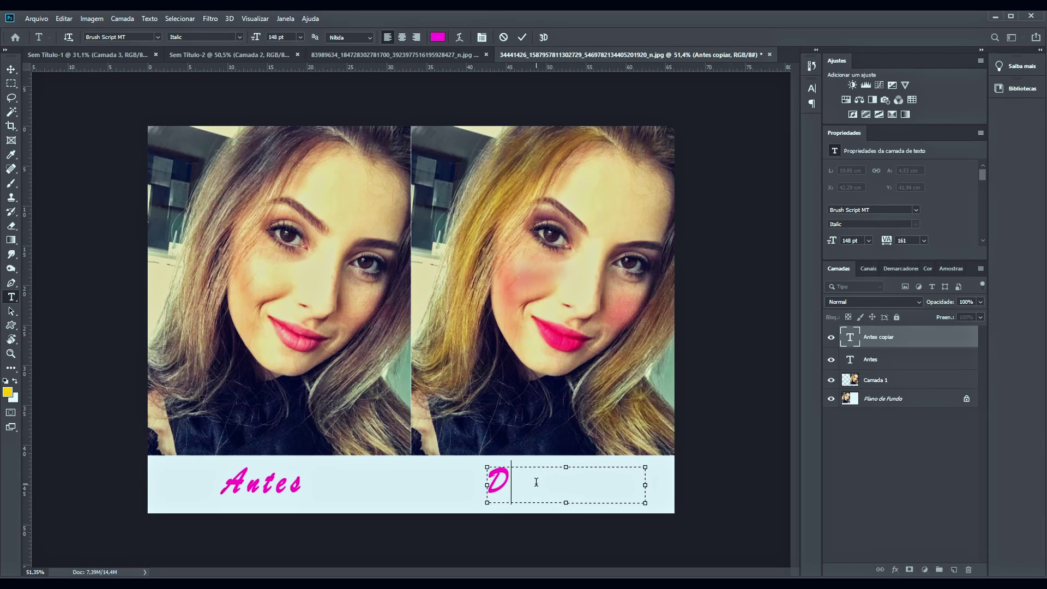
pyautogui.write('e pois')
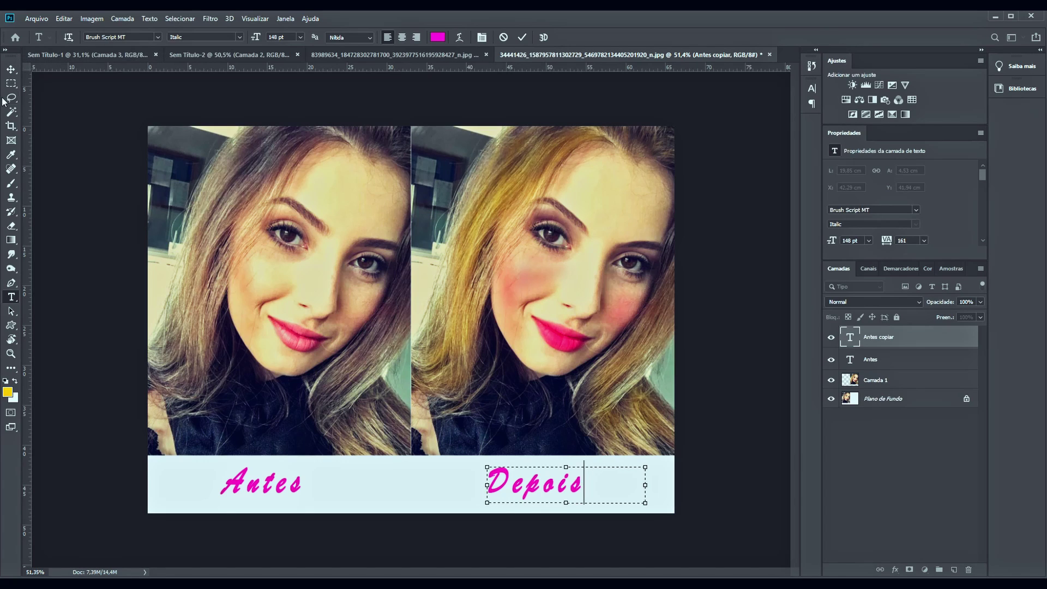
# Step: Color the 'Depois' text red-pink (d2375c) and nudge it into place
pyautogui.hotkey('ctrl', 'a')
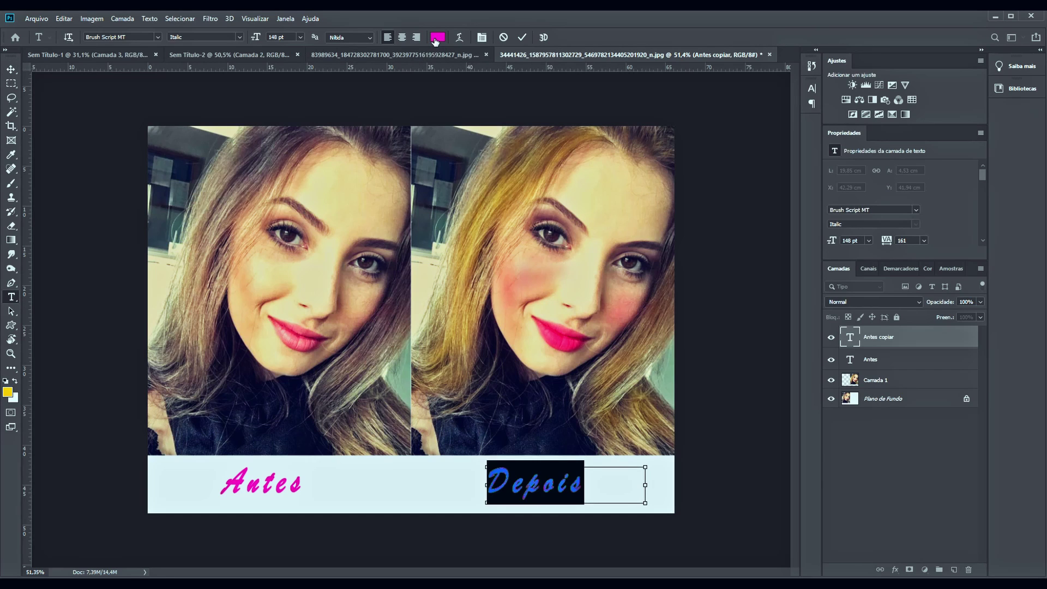
pyautogui.click(437, 37)
pyautogui.click(739, 180)
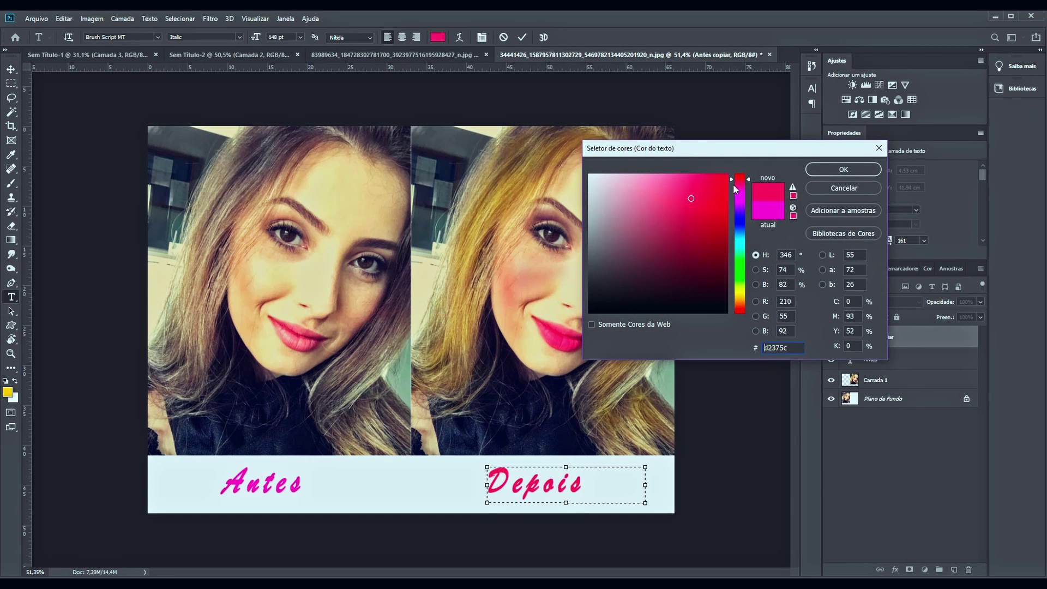
pyautogui.click(843, 169)
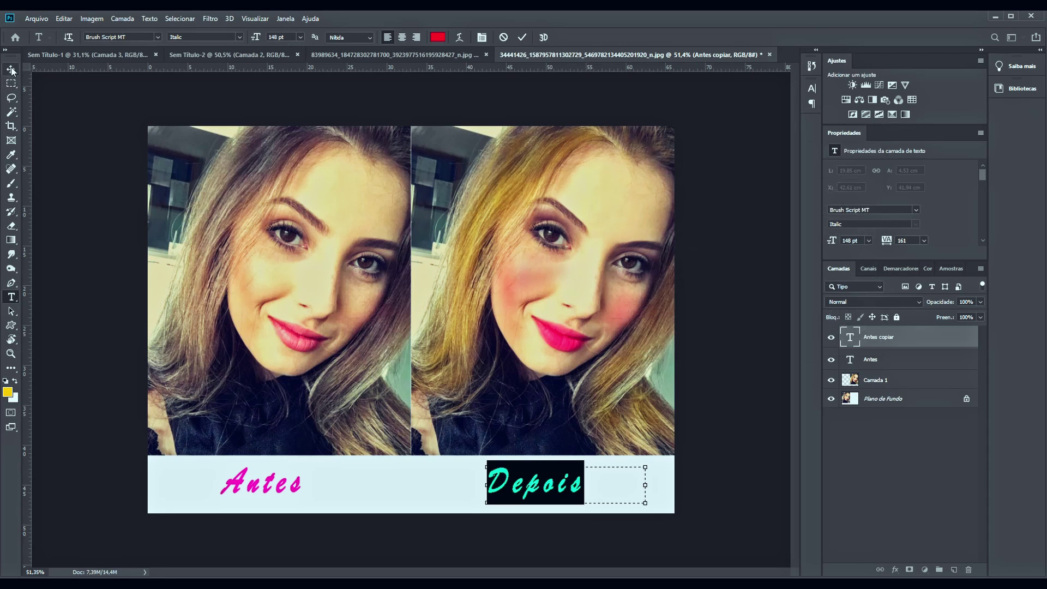
pyautogui.click(11, 69)
pyautogui.moveTo(518, 485); pyautogui.dragTo(519, 485)
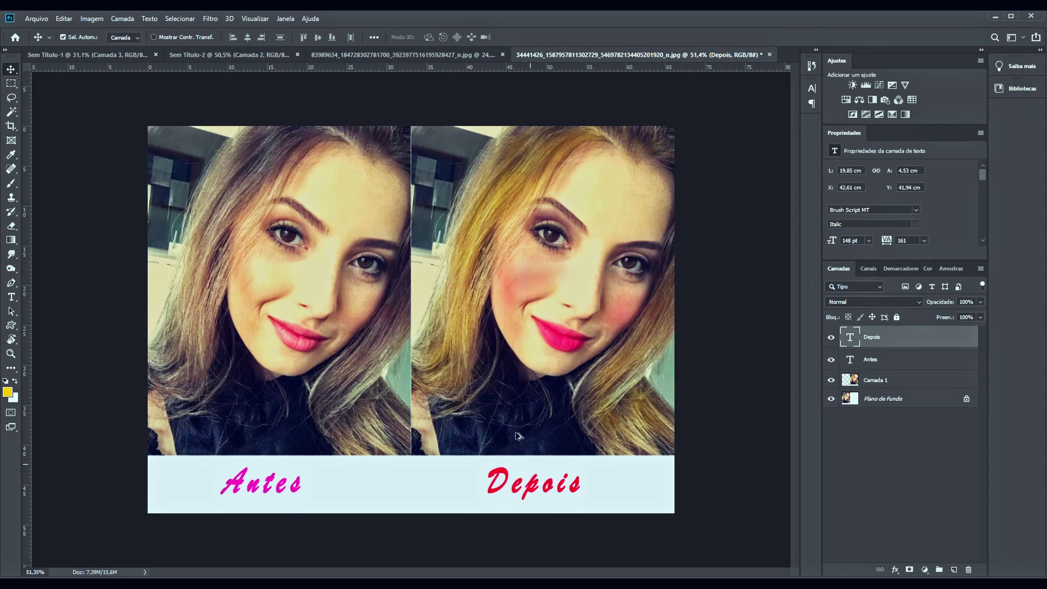
pyautogui.scroll(3, 534, 259)
pyautogui.scroll(-2, 535, 257)
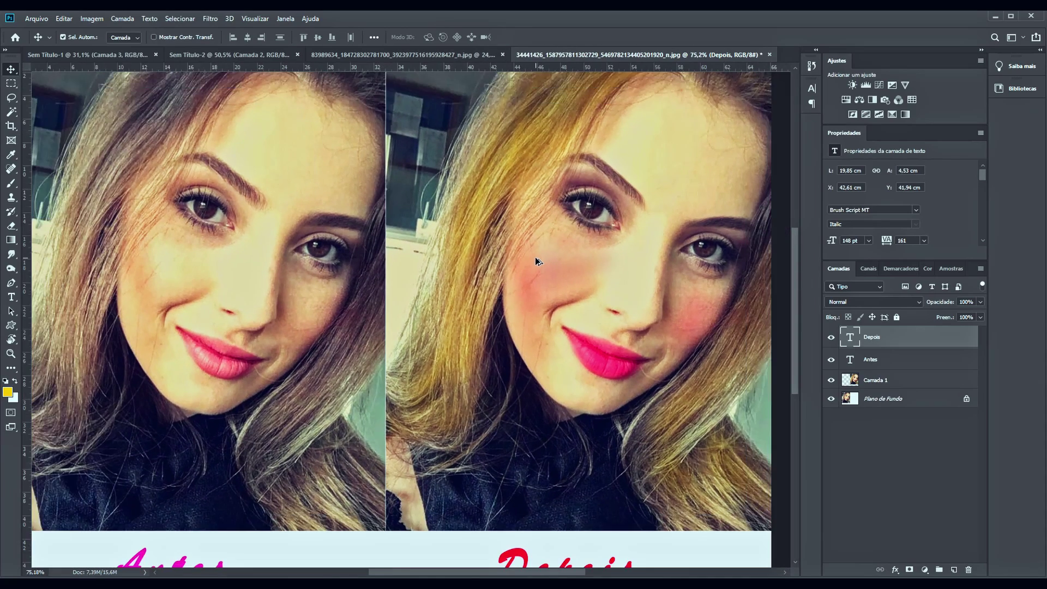
pyautogui.scroll(3, 535, 256)
pyautogui.moveTo(426, 187)
pyautogui.mouseDown()
pyautogui.moveTo(447, 247)
pyautogui.moveTo(200, 252)
pyautogui.moveTo(595, 223)
pyautogui.moveTo(440, 264)
pyautogui.mouseUp()
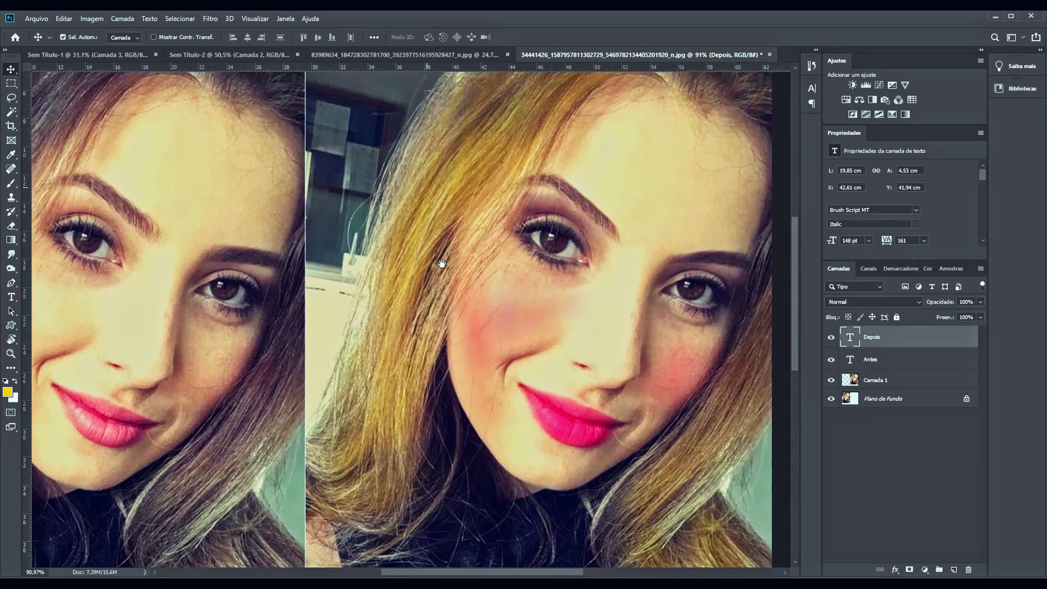
pyautogui.scroll(-3, 466, 263)
pyautogui.scroll(1, 466, 263)
pyautogui.scroll(-1, 466, 263)
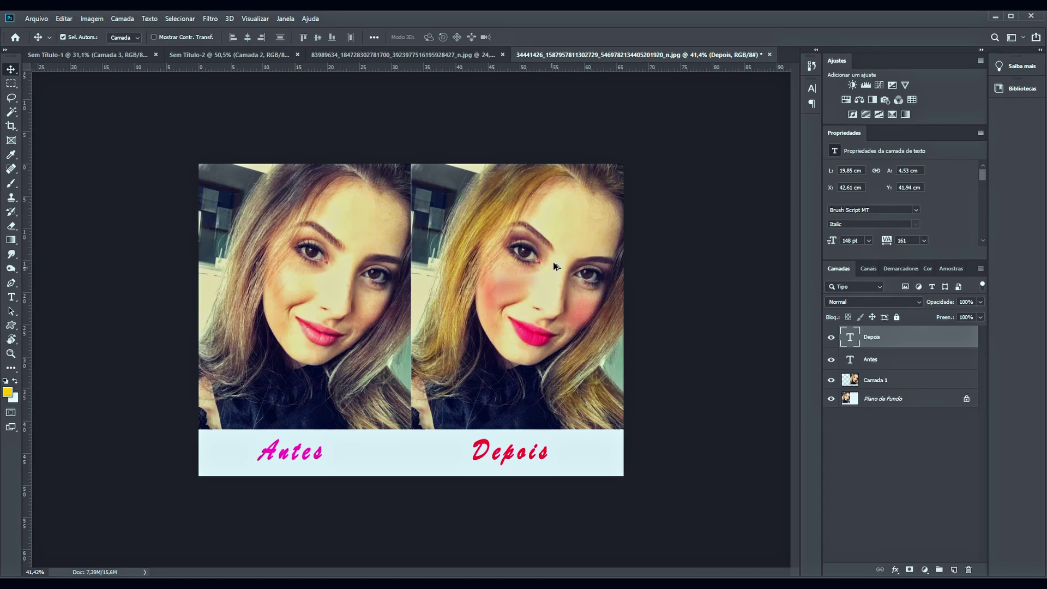
pyautogui.scroll(3, 565, 250)
pyautogui.scroll(3, 565, 250)
# Step: Add a new layer above the after photo and draw an oval selection around the iris
pyautogui.moveTo(672, 180); pyautogui.dragTo(561, 267)
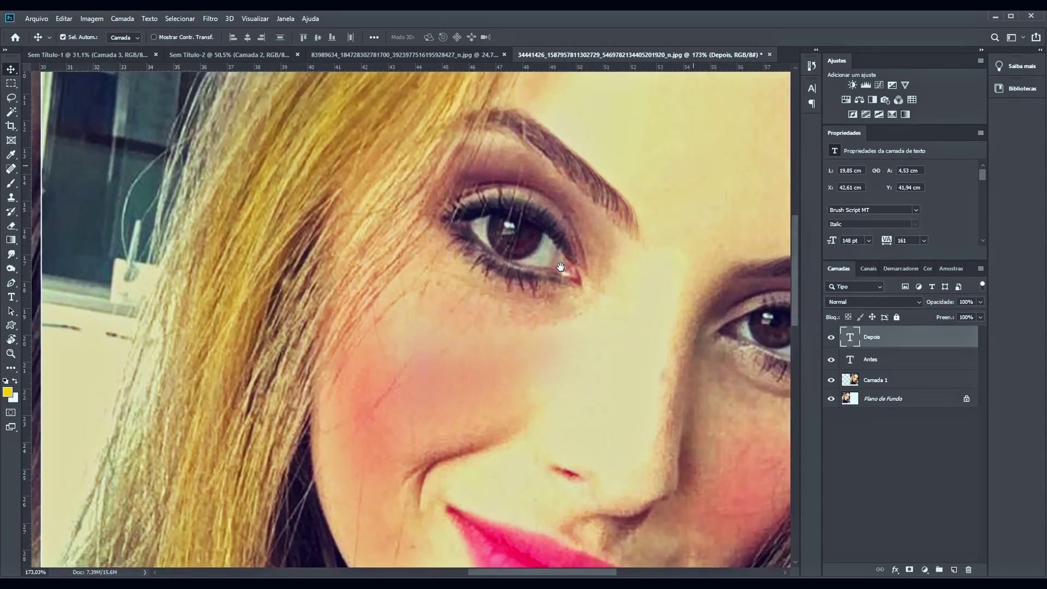
pyautogui.click(779, 388)
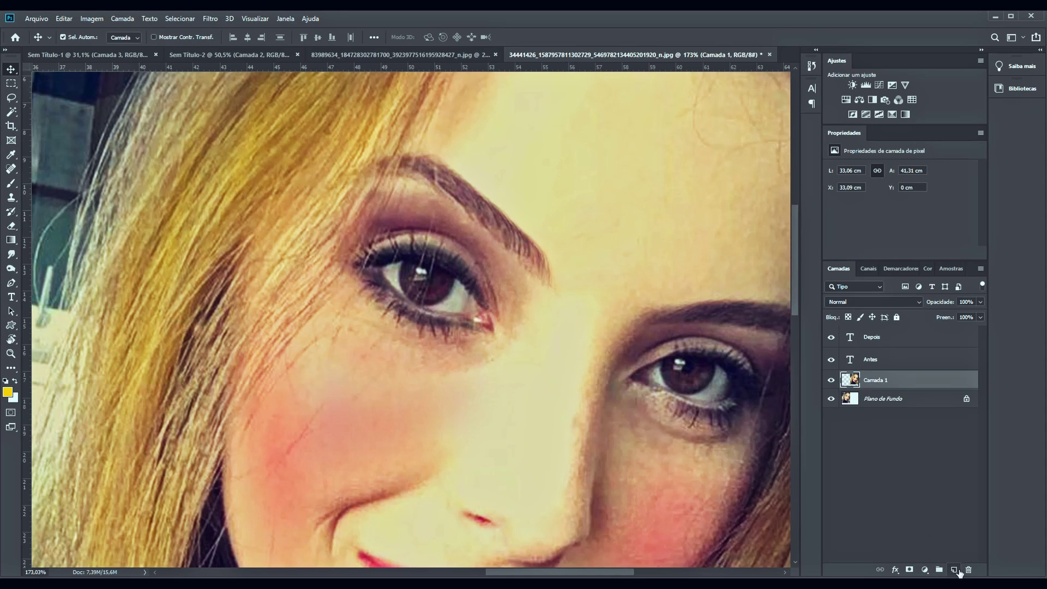
pyautogui.click(958, 570)
pyautogui.scroll(3, 476, 257)
pyautogui.moveTo(596, 287); pyautogui.dragTo(432, 204)
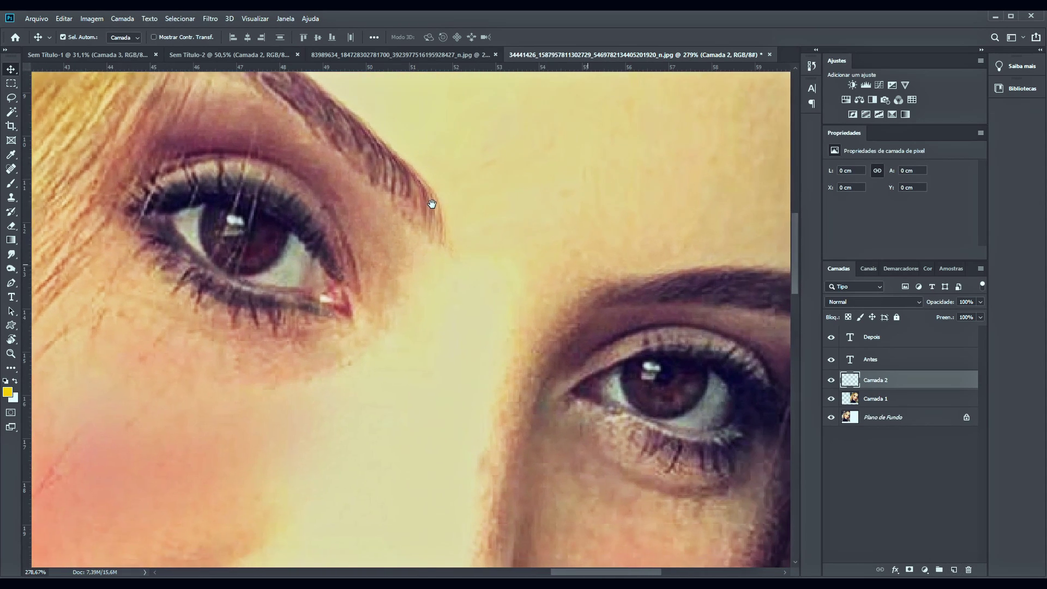
pyautogui.rightClick(11, 84)
pyautogui.click(60, 96)
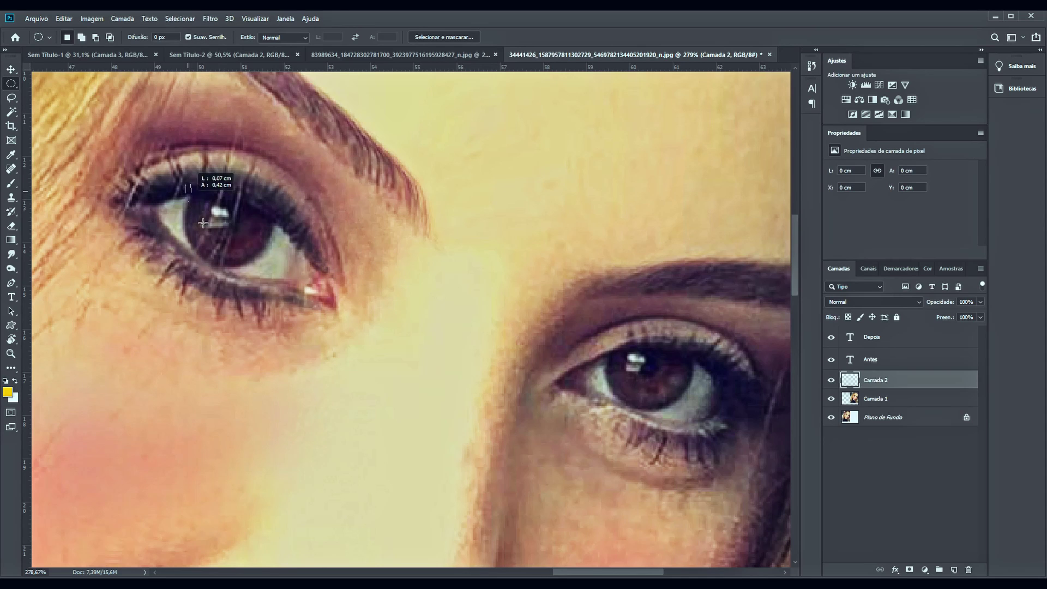
pyautogui.moveTo(203, 223); pyautogui.dragTo(268, 265)
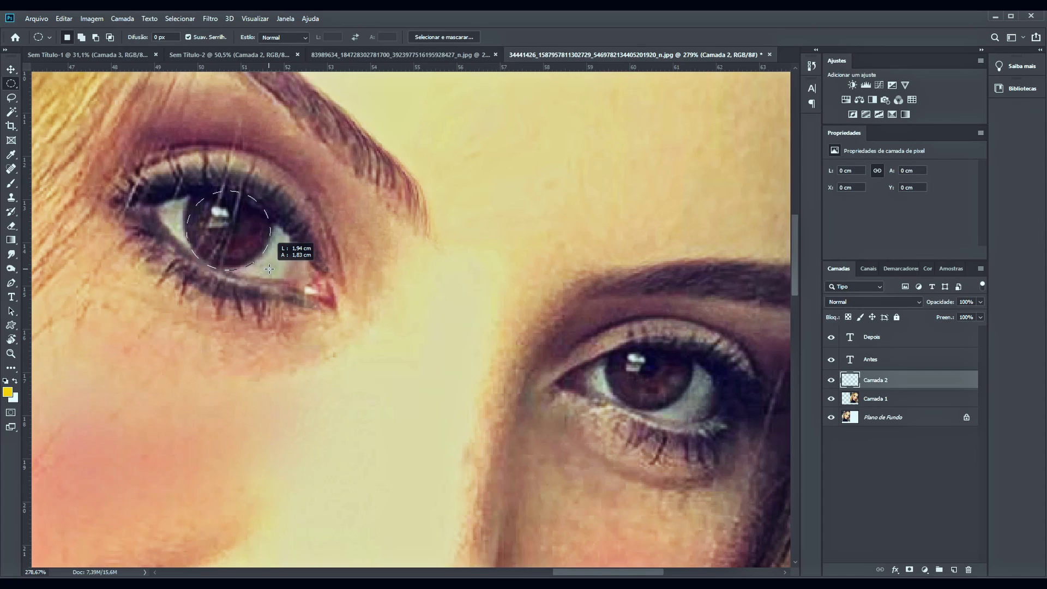
pyautogui.moveTo(268, 265); pyautogui.dragTo(272, 270)
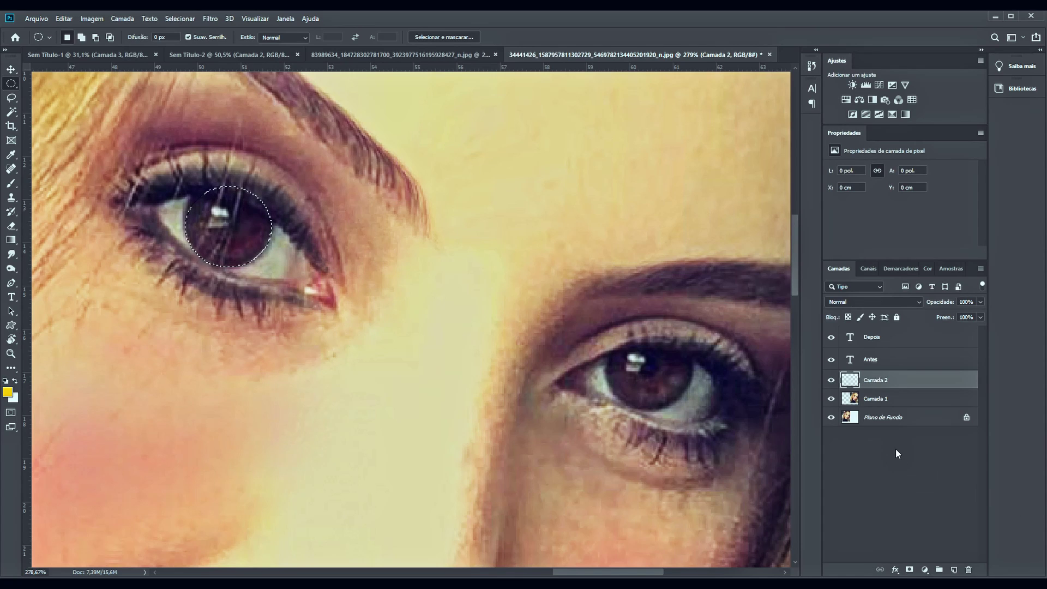
# Step: Fill the iris selection with bright green 1cf430
pyautogui.click(14, 396)
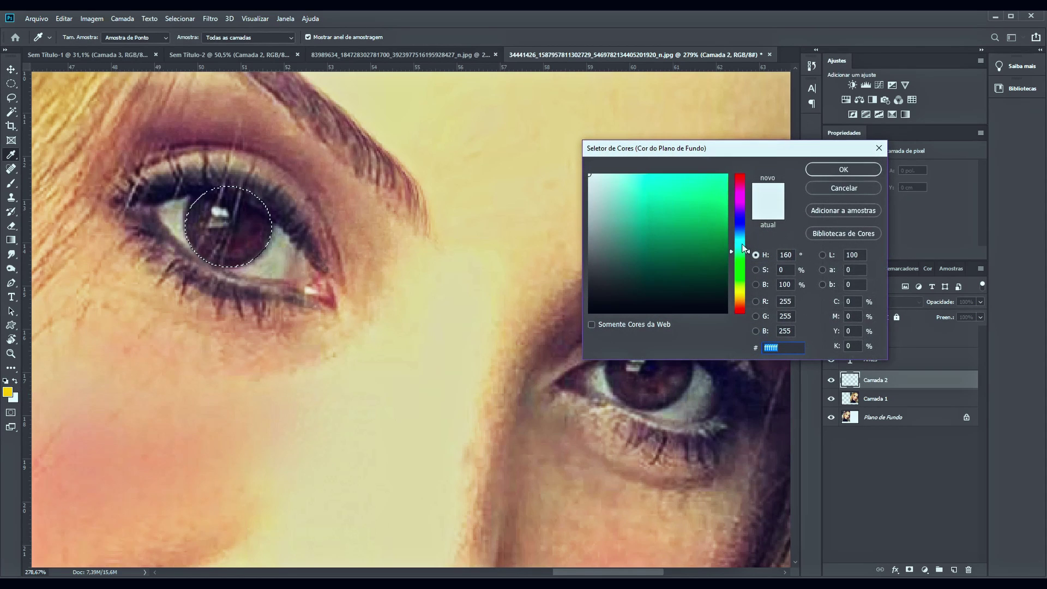
pyautogui.moveTo(743, 262); pyautogui.dragTo(743, 265)
pyautogui.moveTo(718, 188); pyautogui.dragTo(711, 180)
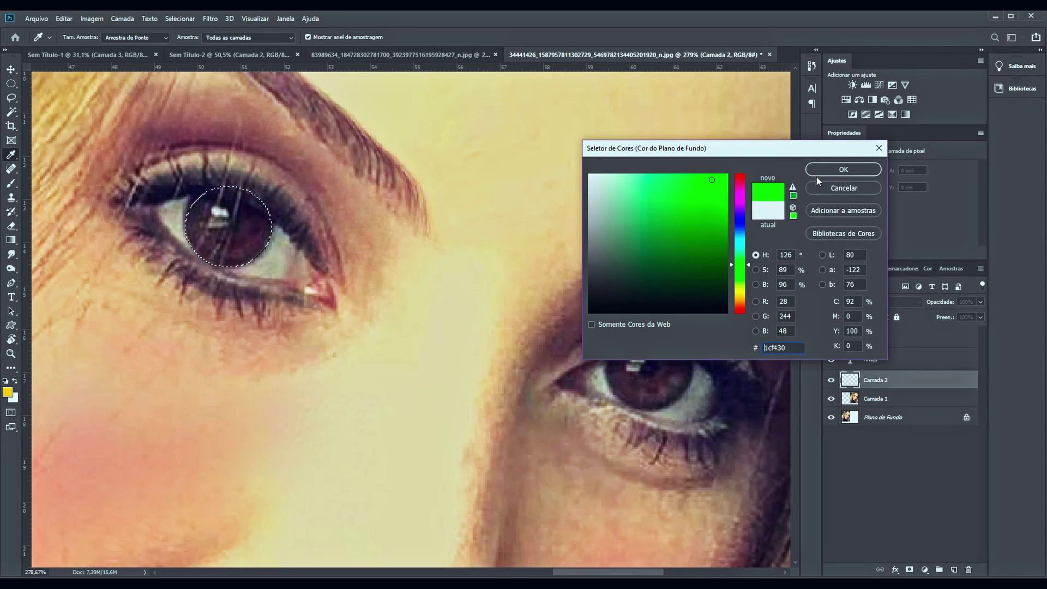
pyautogui.click(829, 171)
pyautogui.hotkey('ctrl', 'BackSpace')
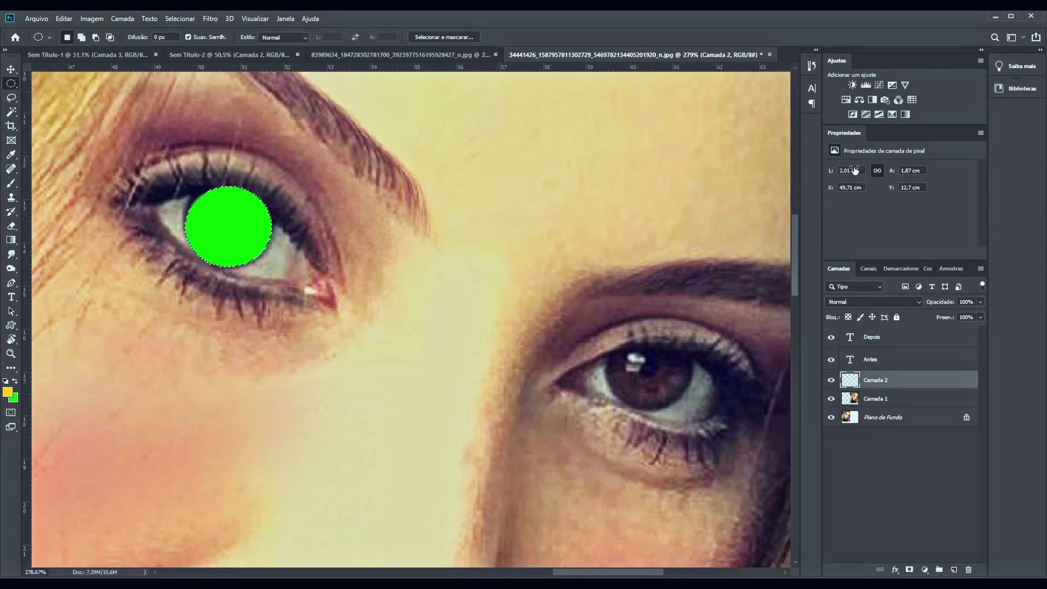
# Step: Lower the green layer's Fill to 40%
pyautogui.click(980, 317)
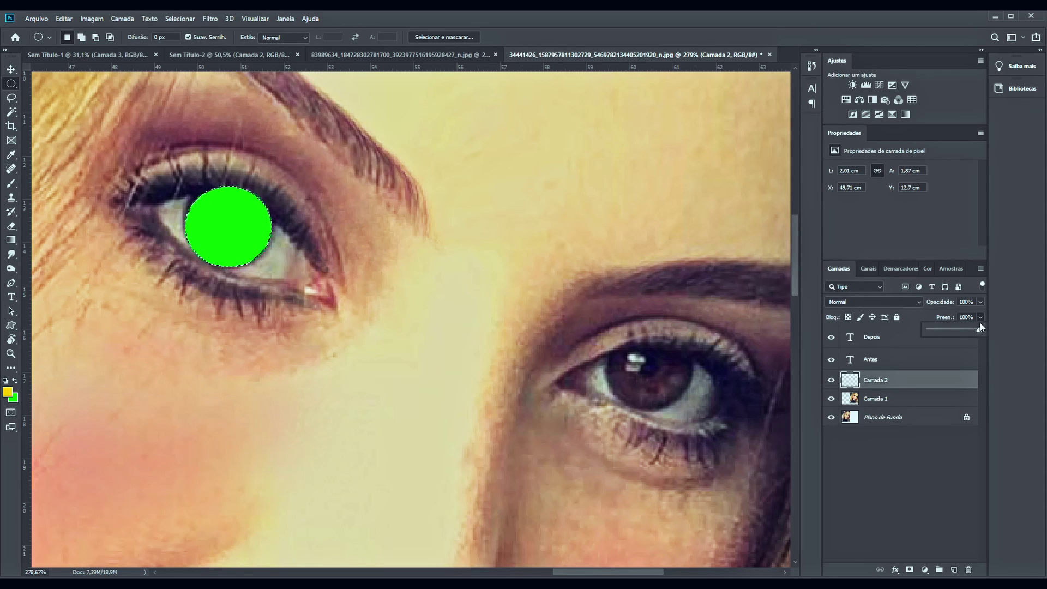
pyautogui.moveTo(974, 331); pyautogui.dragTo(949, 335)
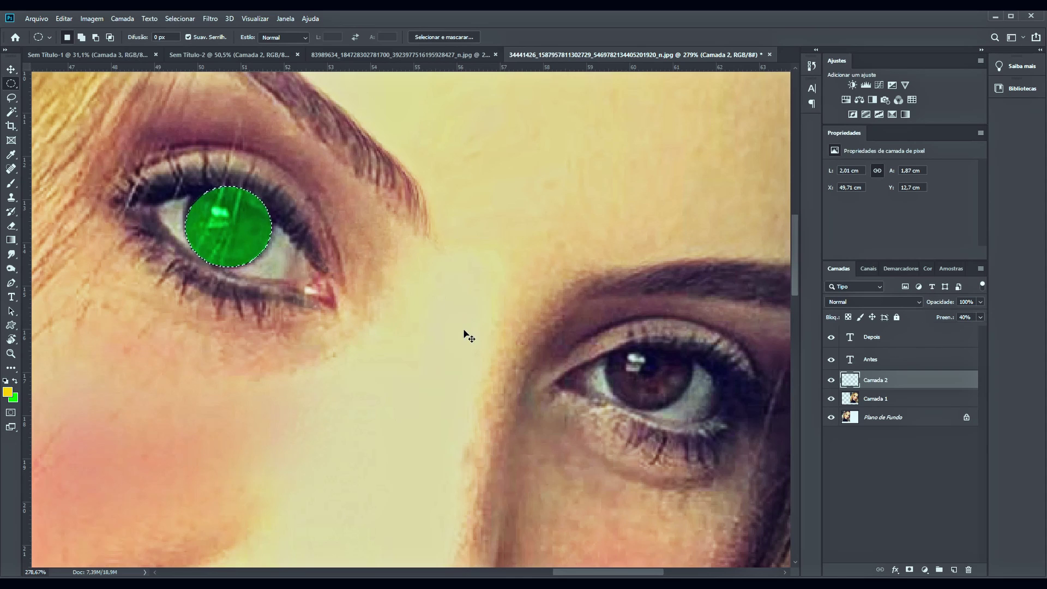
pyautogui.scroll(-3, 469, 336)
pyautogui.scroll(-2, 415, 317)
pyautogui.scroll(5, 358, 298)
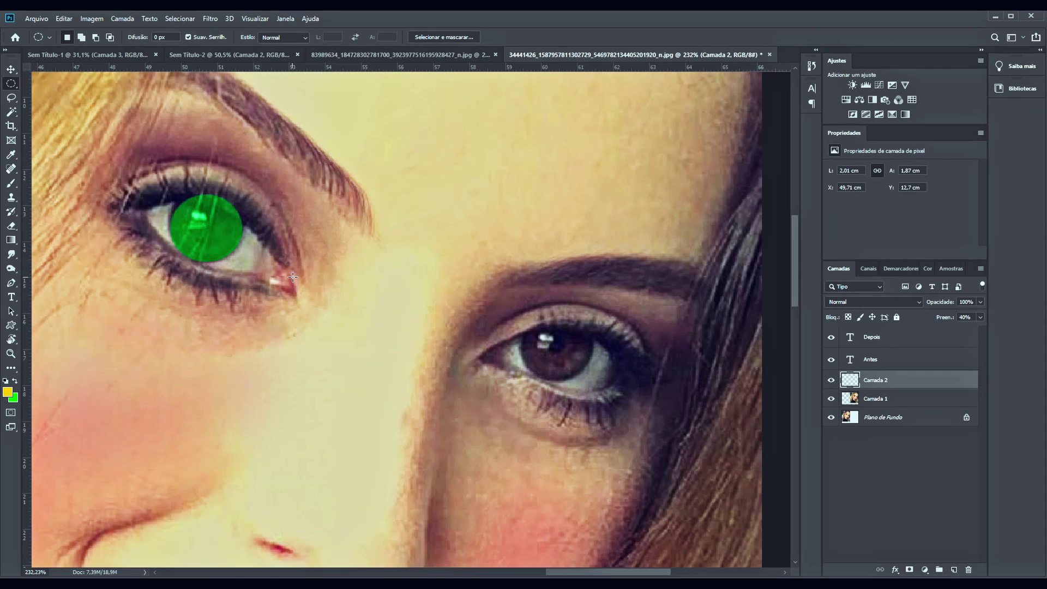
pyautogui.press('t')
pyautogui.moveTo(265, 194); pyautogui.dragTo(510, 345)
pyautogui.write('K')
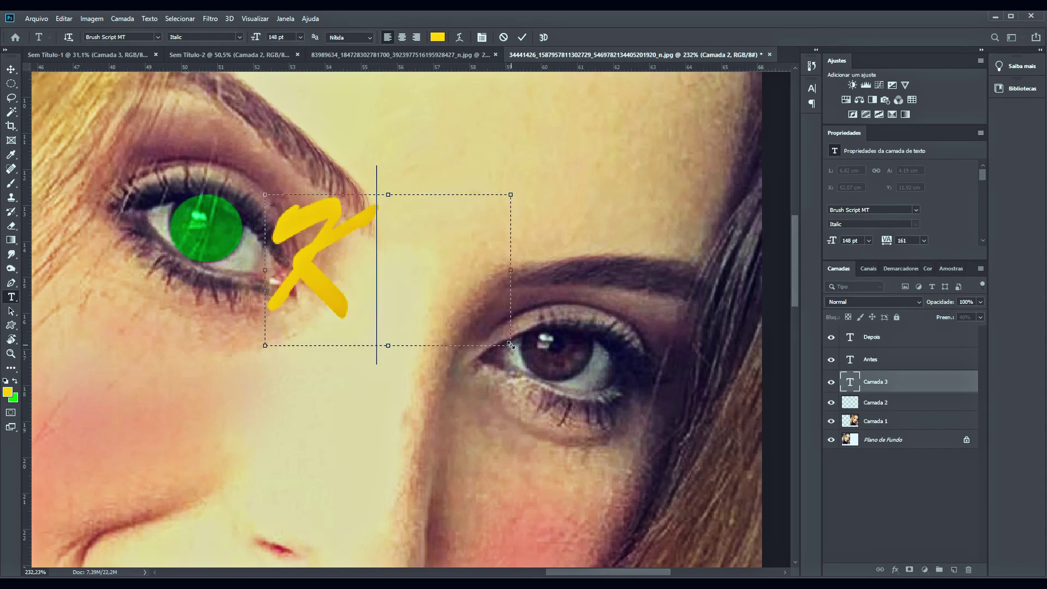
pyautogui.write('K')
pyautogui.hotkey('ctrl', 'a')
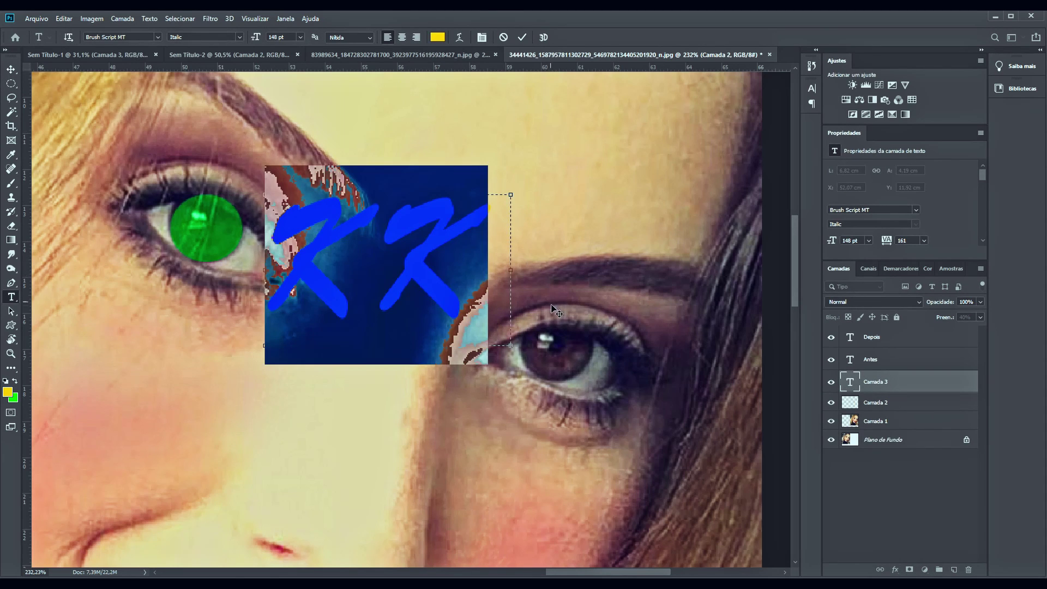
pyautogui.moveTo(510, 270); pyautogui.dragTo(638, 284)
pyautogui.click(437, 37)
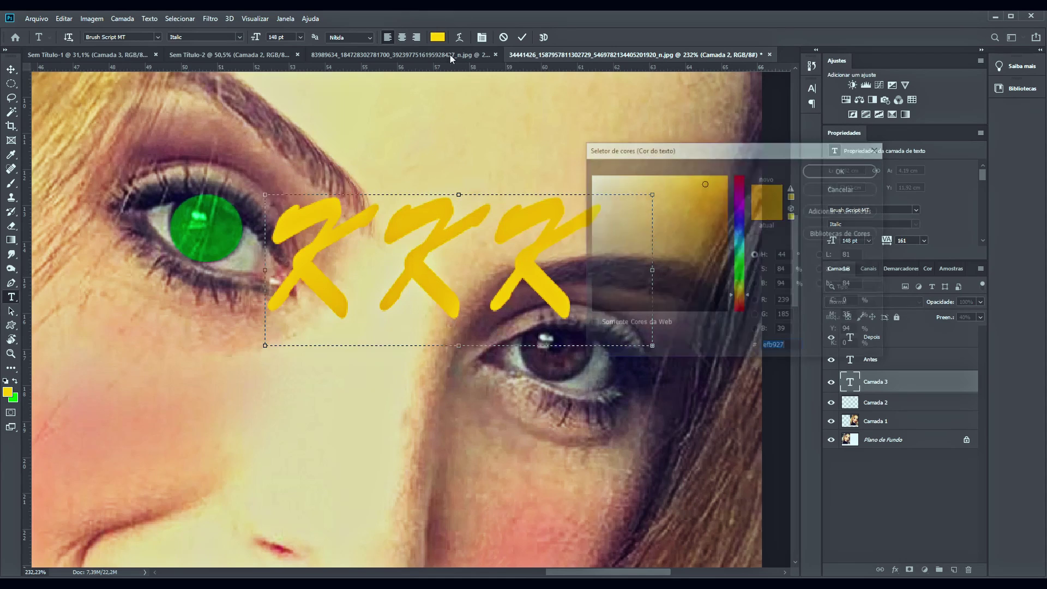
pyautogui.click(726, 311)
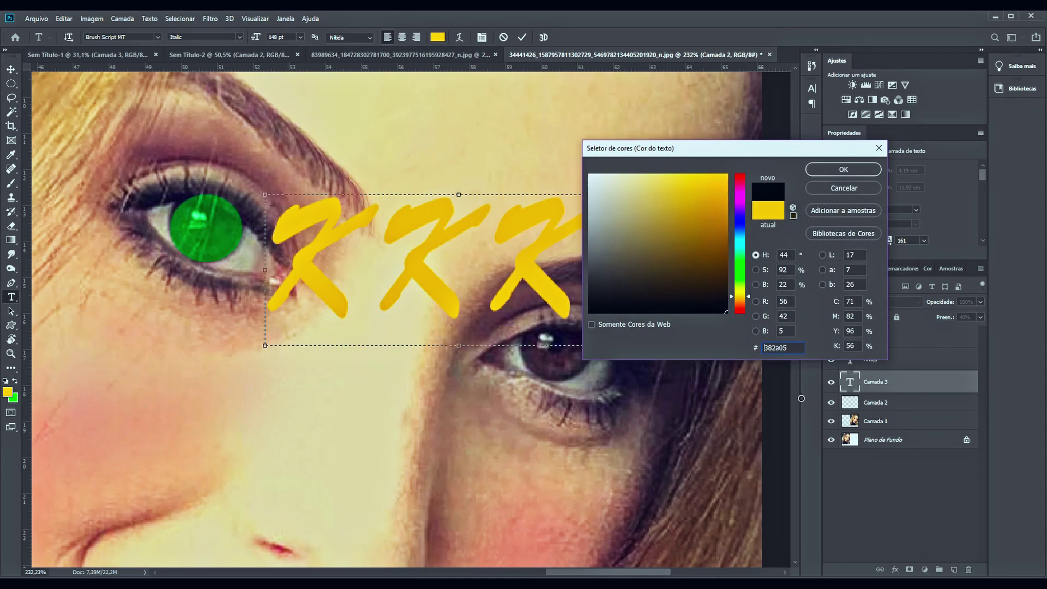
pyautogui.click(853, 169)
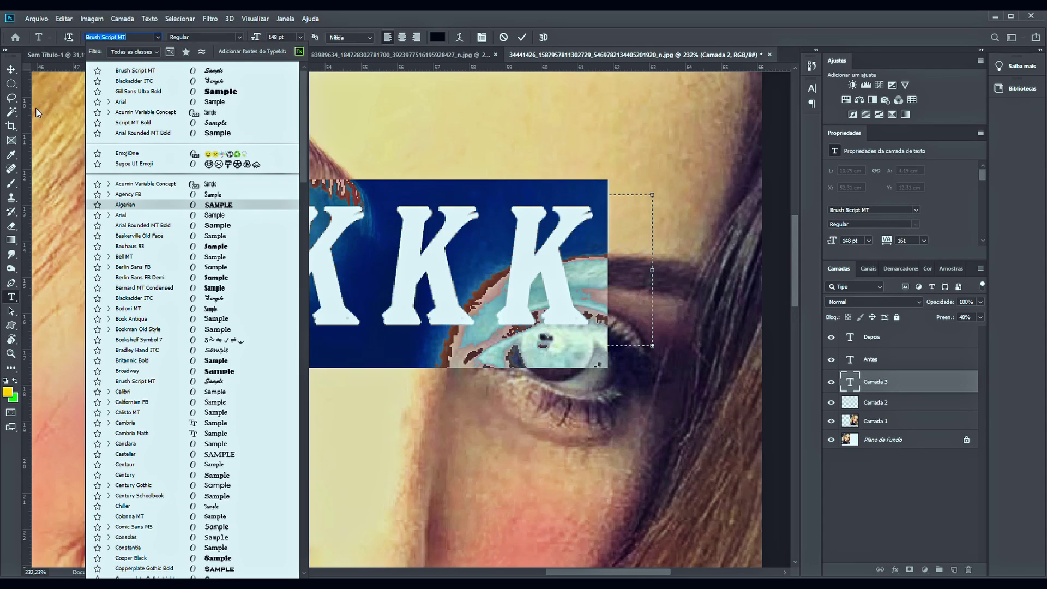
pyautogui.press('Escape')
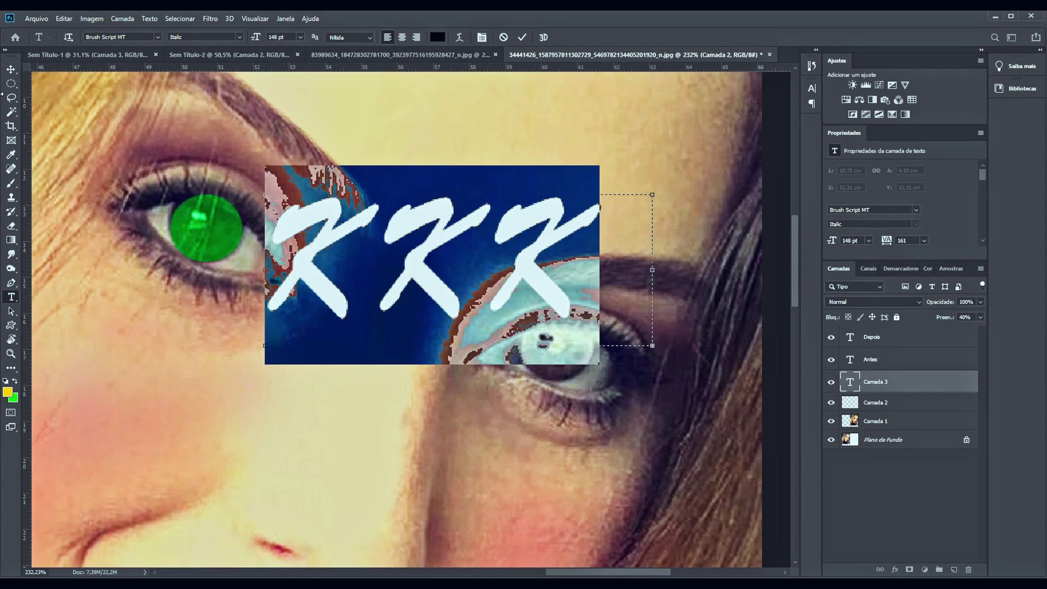
pyautogui.click(11, 69)
pyautogui.press('Delete')
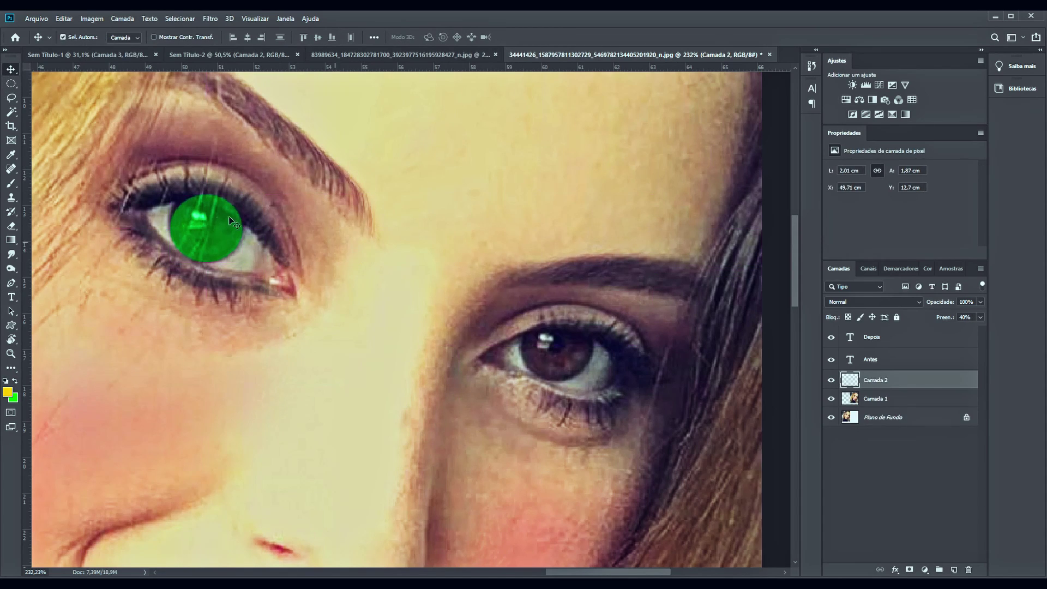
# Step: Remove the green circle fill while keeping the circular iris selection
pyautogui.moveTo(216, 234); pyautogui.dragTo(214, 234)
pyautogui.press('Delete')
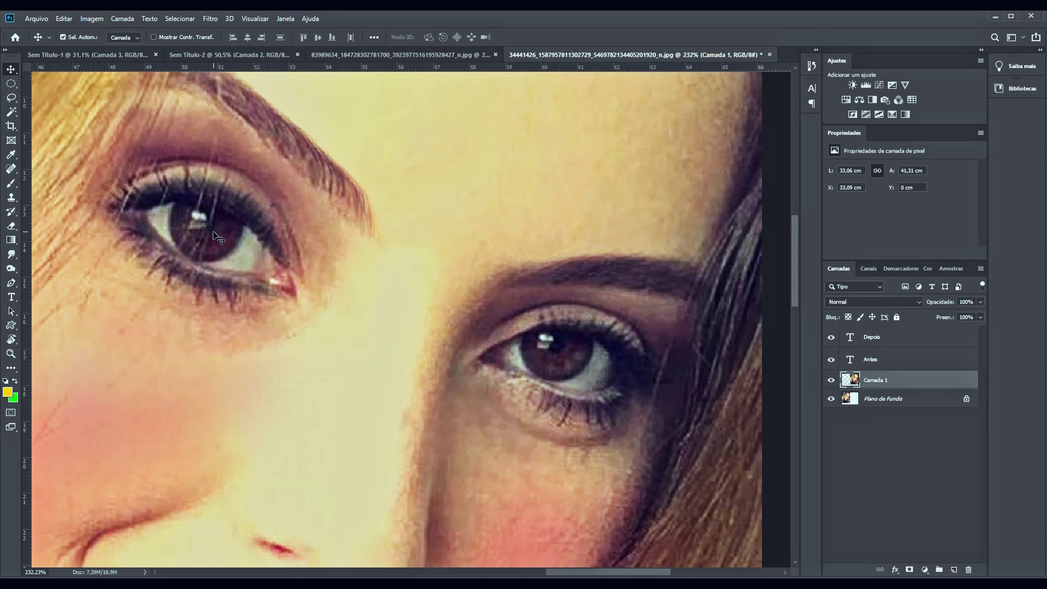
pyautogui.press('l')
pyautogui.moveTo(129, 150); pyautogui.dragTo(113, 150)
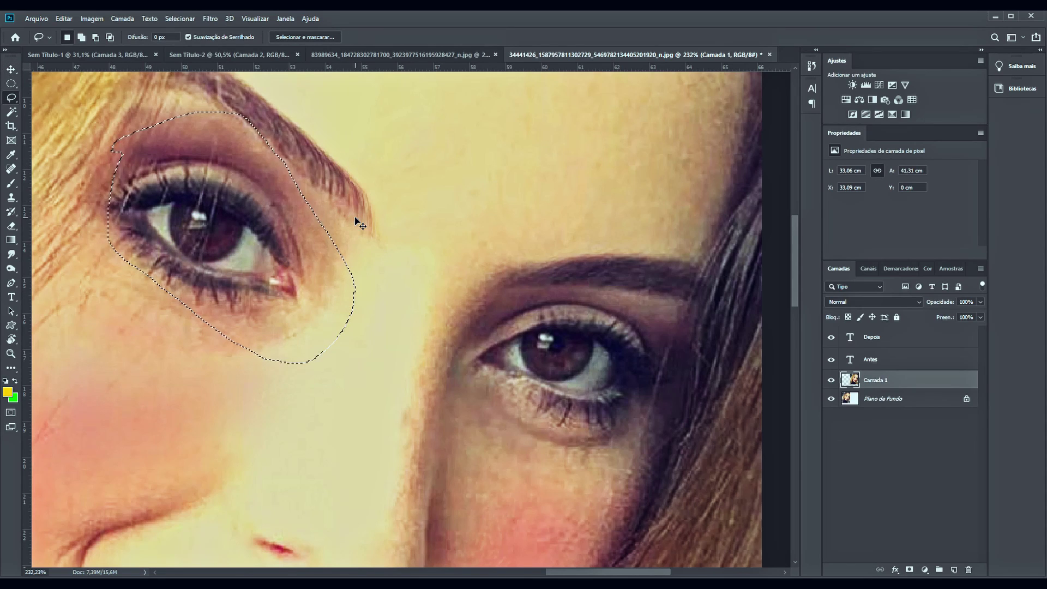
pyautogui.hotkey('ctrl', 'j')
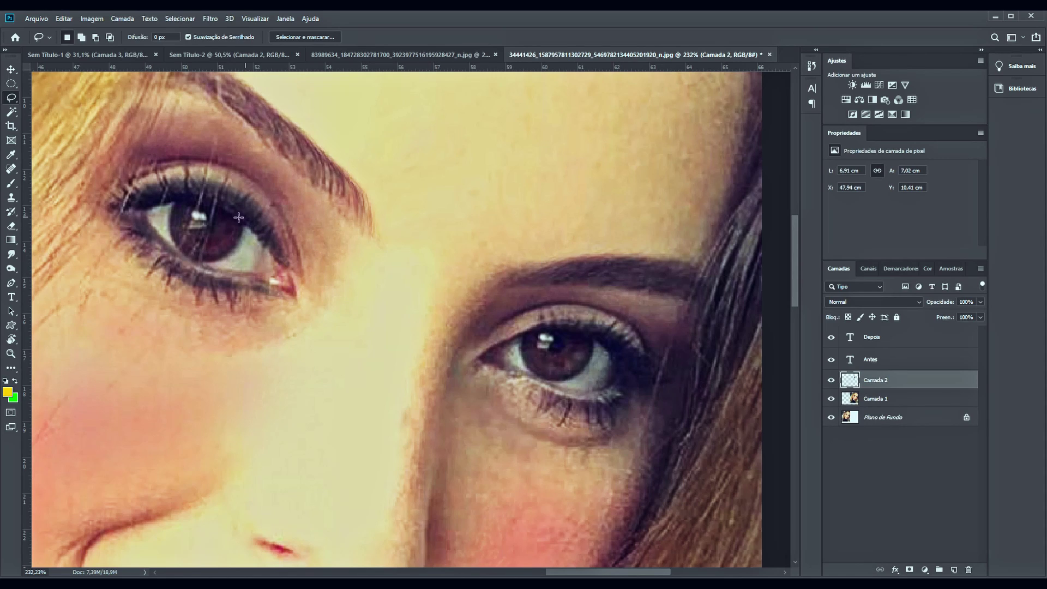
pyautogui.hotkey('ctrl', 'z')
pyautogui.hotkey('ctrl', 'z')
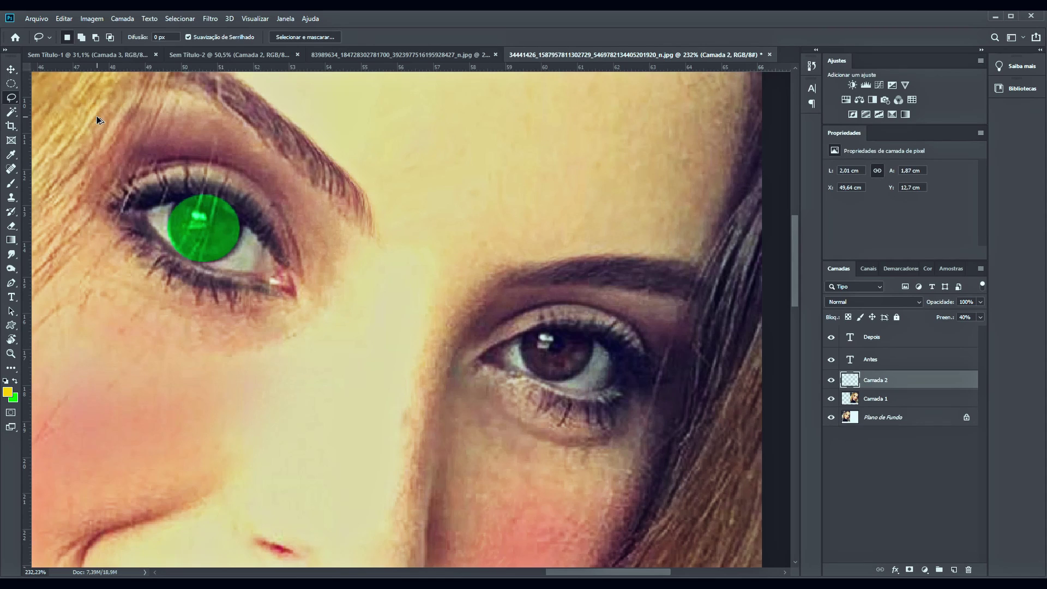
pyautogui.hotkey('ctrl', 'z')
pyautogui.hotkey('ctrl', 'z')
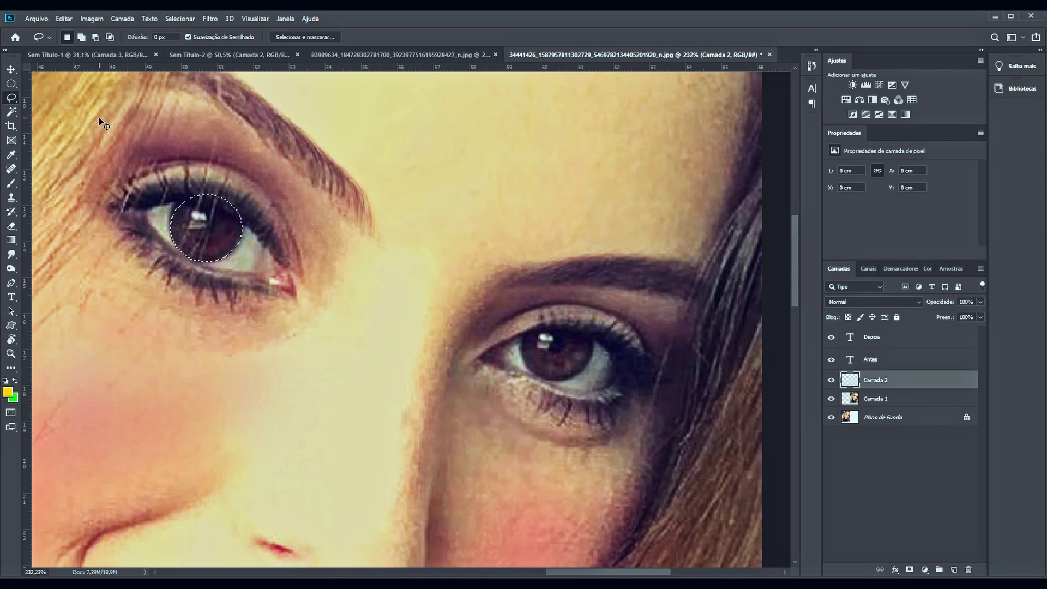
# Step: Copy the iris from Camada 1 onto its own new layer
pyautogui.hotkey('ctrl', 'j')
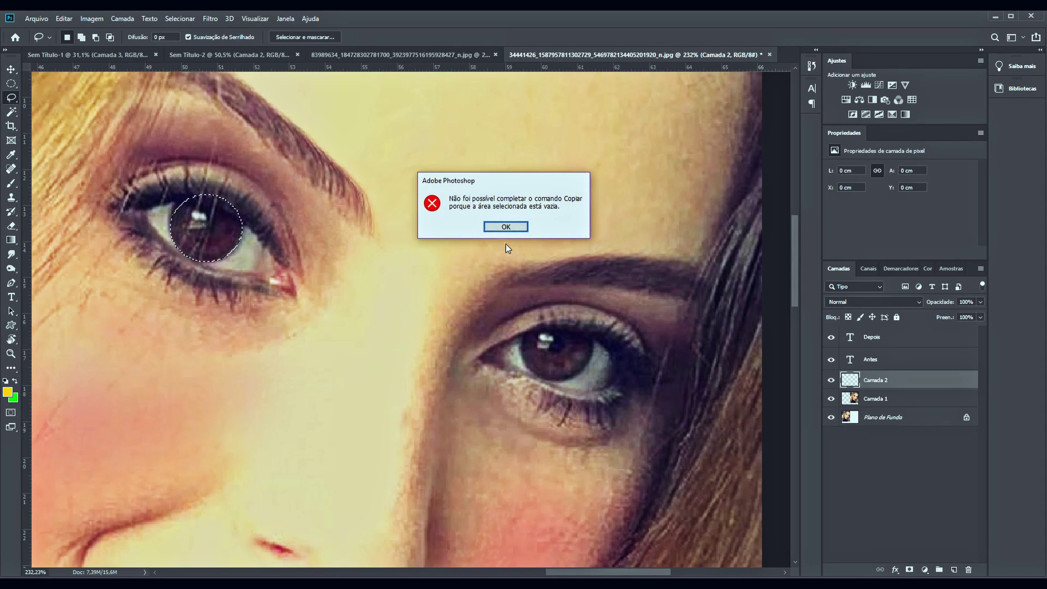
pyautogui.click(513, 228)
pyautogui.click(869, 400)
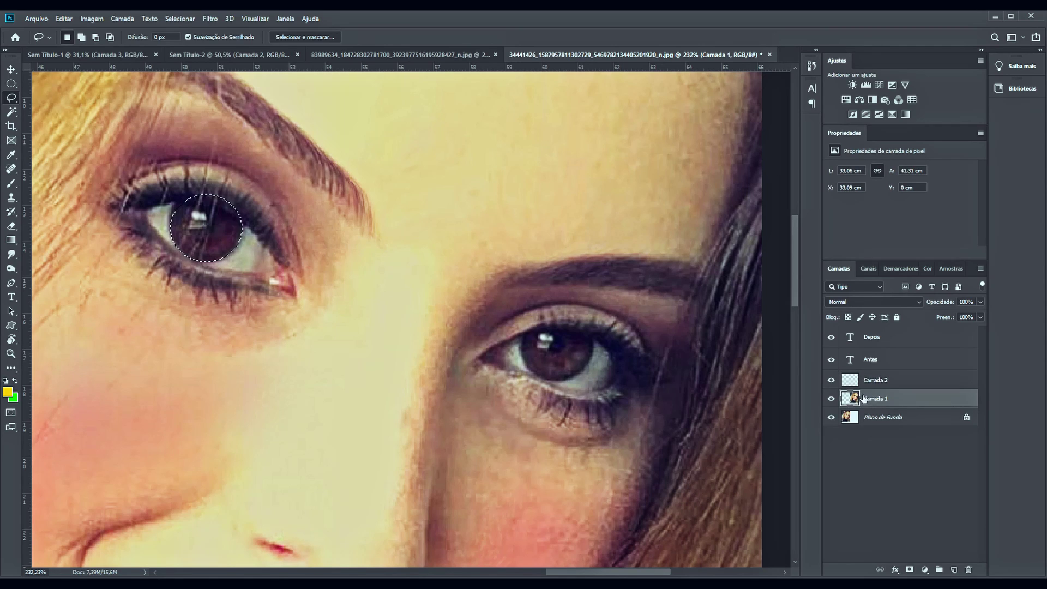
pyautogui.hotkey('ctrl', 'j')
pyautogui.hotkey('ctrl', 'u')
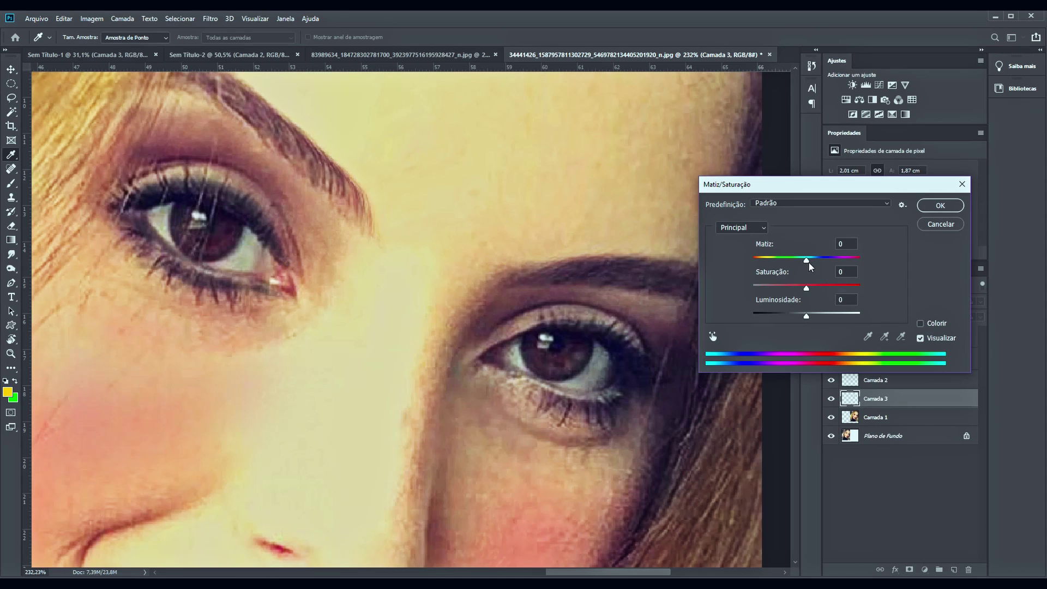
# Step: Colorize the copied iris with Hue 123 and Saturation +50
pyautogui.moveTo(807, 262); pyautogui.dragTo(773, 260)
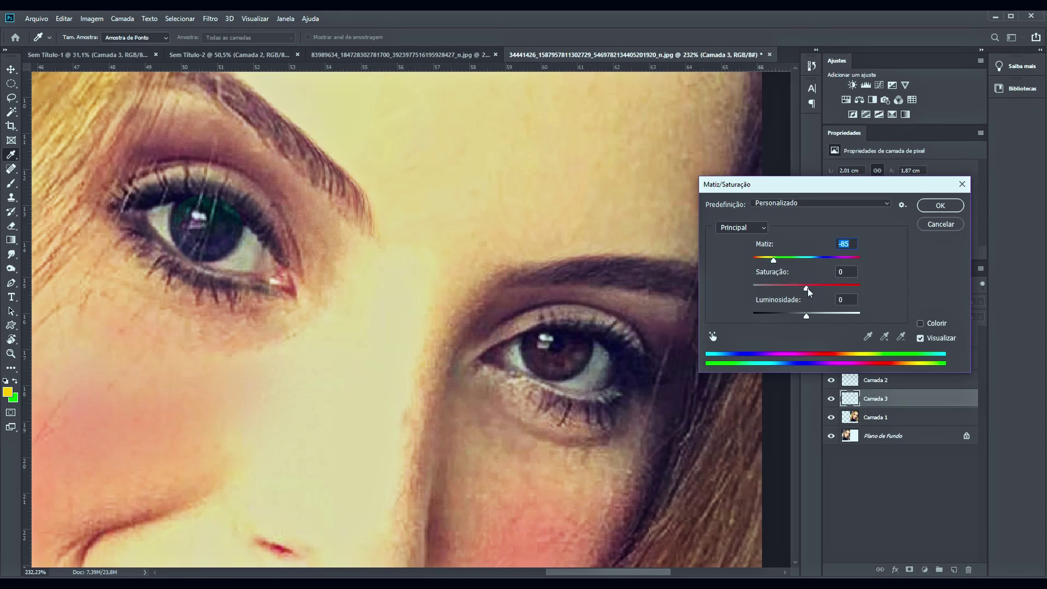
pyautogui.click(920, 324)
pyautogui.moveTo(785, 285)
pyautogui.mouseDown()
pyautogui.moveTo(813, 291)
pyautogui.moveTo(791, 263)
pyautogui.mouseUp()
pyautogui.click(793, 263)
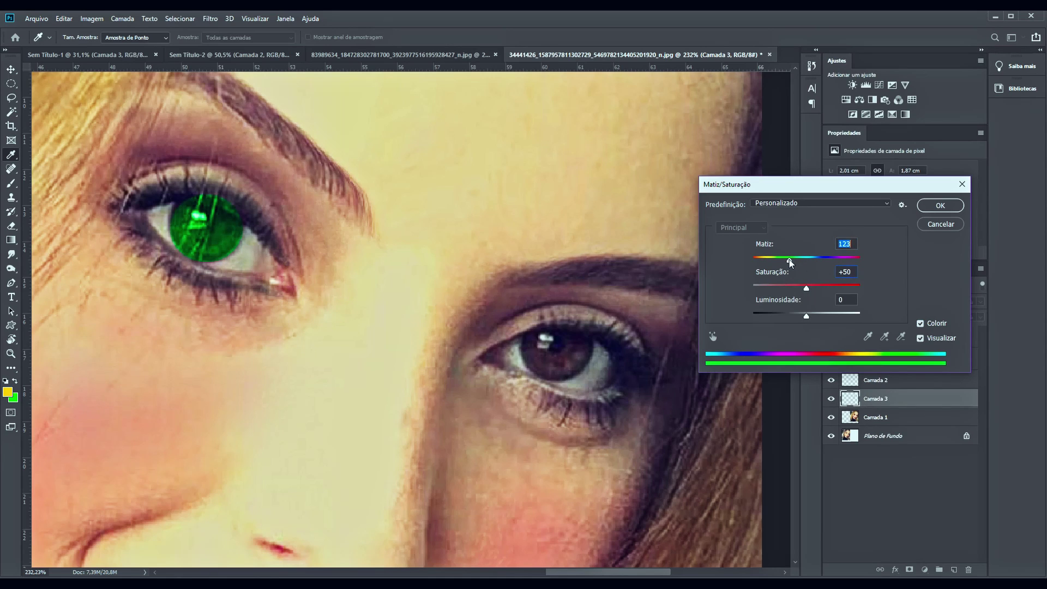
pyautogui.click(941, 206)
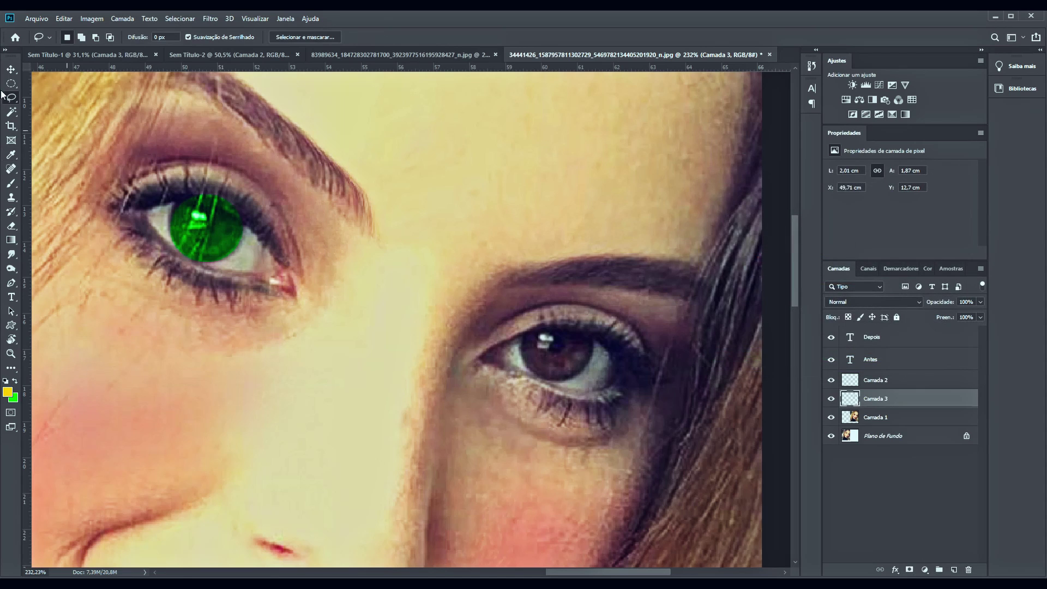
pyautogui.press('v')
pyautogui.scroll(3, 198, 200)
# Step: Set up the Eraser with an 11 px brush at 58% opacity
pyautogui.scroll(1, 197, 199)
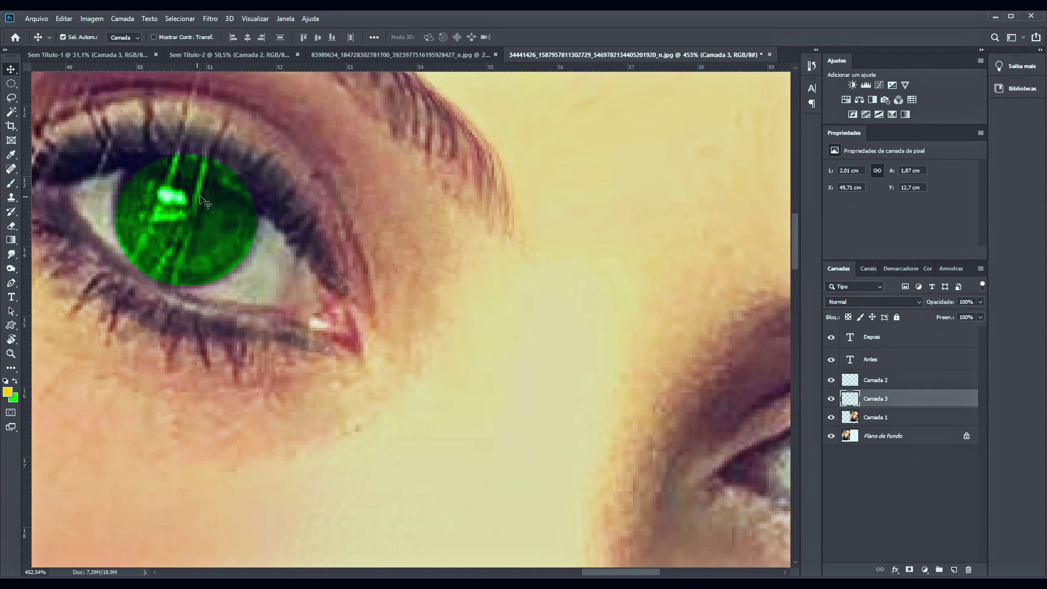
pyautogui.click(18, 224)
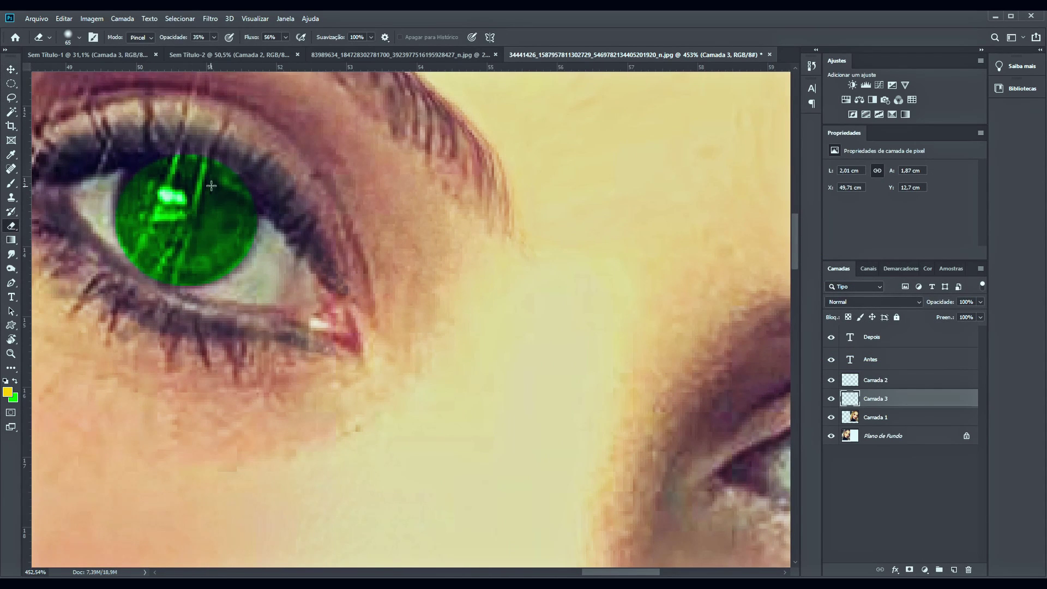
pyautogui.rightClick(233, 165)
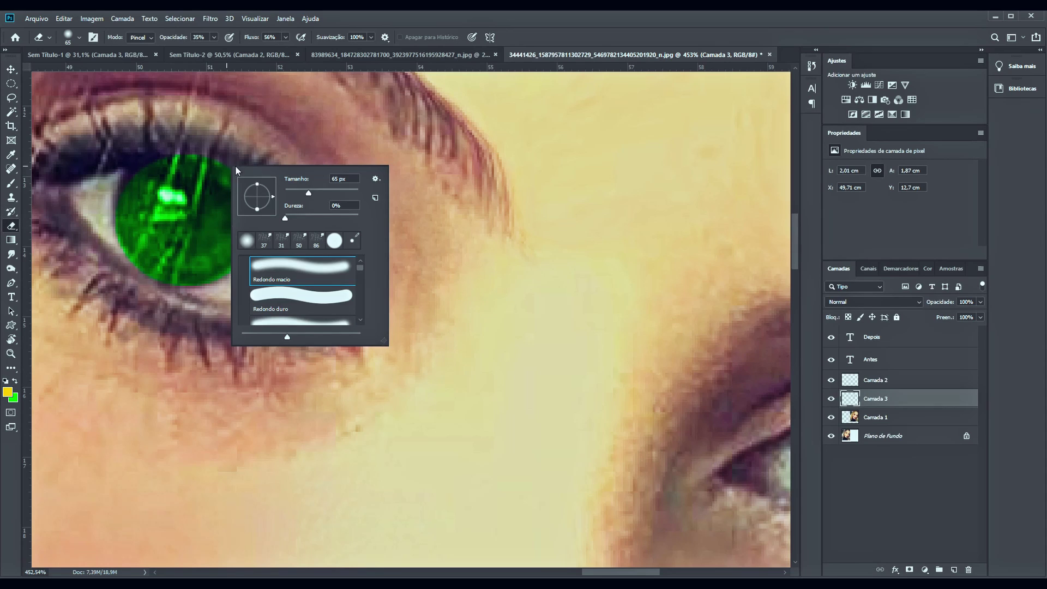
pyautogui.click(308, 191)
pyautogui.click(289, 190)
pyautogui.click(201, 156)
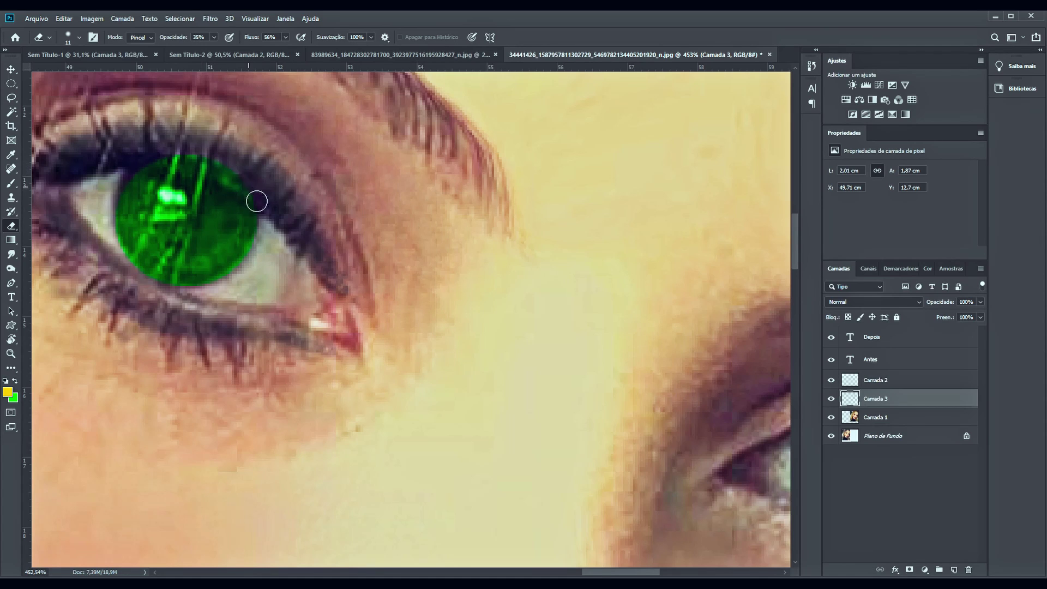
pyautogui.click(216, 38)
pyautogui.click(236, 183)
# Step: Raise eraser opacity to 78% and erase the green streak over the lashes
pyautogui.scroll(2, 187, 221)
pyautogui.rightClick(193, 205)
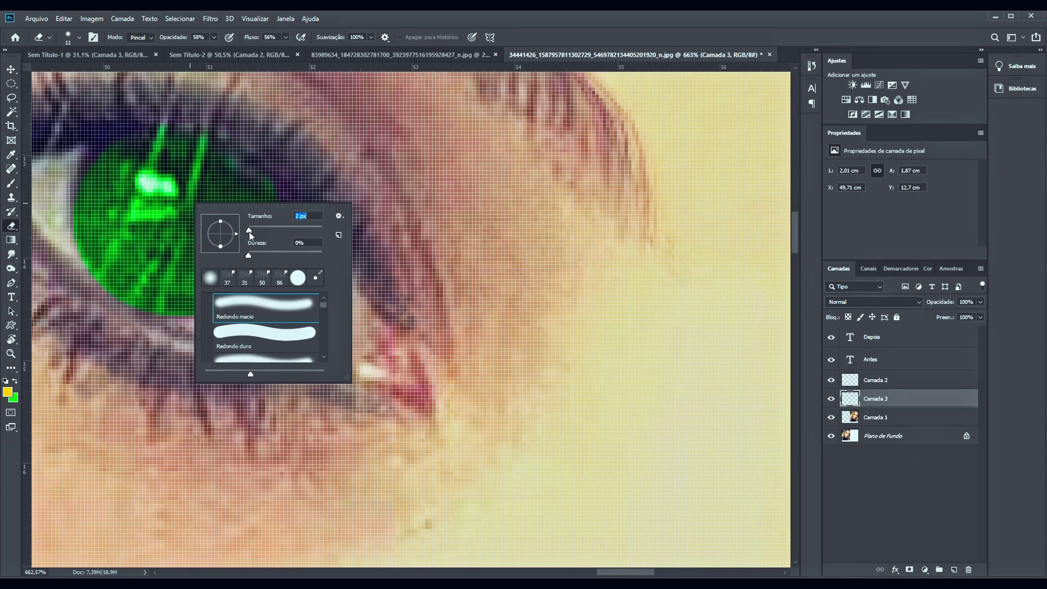
pyautogui.press('Return')
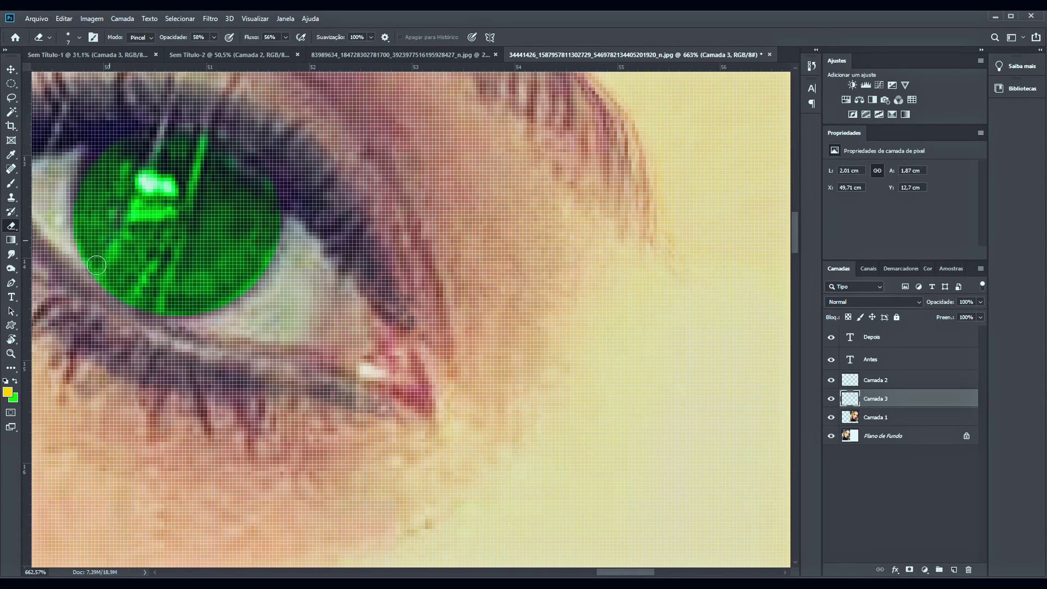
pyautogui.click(287, 37)
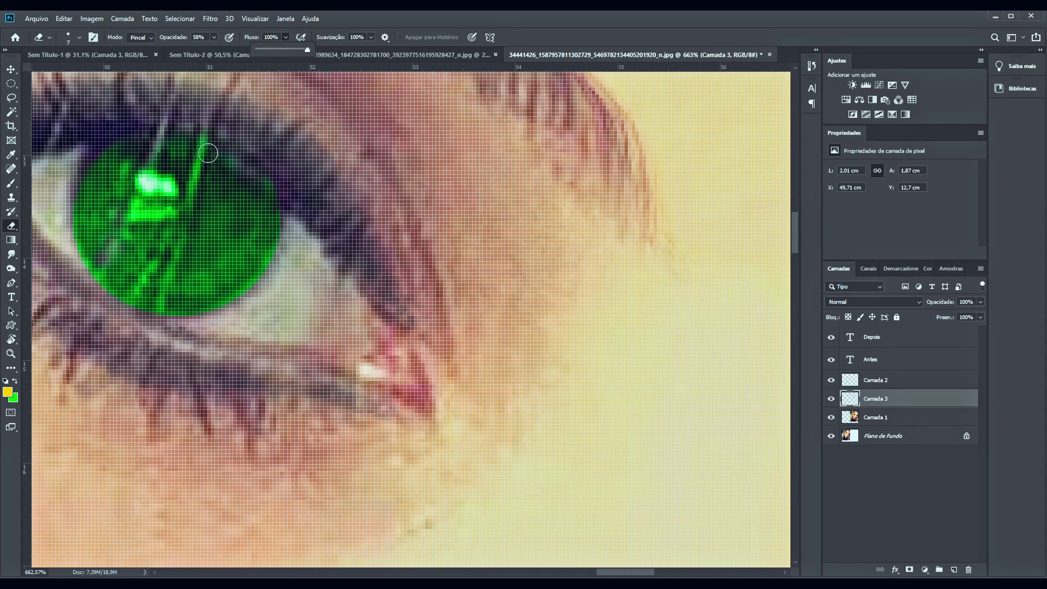
pyautogui.click(214, 37)
pyautogui.moveTo(221, 47); pyautogui.dragTo(225, 49)
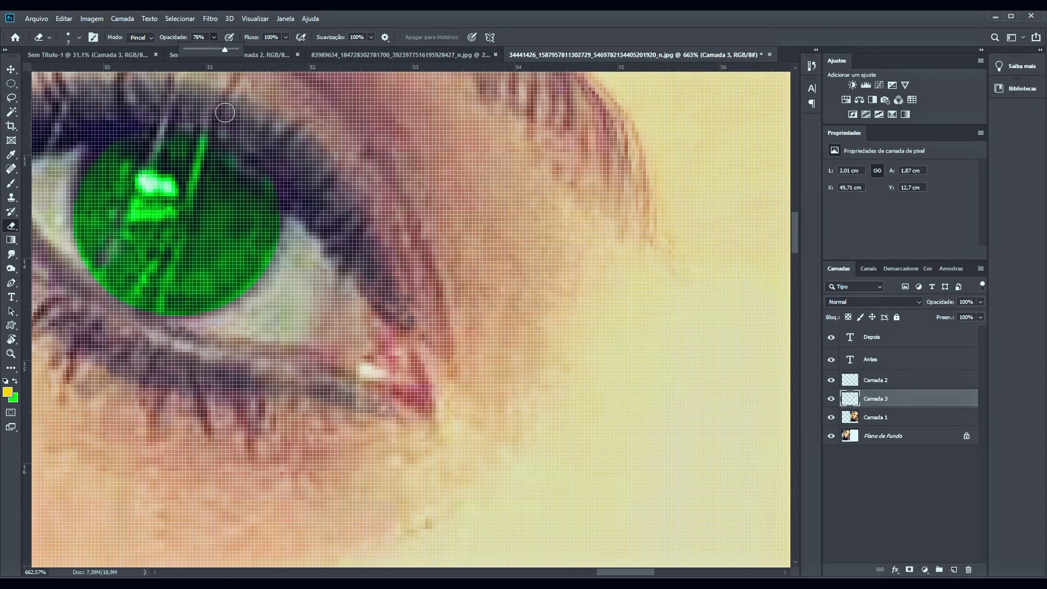
pyautogui.moveTo(198, 143); pyautogui.dragTo(173, 286)
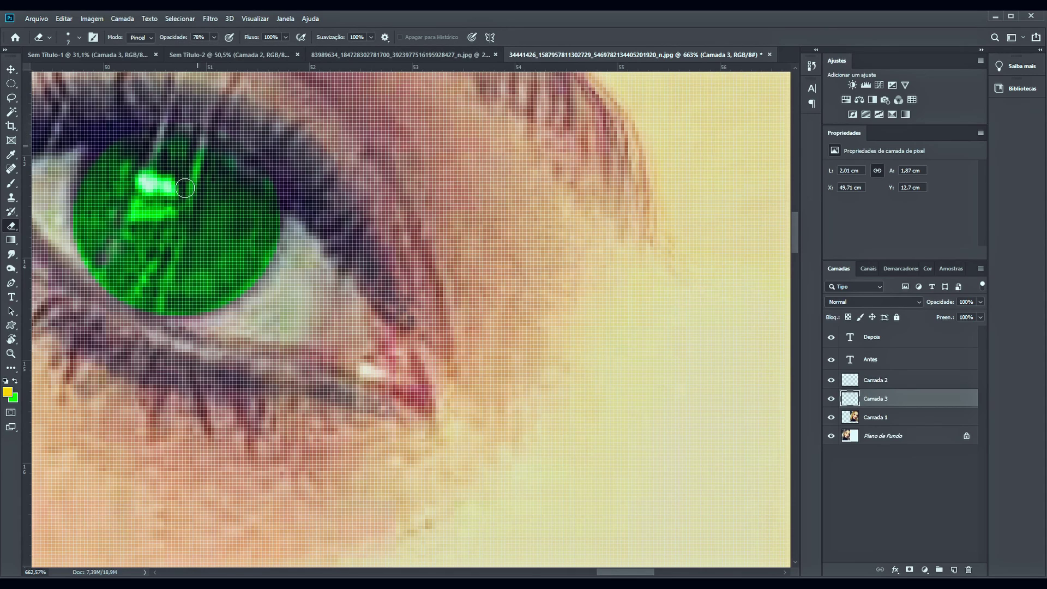
pyautogui.scroll(-5, 173, 286)
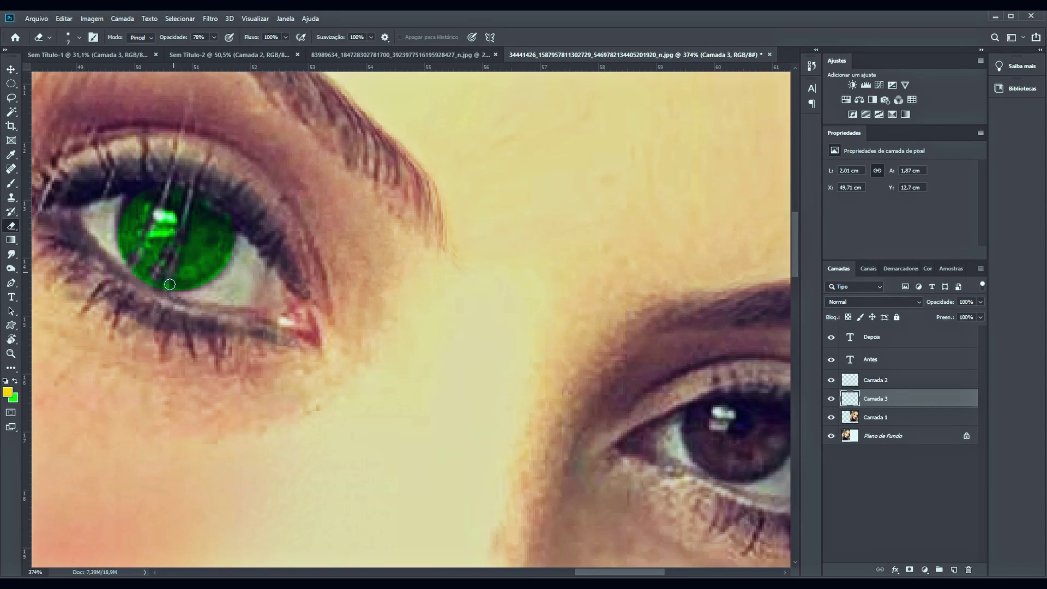
# Step: Drag the green circle layer Camada 3 off the iris and delete it
pyautogui.scroll(-10, 203, 260)
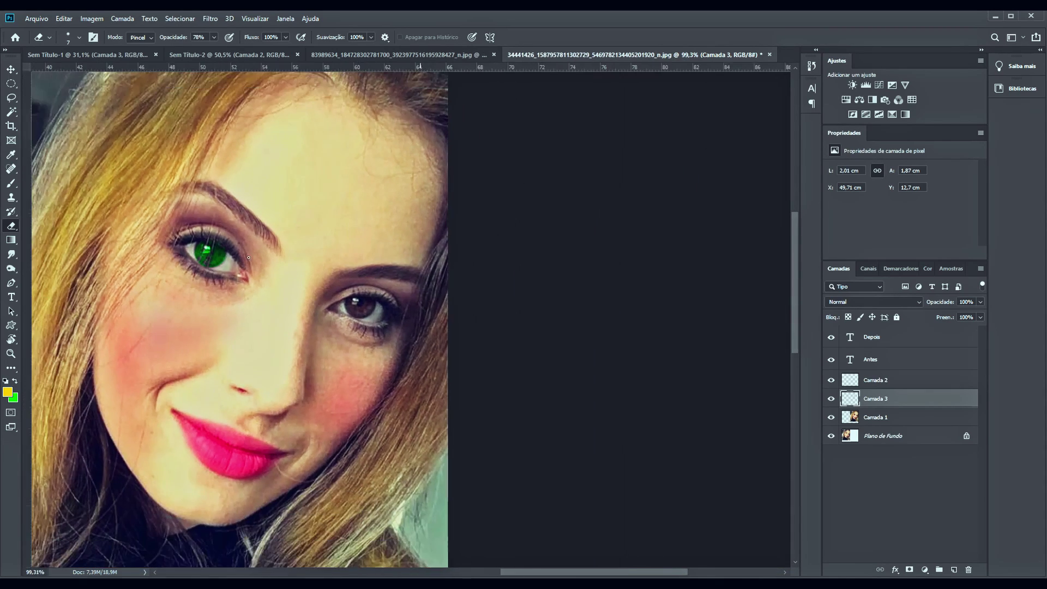
pyautogui.scroll(3, 580, 188)
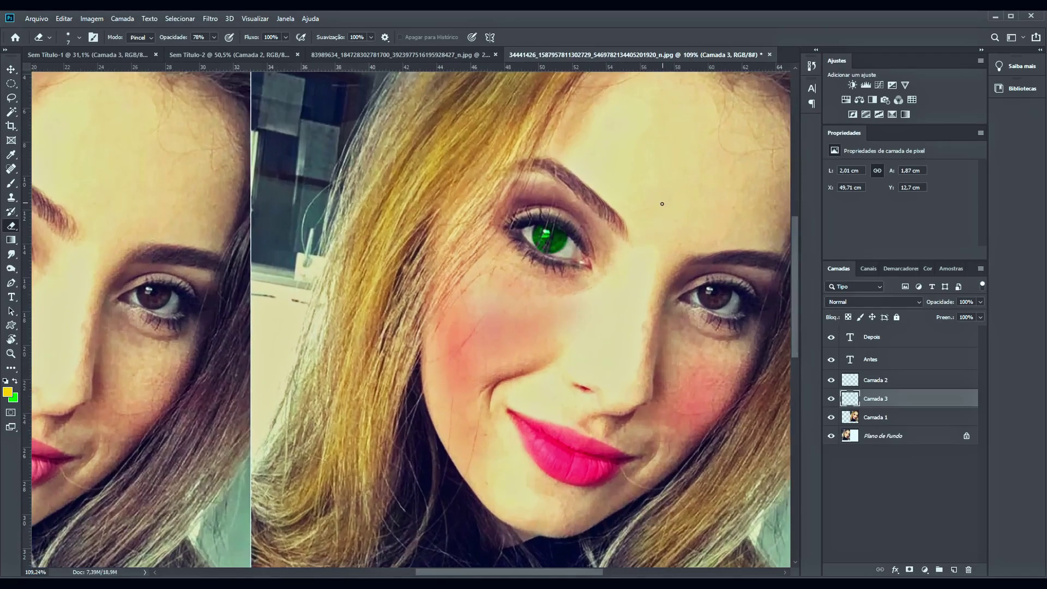
pyautogui.scroll(2, 485, 233)
pyautogui.scroll(2, 467, 242)
pyautogui.scroll(2, 467, 242)
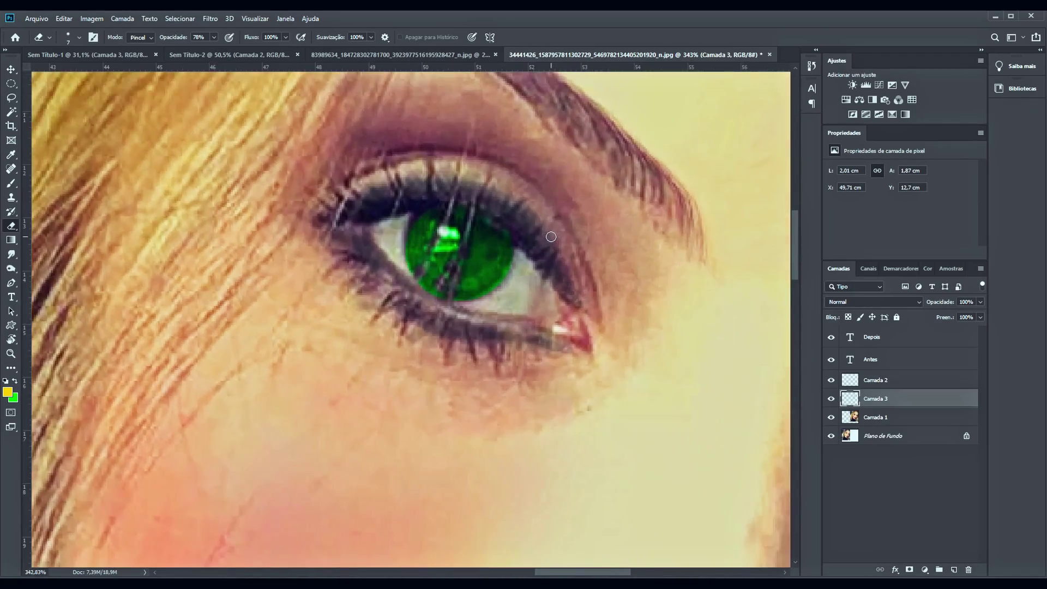
pyautogui.scroll(2, 445, 227)
pyautogui.scroll(-3, 445, 226)
pyautogui.scroll(-3, 458, 234)
pyautogui.scroll(-1, 474, 242)
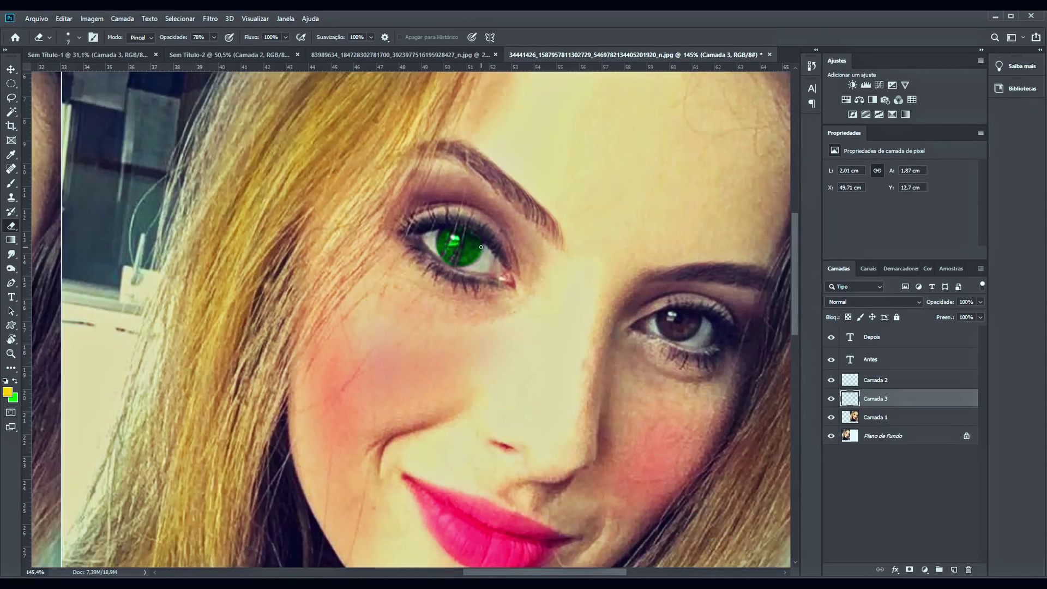
pyautogui.scroll(-1, 481, 247)
pyautogui.scroll(-1, 481, 246)
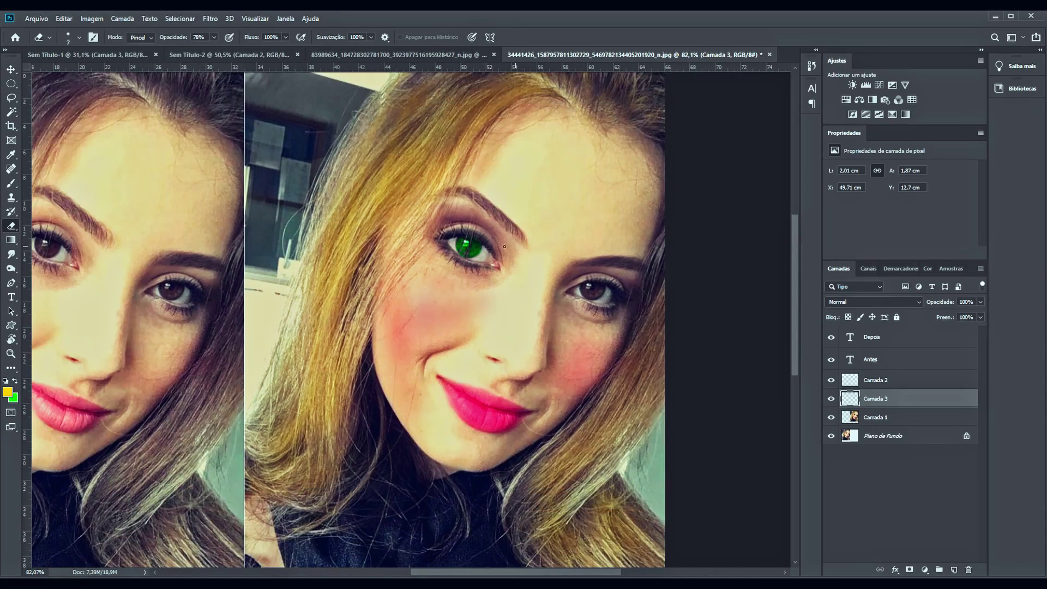
pyautogui.scroll(2, 504, 246)
pyautogui.scroll(1, 504, 246)
pyautogui.scroll(-4, 578, 257)
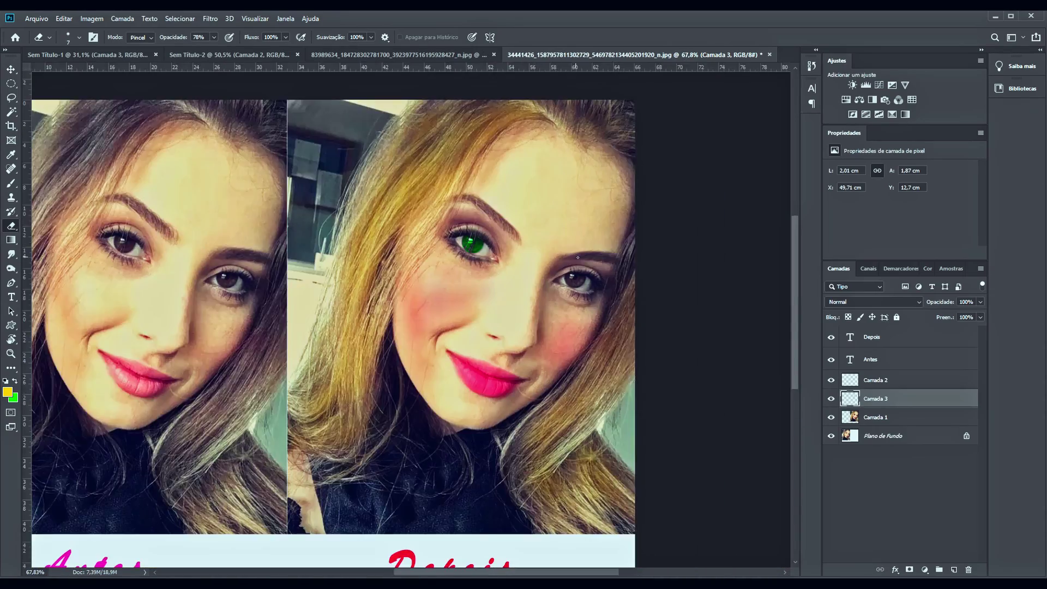
pyautogui.scroll(-2, 578, 256)
pyautogui.scroll(2, 577, 257)
pyautogui.scroll(3, 577, 257)
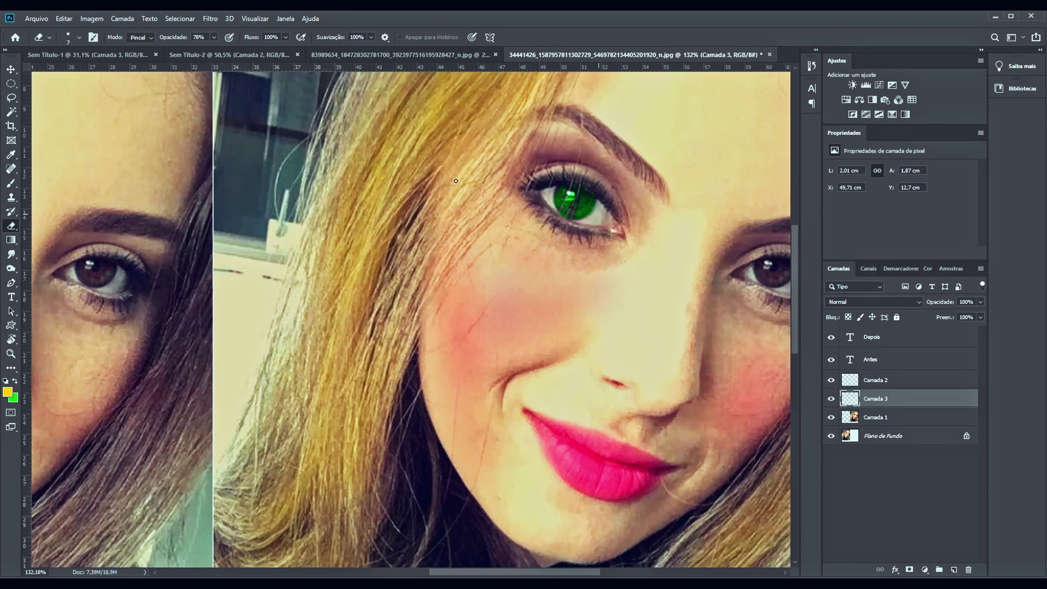
pyautogui.click(11, 70)
pyautogui.scroll(3, 543, 182)
pyautogui.moveTo(599, 232); pyautogui.dragTo(538, 291)
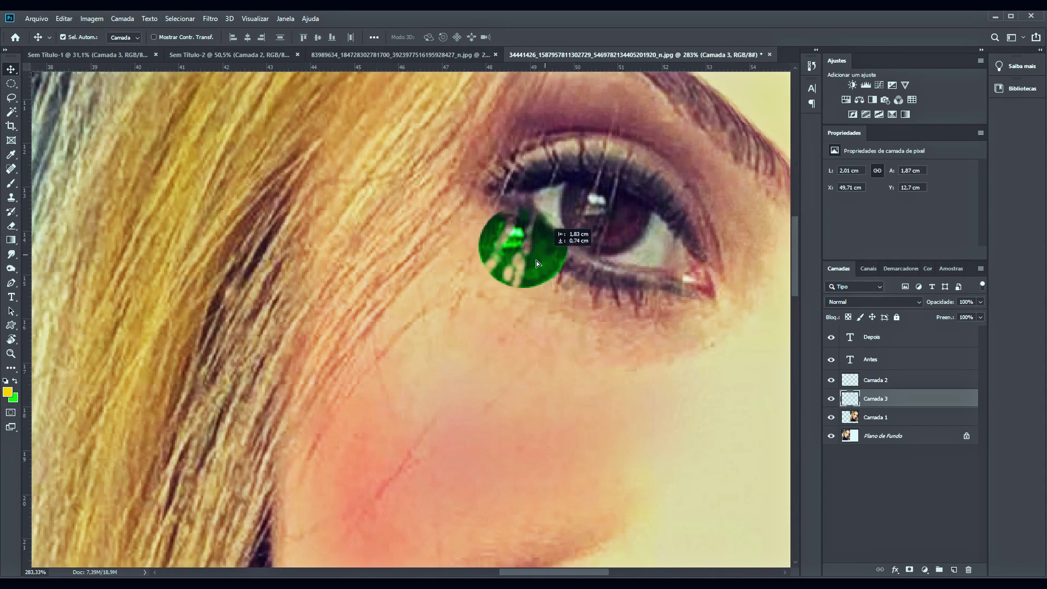
pyautogui.press('Delete')
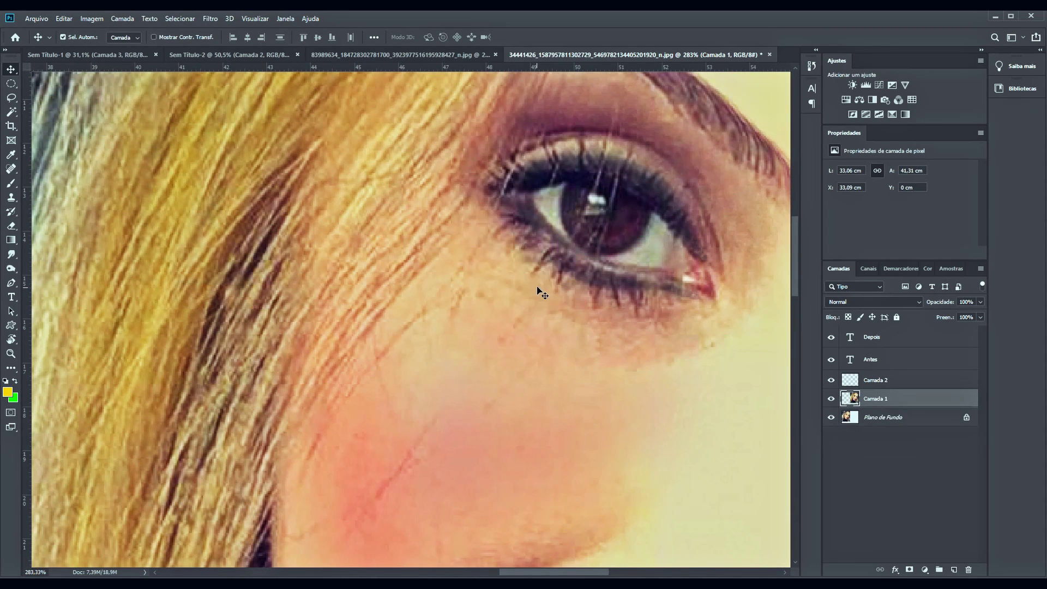
# Step: Pan to show both eyes and draw an elliptical selection around the right eye
pyautogui.moveTo(545, 284); pyautogui.dragTo(205, 285)
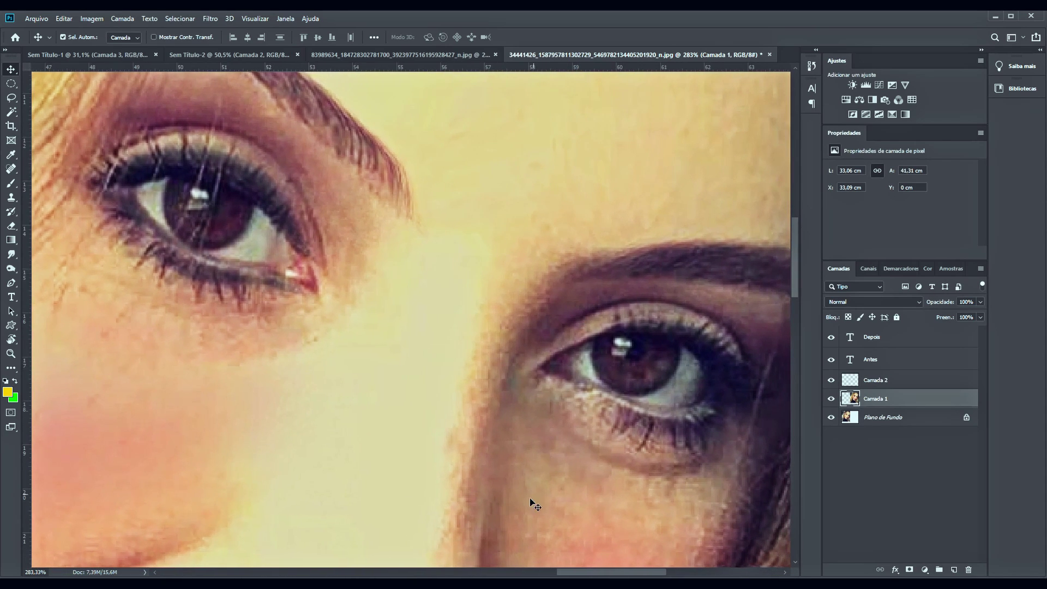
pyautogui.click(11, 84)
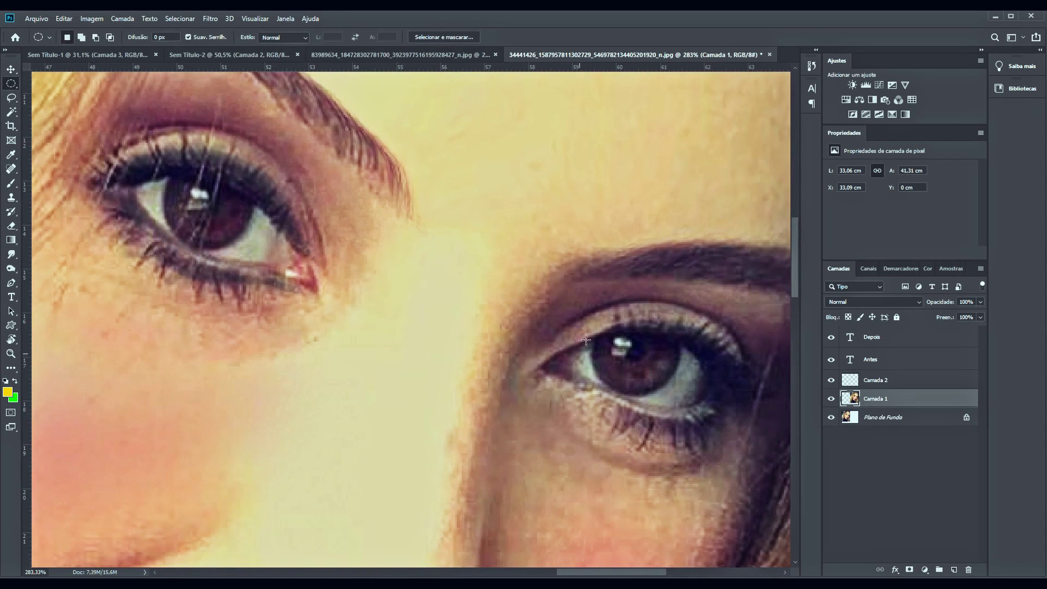
pyautogui.moveTo(594, 322); pyautogui.dragTo(668, 391)
# Step: Clear the selection and set the Spot Healing Brush size to 7 px
pyautogui.click(549, 262)
pyautogui.click(11, 169)
pyautogui.scroll(3, 218, 202)
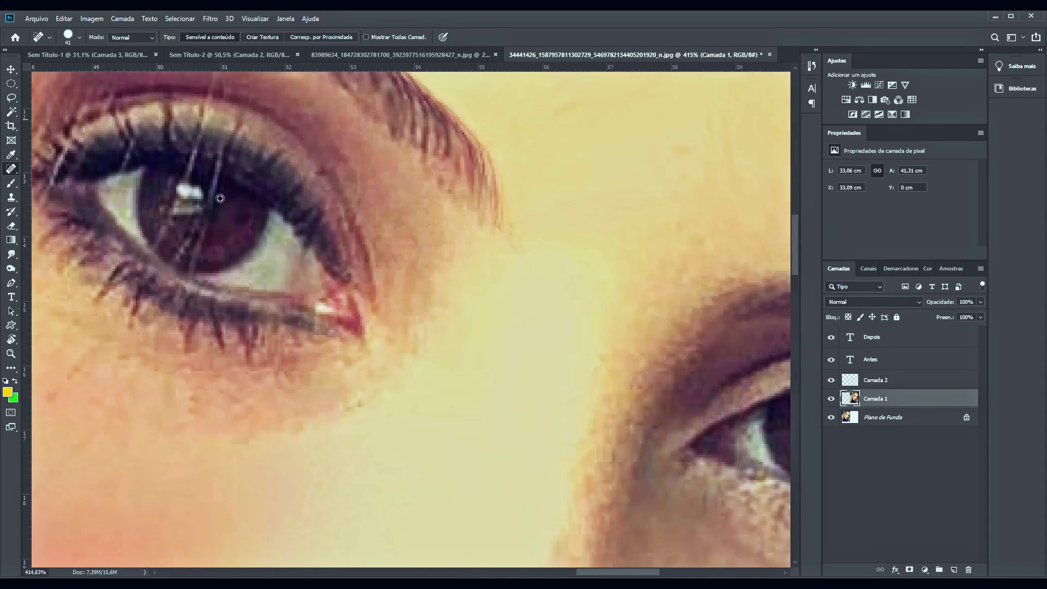
pyautogui.scroll(2, 229, 201)
pyautogui.rightClick(265, 221)
pyautogui.moveTo(265, 221); pyautogui.dragTo(237, 223)
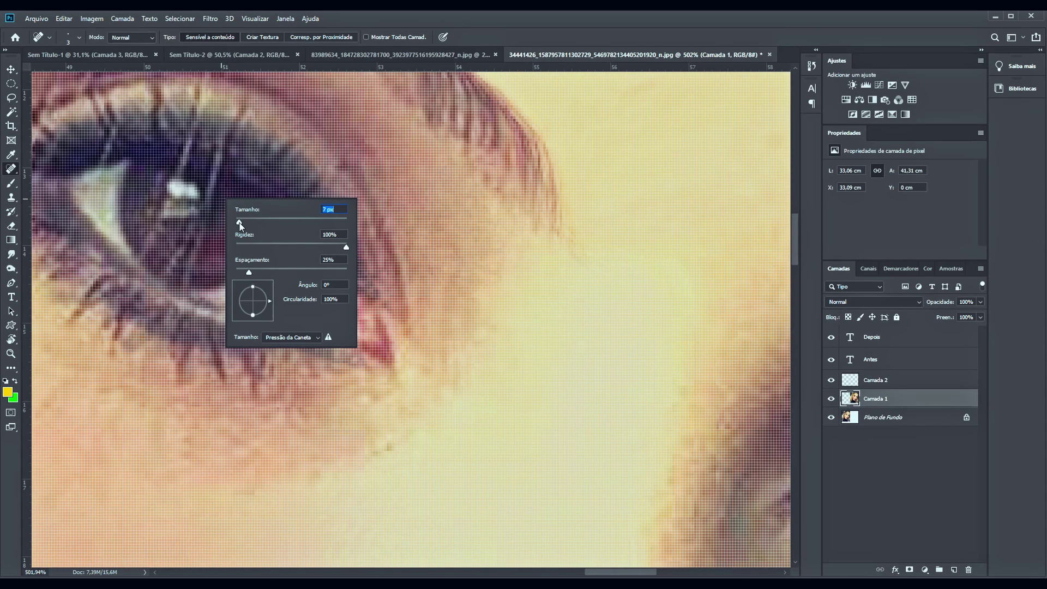
pyautogui.write('7')
pyautogui.press('Return')
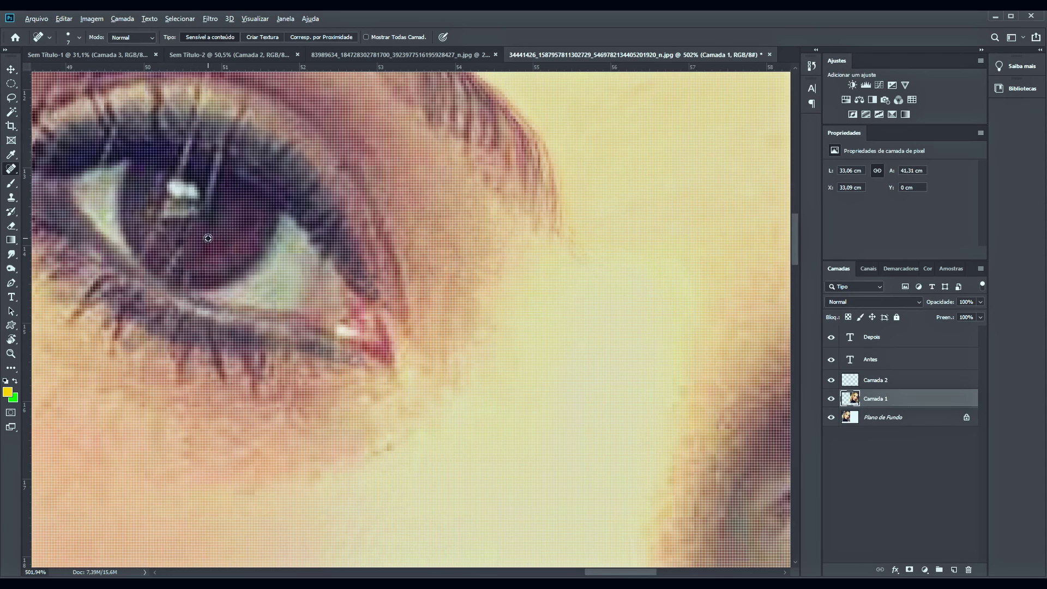
# Step: Heal the light streaks through the left eye's upper lashes and across its iris
pyautogui.scroll(-2, 210, 234)
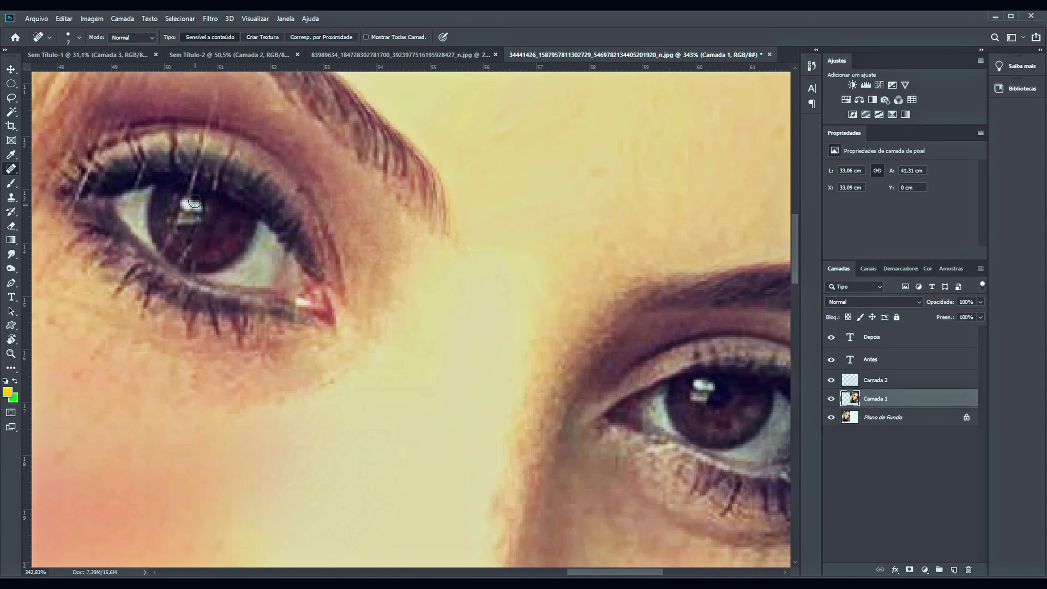
pyautogui.moveTo(194, 160); pyautogui.dragTo(202, 135)
pyautogui.moveTo(261, 102)
pyautogui.mouseDown()
pyautogui.moveTo(247, 205)
pyautogui.moveTo(201, 222)
pyautogui.mouseUp()
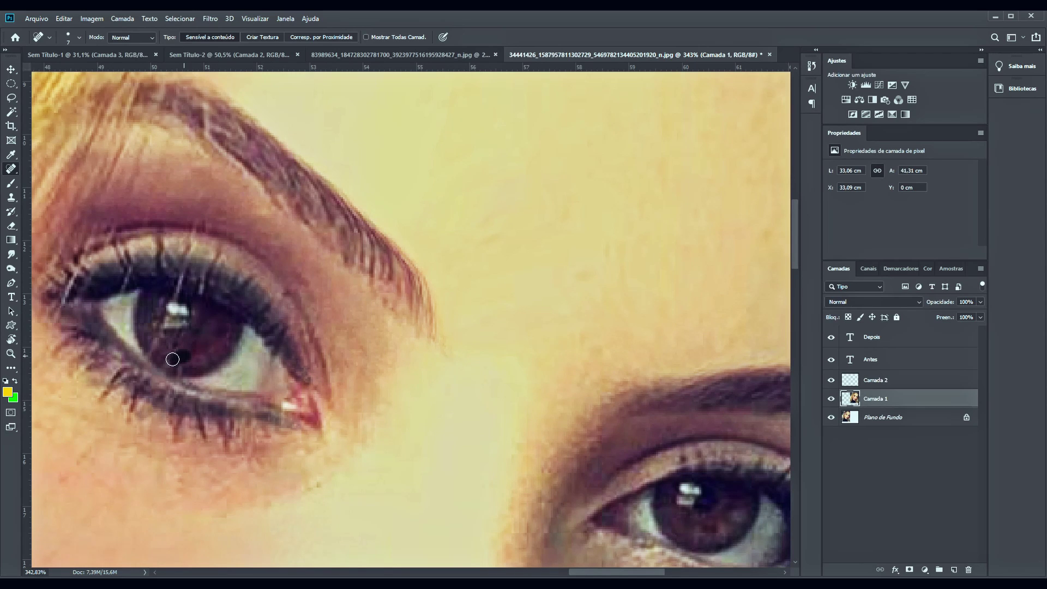
pyautogui.moveTo(173, 359)
pyautogui.mouseDown()
pyautogui.moveTo(152, 338)
pyautogui.moveTo(182, 357)
pyautogui.moveTo(175, 345)
pyautogui.moveTo(184, 346)
pyautogui.mouseUp()
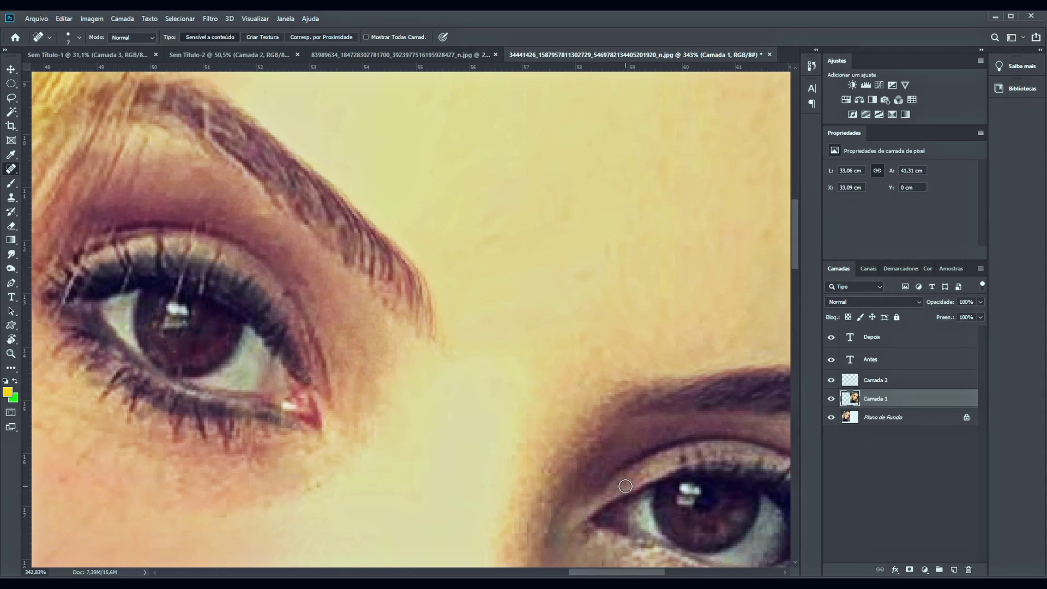
# Step: Set the Clone Stamp brush size to 22 px
pyautogui.click(11, 197)
pyautogui.rightClick(721, 501)
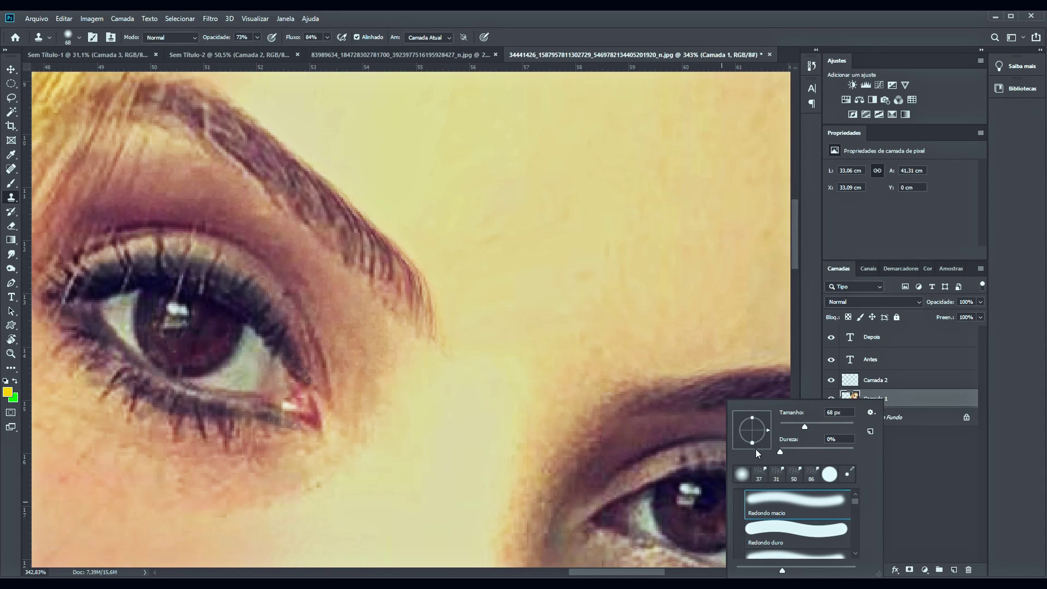
pyautogui.click(787, 425)
pyautogui.click(707, 500)
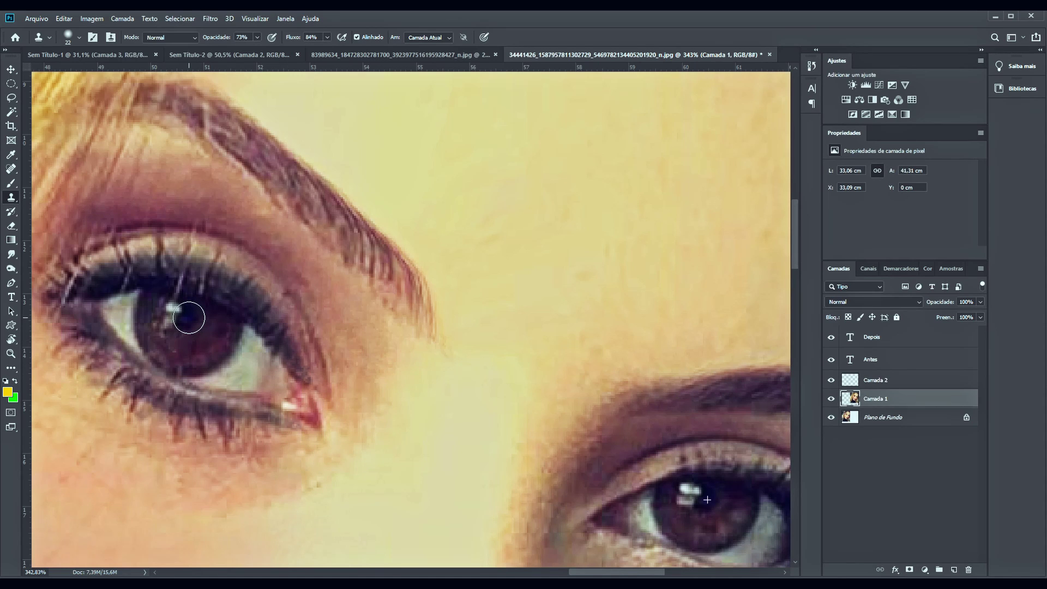
# Step: Clone skin texture over the area near the left eye's catchlight
pyautogui.scroll(-2, 327, 425)
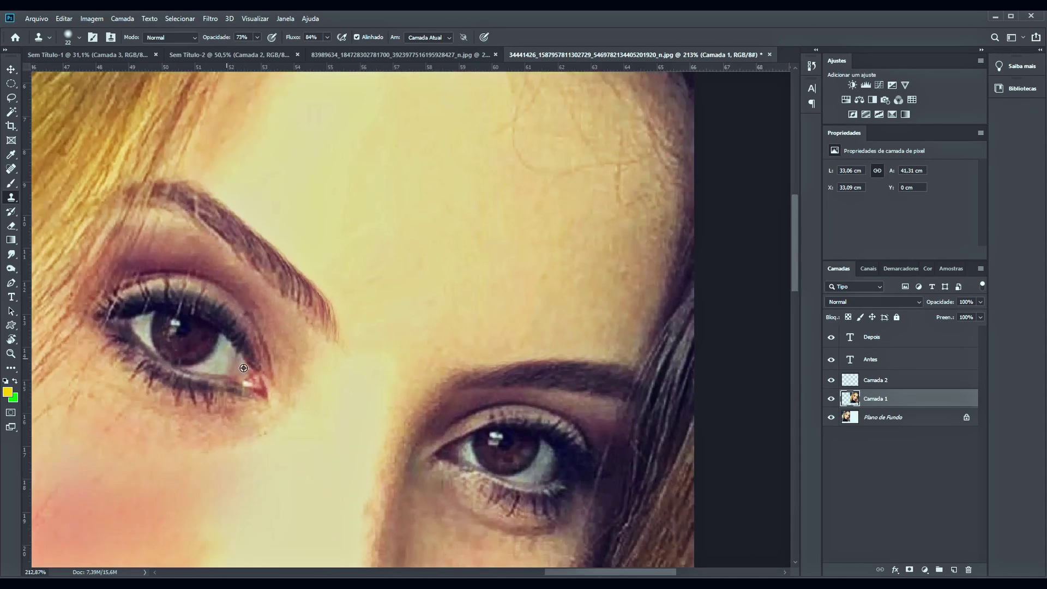
pyautogui.scroll(-2, 285, 376)
pyautogui.scroll(-1, 285, 377)
pyautogui.scroll(2, 285, 376)
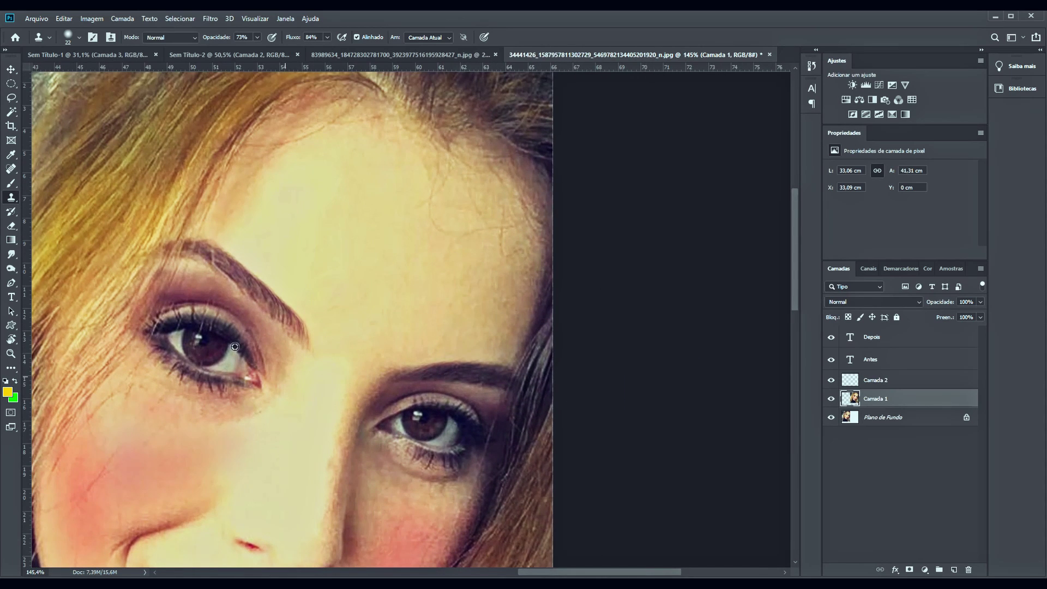
pyautogui.scroll(2, 234, 347)
pyautogui.scroll(1, 218, 352)
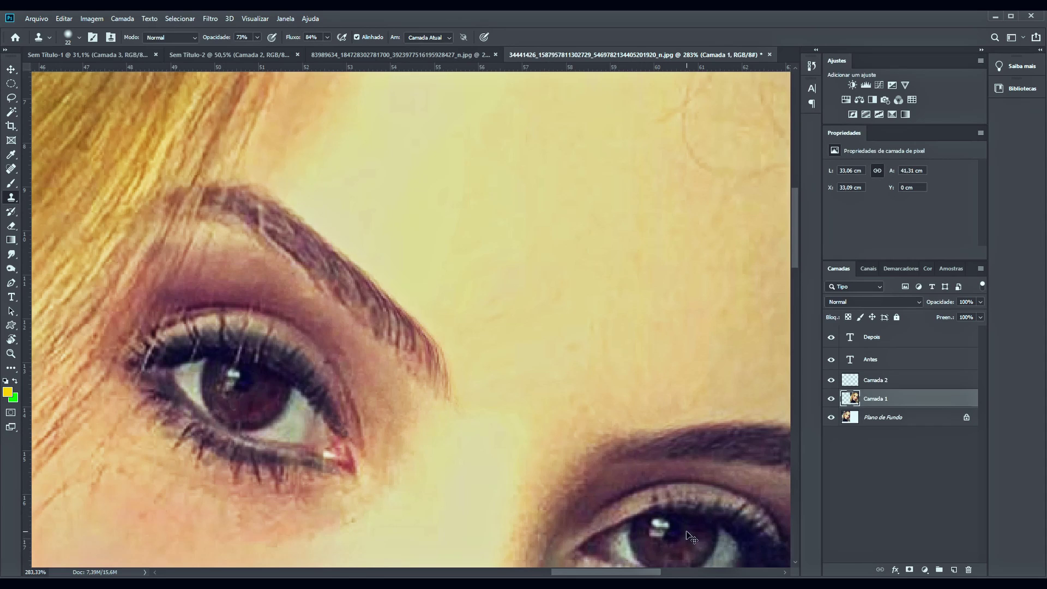
pyautogui.click(225, 375)
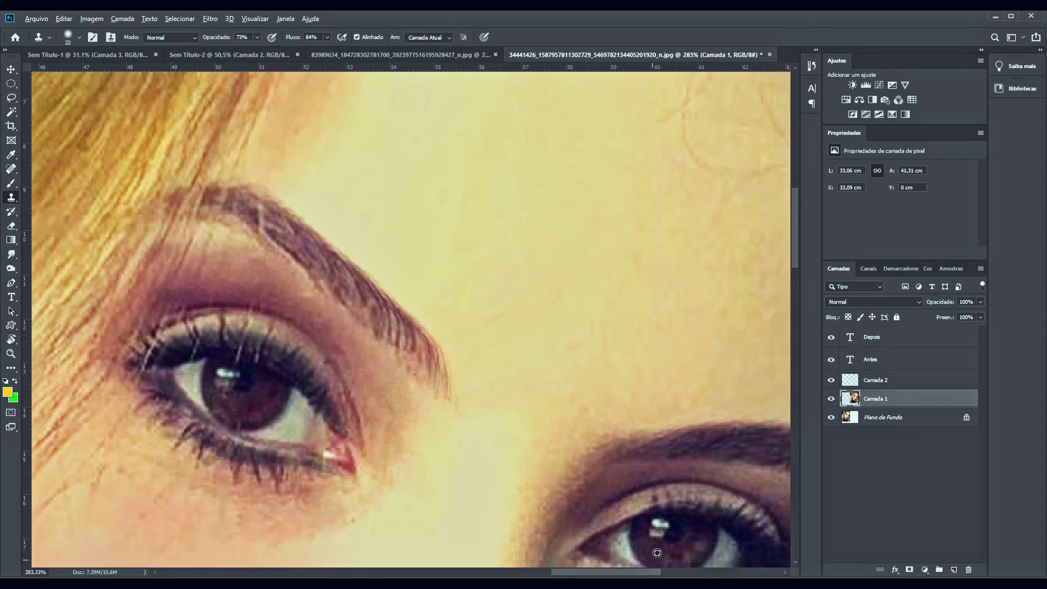
pyautogui.scroll(-2, 322, 452)
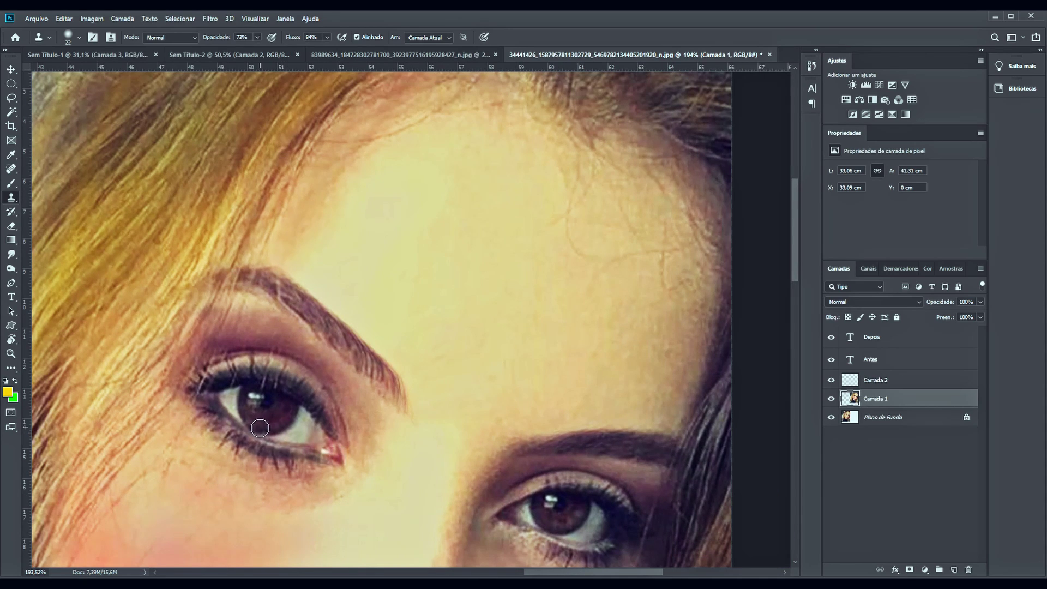
# Step: Zoom in on the left eye and fit a circular elliptical selection over its iris
pyautogui.click(11, 69)
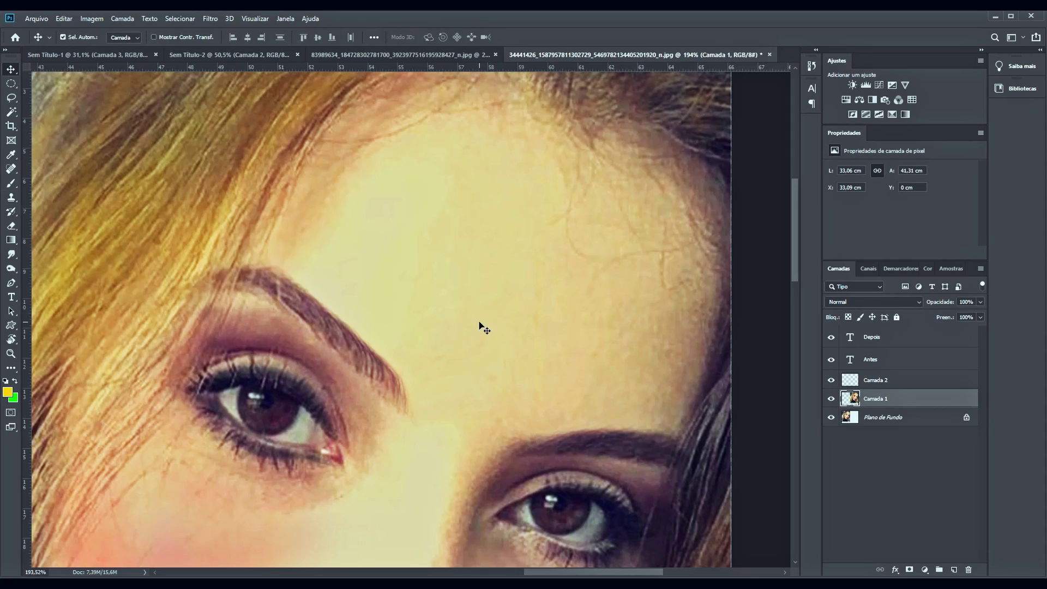
pyautogui.scroll(-5, 483, 327)
pyautogui.scroll(5, 669, 238)
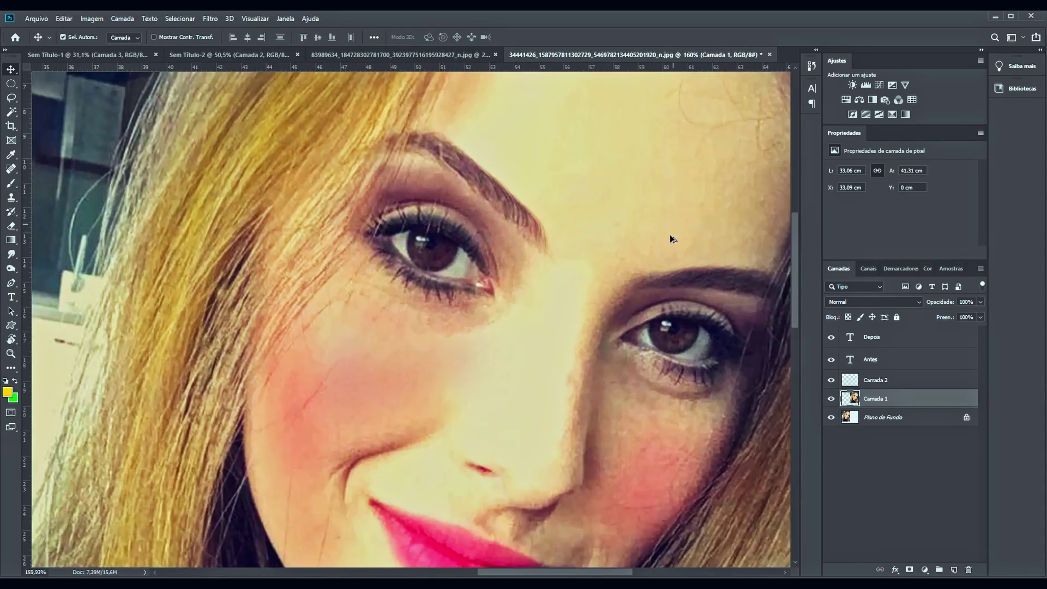
pyautogui.scroll(2, 578, 260)
pyautogui.scroll(1, 221, 252)
pyautogui.scroll(2, 249, 255)
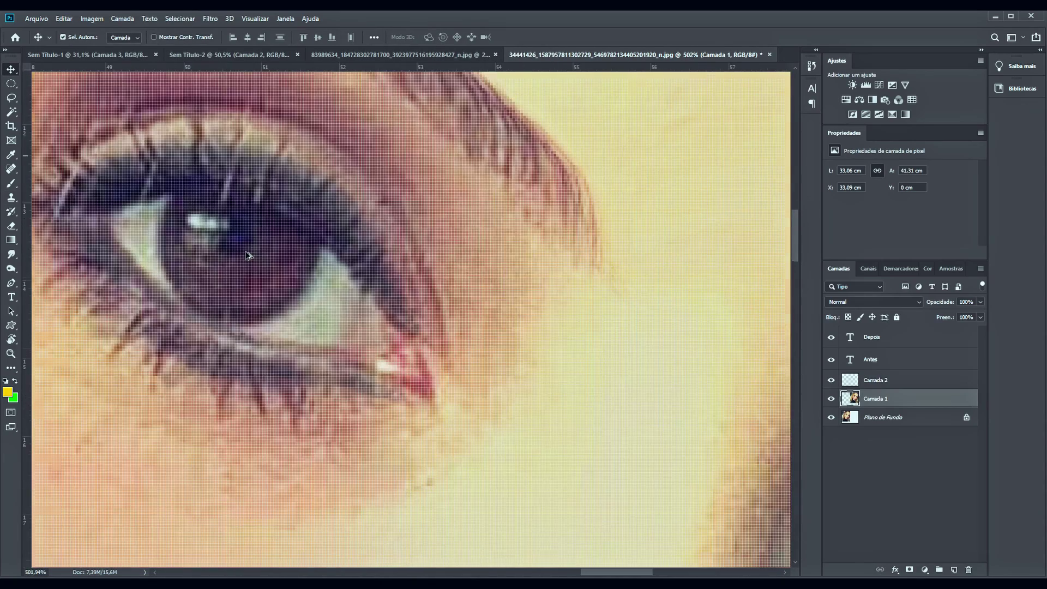
pyautogui.click(12, 85)
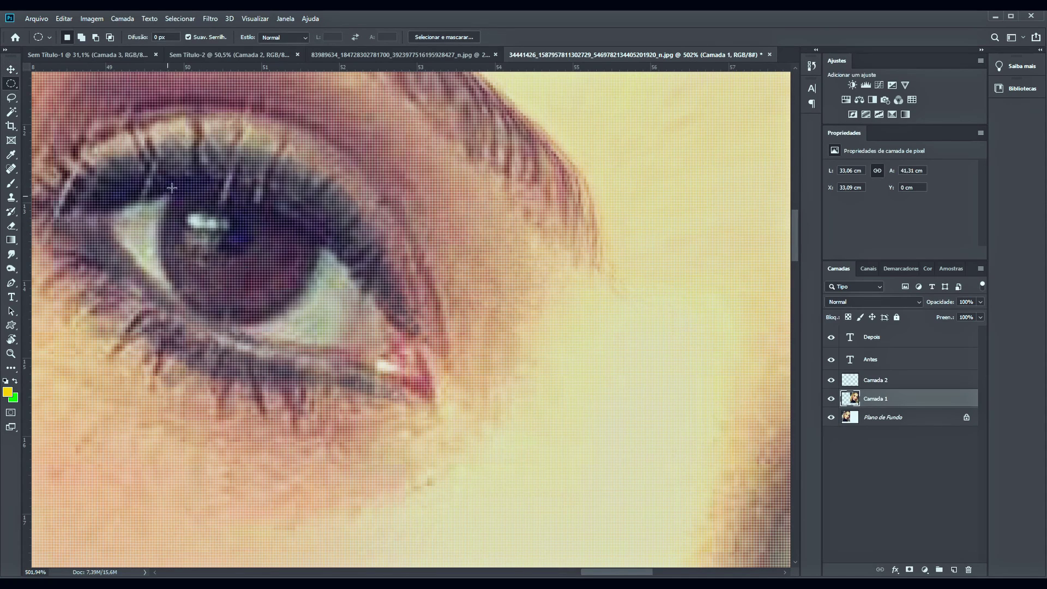
pyautogui.moveTo(171, 187); pyautogui.dragTo(324, 337)
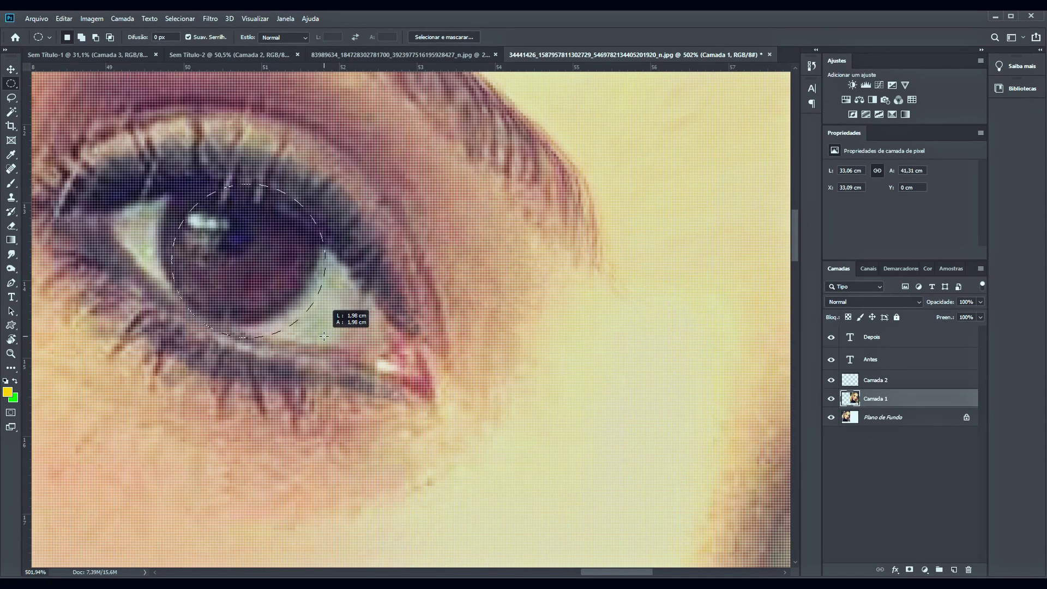
pyautogui.moveTo(278, 291); pyautogui.dragTo(268, 275)
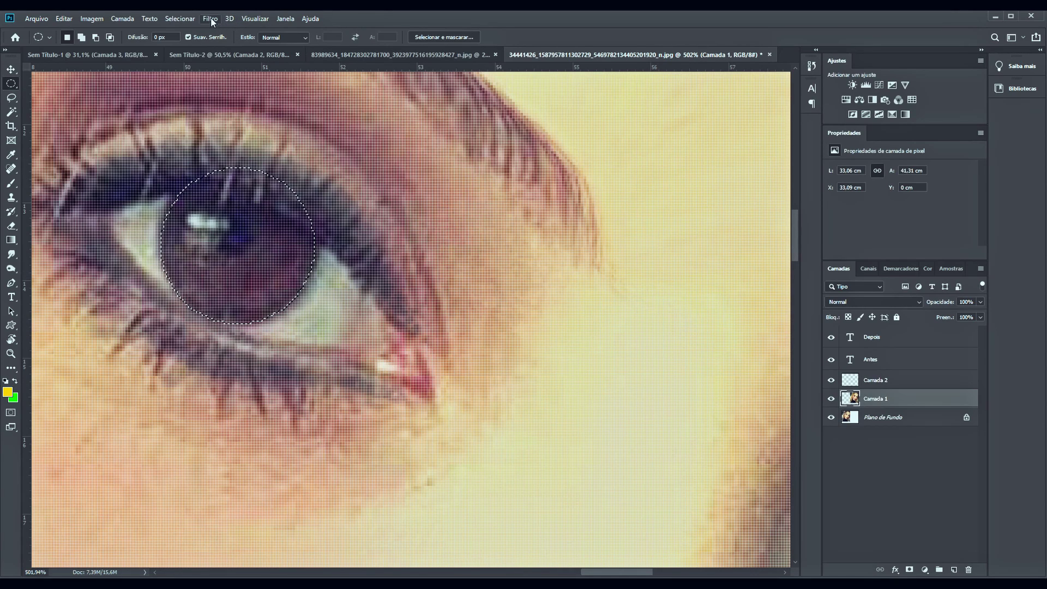
# Step: Warp the iris selection's top to follow the eyelid and copy it to new layer Camada 3
pyautogui.click(180, 18)
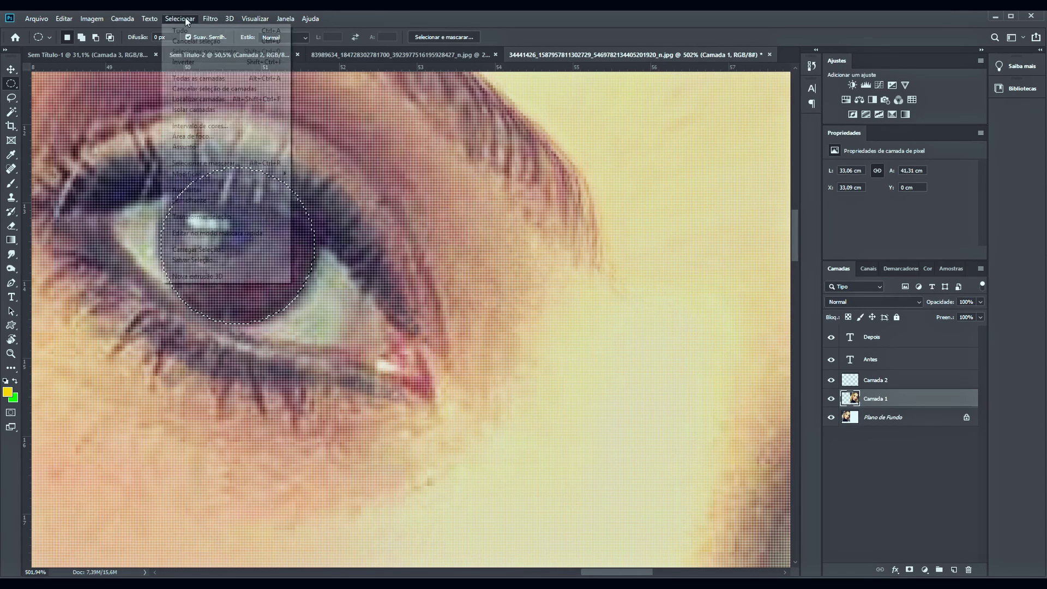
pyautogui.click(228, 217)
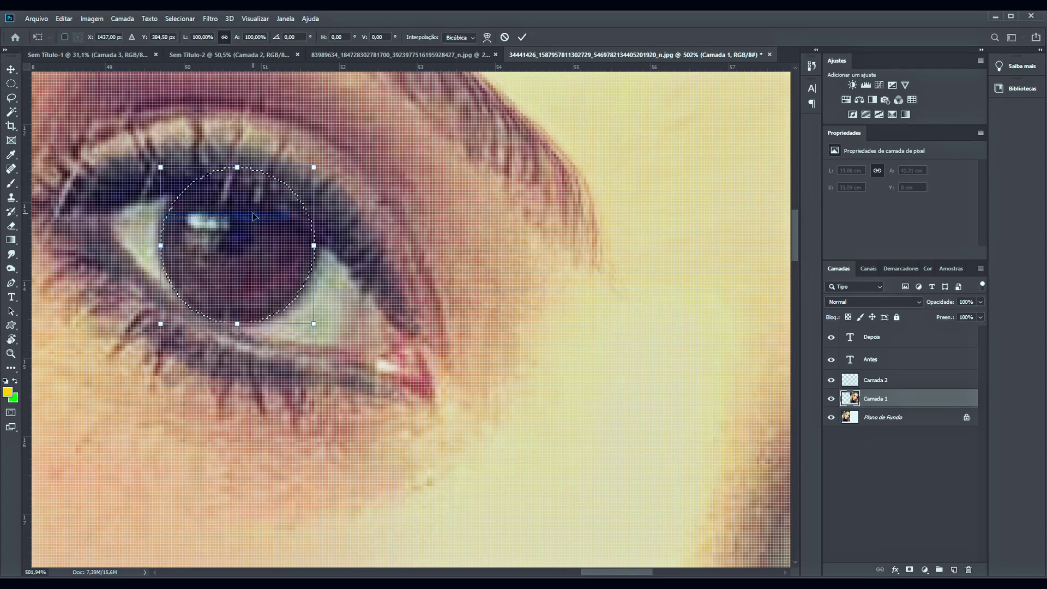
pyautogui.click(486, 37)
pyautogui.moveTo(213, 167)
pyautogui.mouseDown()
pyautogui.moveTo(216, 185)
pyautogui.moveTo(255, 190)
pyautogui.mouseUp()
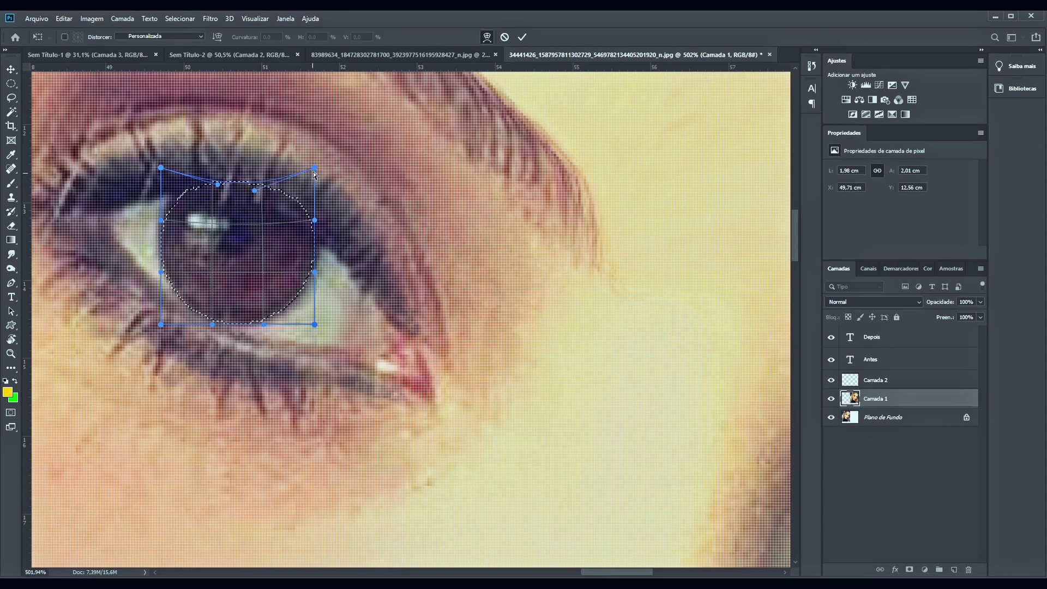
pyautogui.moveTo(314, 174); pyautogui.dragTo(298, 210)
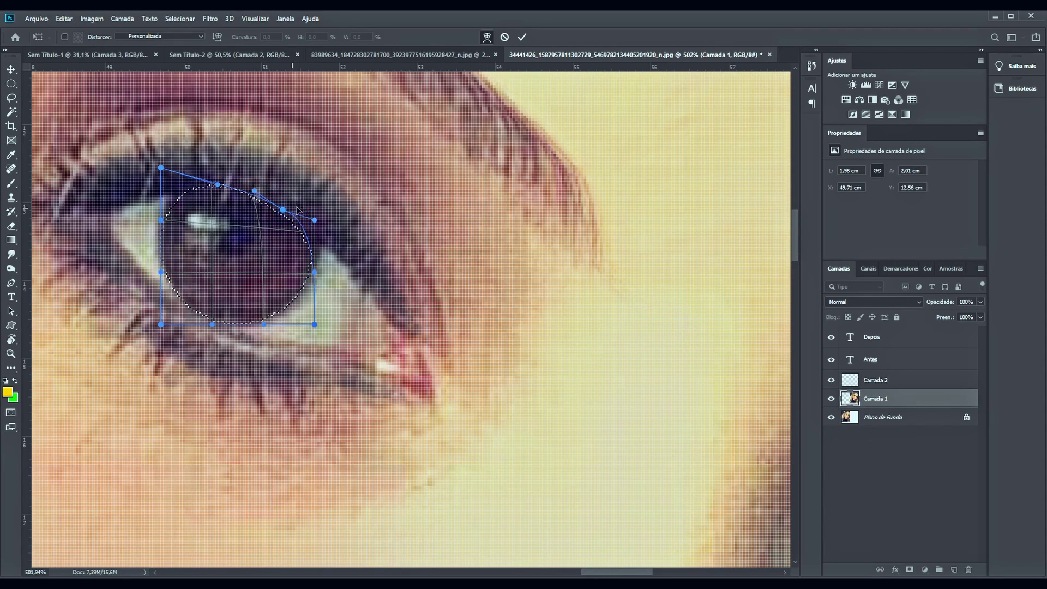
pyautogui.press('Return')
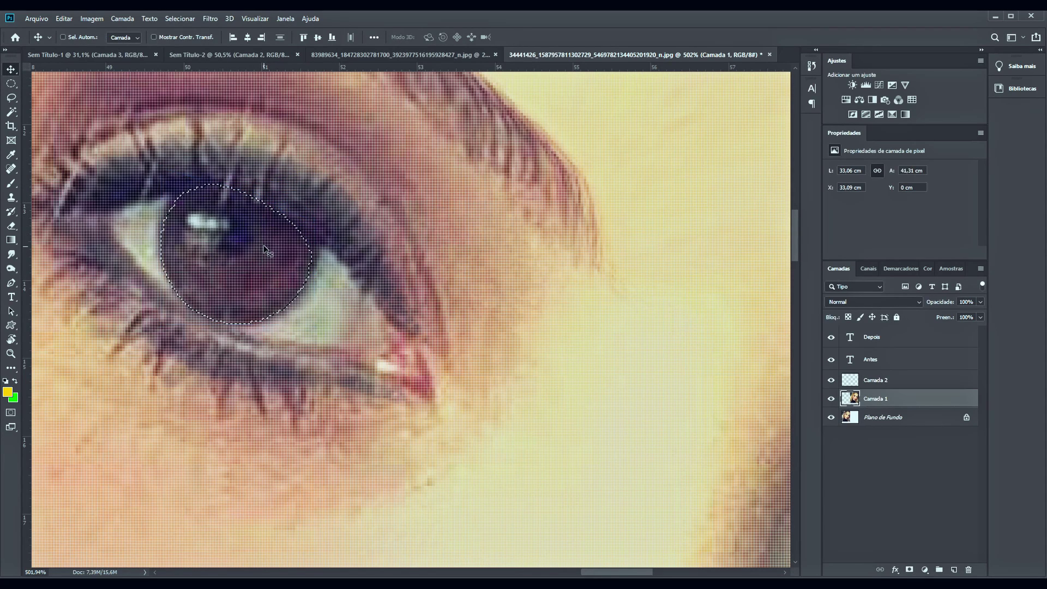
pyautogui.hotkey('ctrl', 'j')
pyautogui.hotkey('ctrl', 'u')
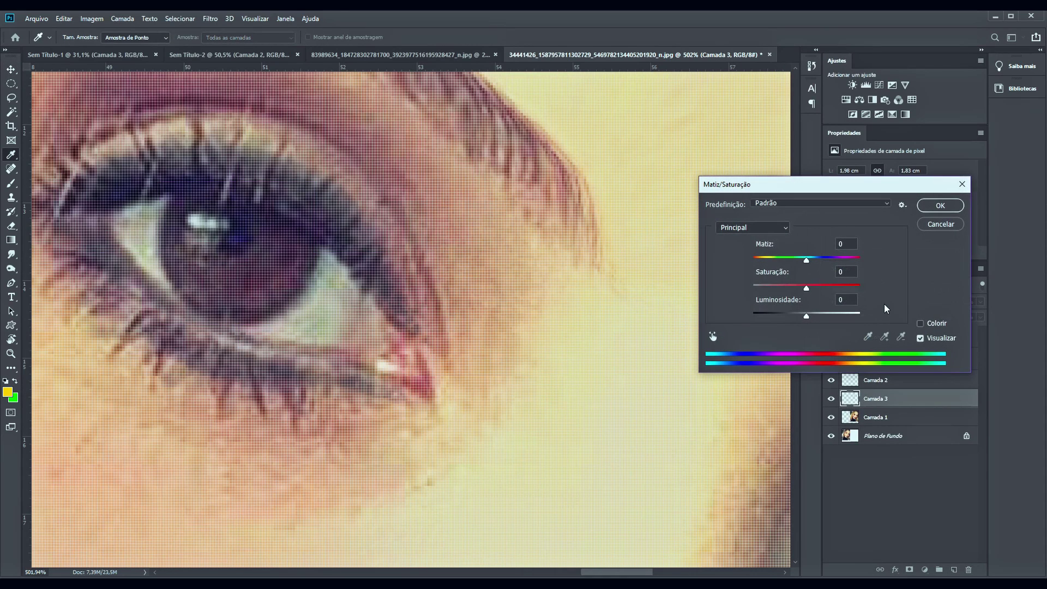
# Step: Colorize the left iris green with lowered saturation, then undo that attempt
pyautogui.click(920, 324)
pyautogui.moveTo(785, 261)
pyautogui.mouseDown()
pyautogui.moveTo(817, 259)
pyautogui.moveTo(825, 288)
pyautogui.moveTo(795, 260)
pyautogui.moveTo(766, 260)
pyautogui.mouseUp()
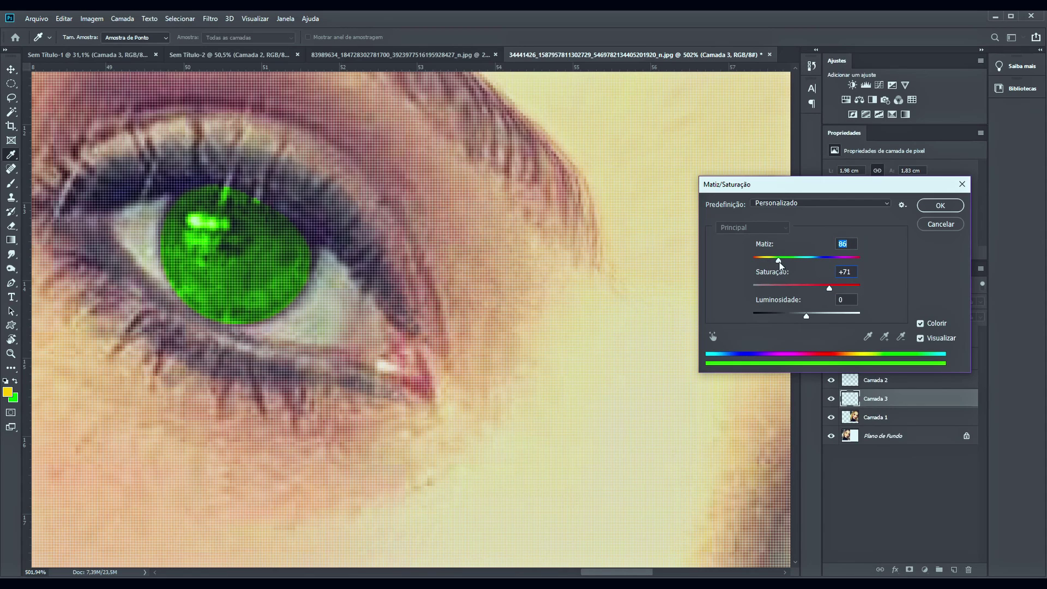
pyautogui.moveTo(828, 290); pyautogui.dragTo(812, 289)
pyautogui.moveTo(777, 259); pyautogui.dragTo(782, 259)
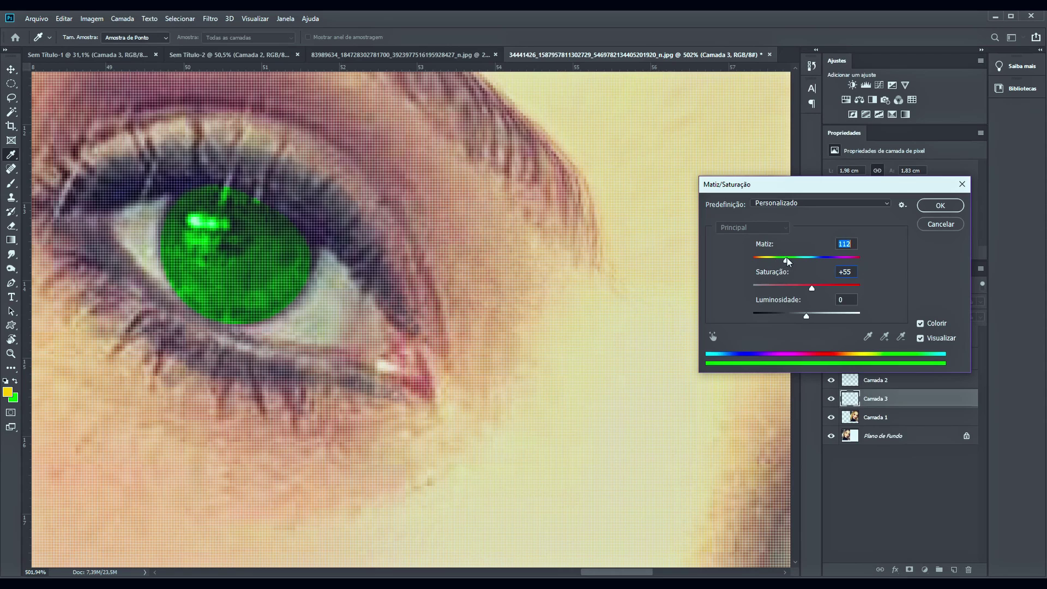
pyautogui.click(940, 206)
pyautogui.hotkey('ctrl', '0')
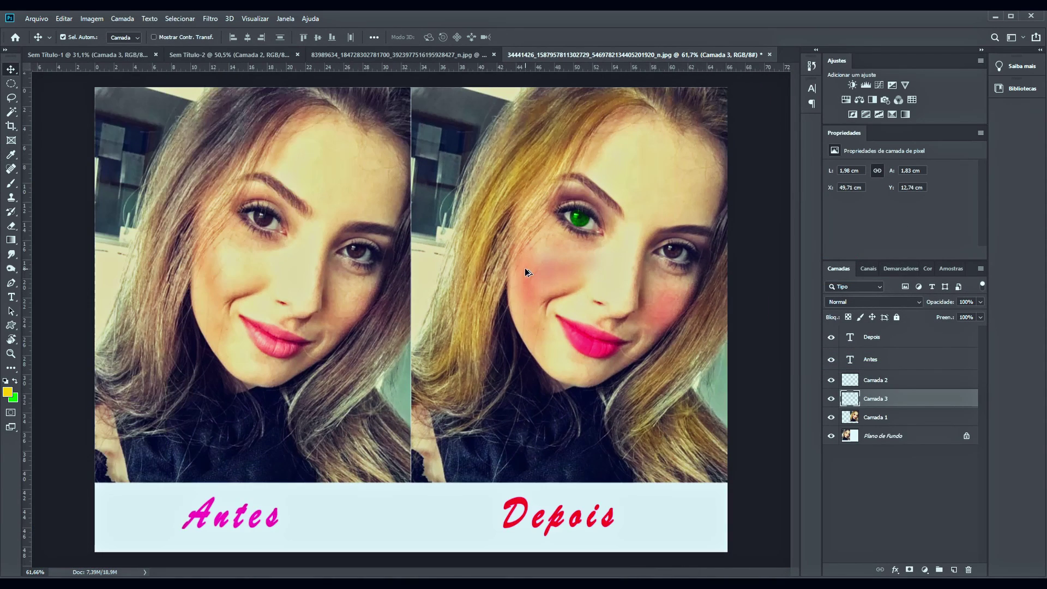
pyautogui.hotkey('ctrl', 'z')
# Step: Recolorize the left iris with Colorir at Matiz +173 and a subtler saturation
pyautogui.hotkey('ctrl', 'u')
pyautogui.click(921, 324)
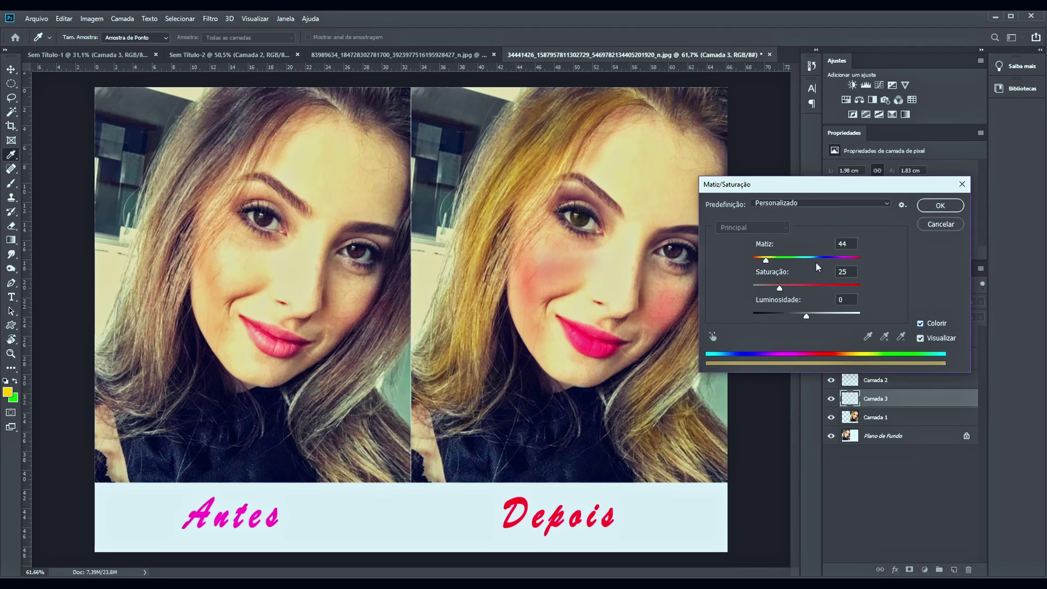
pyautogui.click(784, 258)
pyautogui.moveTo(801, 287)
pyautogui.mouseDown()
pyautogui.moveTo(782, 288)
pyautogui.moveTo(787, 259)
pyautogui.mouseUp()
pyautogui.moveTo(780, 290); pyautogui.dragTo(777, 286)
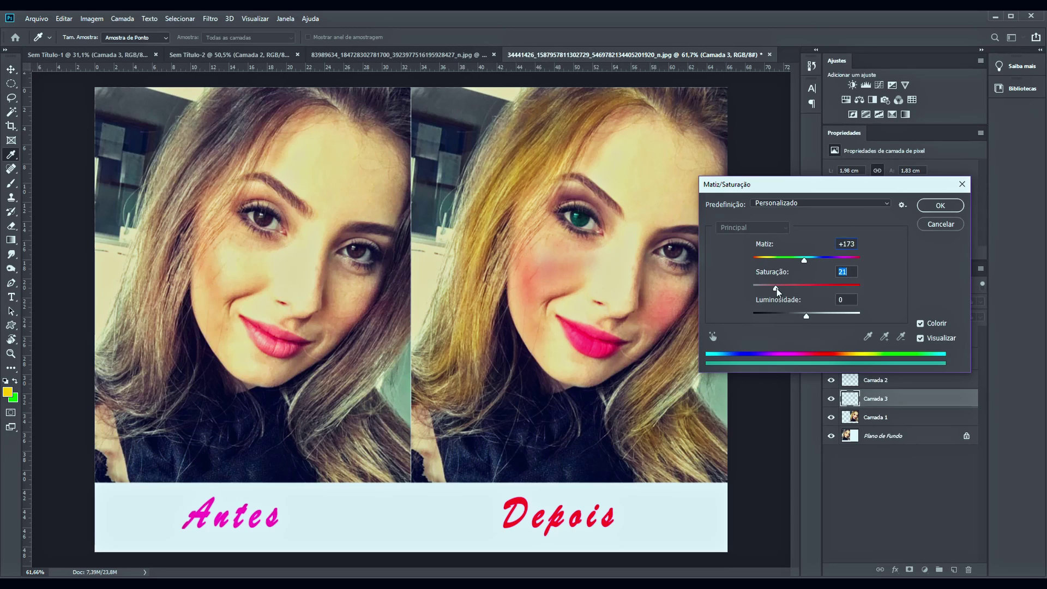
# Step: Accept the teal iris colour and zoom in on the whole left eye
pyautogui.click(939, 206)
pyautogui.press('v')
pyautogui.scroll(5, 633, 256)
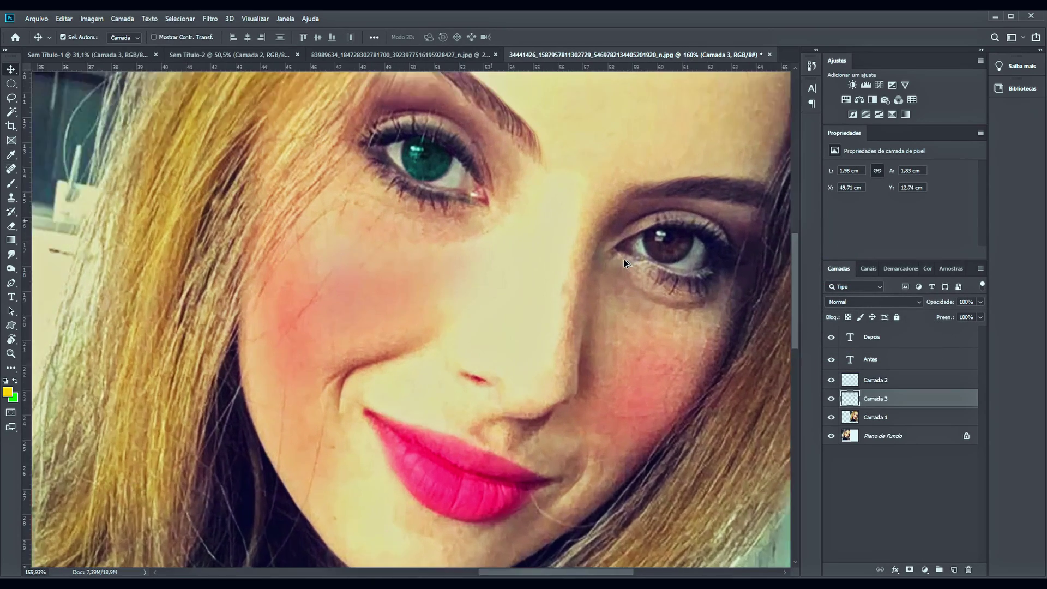
pyautogui.scroll(1, 479, 203)
pyautogui.scroll(1, 479, 203)
pyautogui.scroll(1, 479, 203)
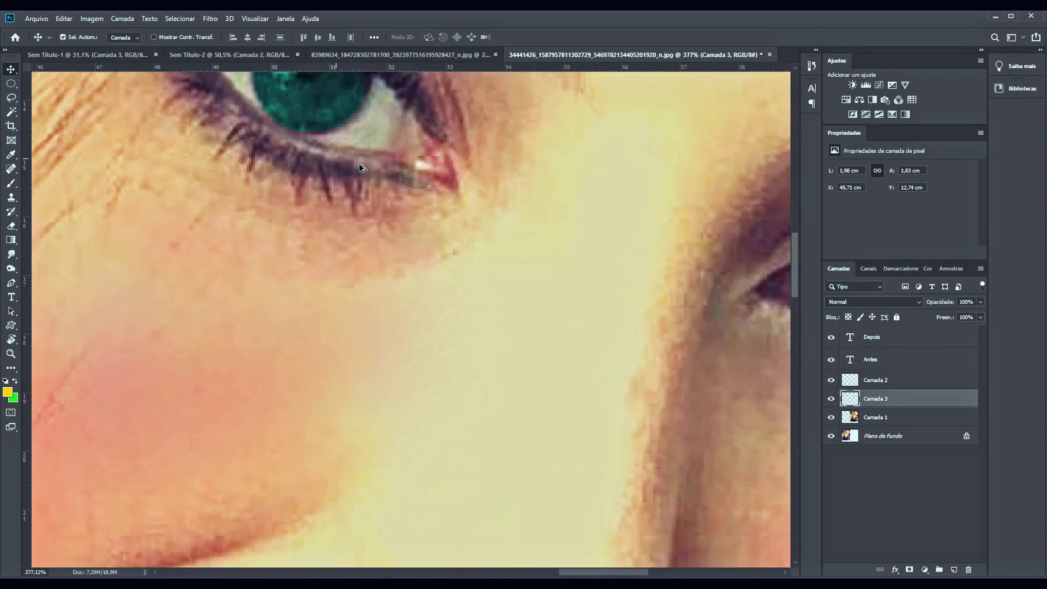
pyautogui.moveTo(387, 187); pyautogui.dragTo(376, 283)
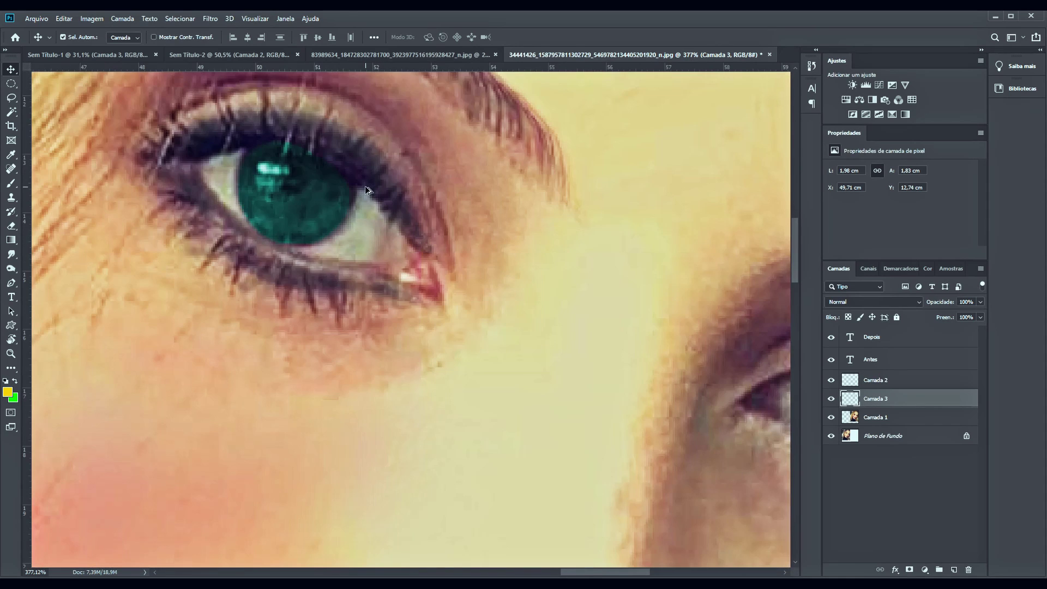
# Step: Set the Clone Stamp brush size to 16 px
pyautogui.press('s')
pyautogui.rightClick(394, 197)
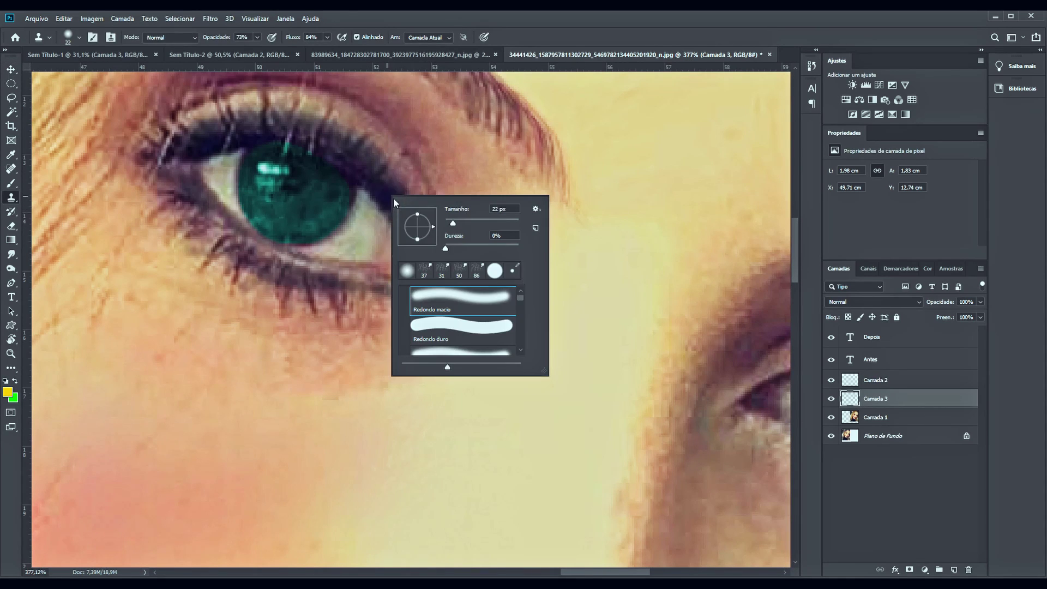
pyautogui.moveTo(453, 220); pyautogui.dragTo(450, 221)
pyautogui.click(342, 200)
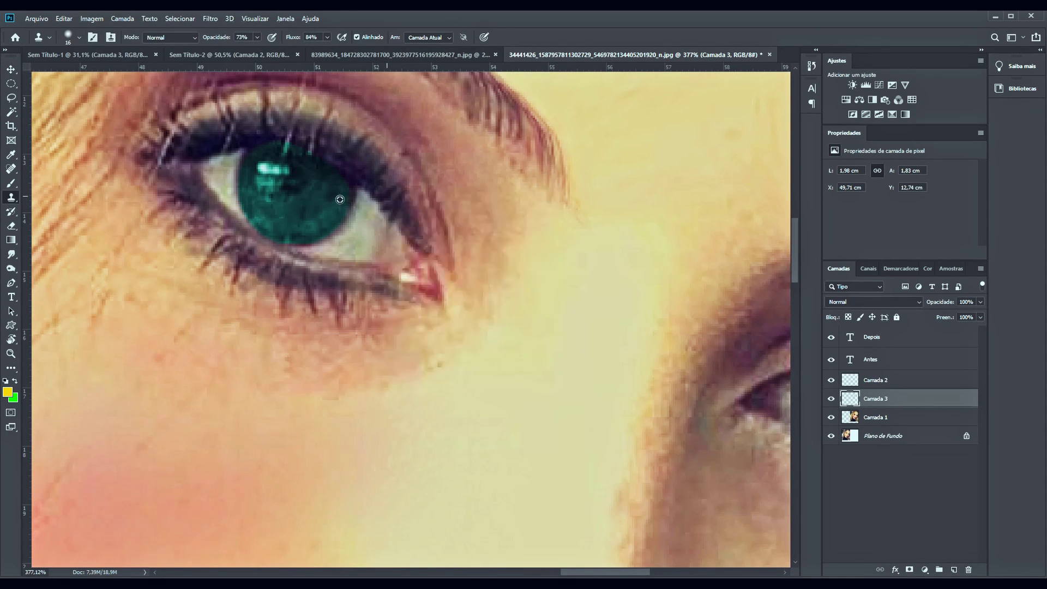
# Step: Clone teal over the iris's right edge, bottom and around the highlight, then zoom out
pyautogui.moveTo(347, 194); pyautogui.dragTo(345, 203)
pyautogui.moveTo(302, 243); pyautogui.dragTo(351, 241)
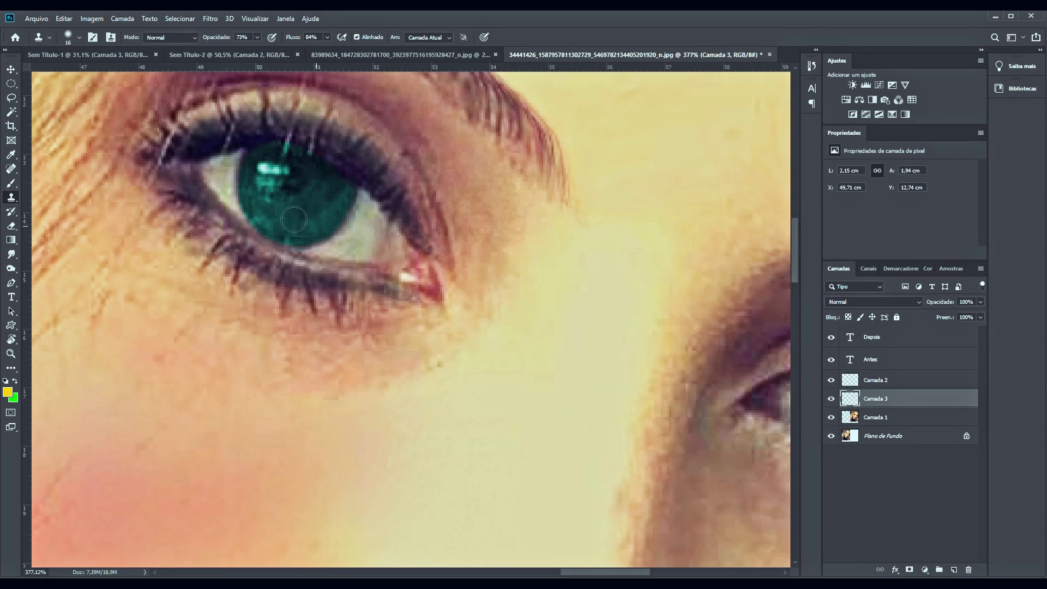
pyautogui.keyDown('alt'); pyautogui.click(253, 165); pyautogui.keyUp('alt')
pyautogui.moveTo(246, 159); pyautogui.dragTo(253, 169)
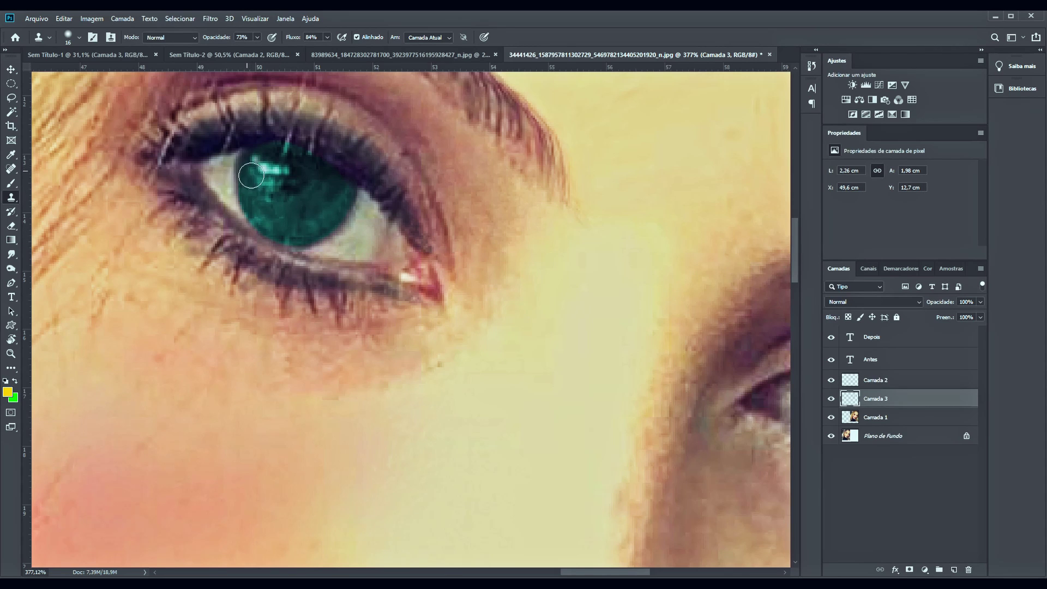
pyautogui.scroll(-2, 333, 198)
pyautogui.scroll(3, 332, 182)
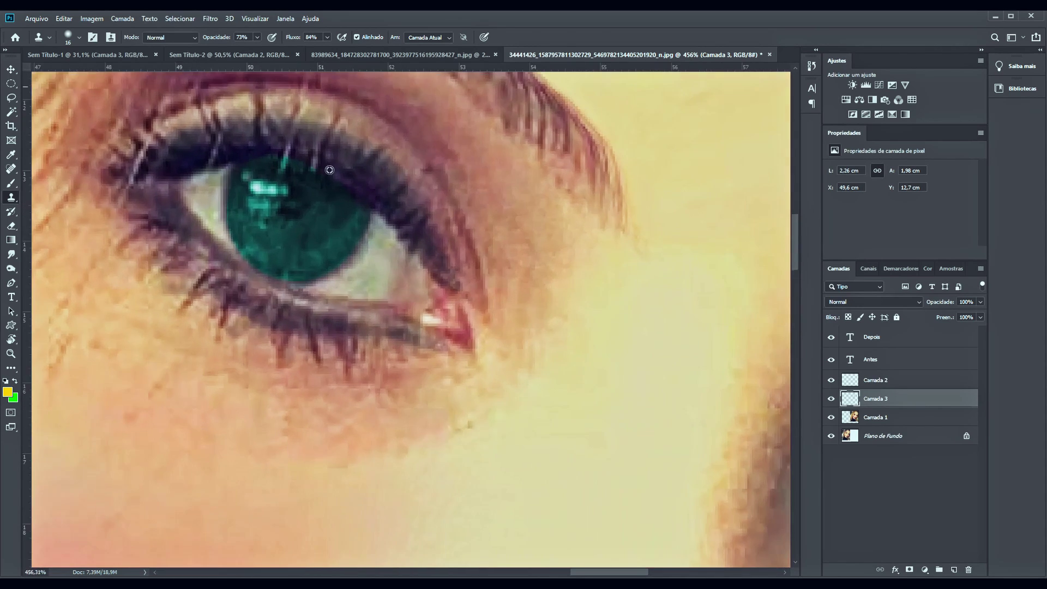
pyautogui.scroll(-2, 332, 182)
pyautogui.click(11, 225)
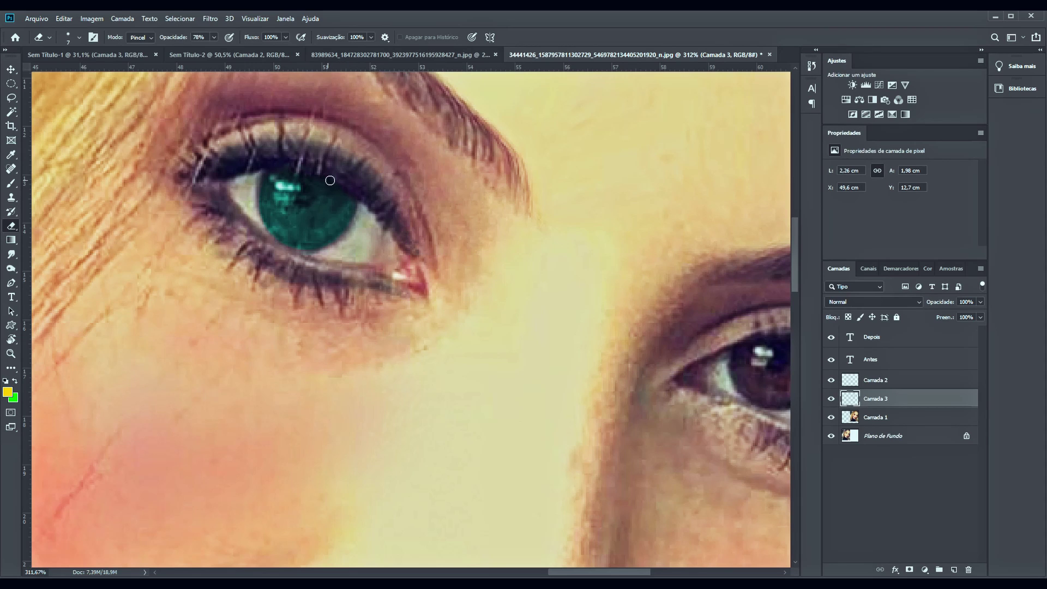
pyautogui.click(11, 69)
pyautogui.scroll(-3, 442, 213)
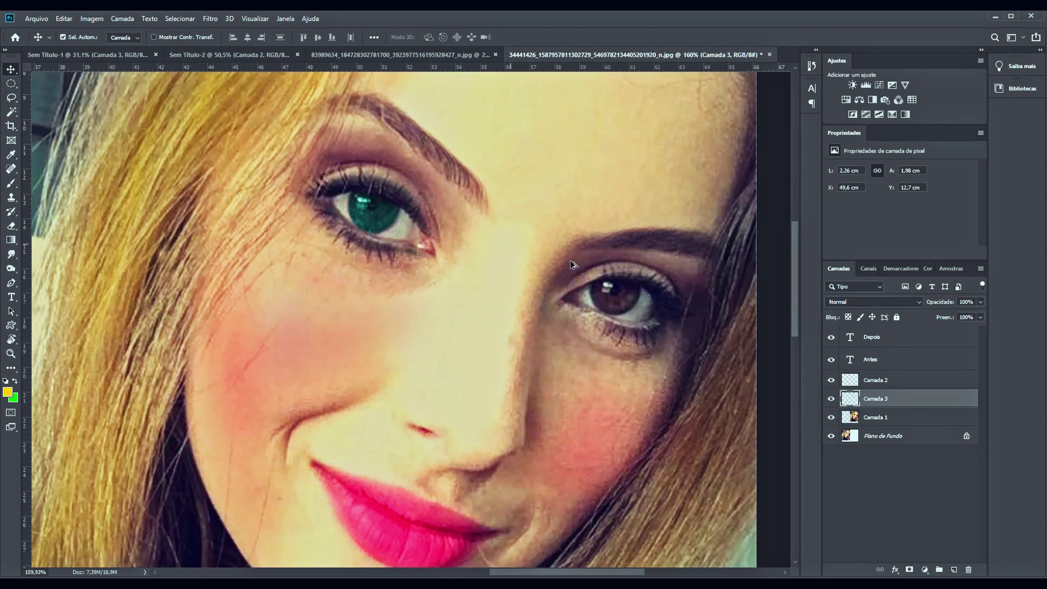
# Step: On Camada 1, select the right iris with an ellipse and copy it to new layer Camada 4
pyautogui.click(883, 421)
pyautogui.scroll(2, 553, 277)
pyautogui.scroll(3, 554, 277)
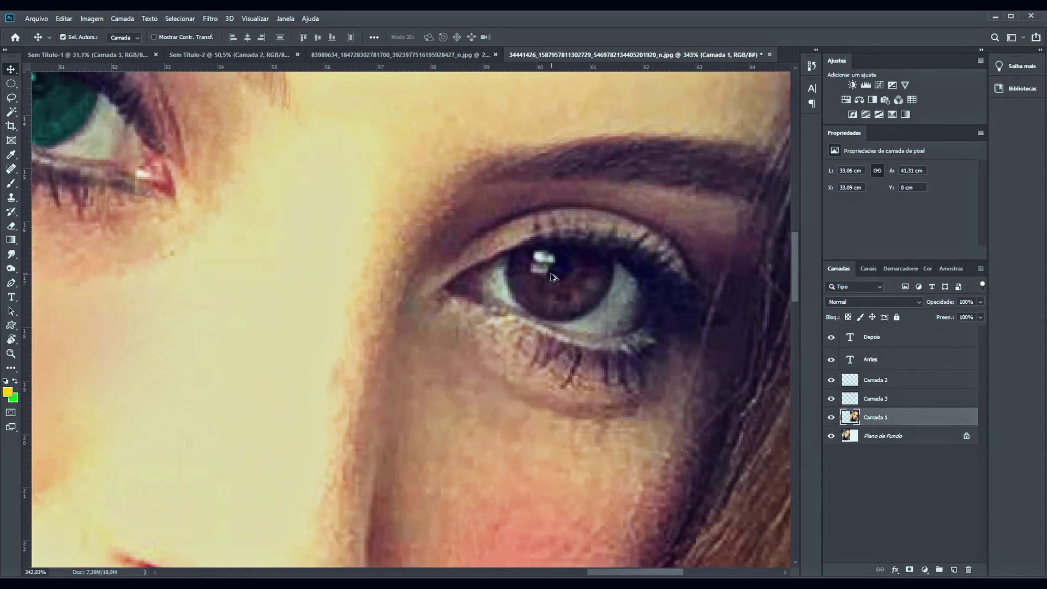
pyautogui.click(11, 83)
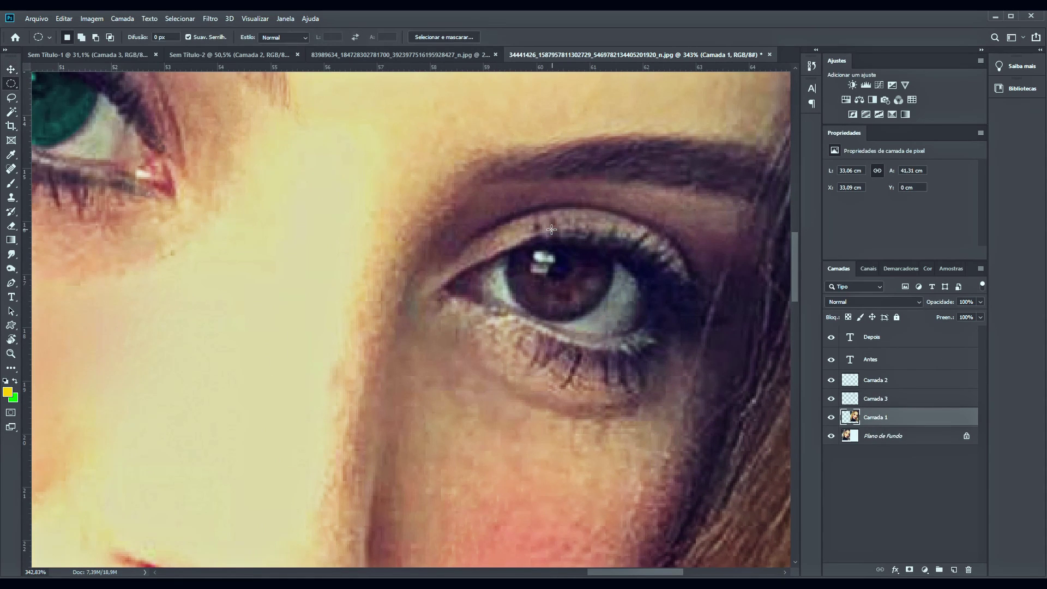
pyautogui.moveTo(508, 244)
pyautogui.mouseDown()
pyautogui.moveTo(611, 331)
pyautogui.moveTo(589, 282)
pyautogui.mouseUp()
pyautogui.hotkey('ctrl', 'j')
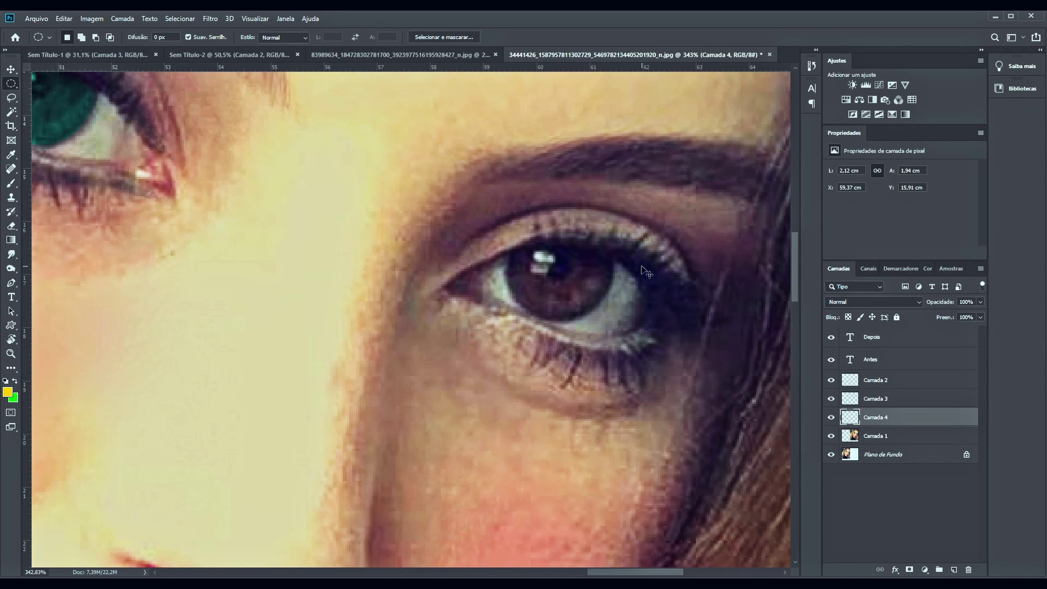
# Step: Colorize the right iris teal with hue 158, saturation +21 and lightness +7
pyautogui.hotkey('ctrl', 'u')
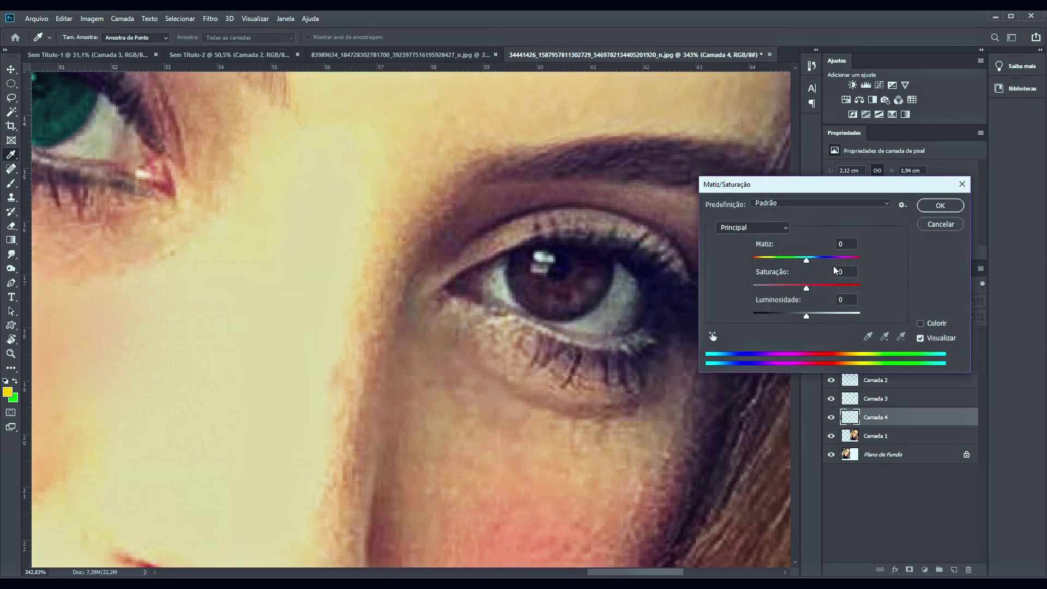
pyautogui.click(921, 324)
pyautogui.moveTo(814, 319); pyautogui.dragTo(810, 316)
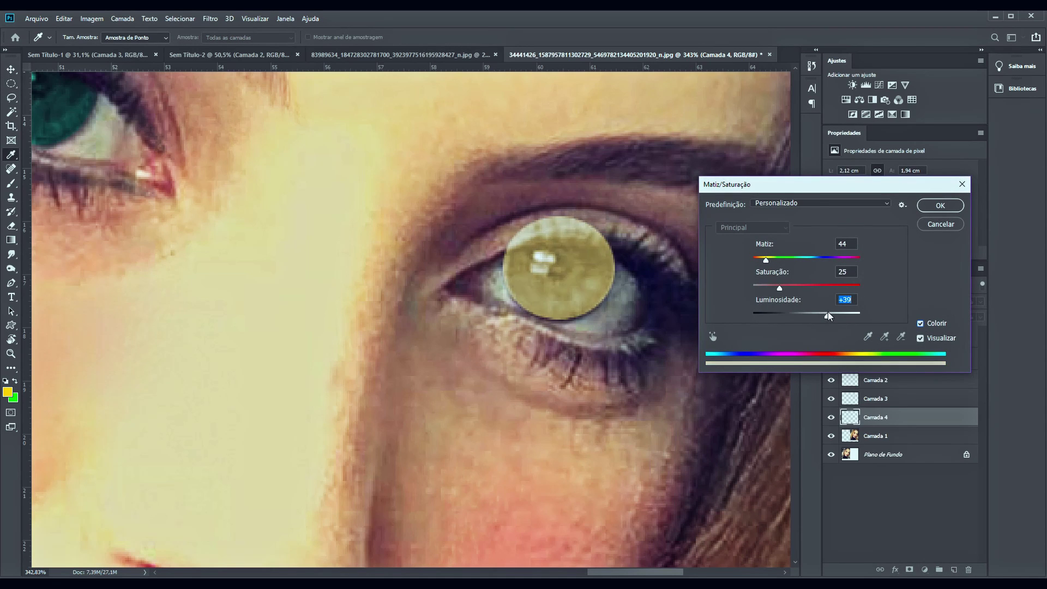
pyautogui.moveTo(766, 261)
pyautogui.mouseDown()
pyautogui.moveTo(797, 261)
pyautogui.moveTo(773, 287)
pyautogui.moveTo(800, 260)
pyautogui.mouseUp()
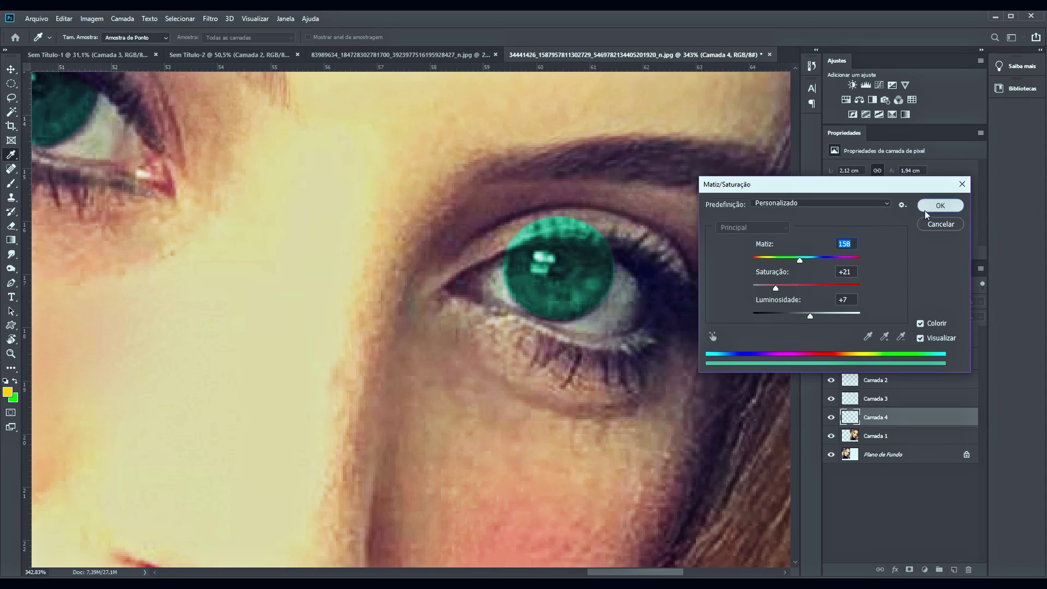
pyautogui.click(939, 206)
# Step: Erase the green spill on the right upper eyelid and dismiss the History Brush error
pyautogui.press('e')
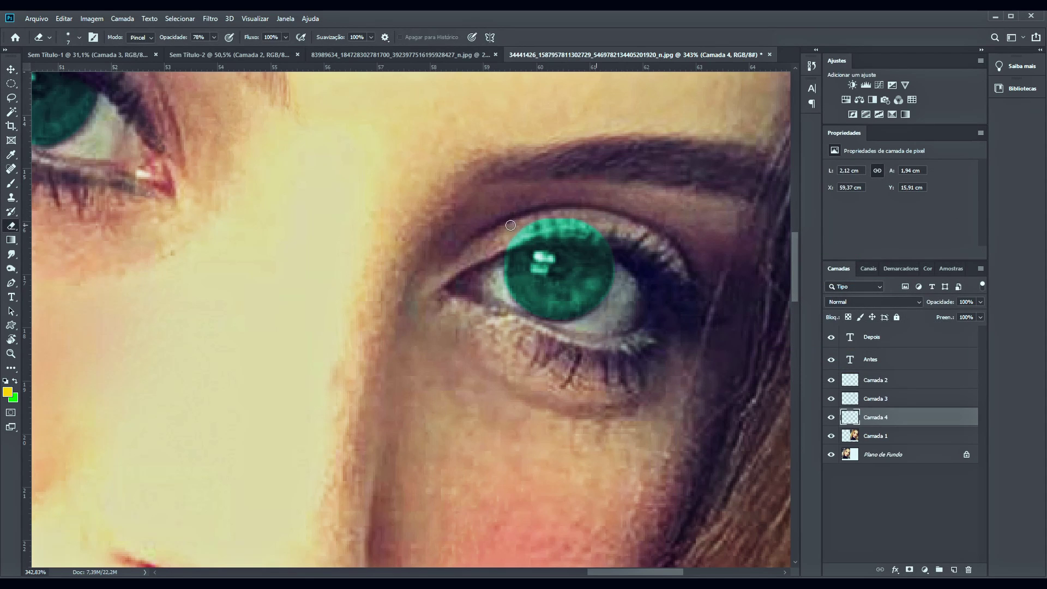
pyautogui.moveTo(510, 225)
pyautogui.mouseDown()
pyautogui.moveTo(603, 234)
pyautogui.moveTo(540, 232)
pyautogui.mouseUp()
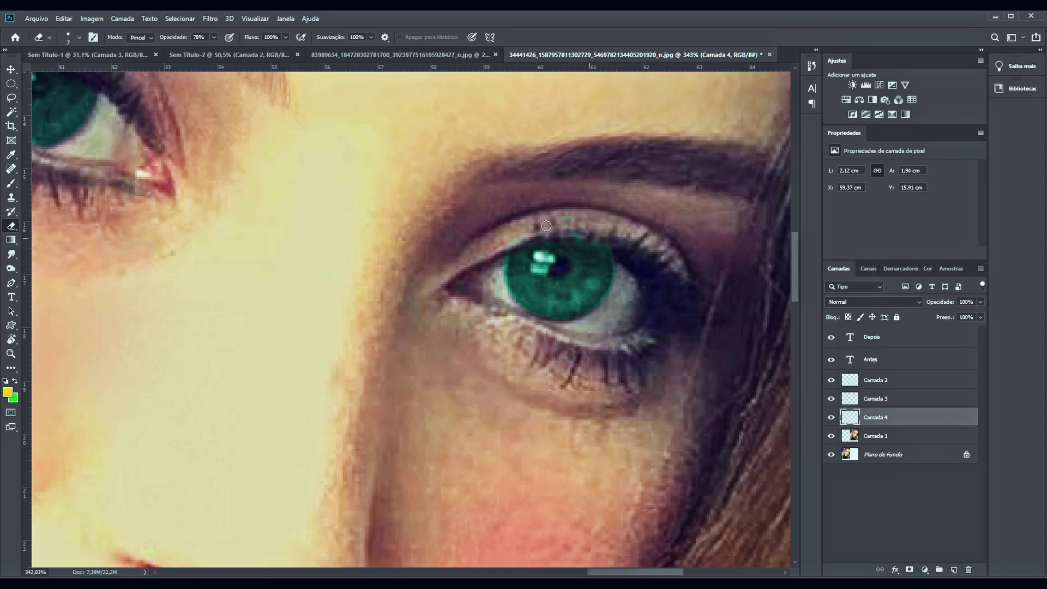
pyautogui.click(585, 240)
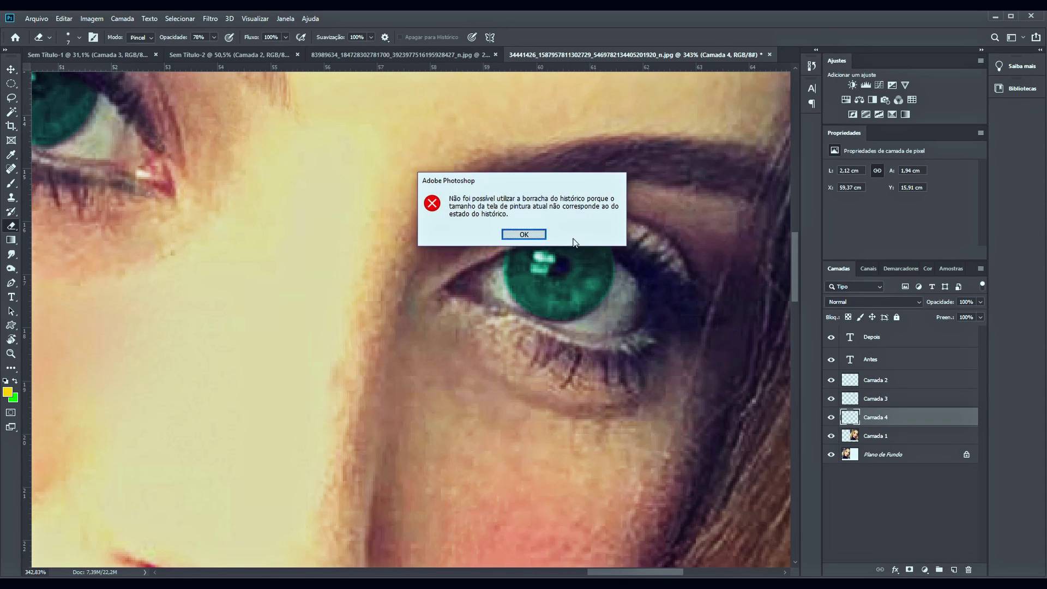
pyautogui.click(533, 235)
pyautogui.hotkey('ctrl', '0')
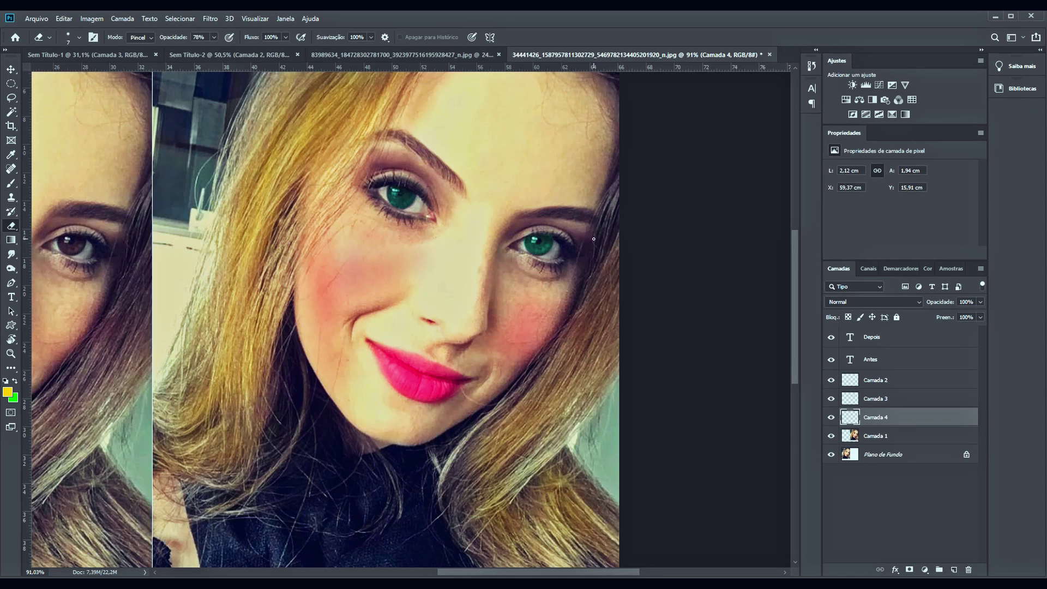
pyautogui.scroll(5, 593, 238)
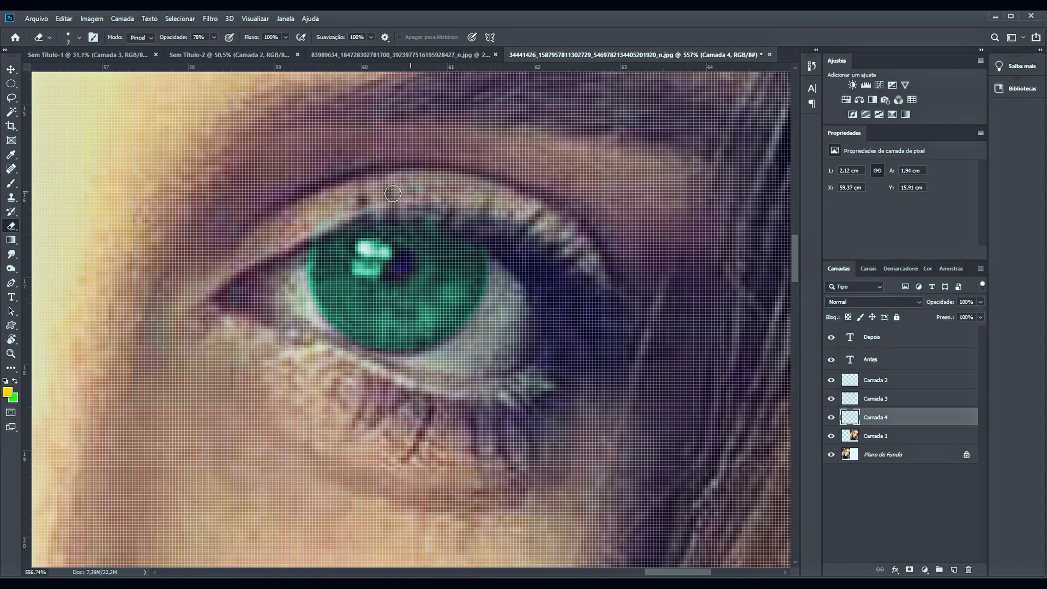
# Step: Resize the eraser to 19 px and zoom out over the finished Depois portrait
pyautogui.rightClick(439, 209)
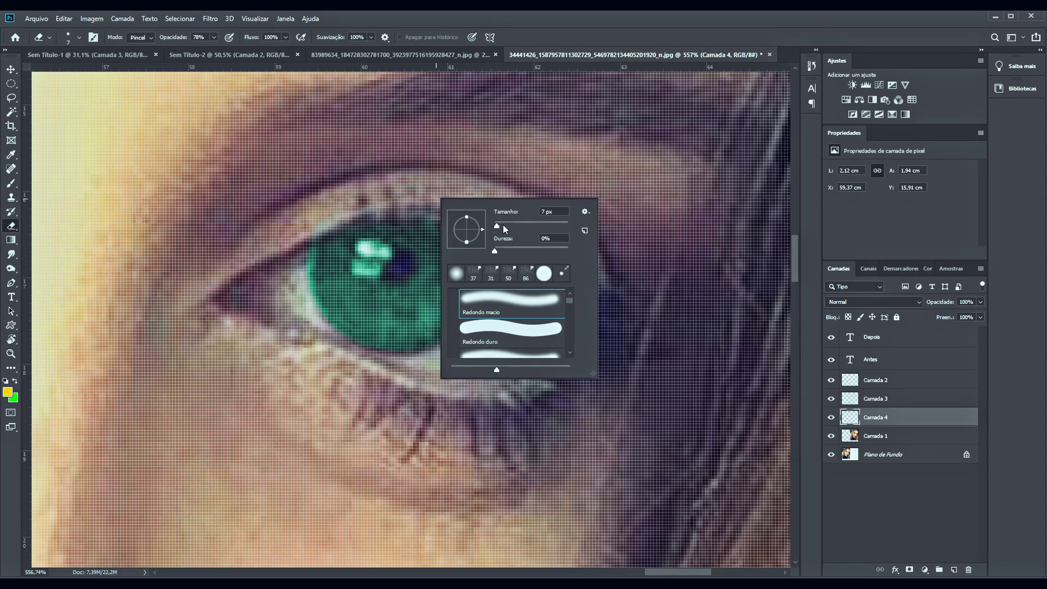
pyautogui.moveTo(504, 225); pyautogui.dragTo(507, 226)
pyautogui.click(412, 200)
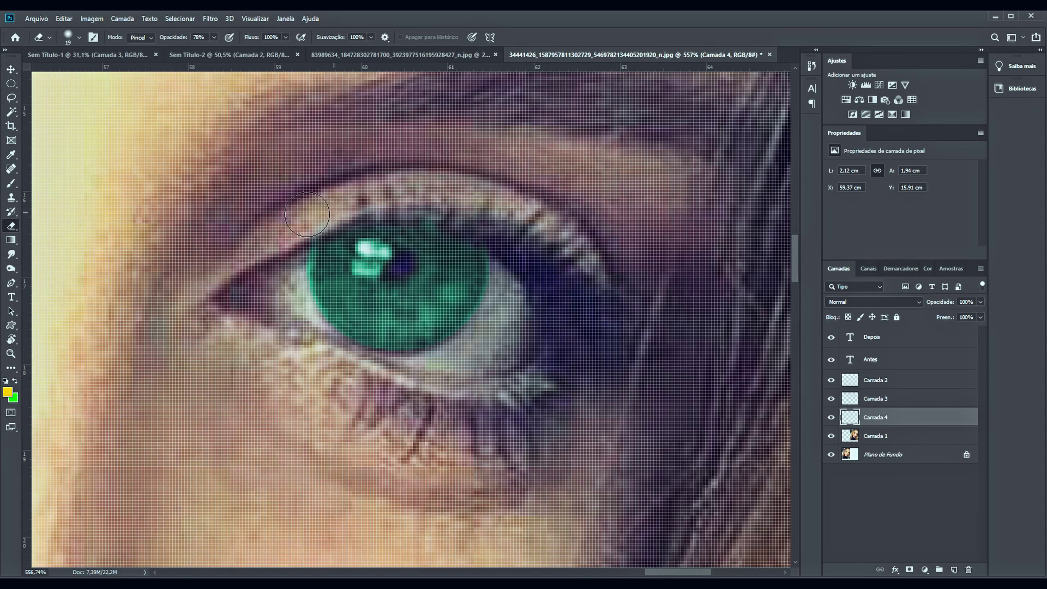
pyautogui.scroll(-5, 569, 298)
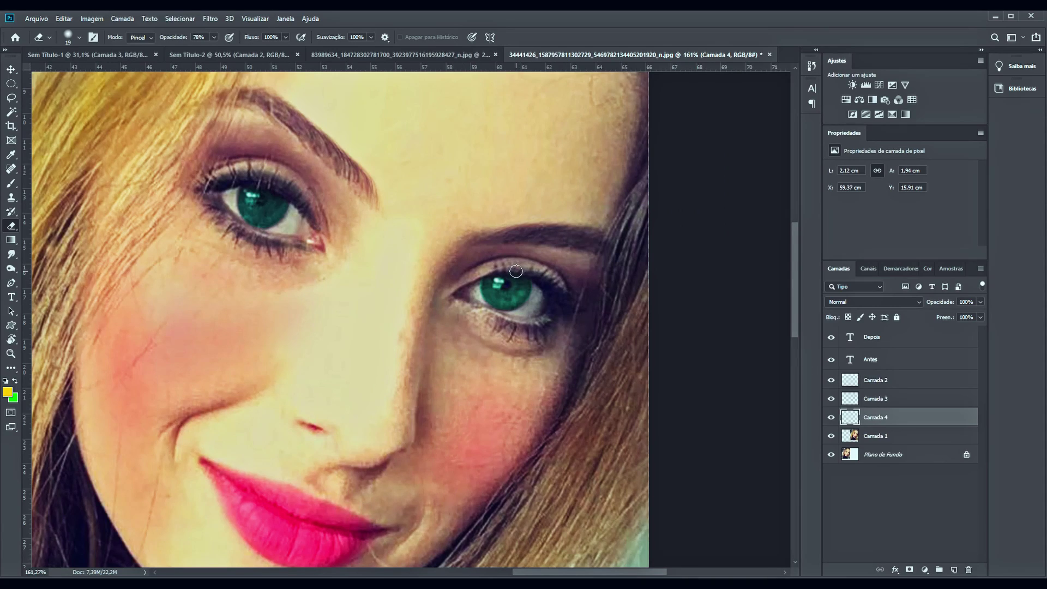
pyautogui.scroll(-2, 600, 271)
pyautogui.scroll(-2, 603, 271)
pyautogui.scroll(-2, 603, 271)
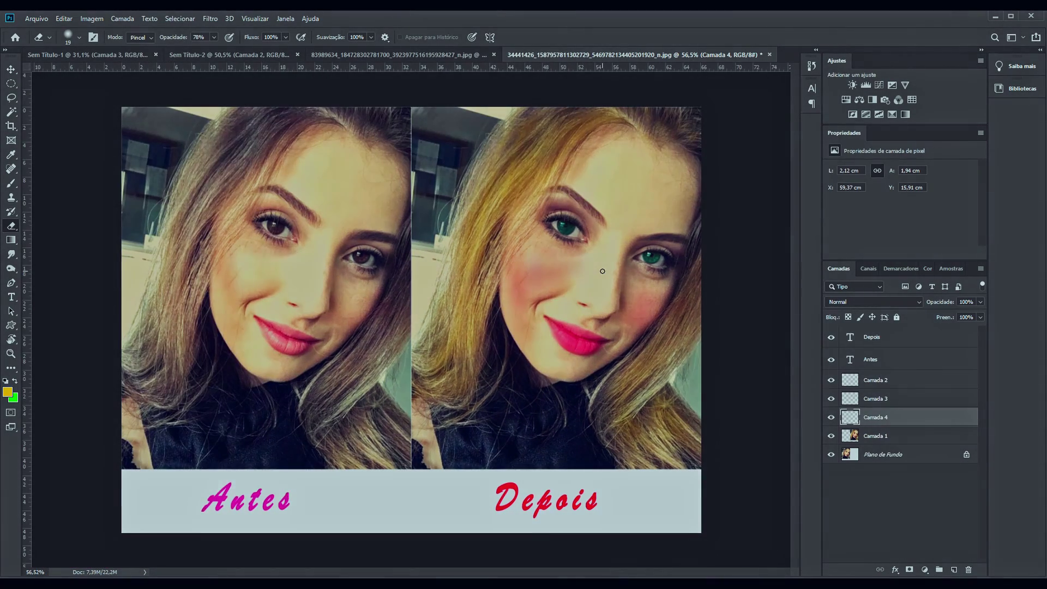
pyautogui.scroll(-1, 603, 271)
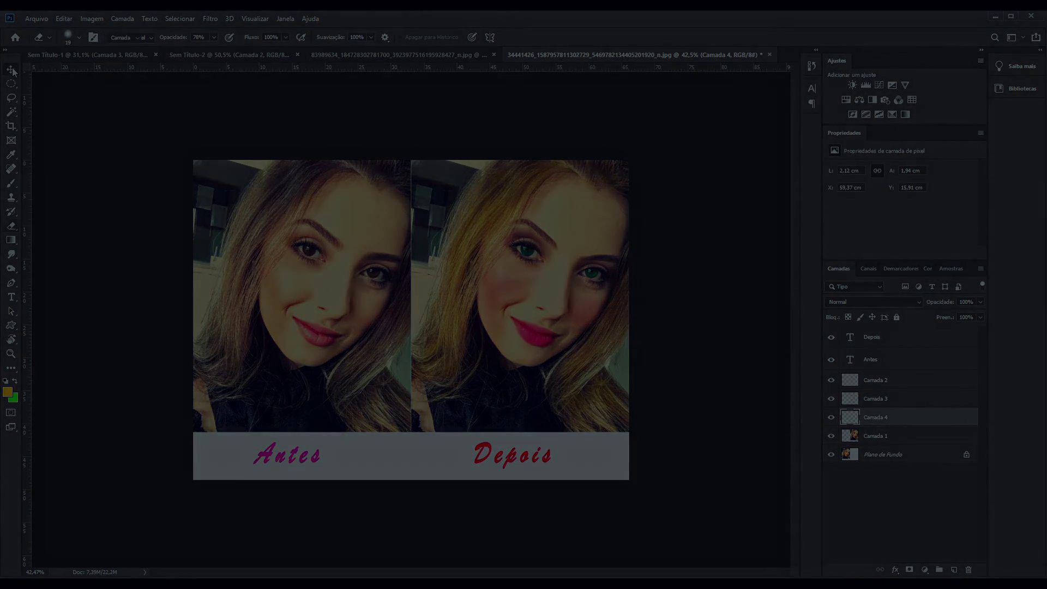